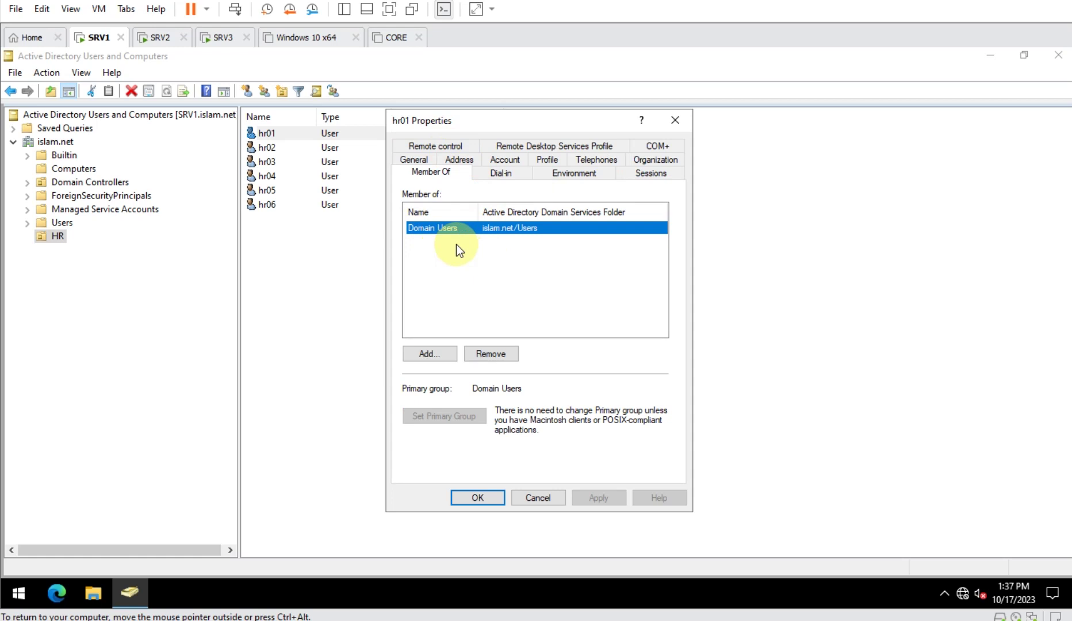
- Close the HR user's properties and bring up SRV2's Other user sign-in screen
left_click(536, 498)
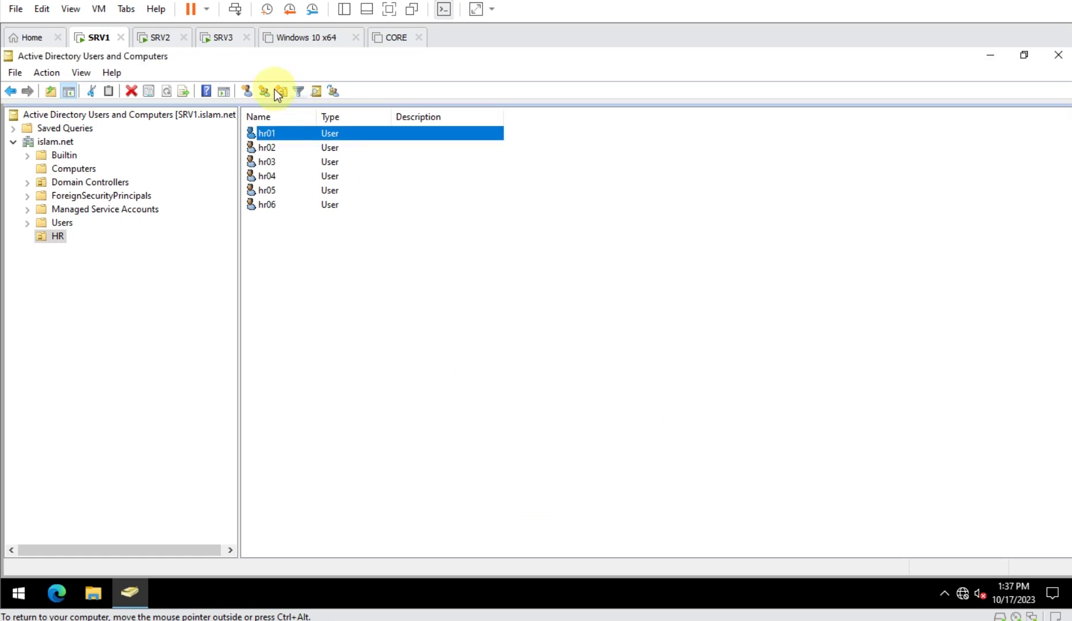
left_click(158, 39)
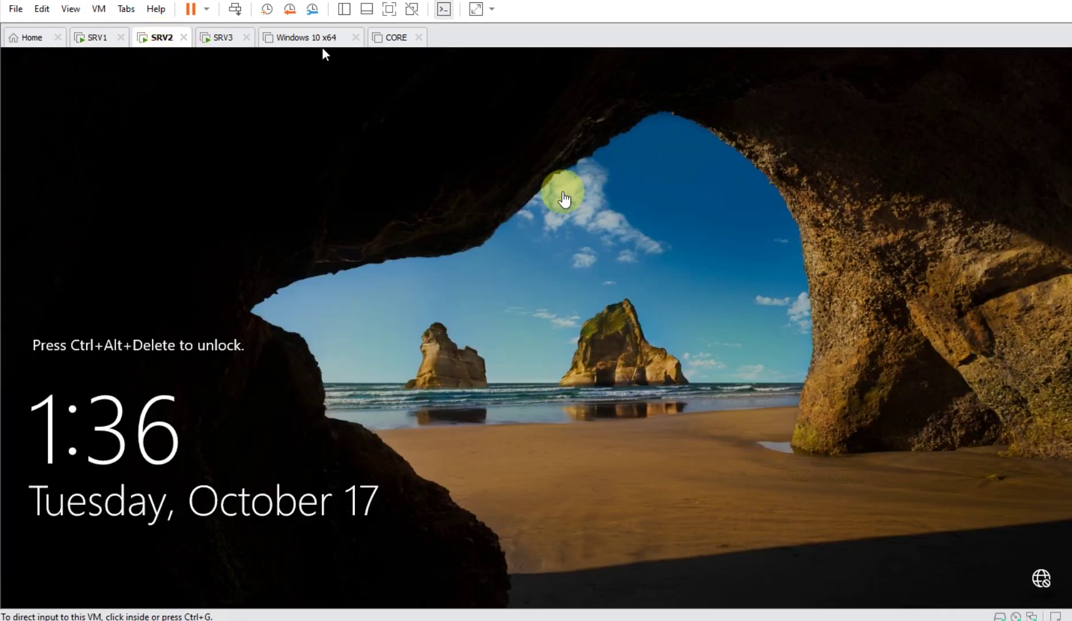
left_click(236, 10)
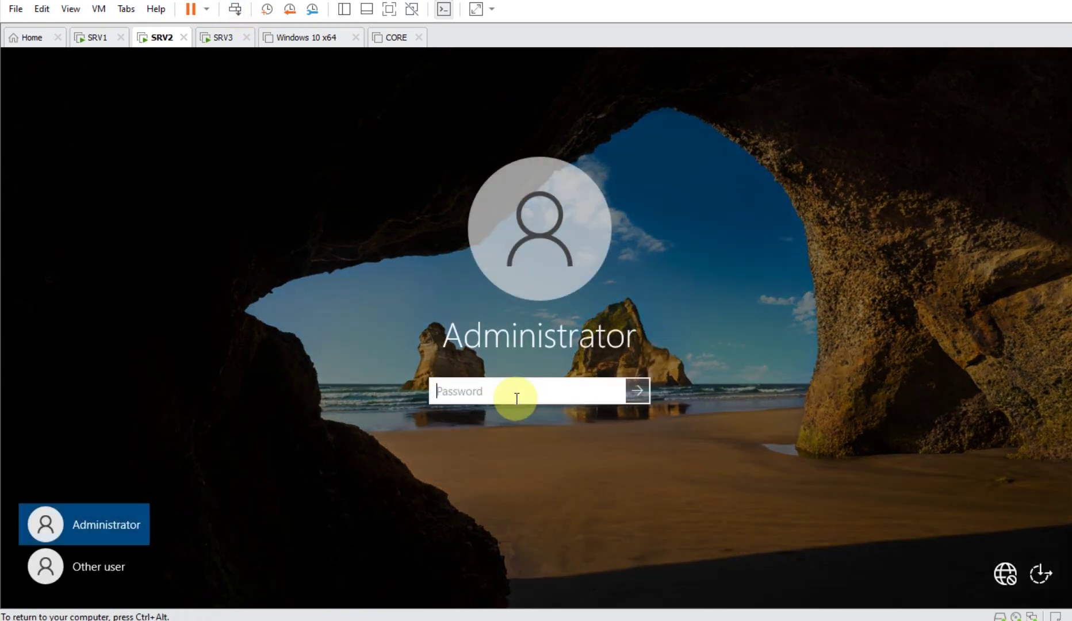
left_click(125, 566)
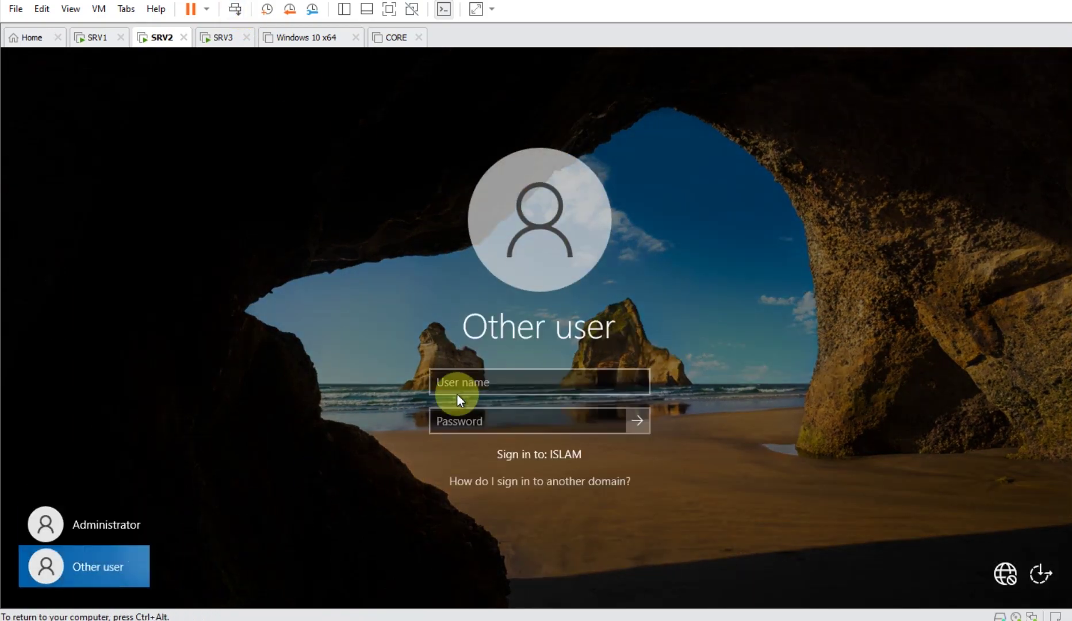
- Sign in to SRV2 as hr01, retrying with the correct password after the first attempt fails
type("hr01")
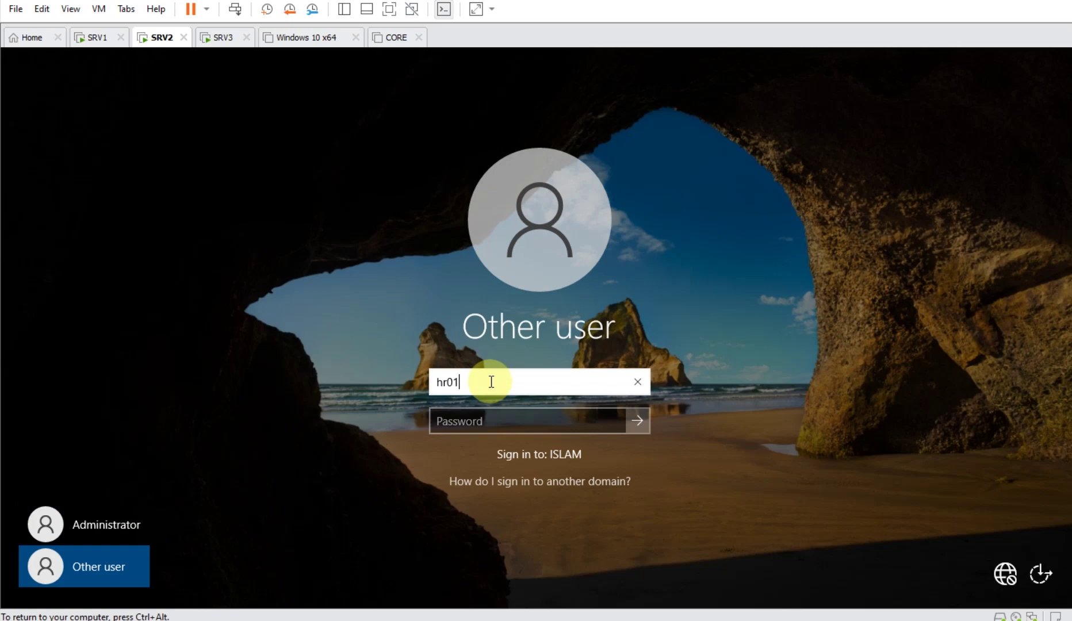
key("Tab")
type("**********")
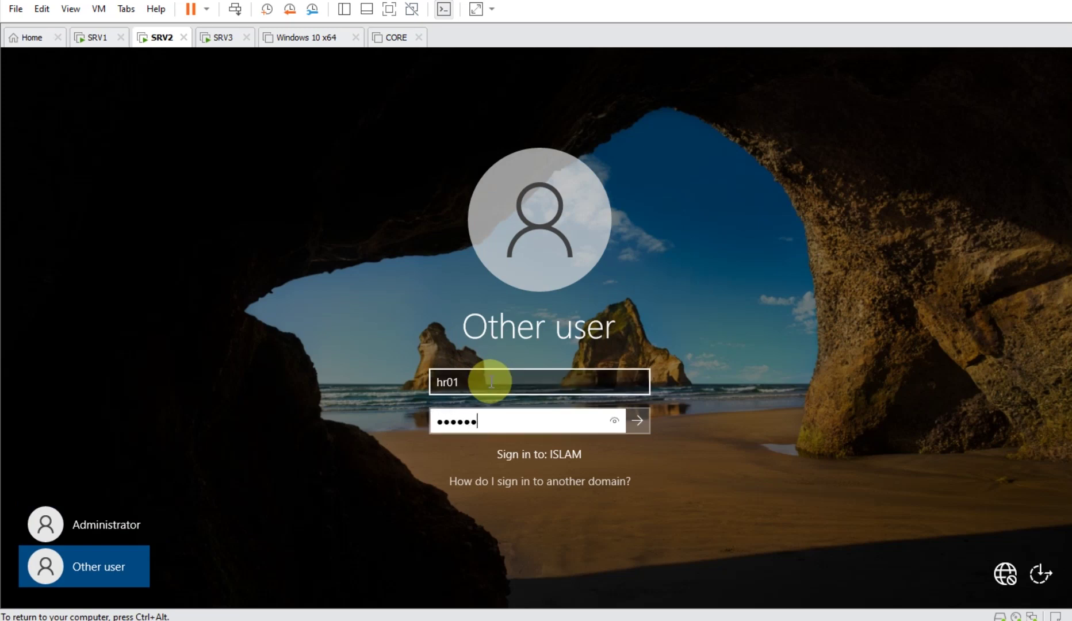
key("Return")
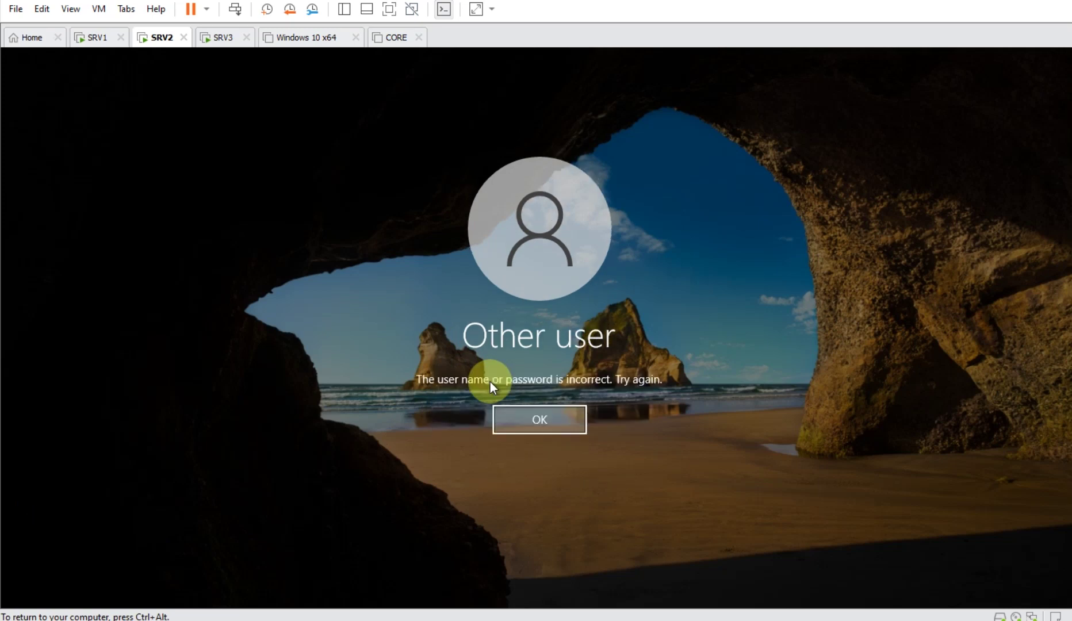
key("Return")
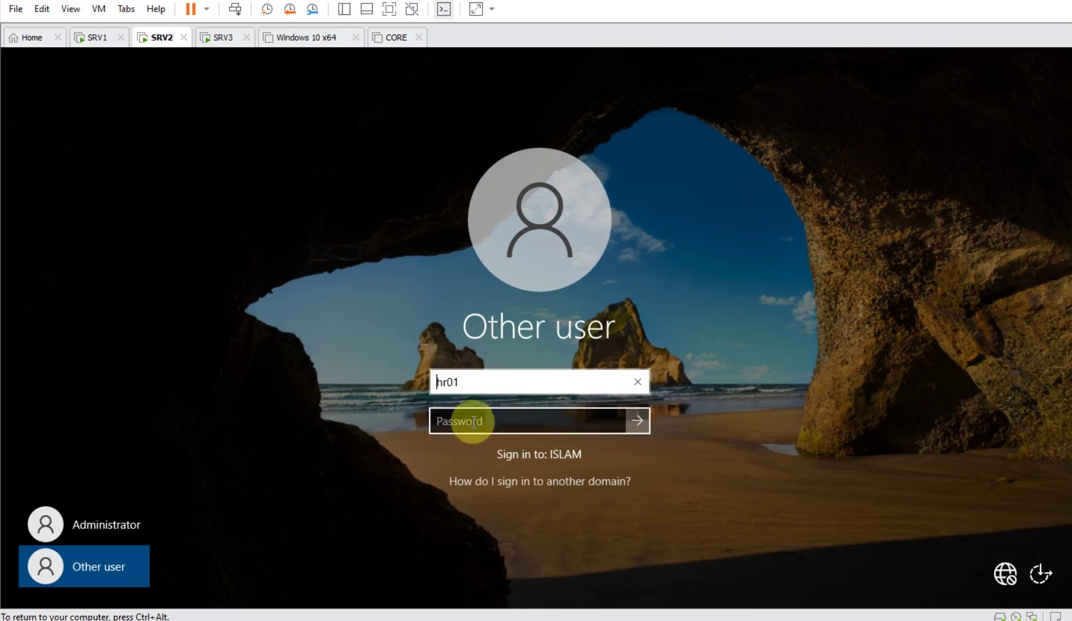
left_click(474, 420)
type("Pa$$w0rd")
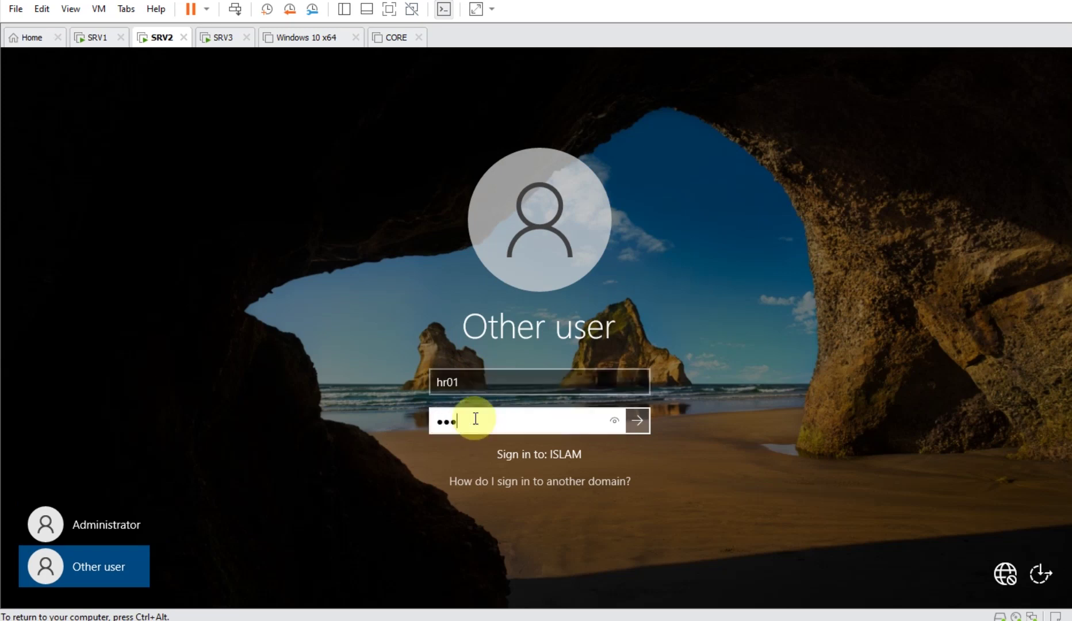
key("Return")
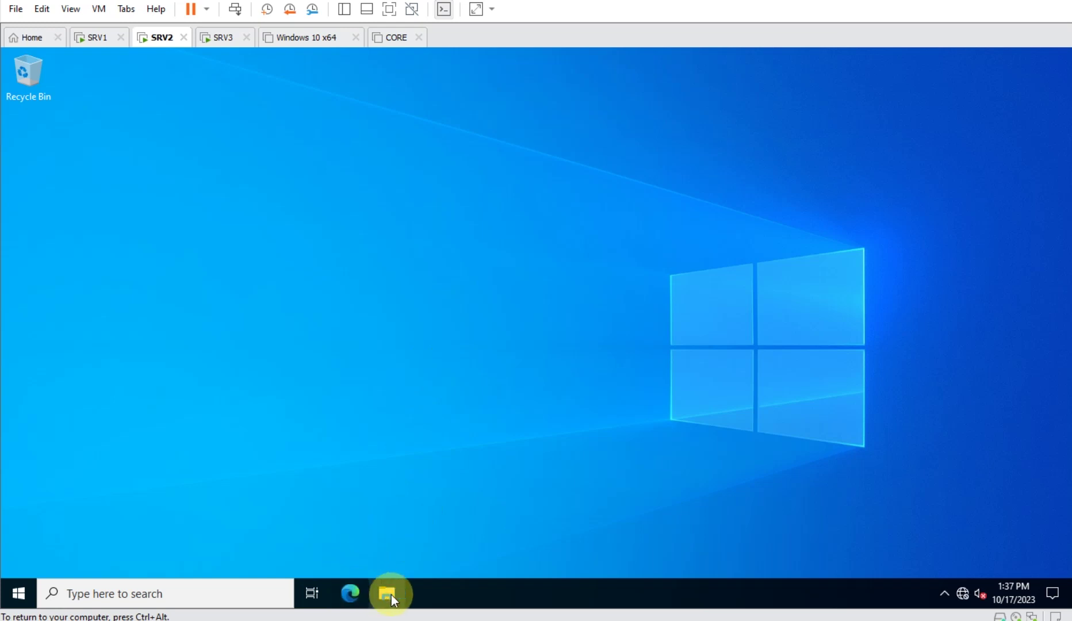
- Open File Explorer on SRV2 and browse to Local Disk (C:) > Users
left_click(403, 582)
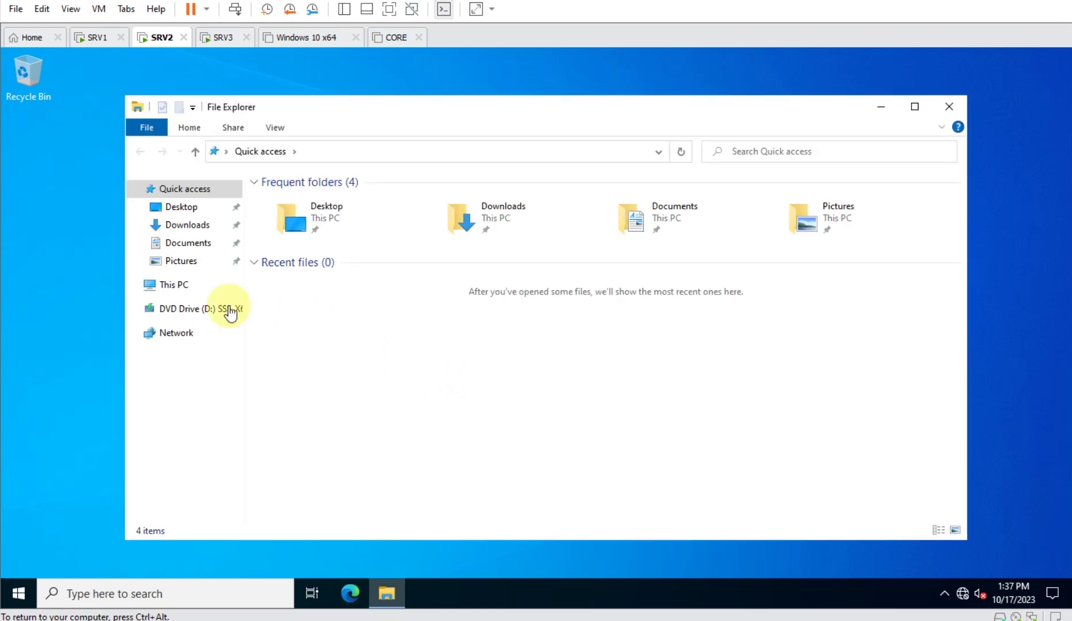
left_click(180, 285)
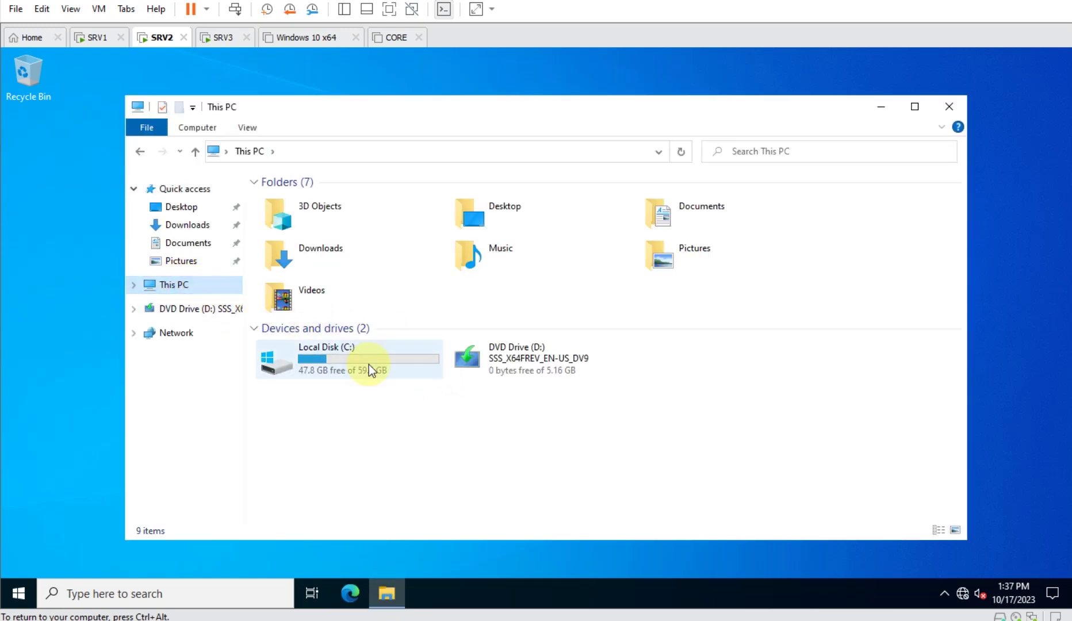
left_click(370, 366)
double_click(369, 364)
double_click(291, 248)
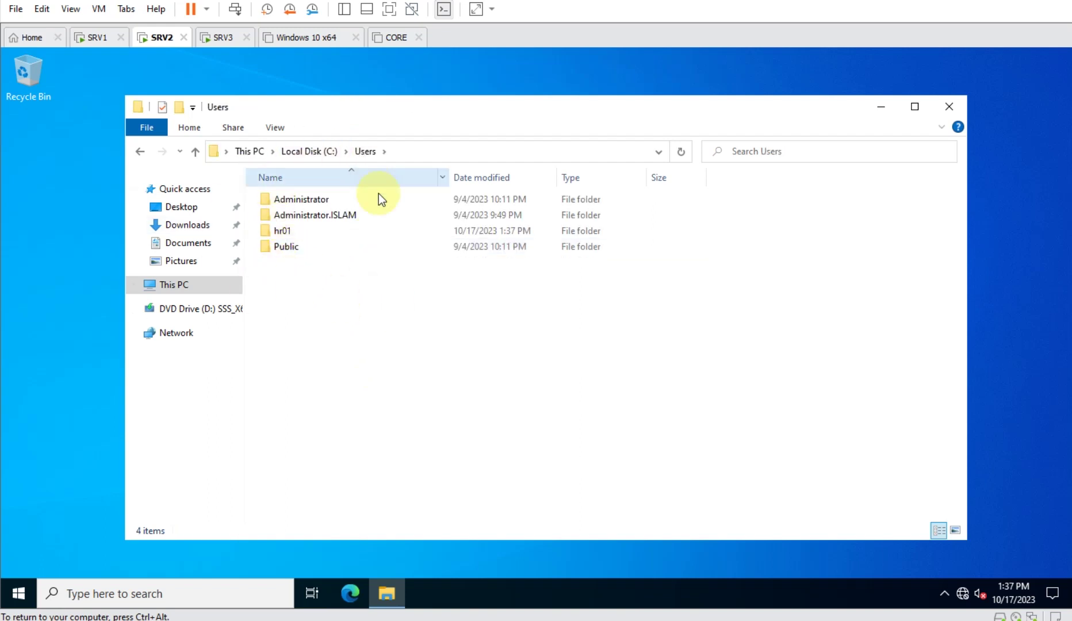
- Inspect the profile folders in Users, open the hr01 profile folder, then close Explorer
mouse_move(389, 225)
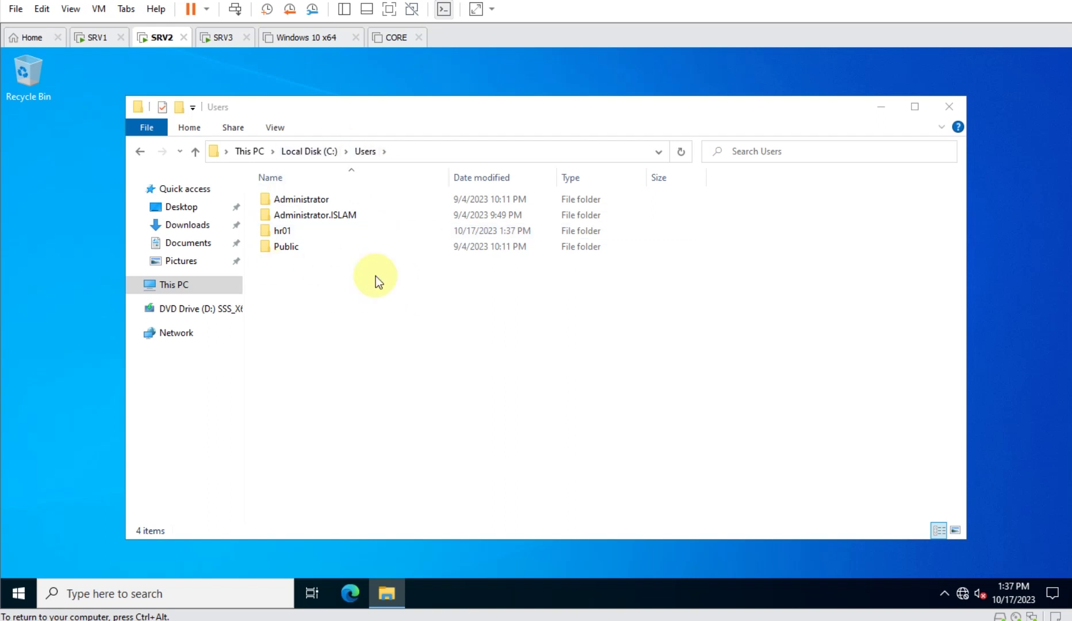
left_click(322, 200)
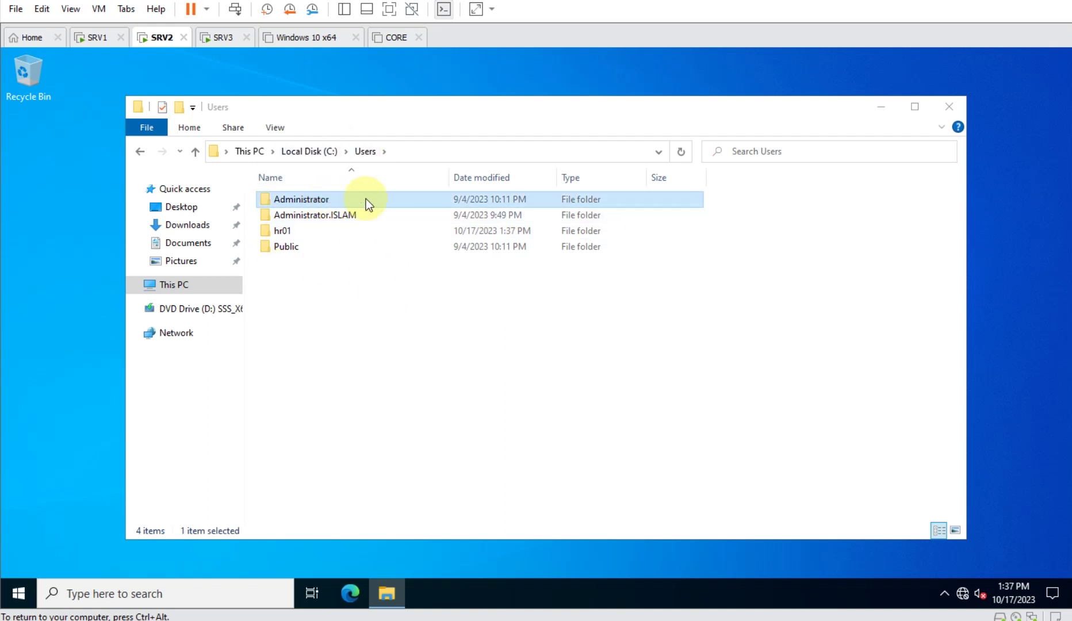
left_click(372, 216)
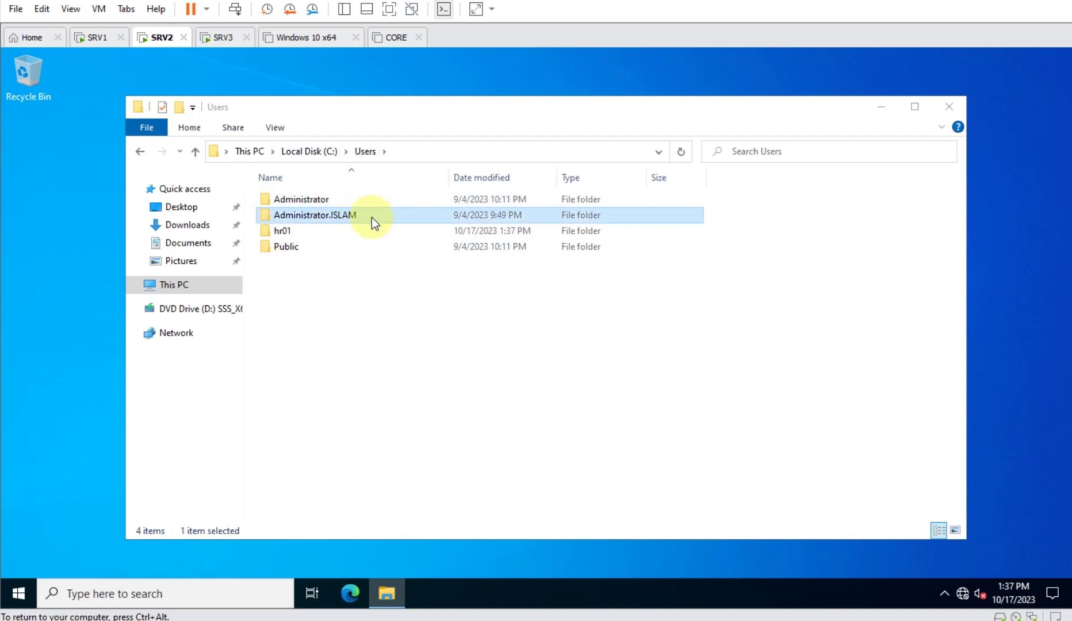
left_click(316, 234)
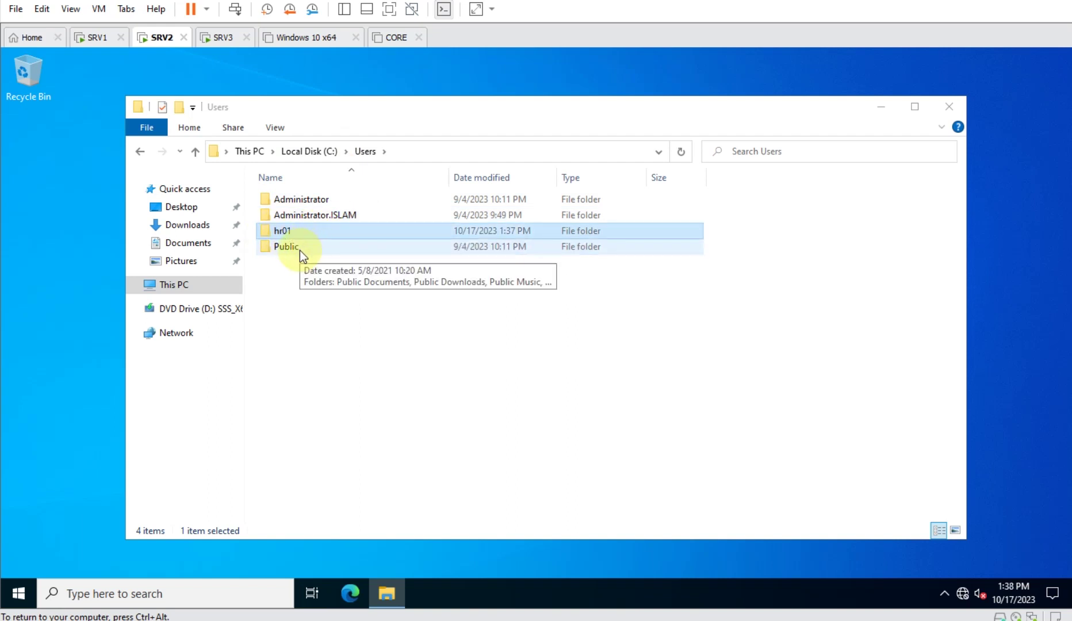
left_click(300, 248)
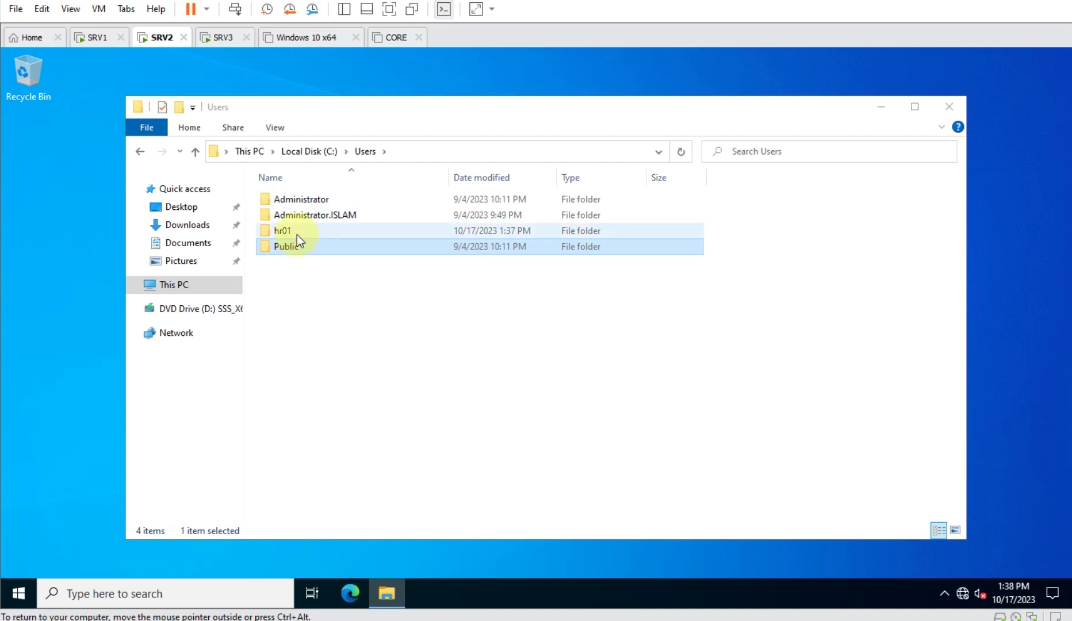
left_click(297, 233)
double_click(308, 234)
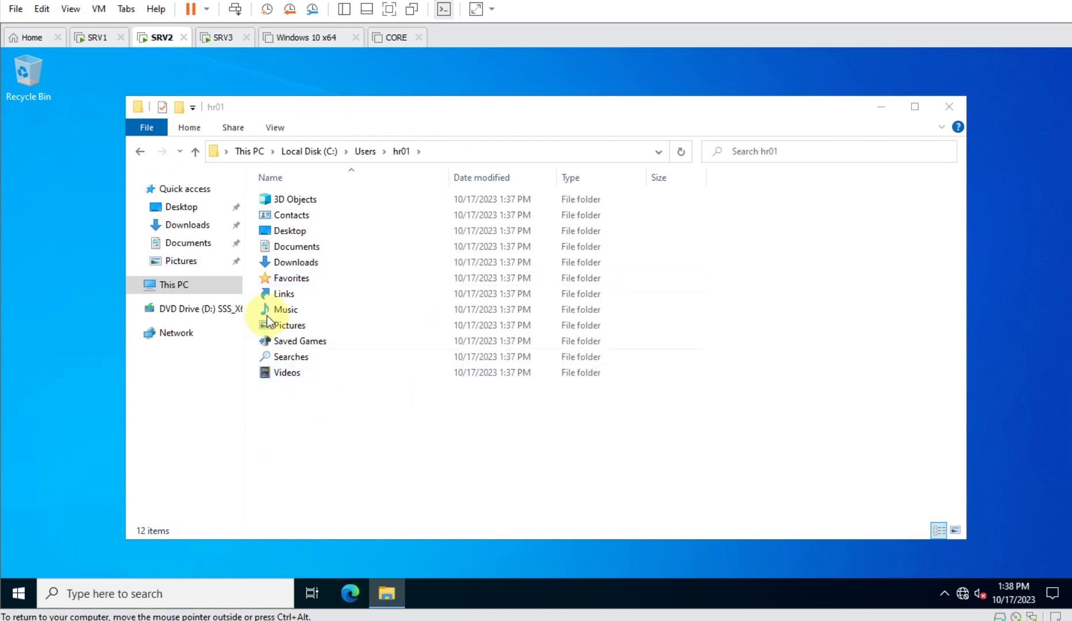
left_click(947, 110)
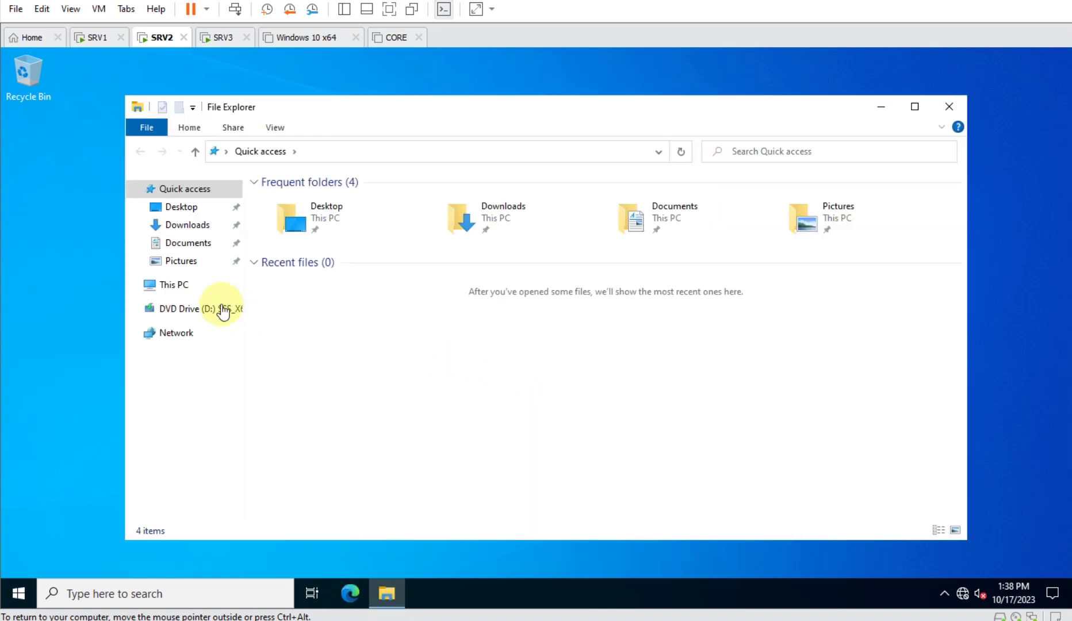
right_click(173, 291)
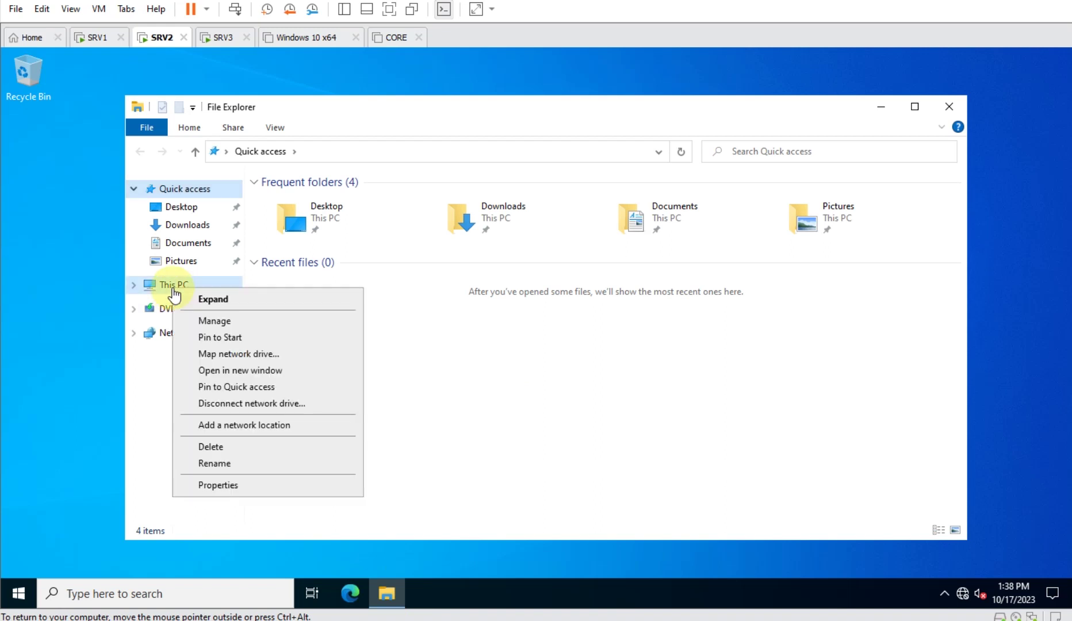
left_click(265, 488)
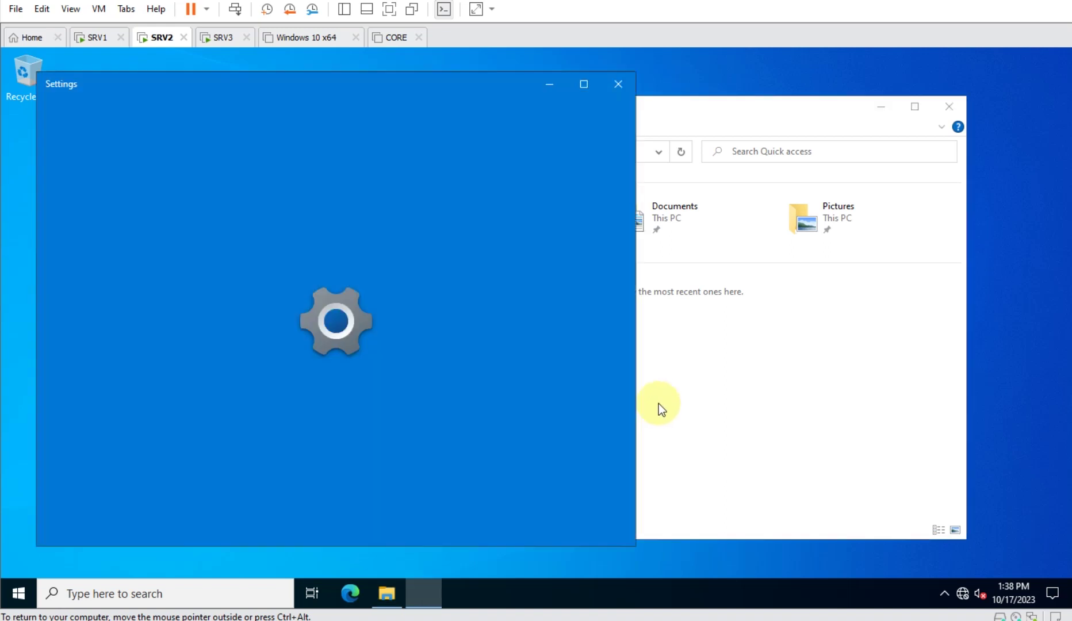
left_click(583, 86)
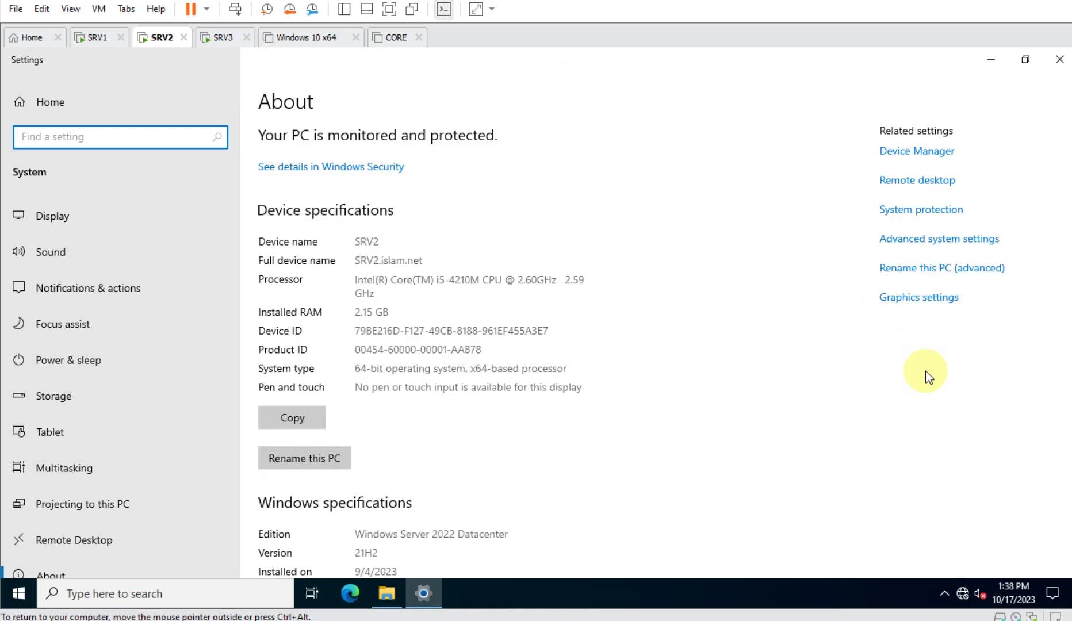
left_click(953, 239)
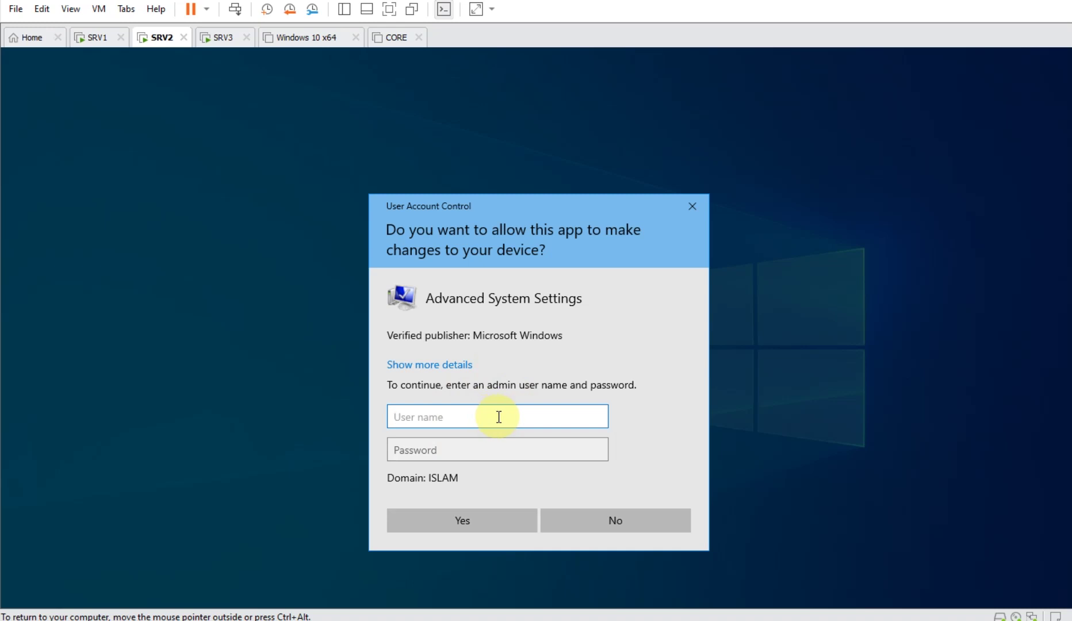
type("administrator")
key("Tab")
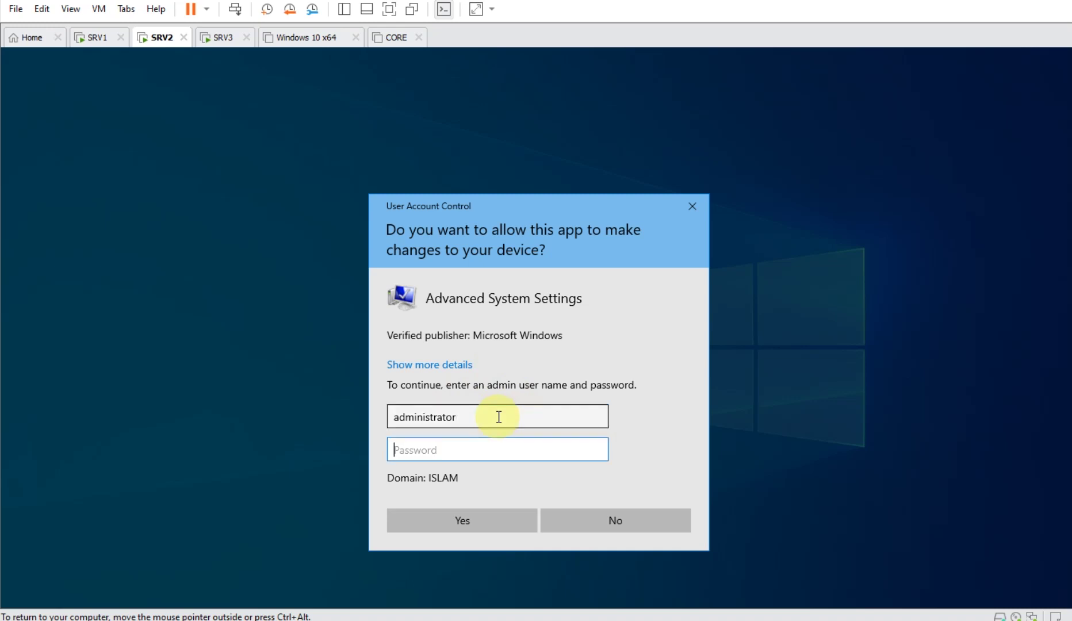
type("••")
key("Return")
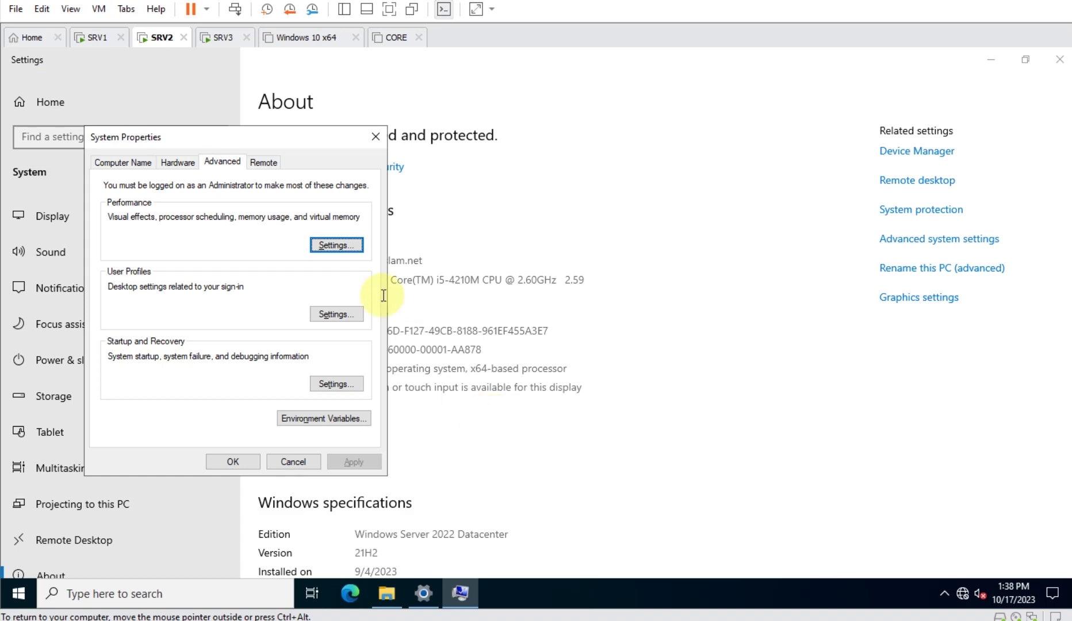
left_click(479, 93)
key("alt+F4")
left_click_drag(290, 142, 652, 159)
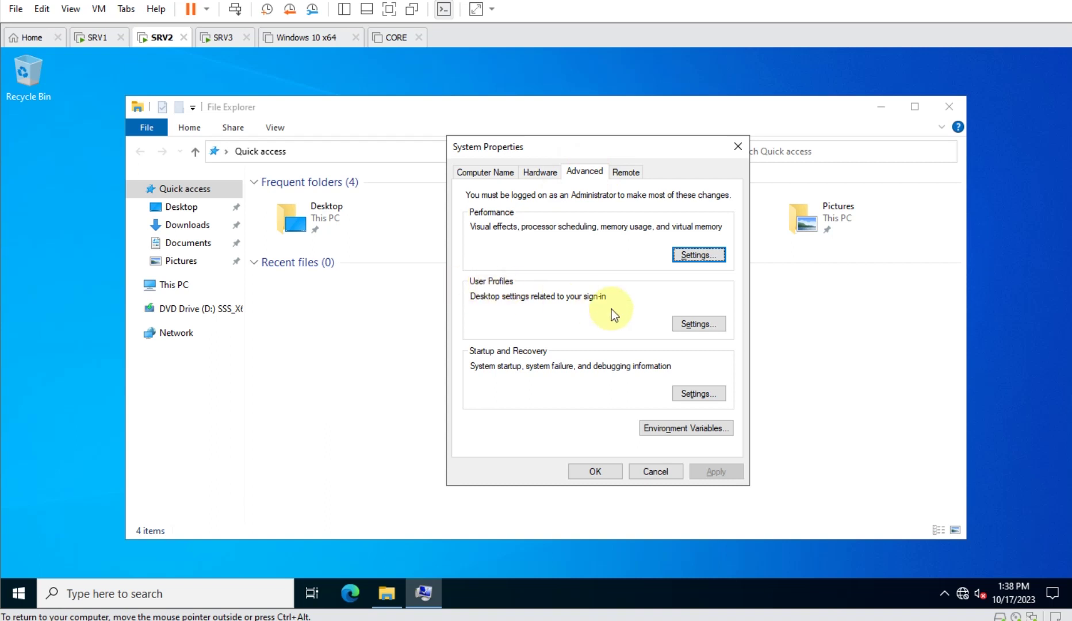
left_click(701, 325)
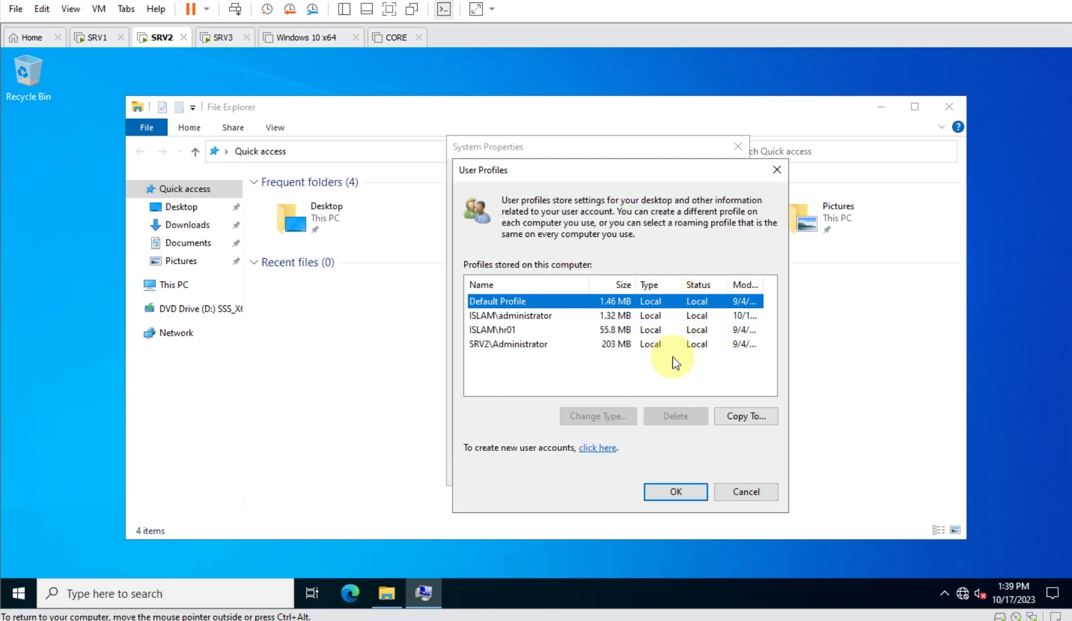
left_click(523, 330)
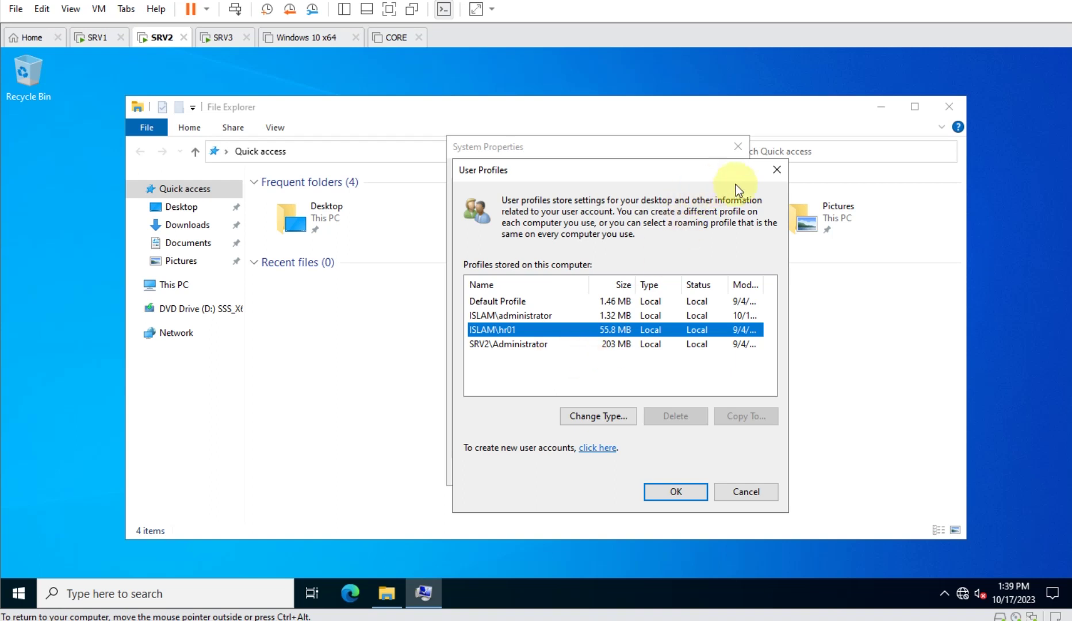
left_click(777, 170)
left_click(739, 149)
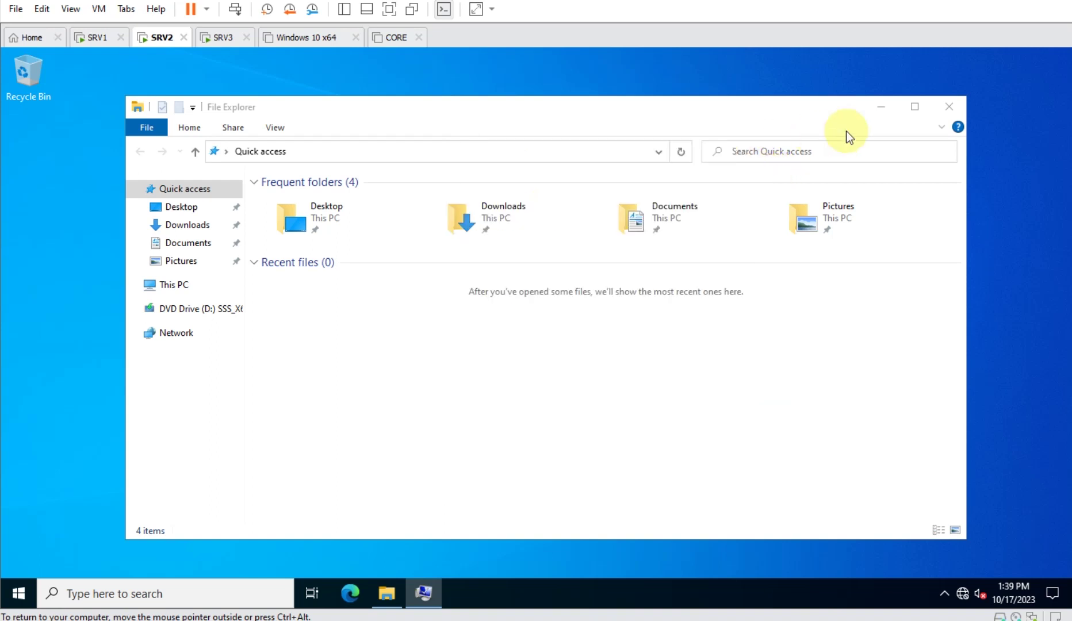
left_click(948, 107)
- Create a New folder on the desktop and paste several copies of it
right_click(359, 170)
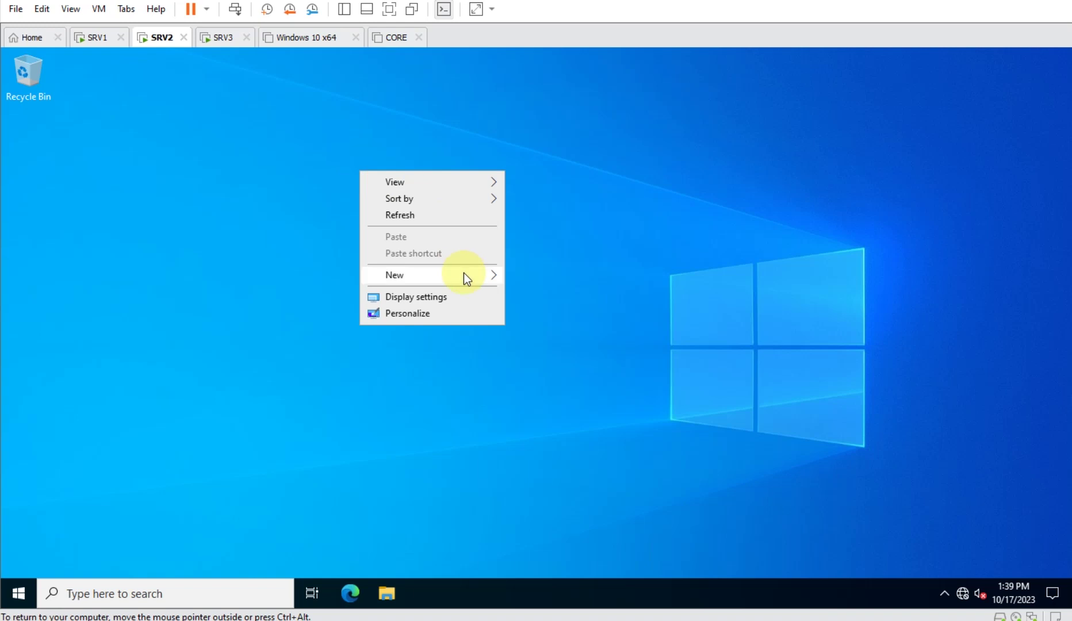
mouse_move(463, 272)
left_click(554, 282)
key("Return")
key("ctrl+c")
key("ctrl+v")
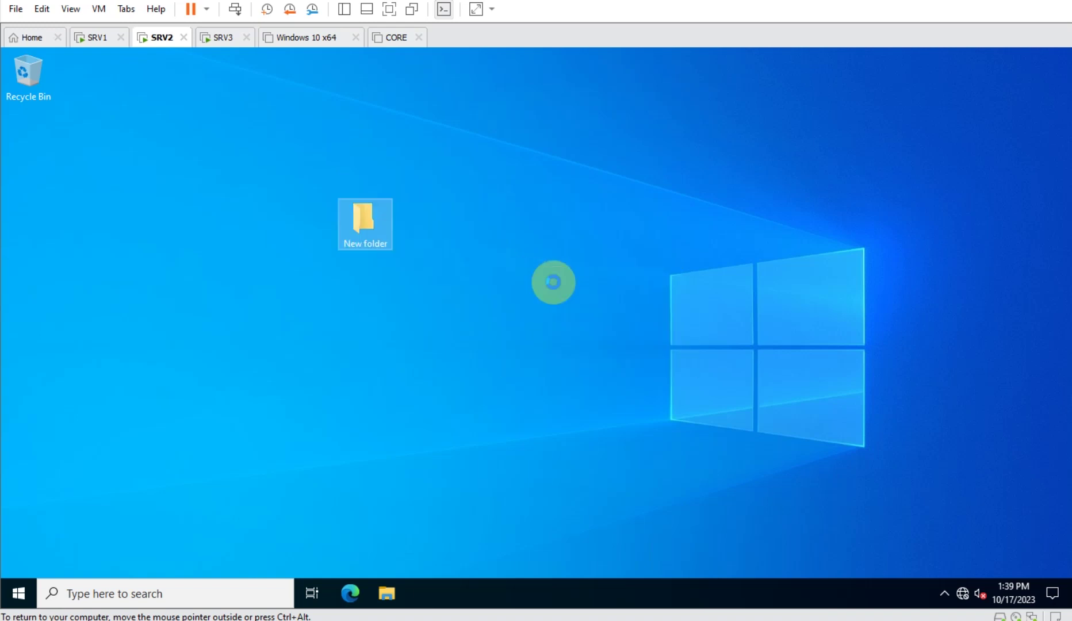
key("ctrl+v")
key("ctrl+v")
key("ctrl+v")
key("ctrl+v")
- Auto-arrange the desktop icons, then sign out of SRV2
right_click(485, 183)
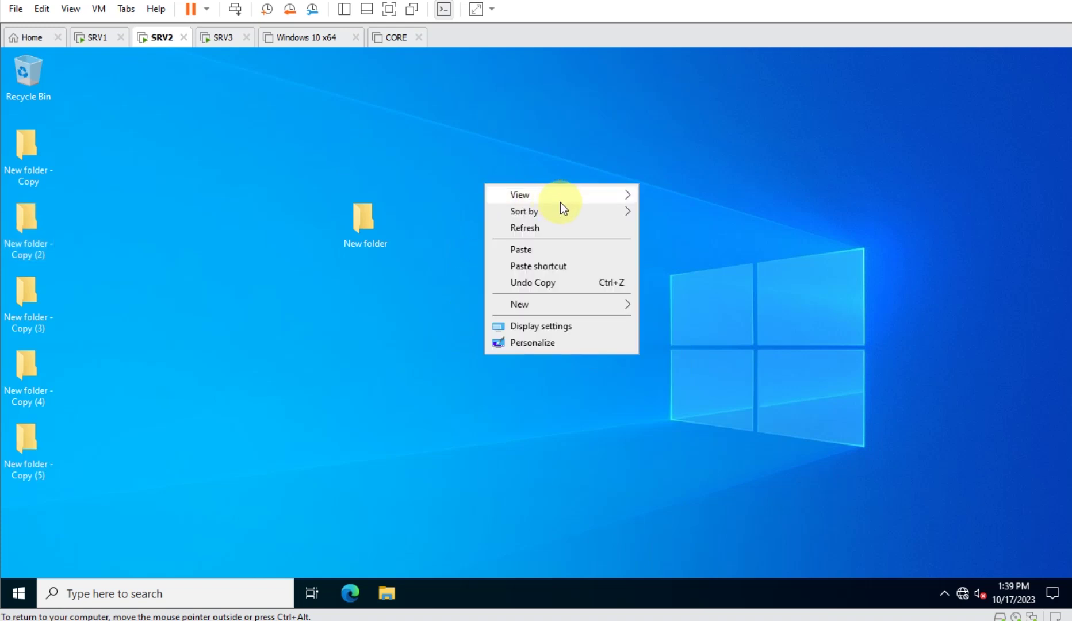
mouse_move(605, 214)
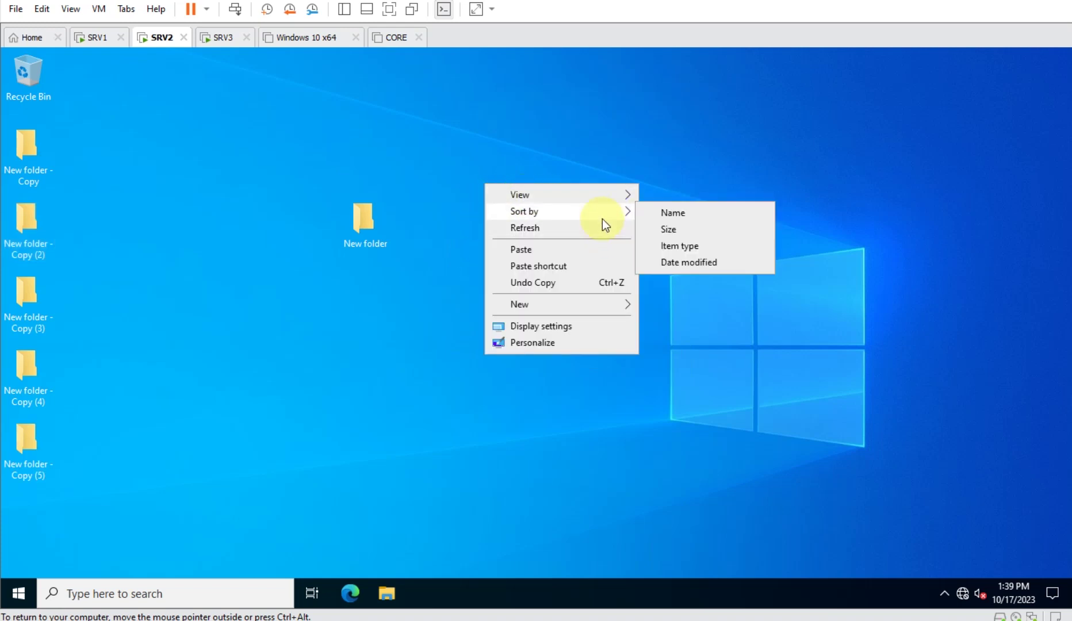
left_click(690, 250)
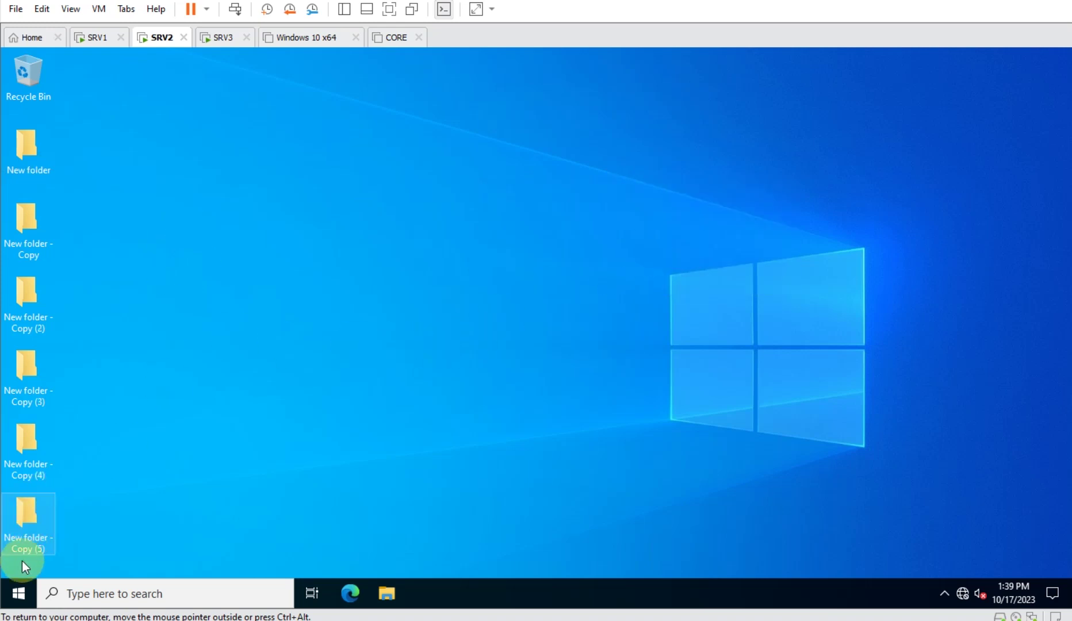
right_click(19, 593)
mouse_move(83, 551)
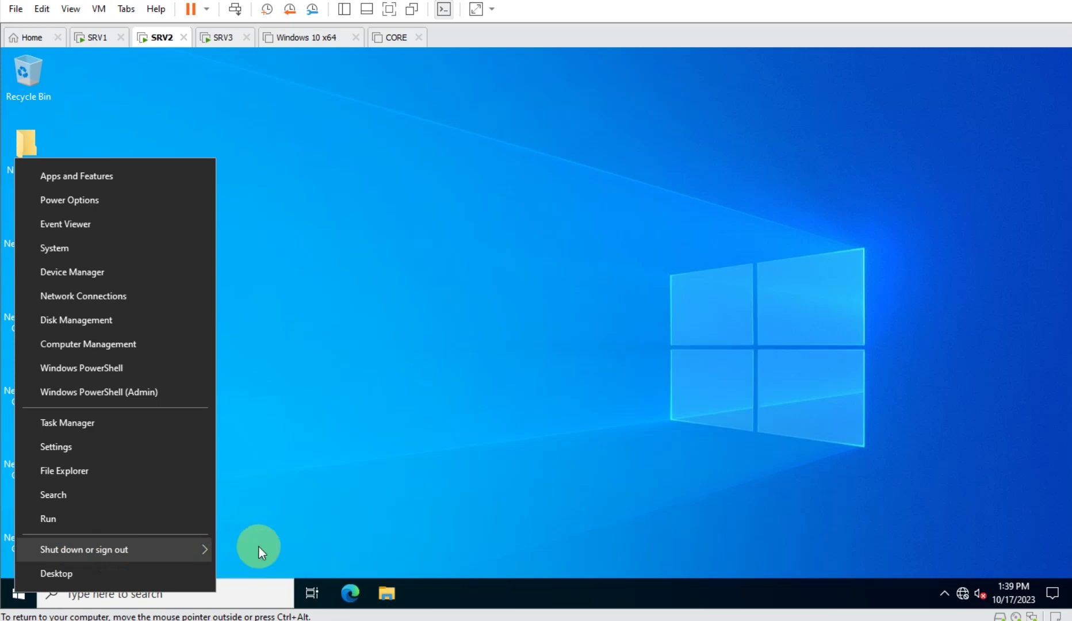
left_click(257, 553)
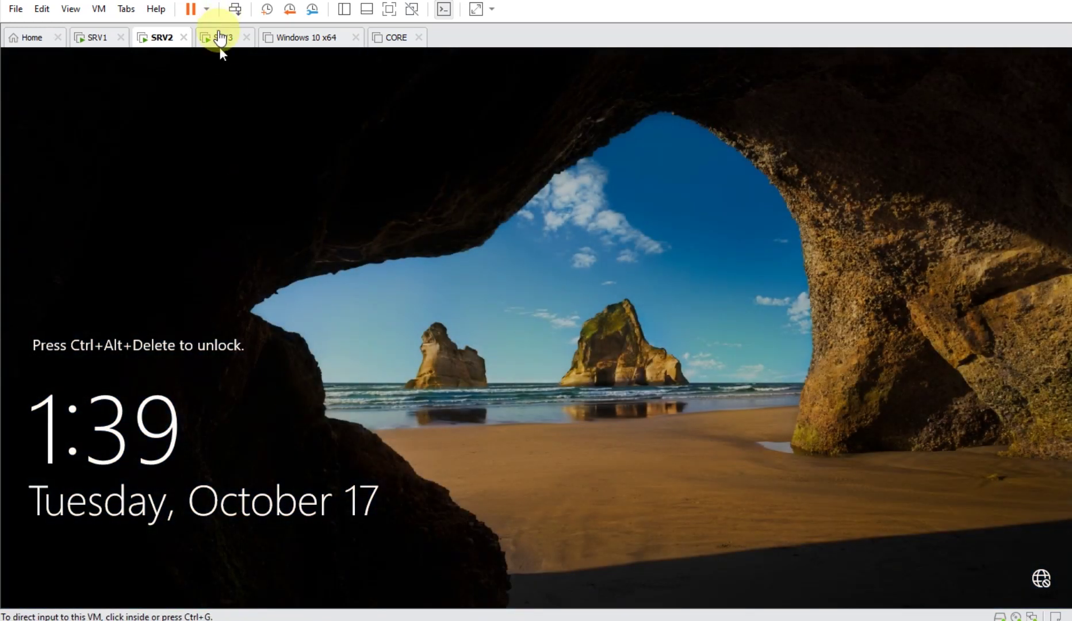
- Sign in to SRV3 as the other user hr01
left_click(220, 41)
left_click(235, 10)
left_click(414, 315)
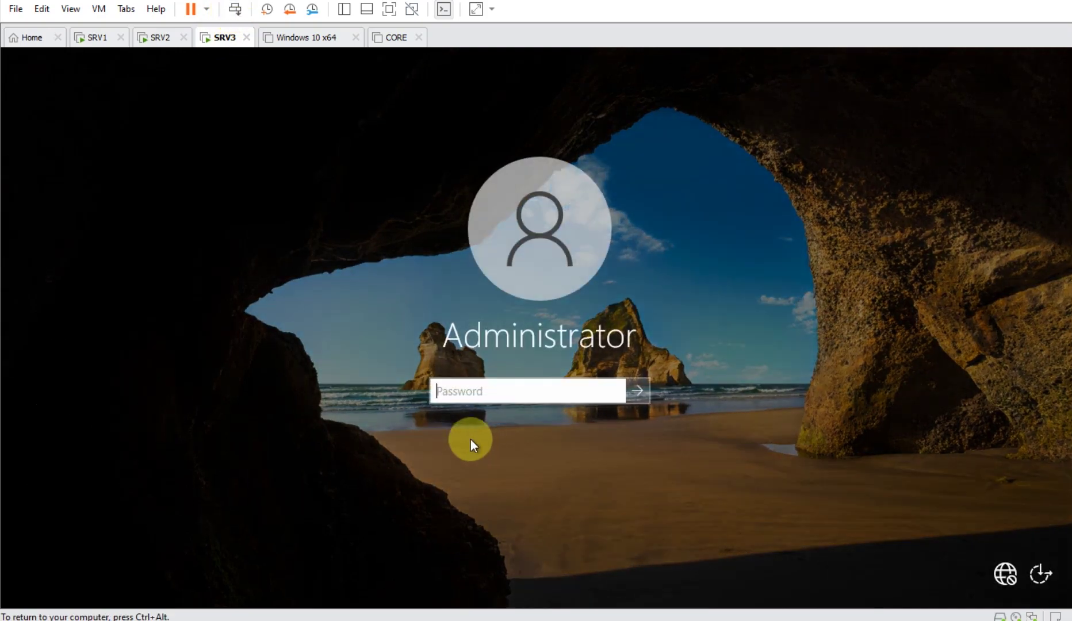
left_click(103, 583)
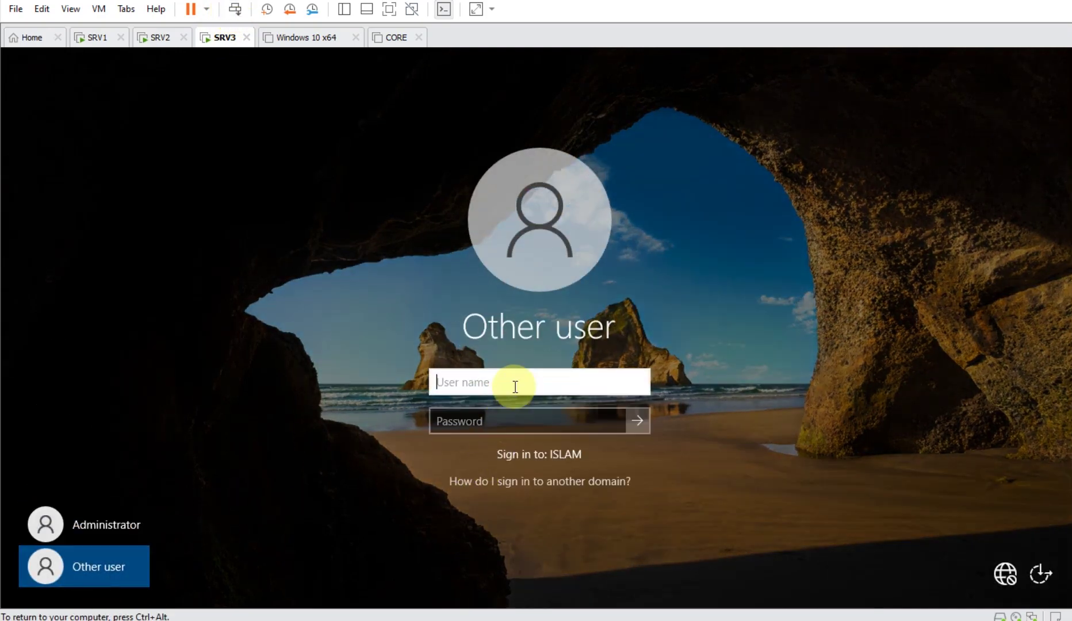
type("hr01")
key("Tab")
type("P")
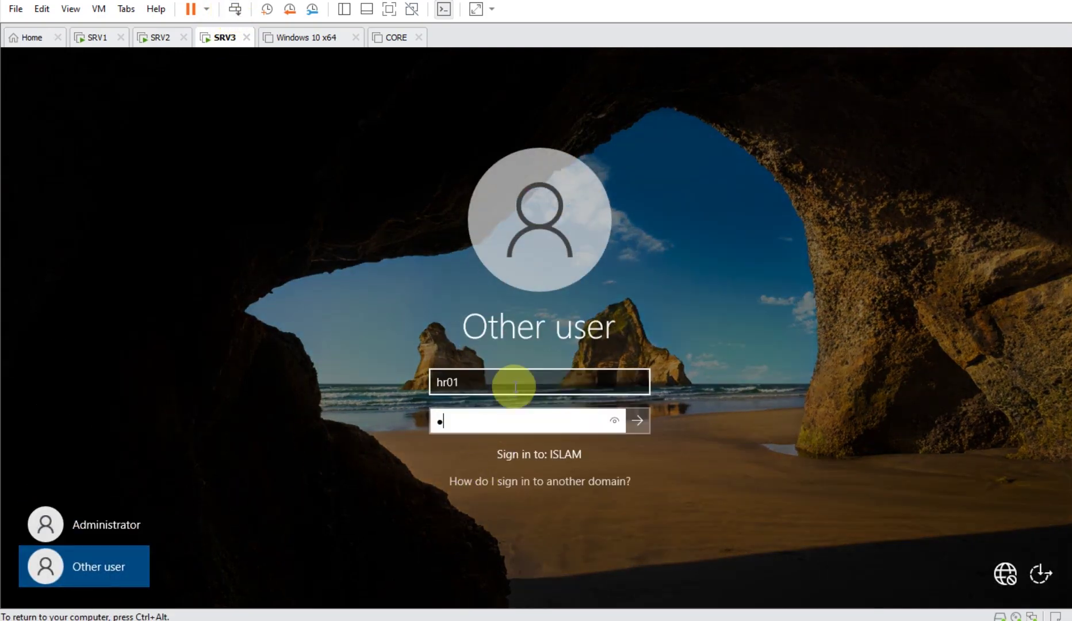
type("a$$w0rd")
key("Return")
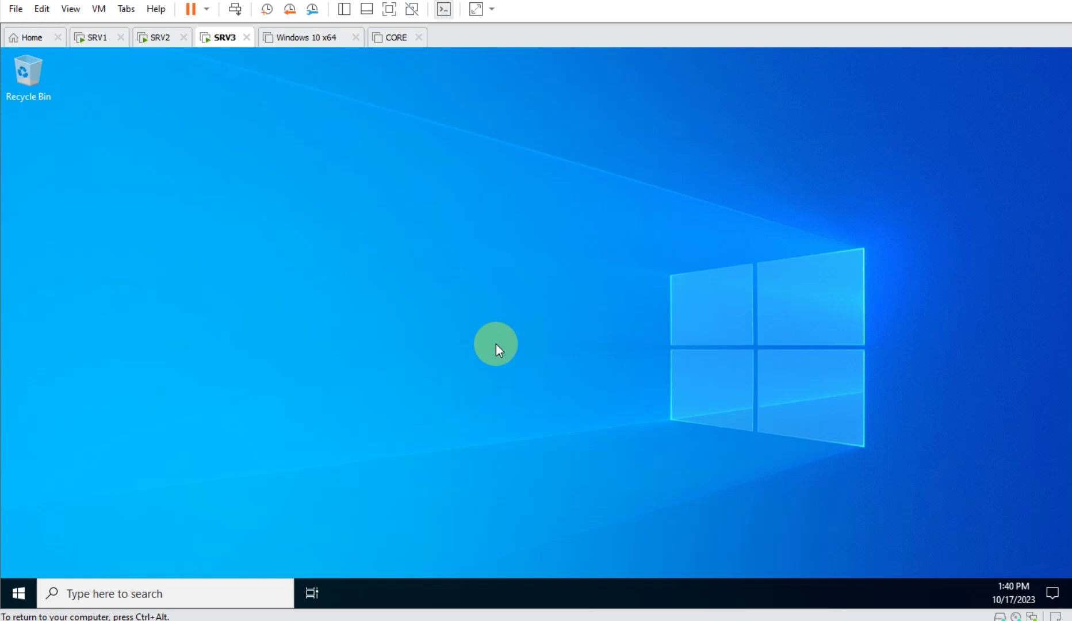
- Review SRV3's User Profile screen, sign hr01 out of SRV3, and switch to SRV1
left_click(164, 43)
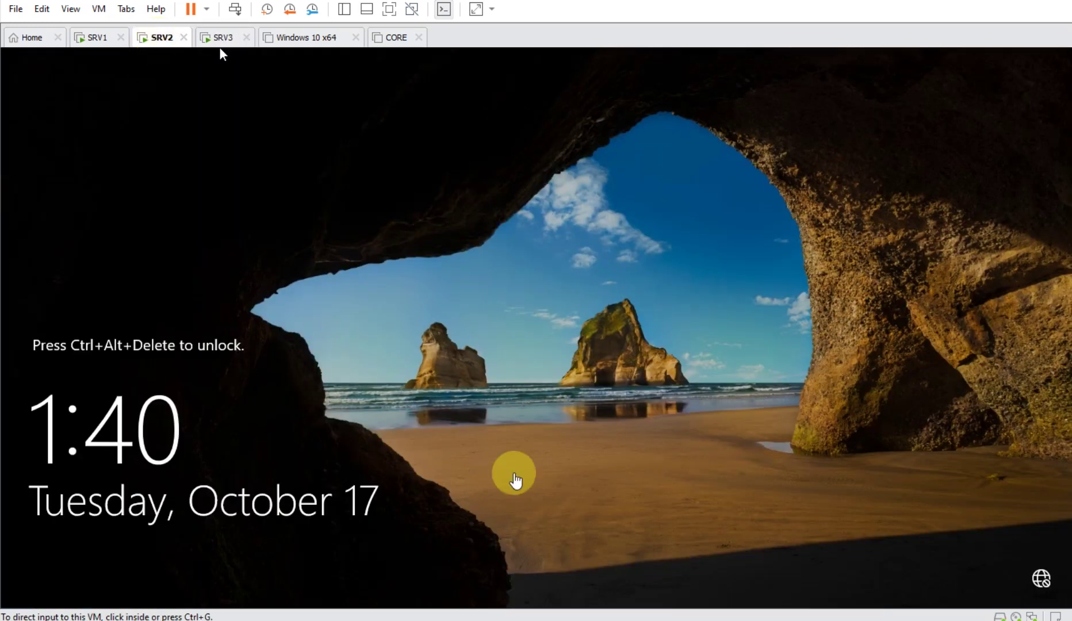
left_click(218, 39)
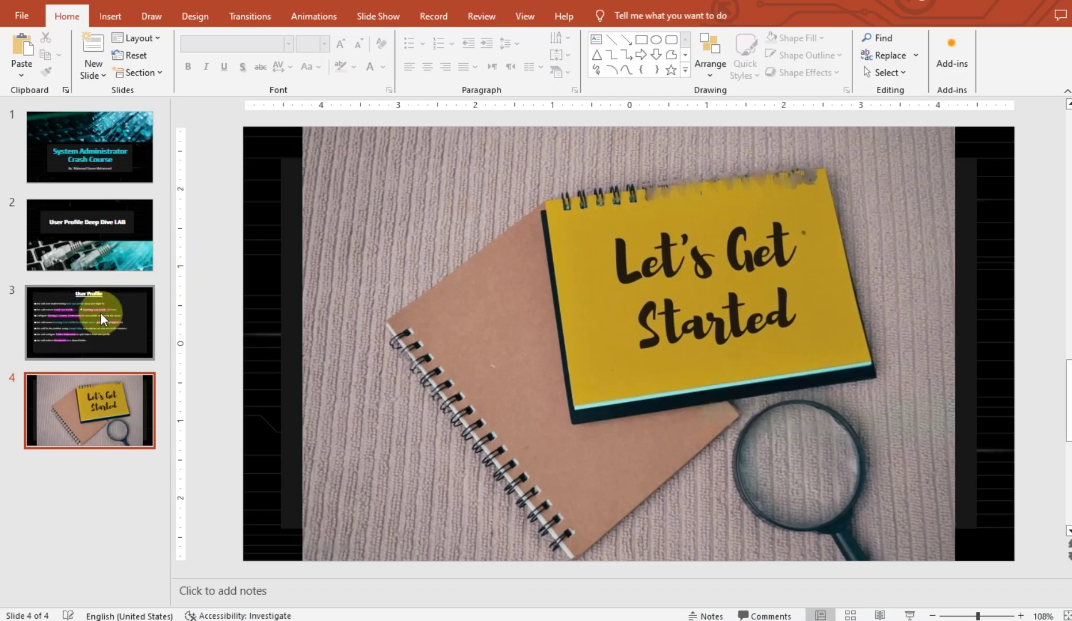
left_click(101, 313)
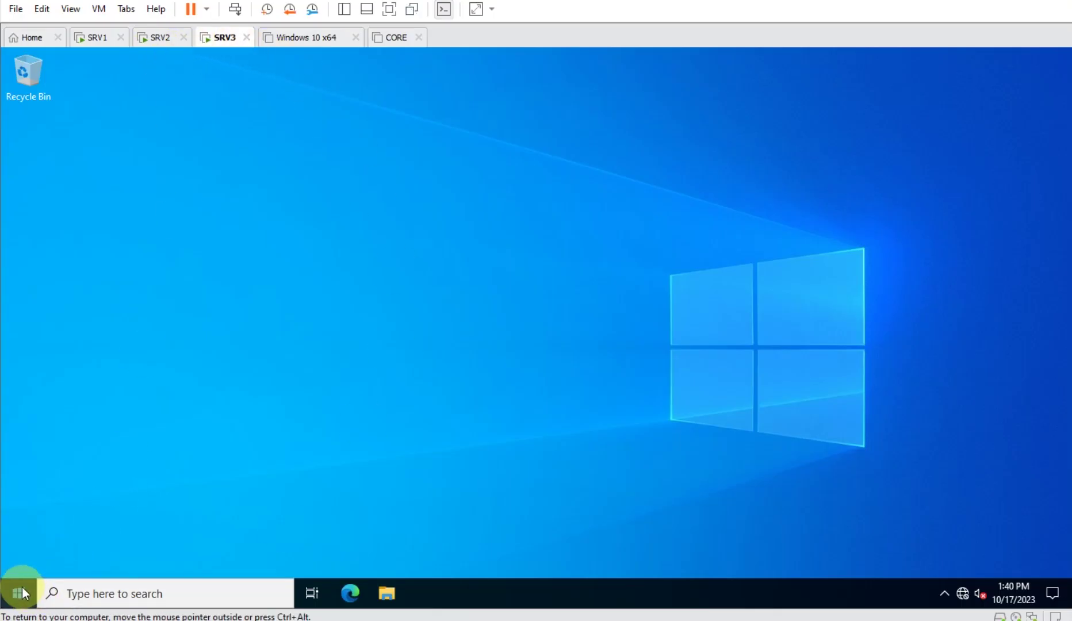
right_click(22, 592)
mouse_move(82, 552)
left_click(264, 551)
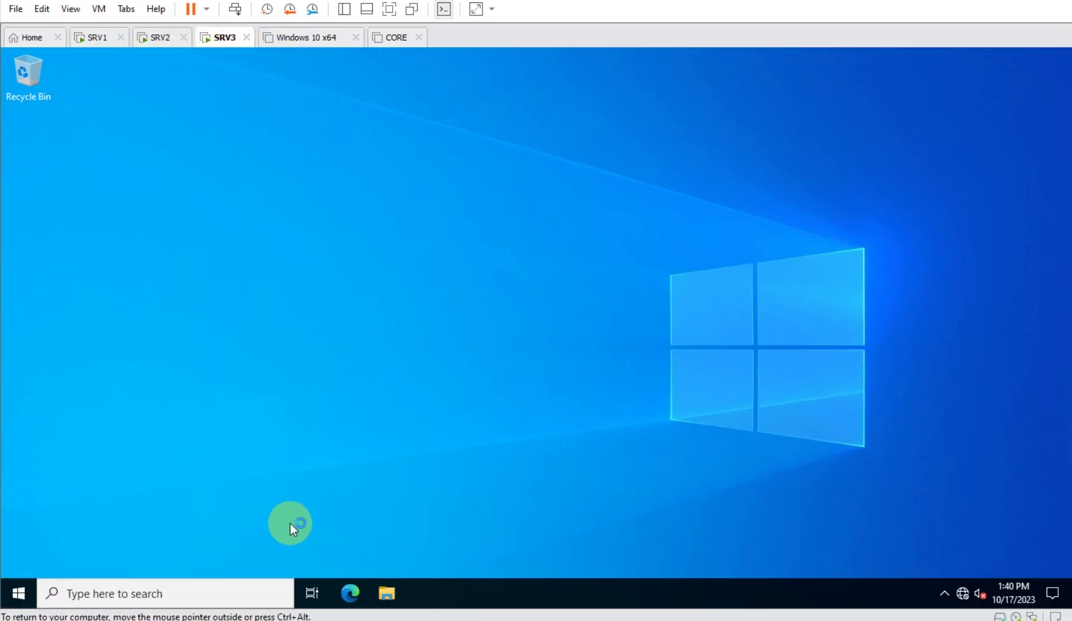
left_click(96, 37)
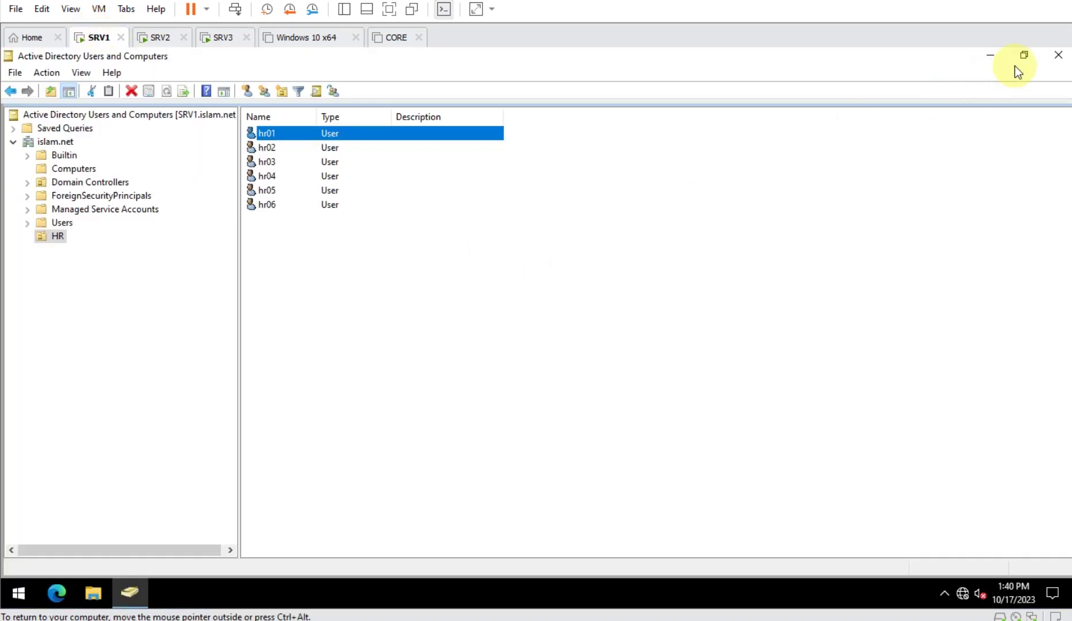
- Create a folder named HR01-Profile on SRV1's desktop
left_click(991, 56)
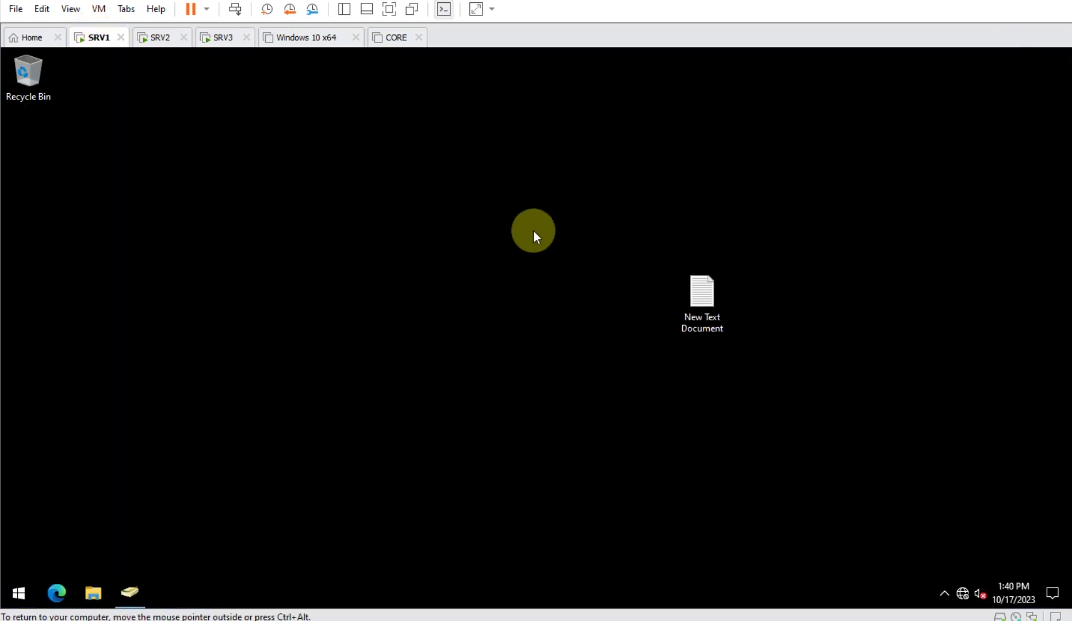
right_click(397, 113)
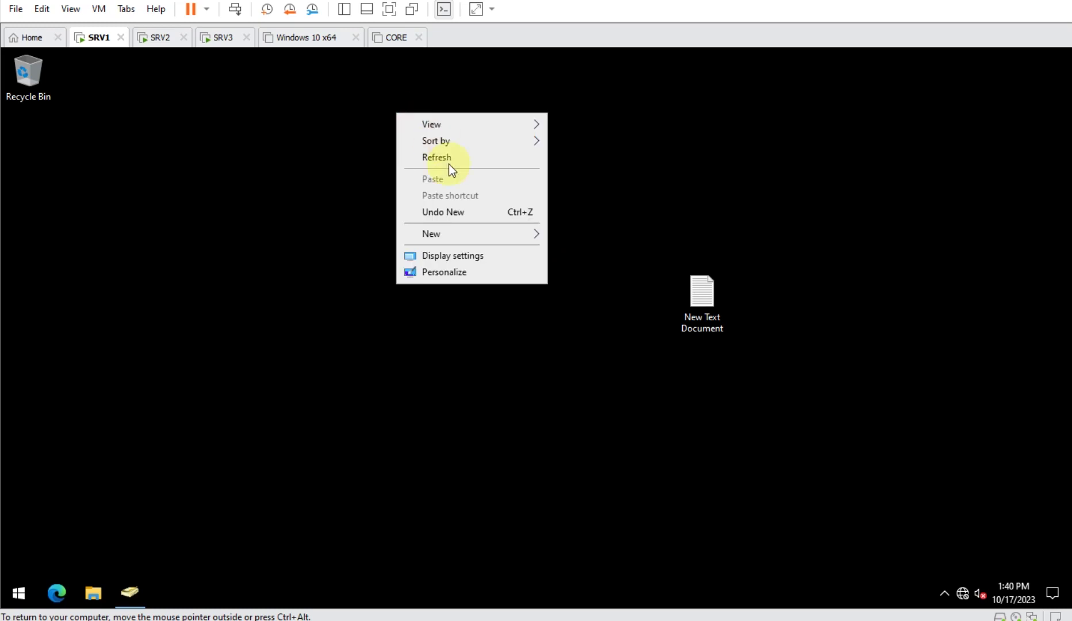
mouse_move(503, 235)
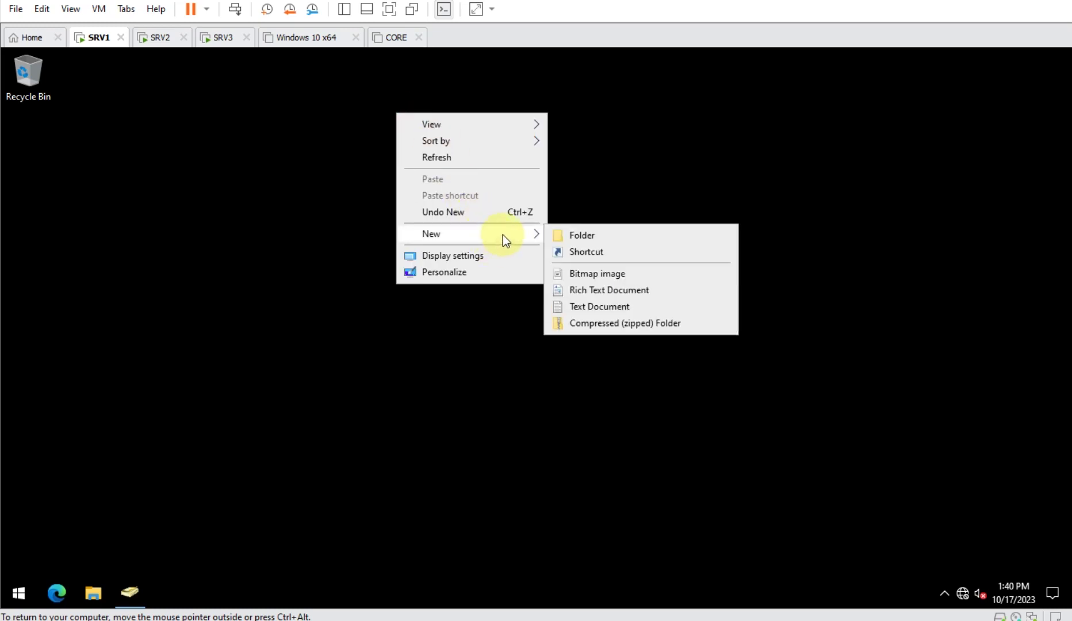
left_click(595, 237)
type("H")
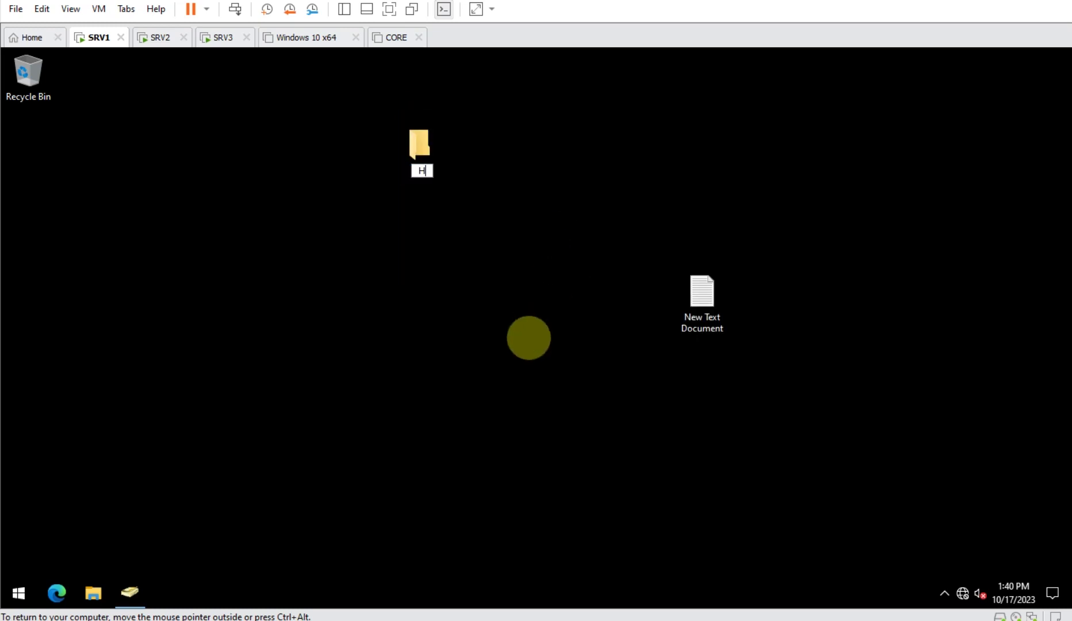
type("R01-Profile")
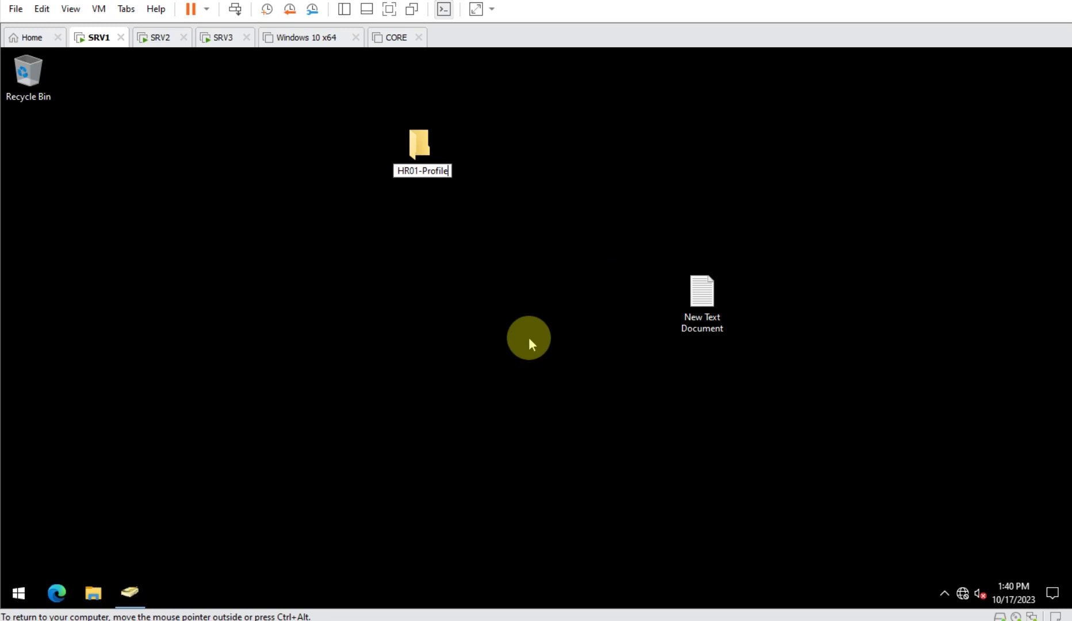
key("Return")
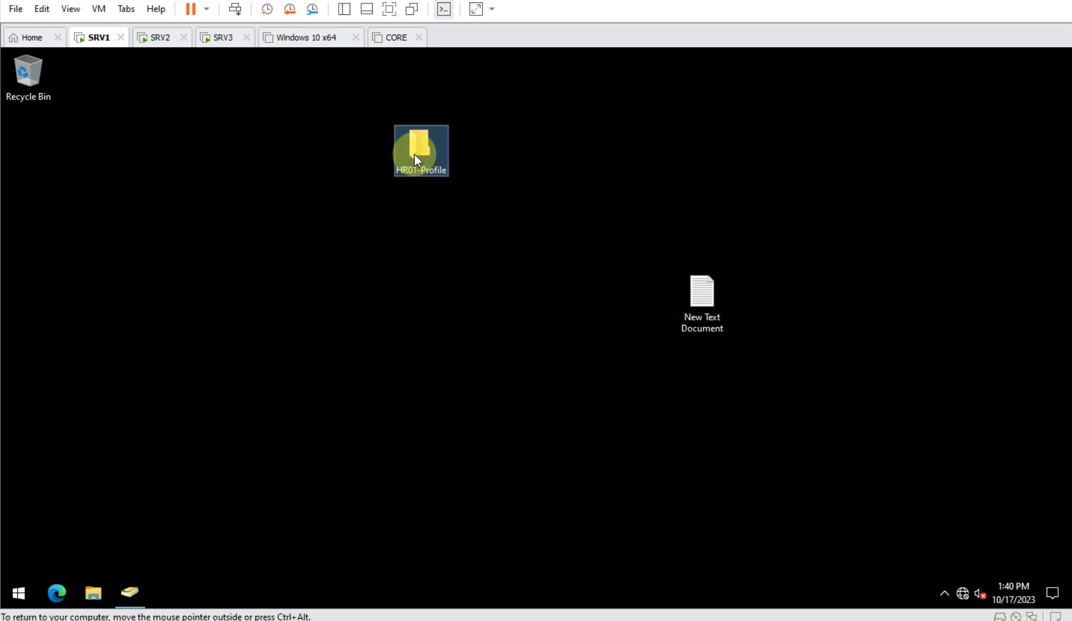
left_click_drag(453, 130, 452, 121)
- Turn on advanced sharing for HR01-Profile and bring up its share permissions
right_click(471, 148)
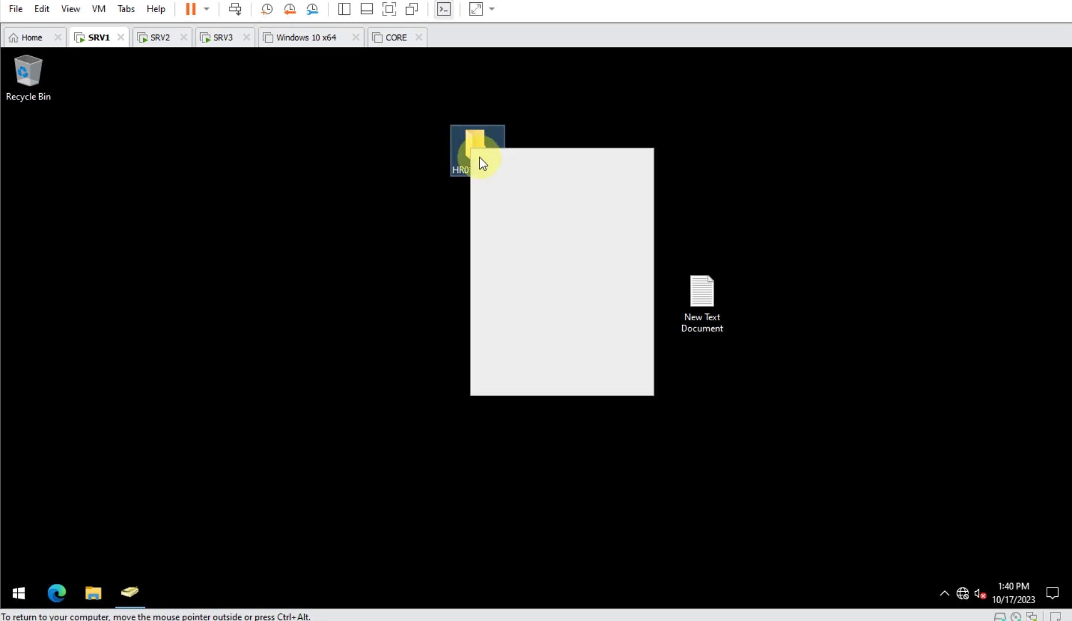
left_click(524, 385)
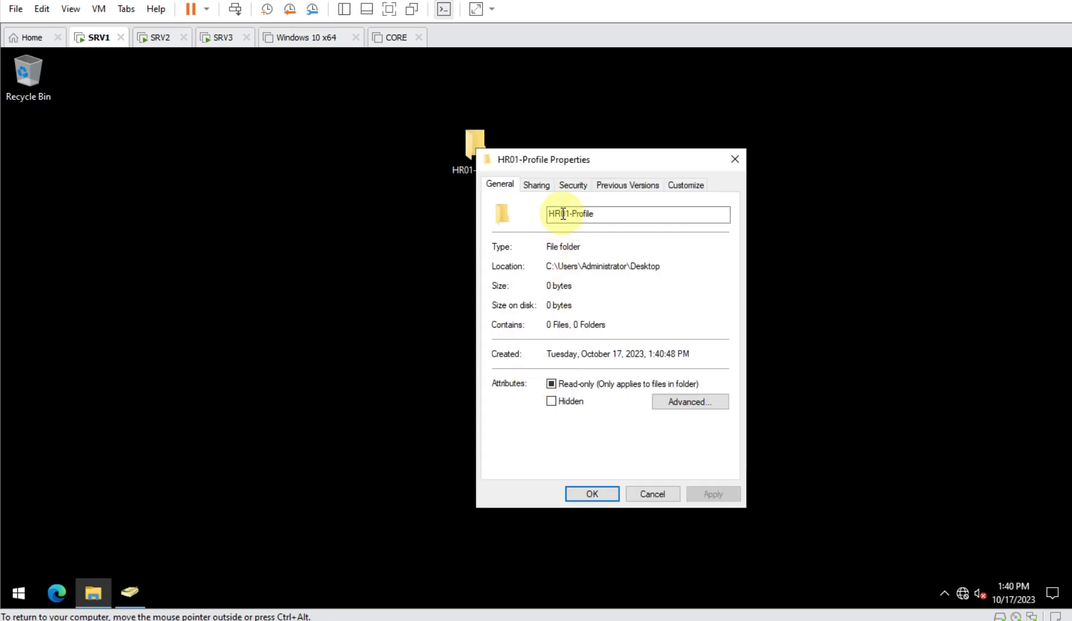
left_click(537, 184)
left_click(558, 364)
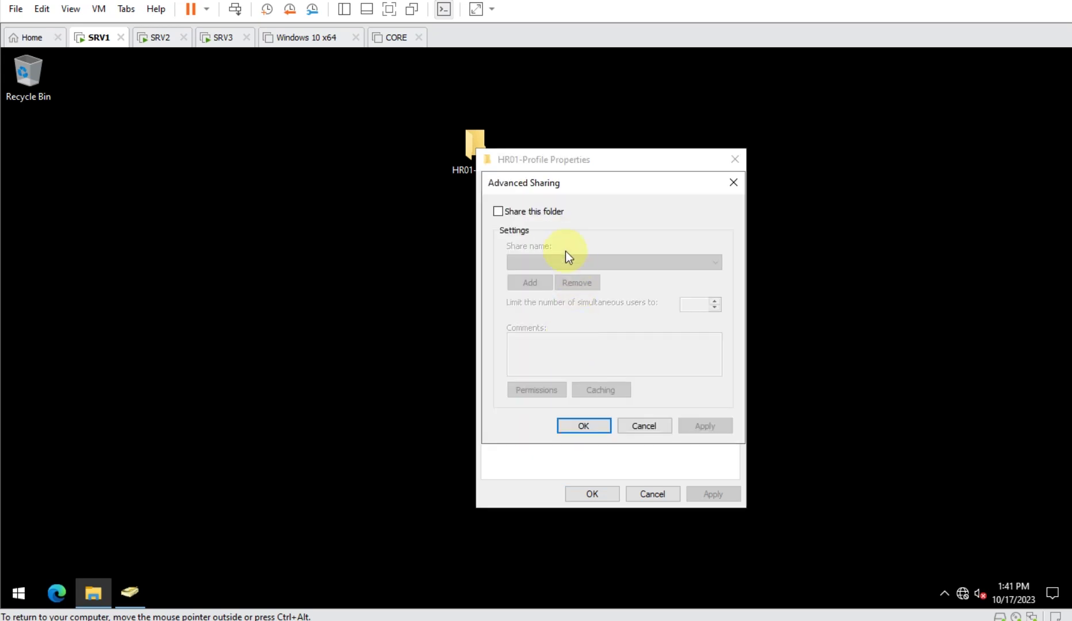
left_click(547, 211)
left_click(541, 391)
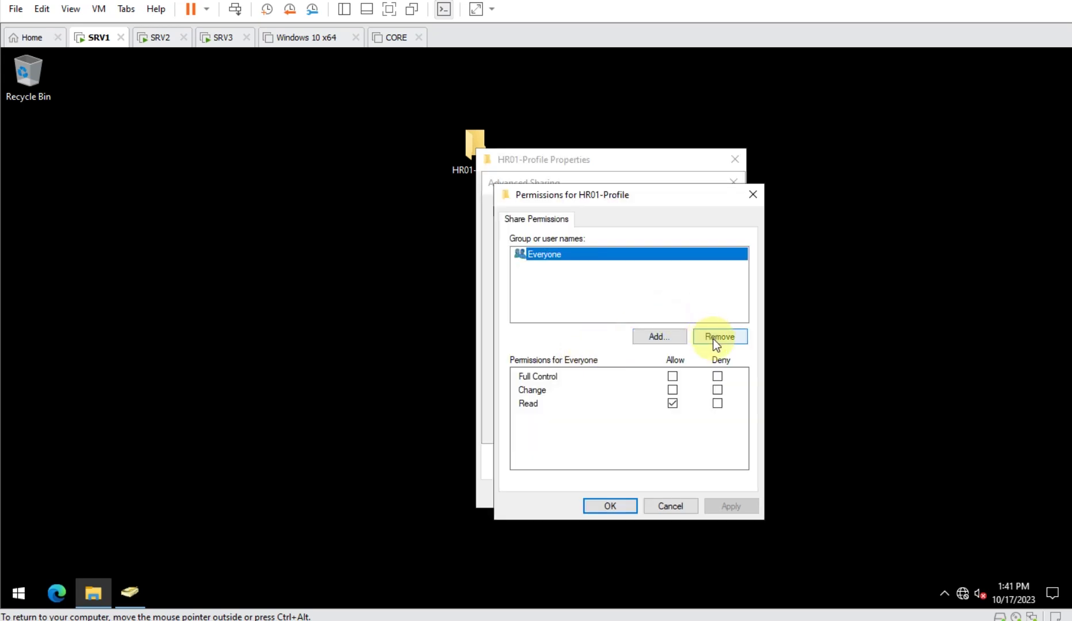
- Replace Everyone with hr01 in the share permissions, allowing Change access
left_click(714, 338)
left_click(666, 338)
type("h")
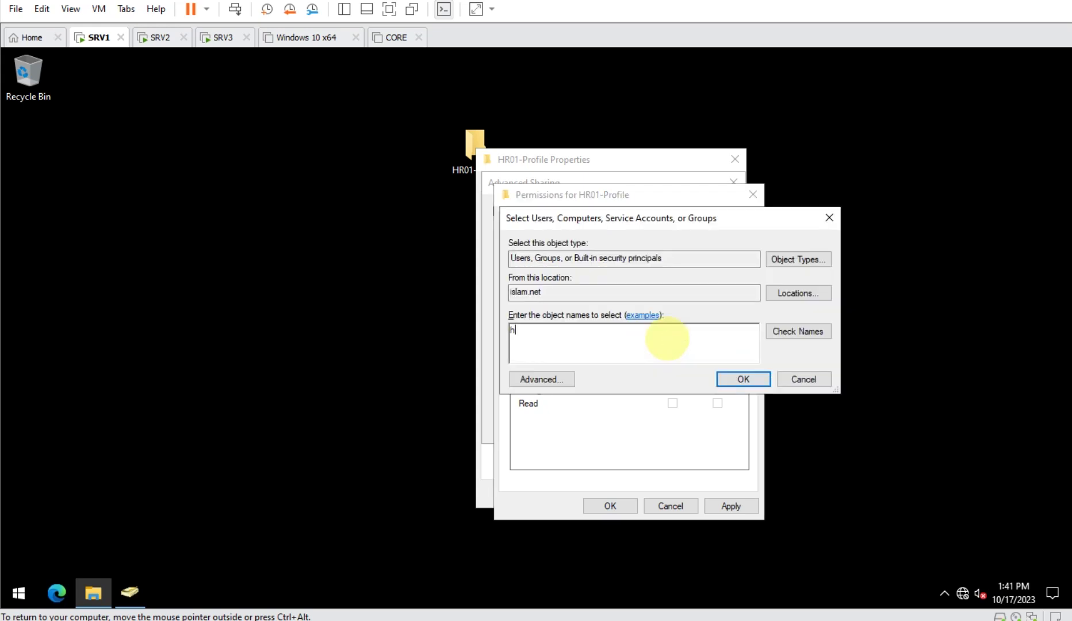
type("r01")
key("Return")
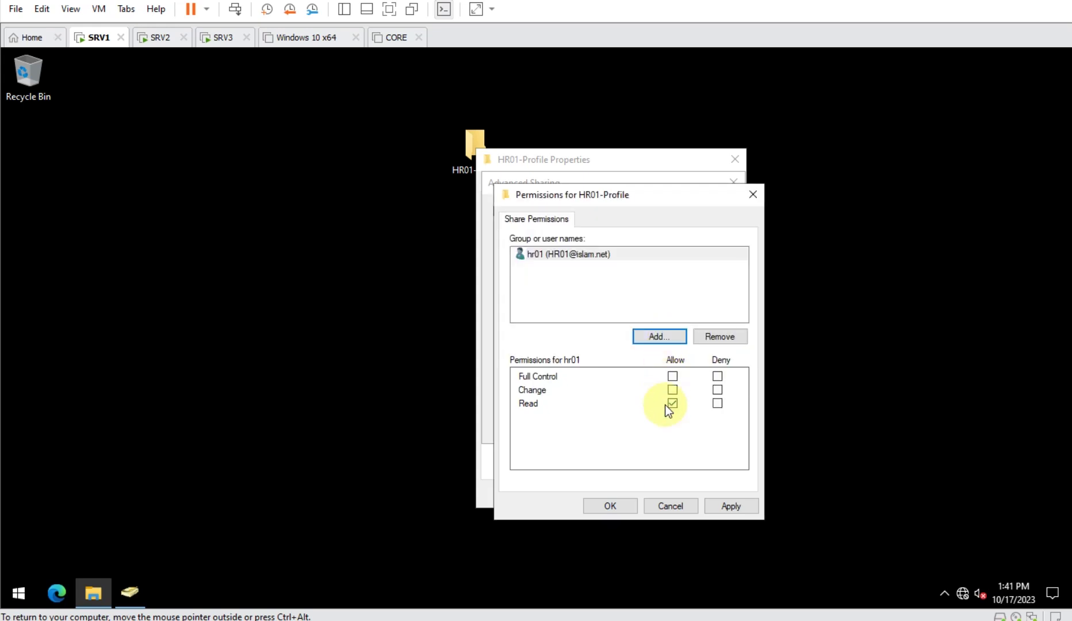
left_click(672, 390)
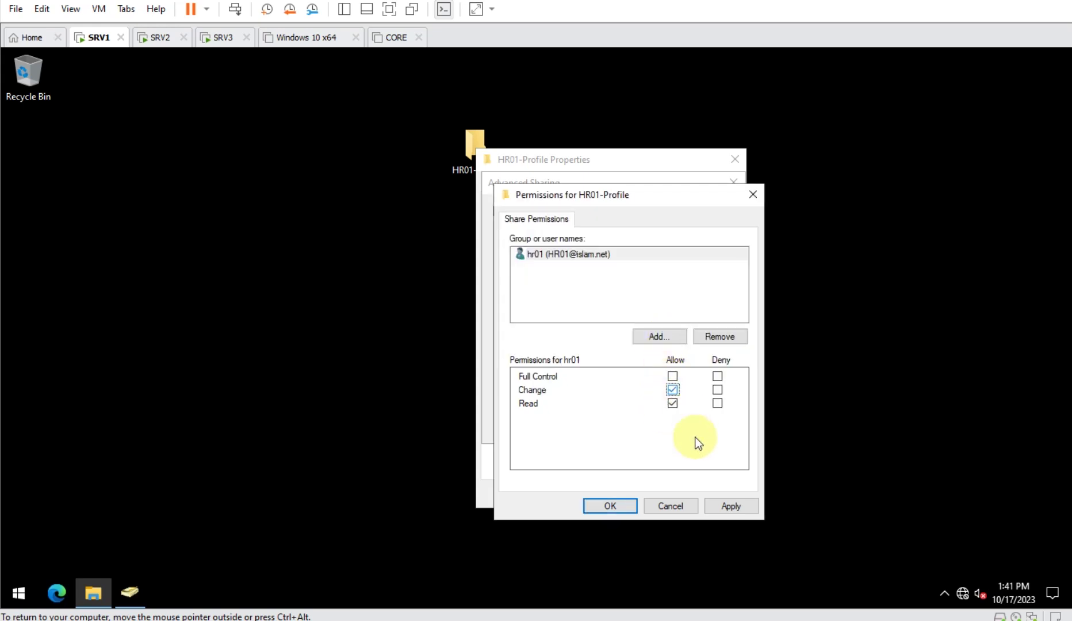
left_click(724, 504)
left_click(619, 508)
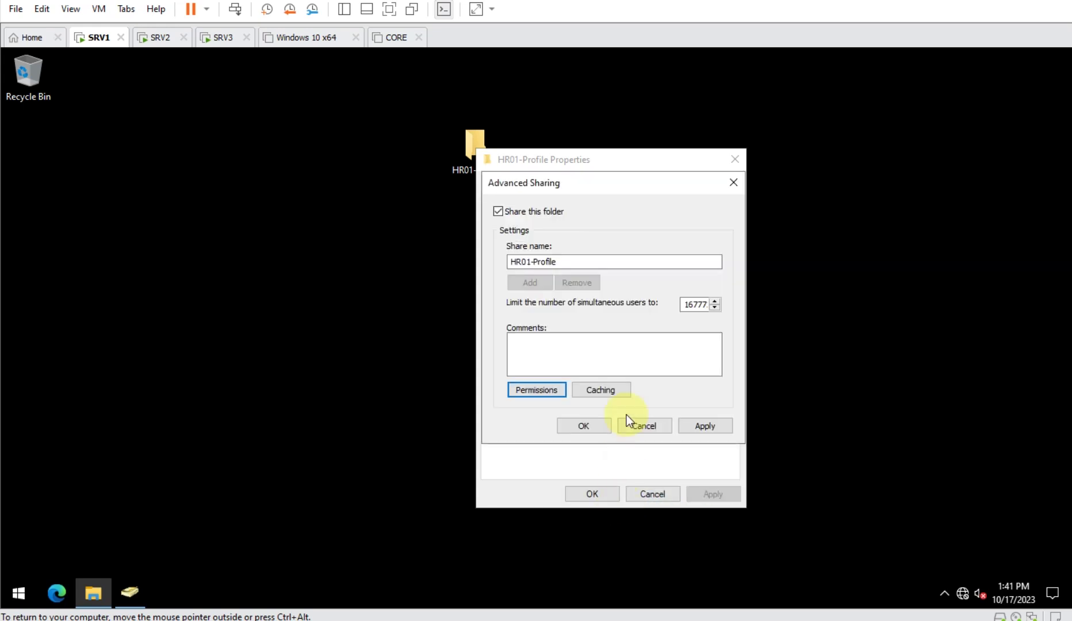
left_click(592, 429)
- Add hr01 to HR01-Profile's security permissions with Modify allowed
left_click(577, 187)
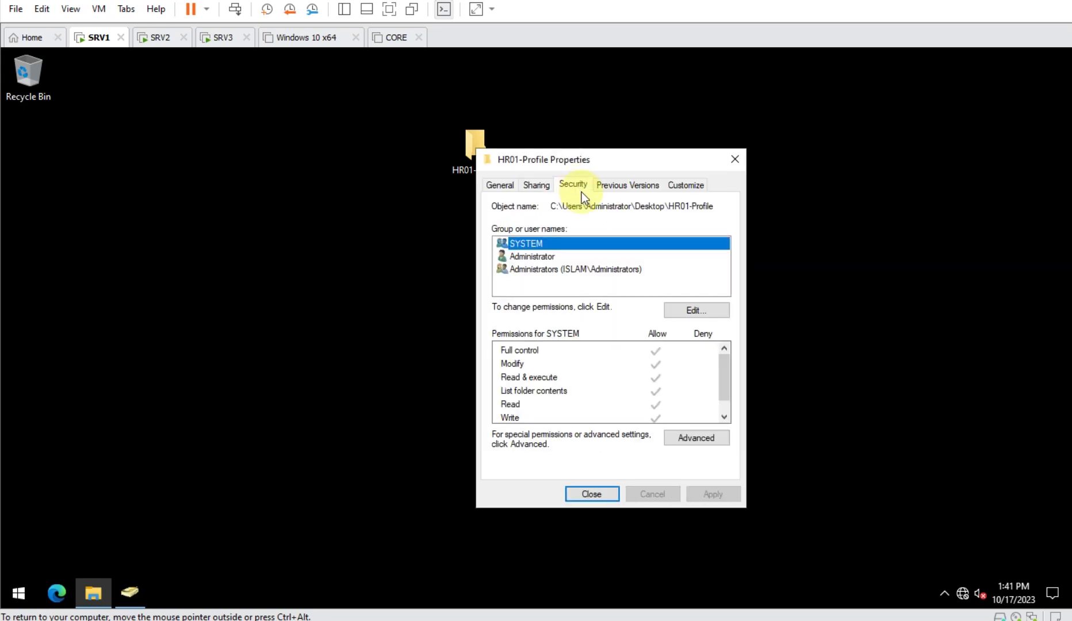
left_click(693, 311)
left_click(681, 385)
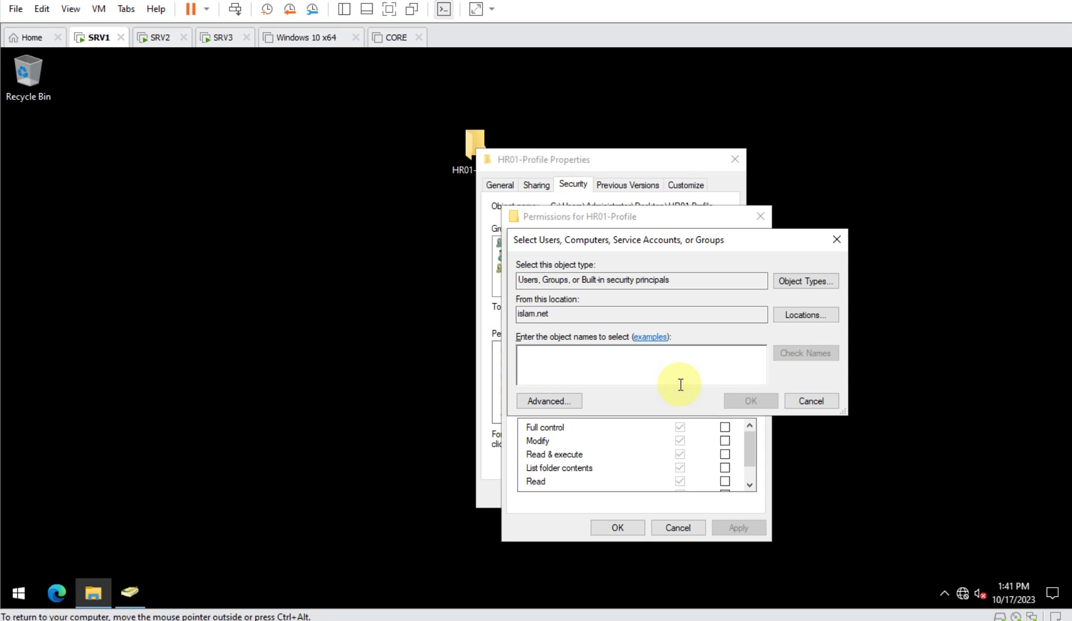
type("hr01")
key("Return")
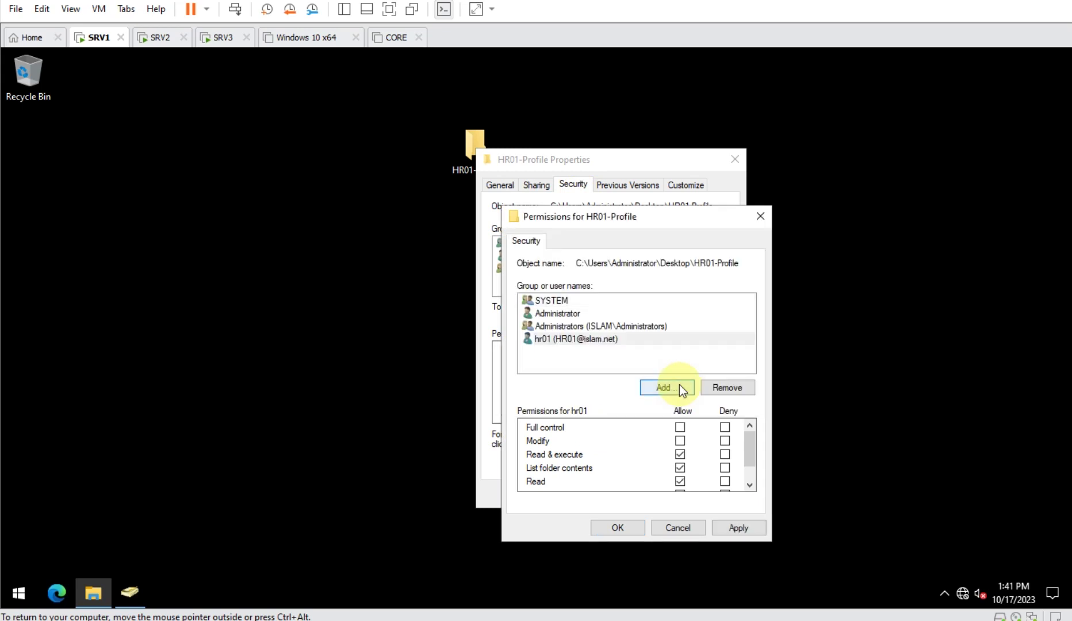
left_click(678, 441)
left_click(740, 528)
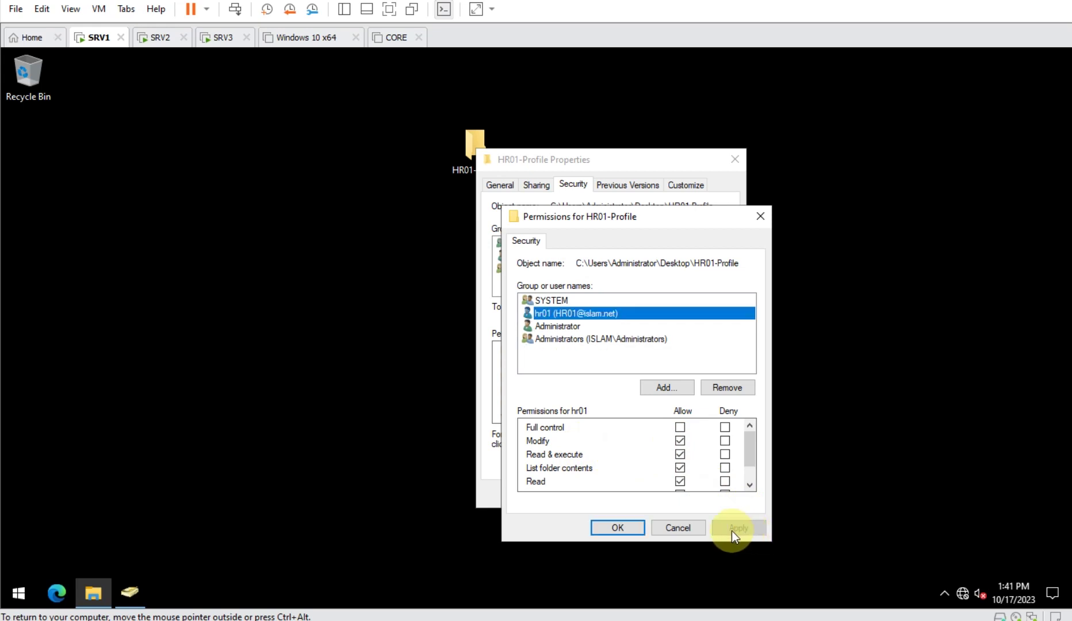
left_click(603, 528)
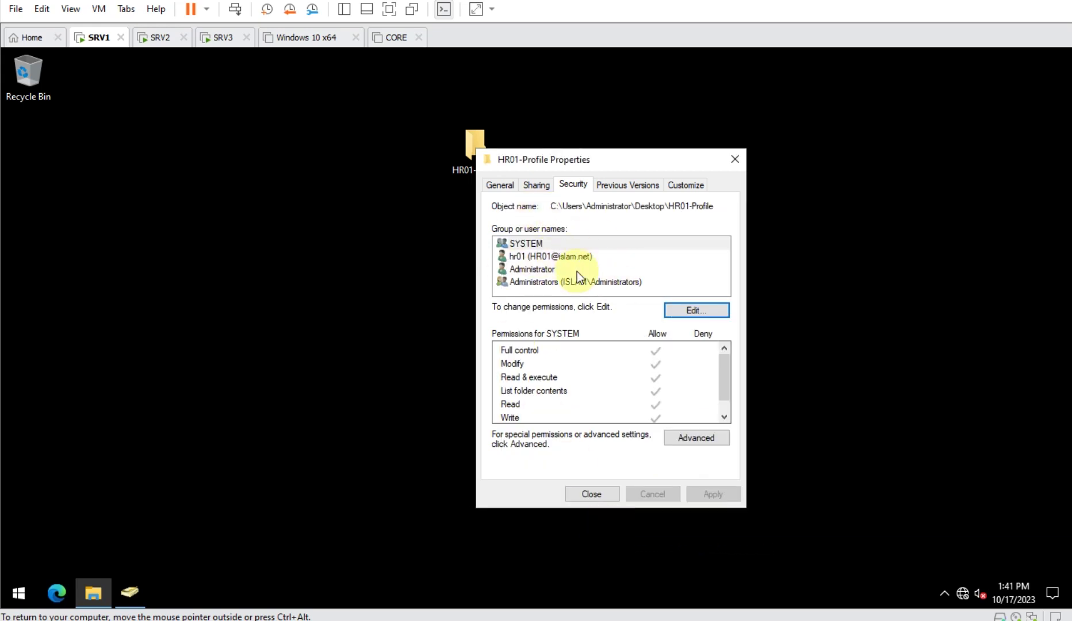
- Close the folder properties and copy the \\Srv1\HR01-Profile path from the Run box
left_click(590, 494)
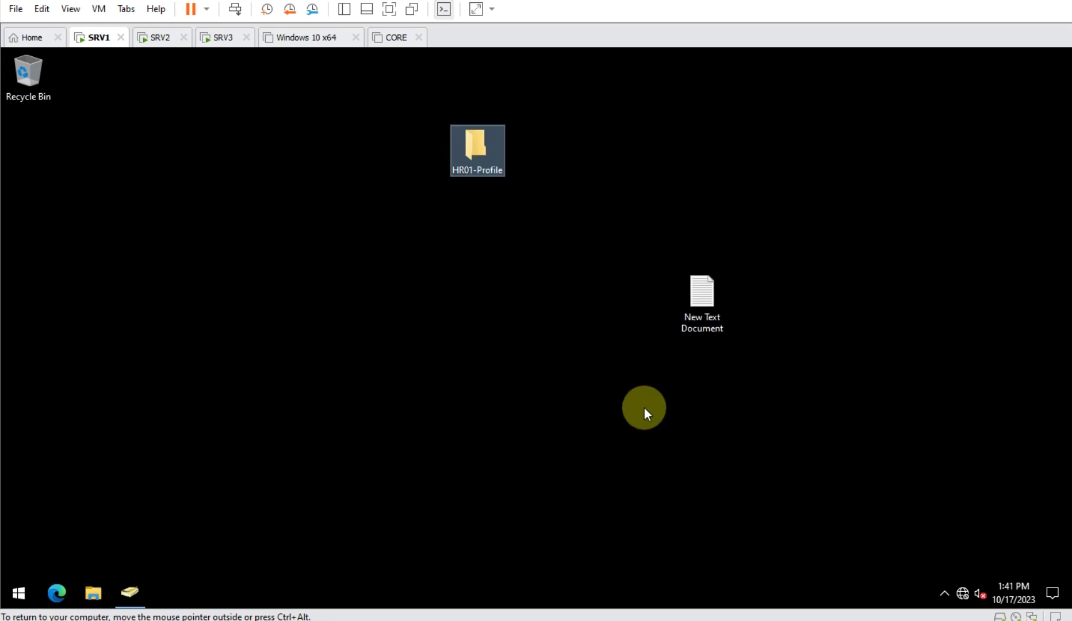
key("super+r")
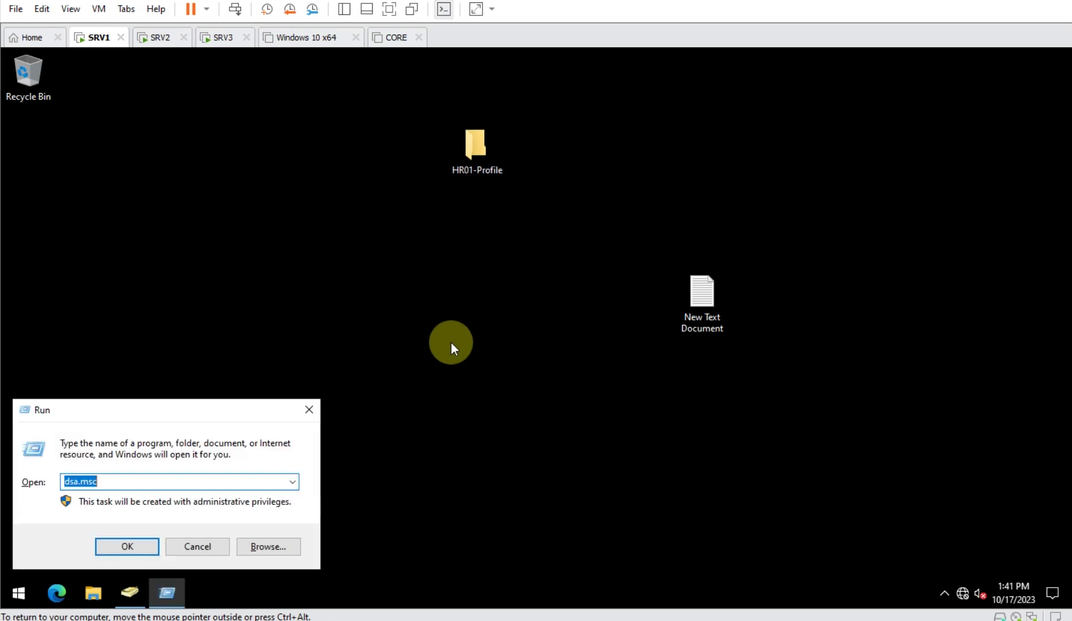
type("\\\\Srv1\\")
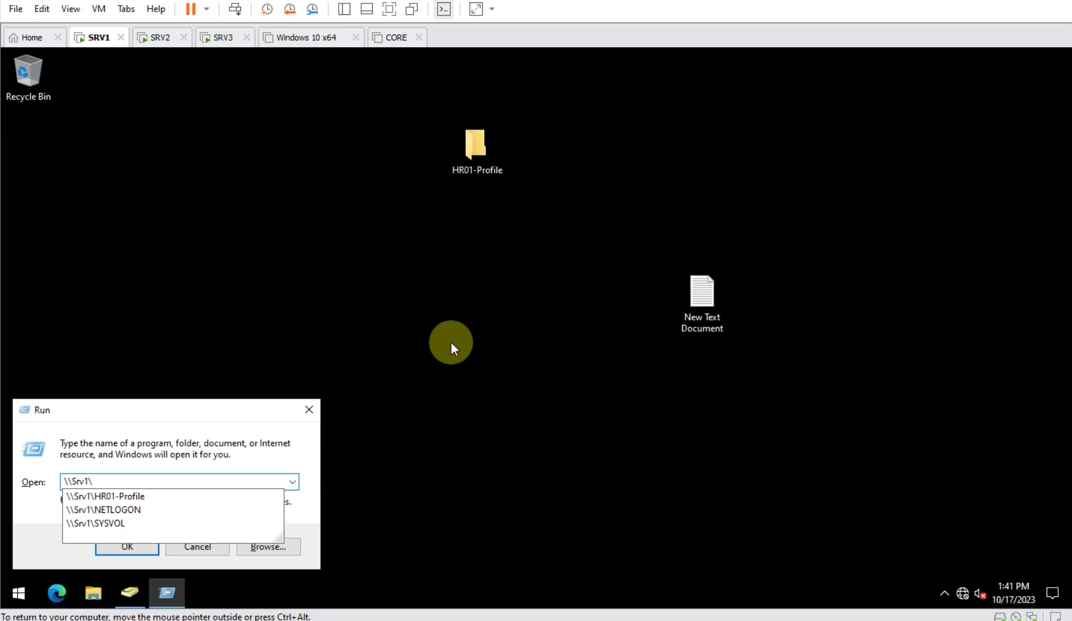
key("Down")
key("ctrl+a")
key("super+c")
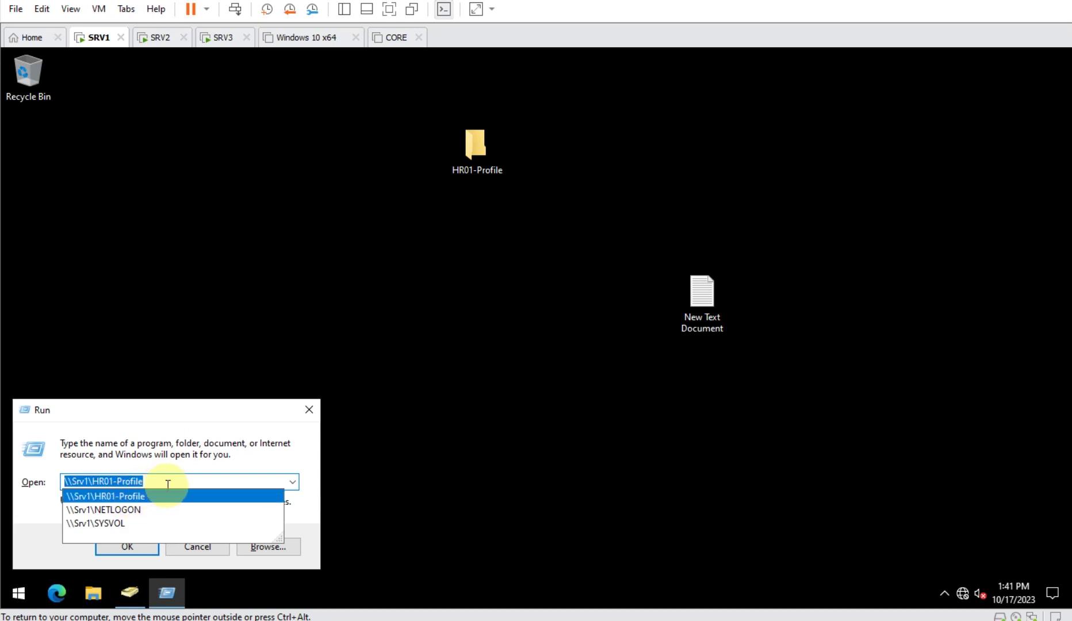
left_click(312, 512)
- Set hr01's profile path in ADUC to \\Srv1\HR01-Profile\hr01 and save it
left_click(128, 592)
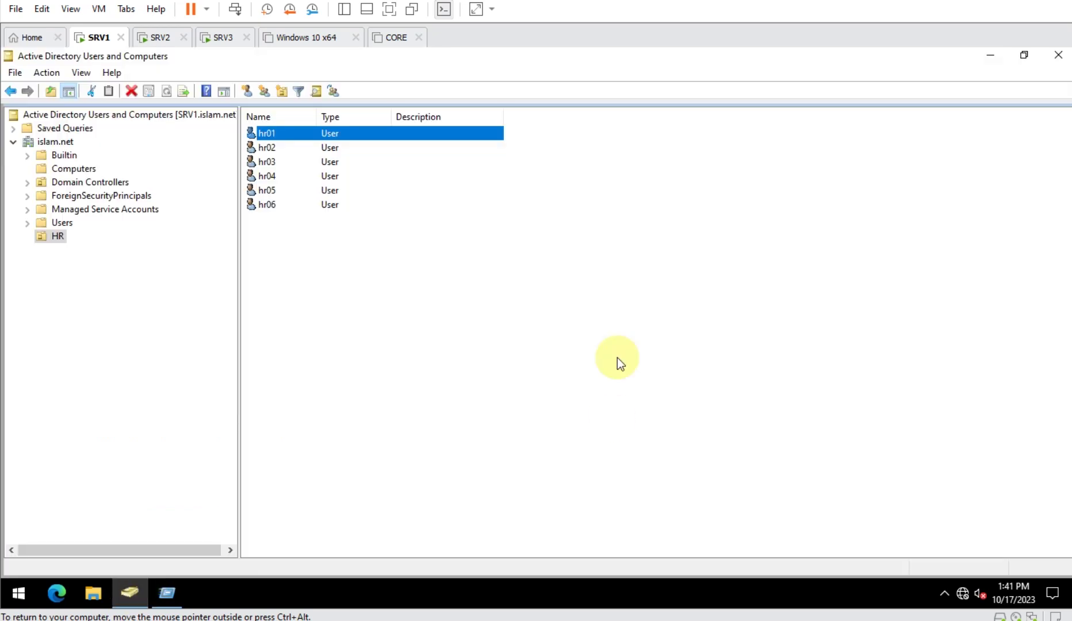
right_click(343, 132)
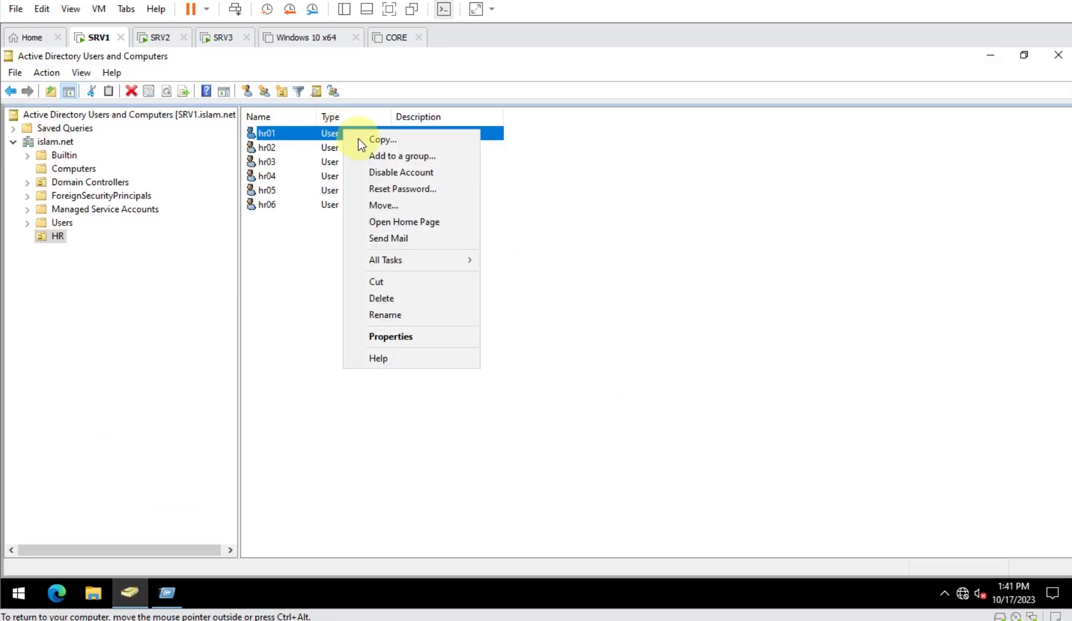
left_click(411, 338)
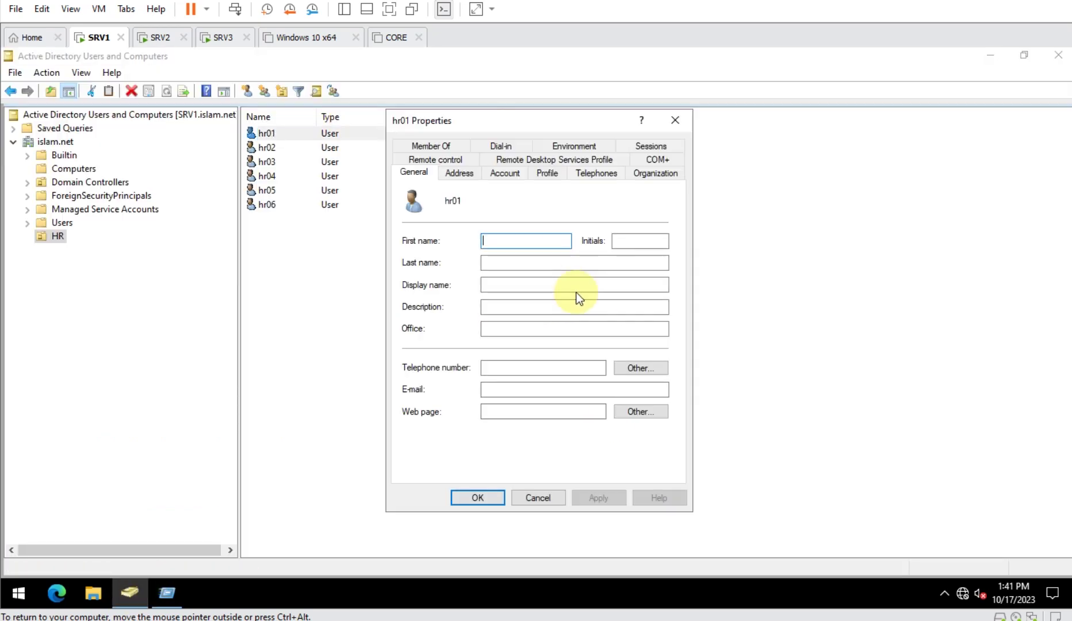
left_click(551, 174)
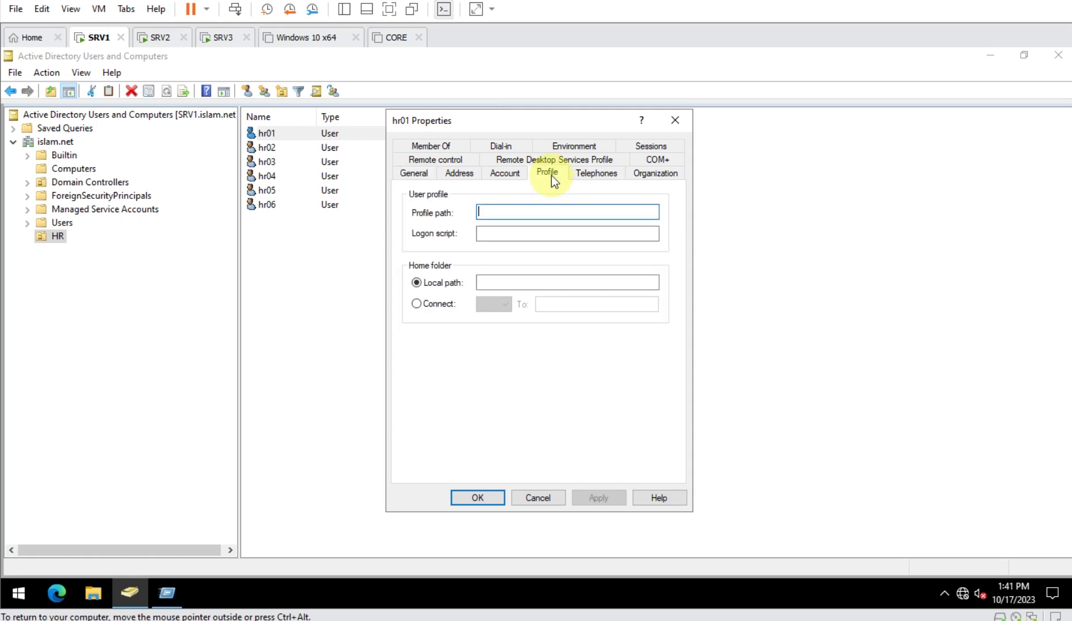
right_click(545, 212)
left_click(580, 275)
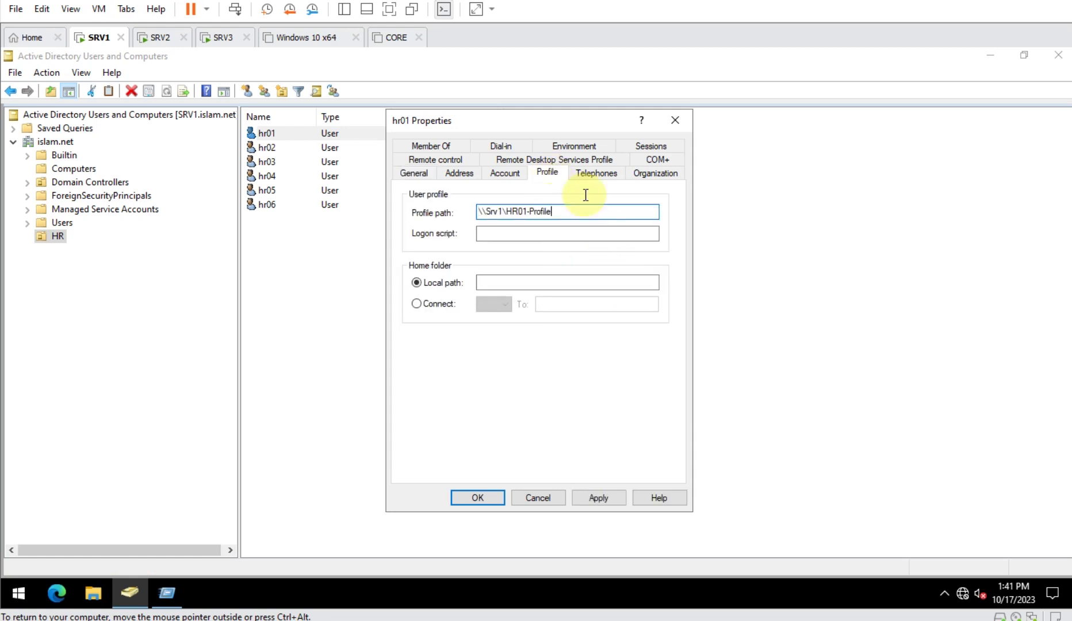
left_click_drag(563, 121, 658, 134)
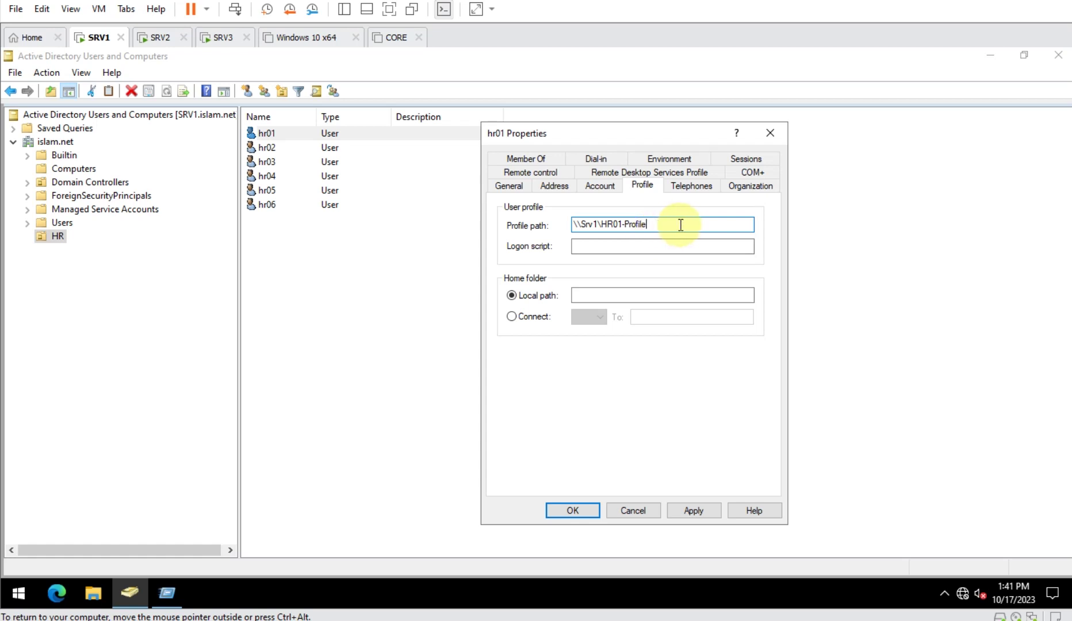
type("\\hr01")
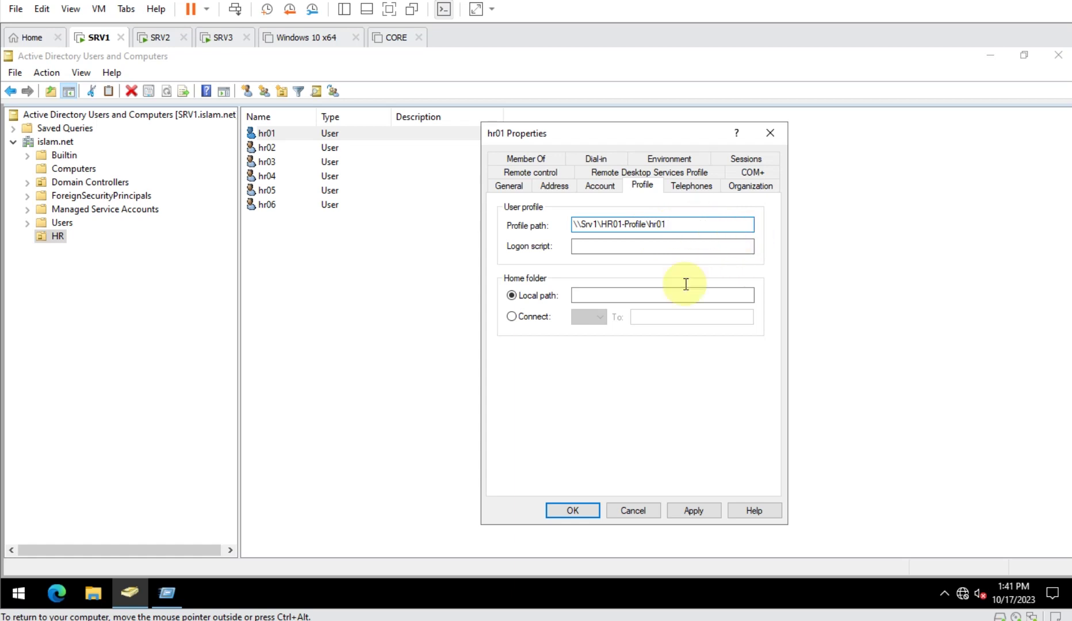
left_click(692, 511)
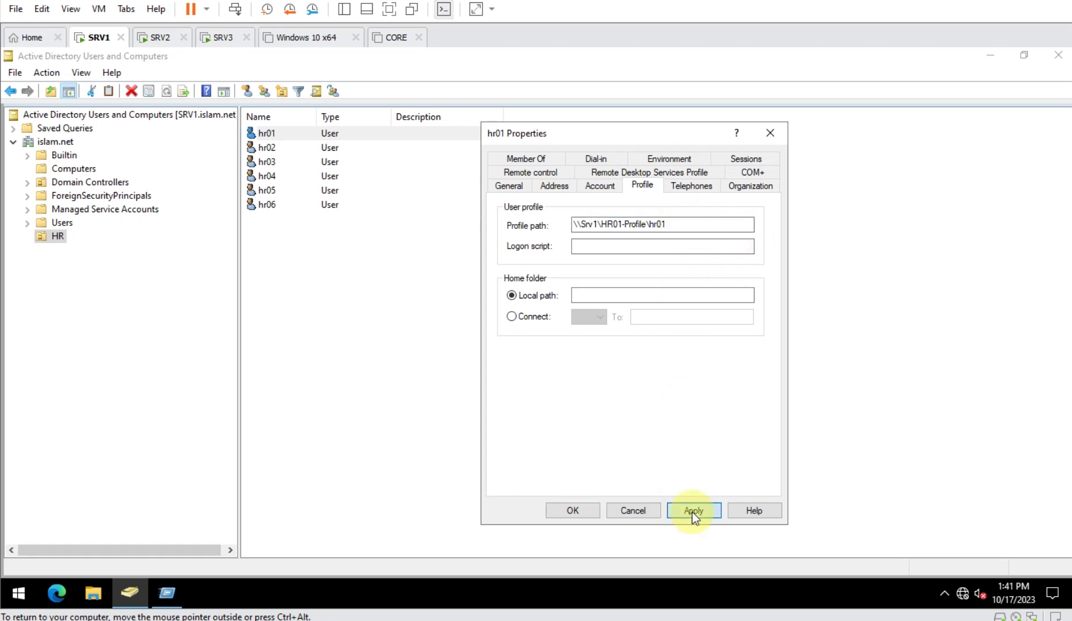
left_click(565, 510)
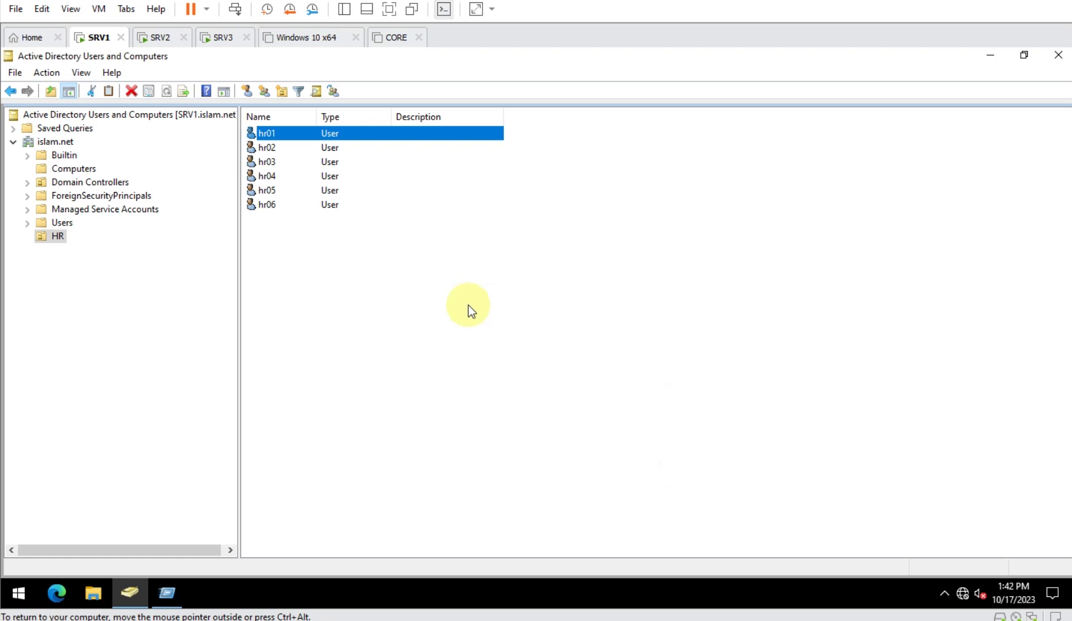
- Minimize ADUC on SRV1 and open the HR01-Profile share folder
left_click(159, 38)
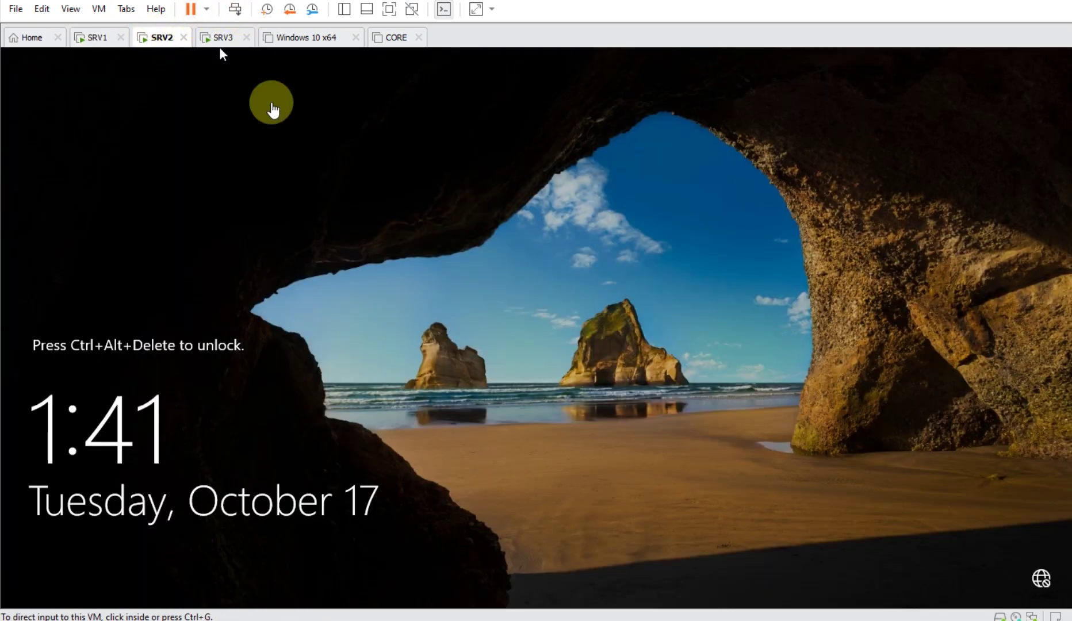
left_click(107, 49)
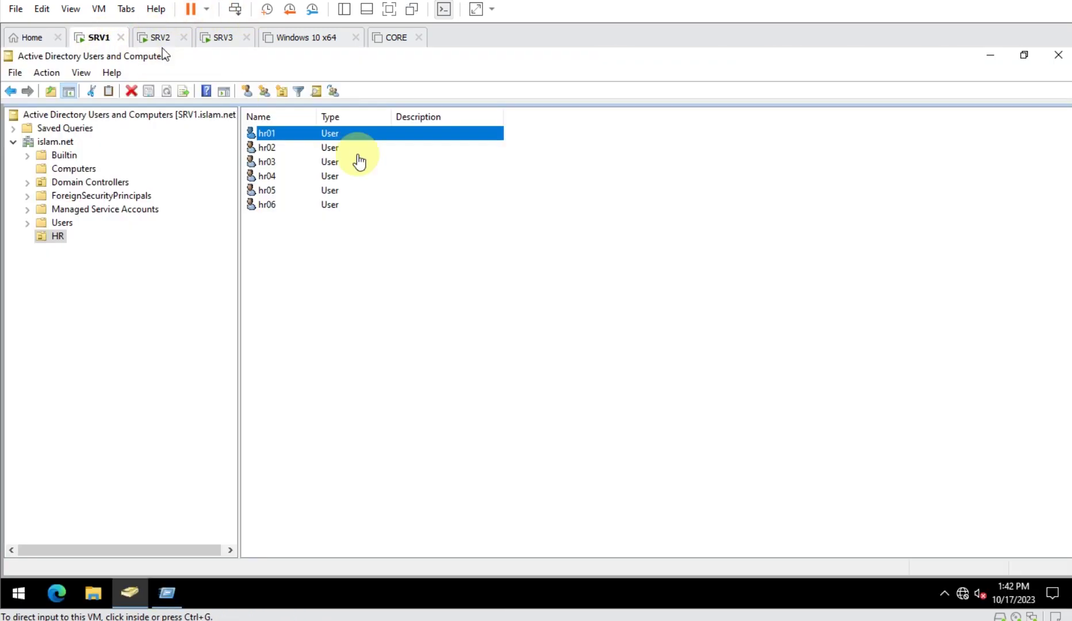
left_click(993, 54)
double_click(480, 156)
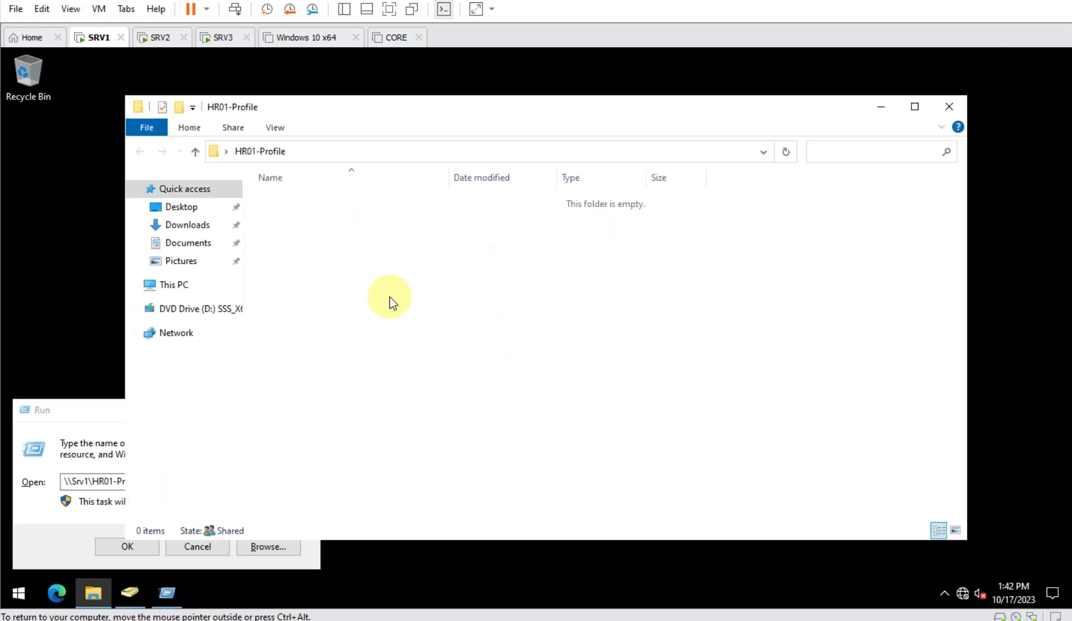
- Sign in to SRV2 as hr01 and open File Explorer at This PC
left_click(155, 37)
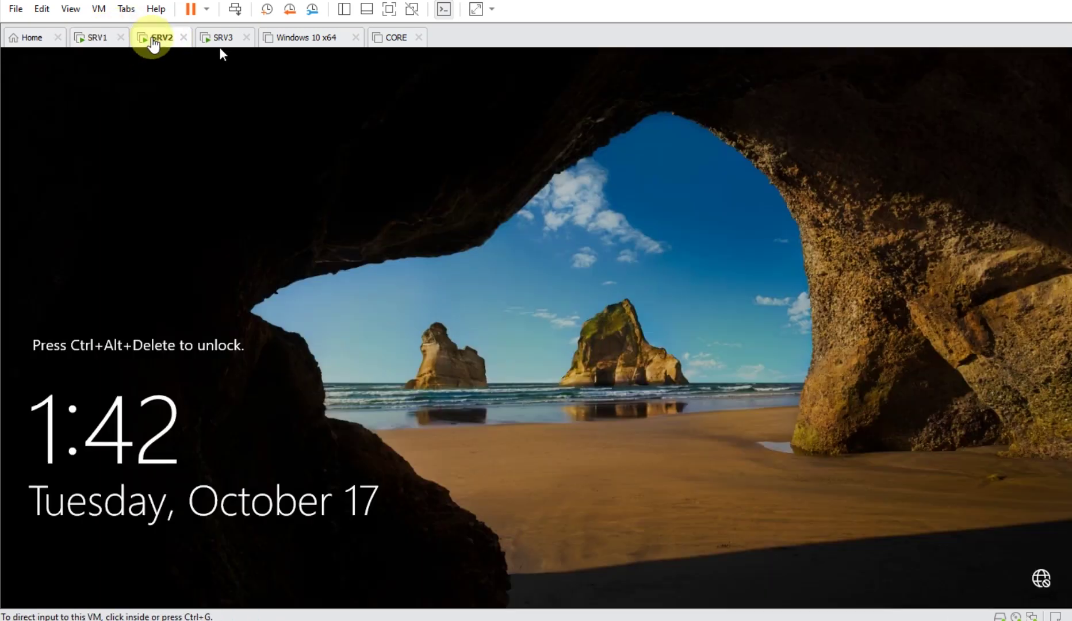
left_click(235, 8)
left_click(564, 361)
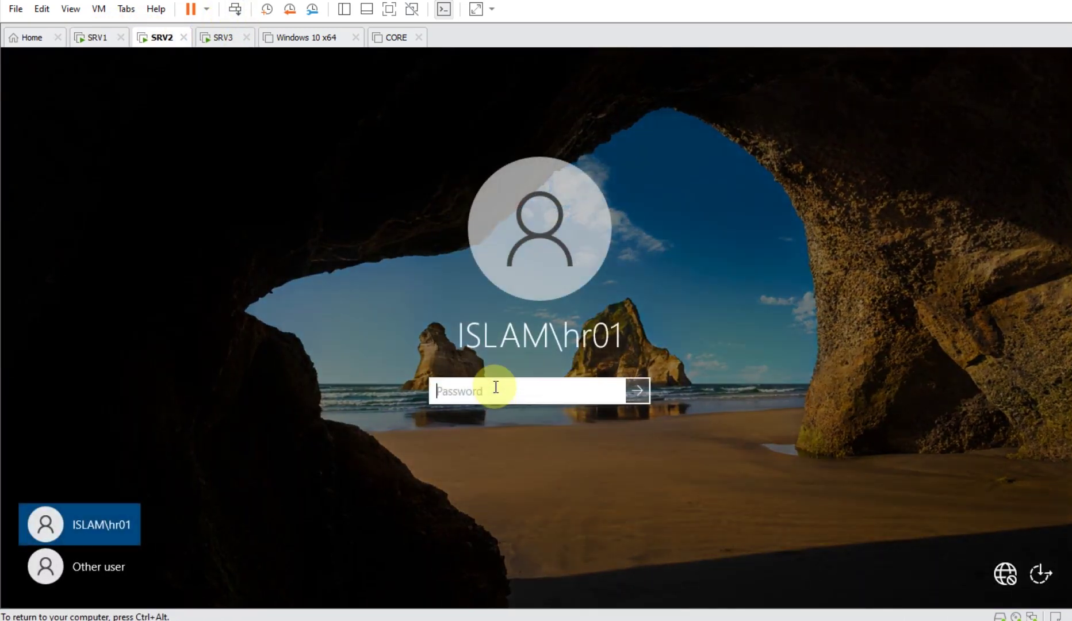
type("Pa$$w0rd")
key("Return")
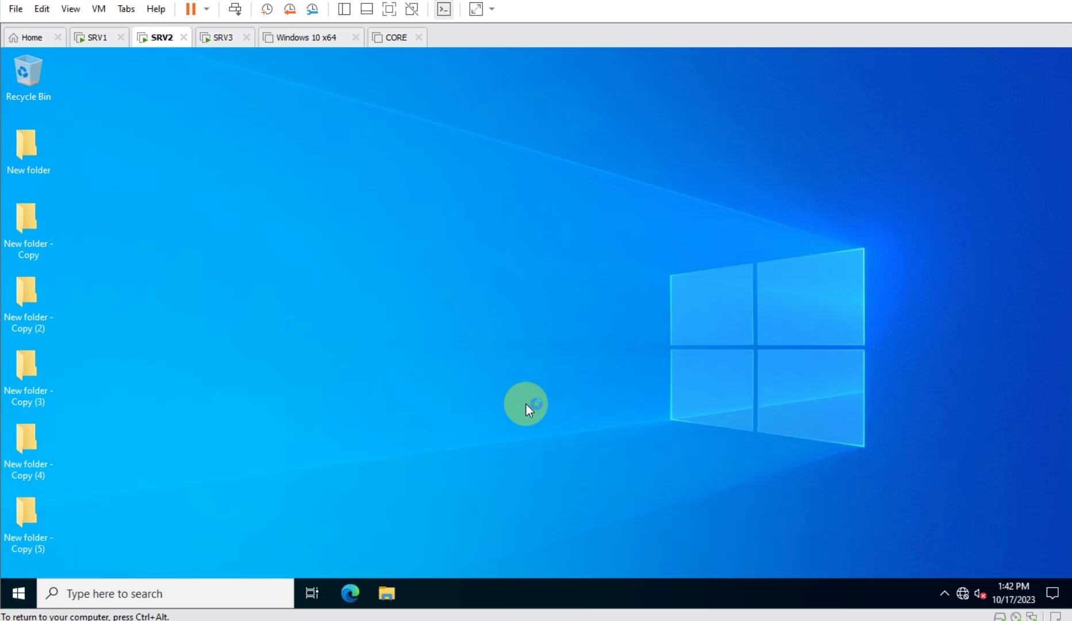
left_click(395, 593)
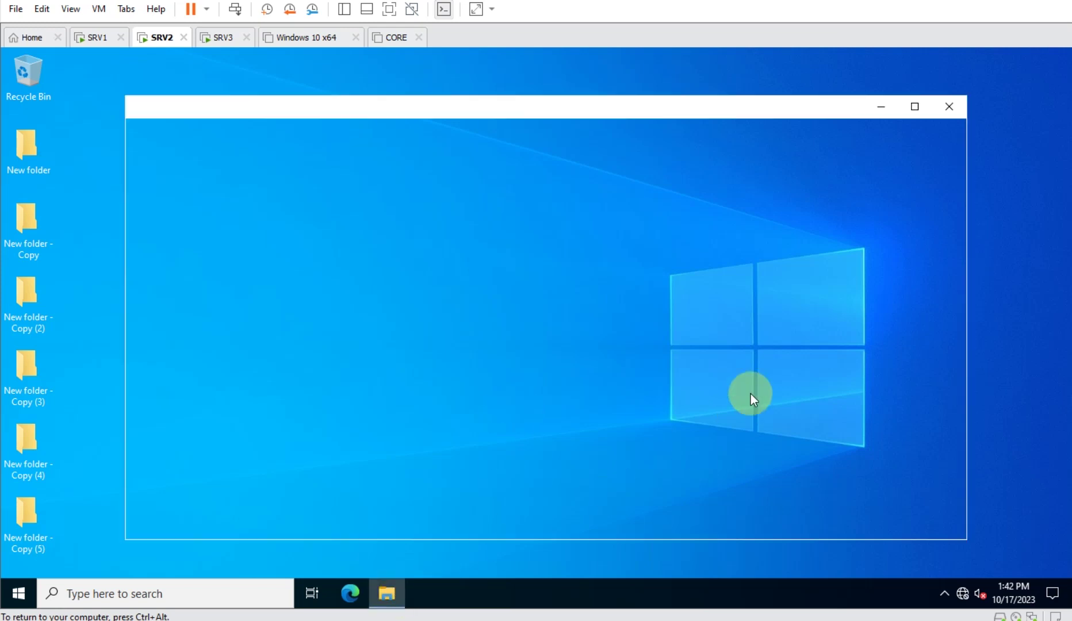
right_click(176, 283)
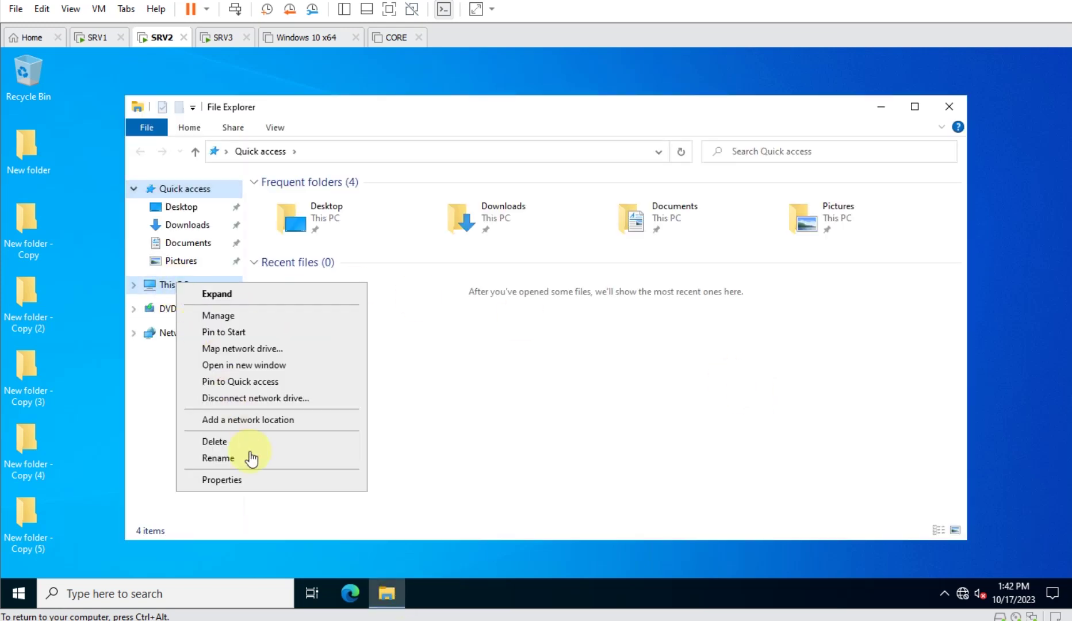
- Open Advanced system settings as administrator and select ISLAM\hr01 in User Profiles
left_click(262, 486)
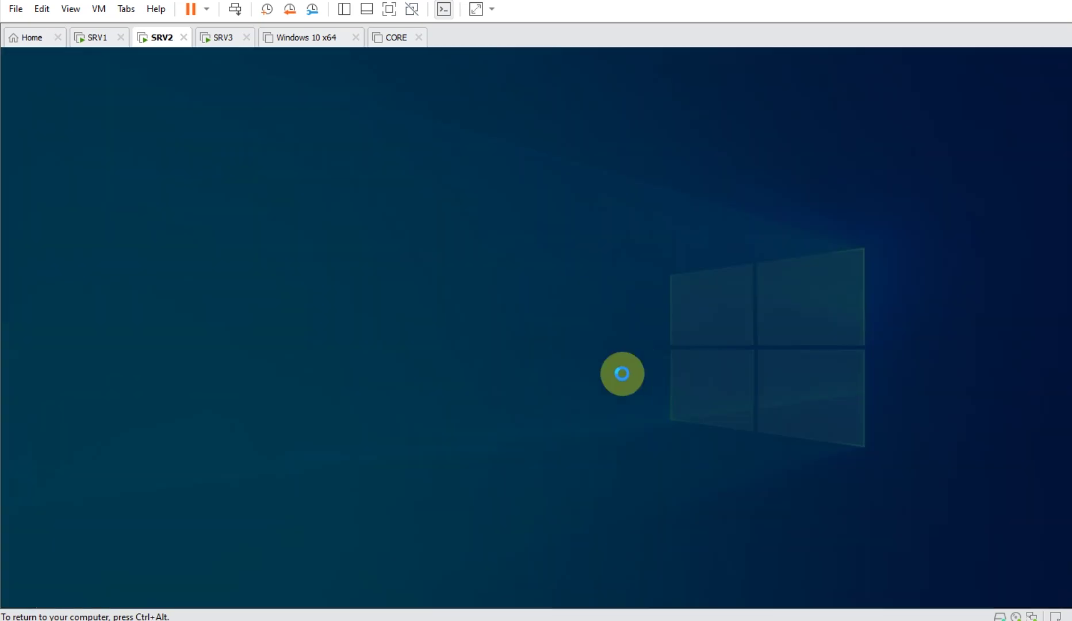
left_click(480, 416)
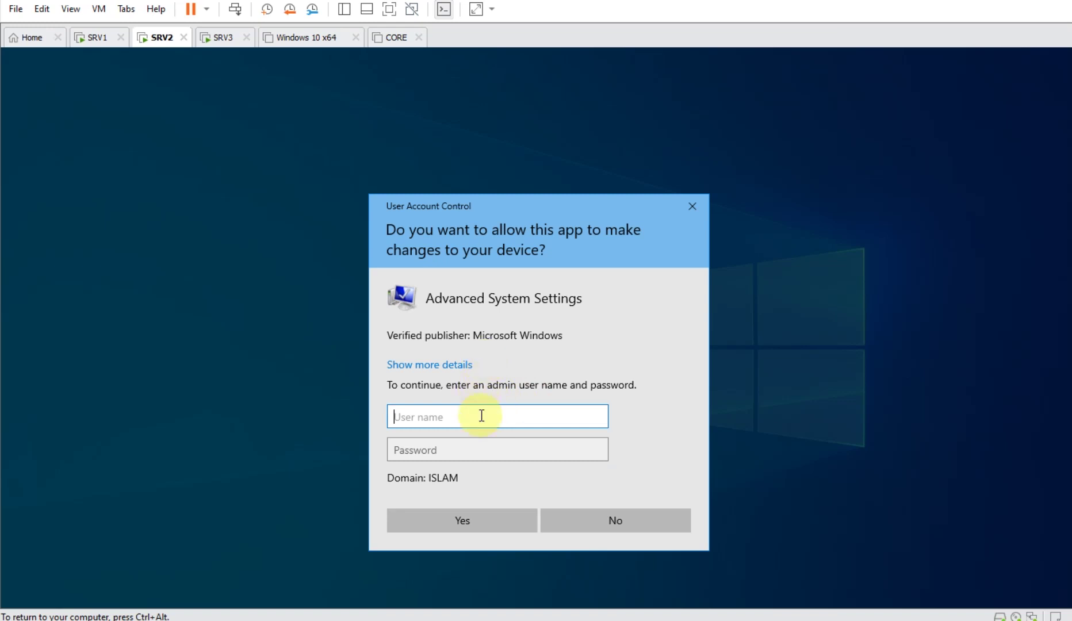
type("administrator")
key("Tab")
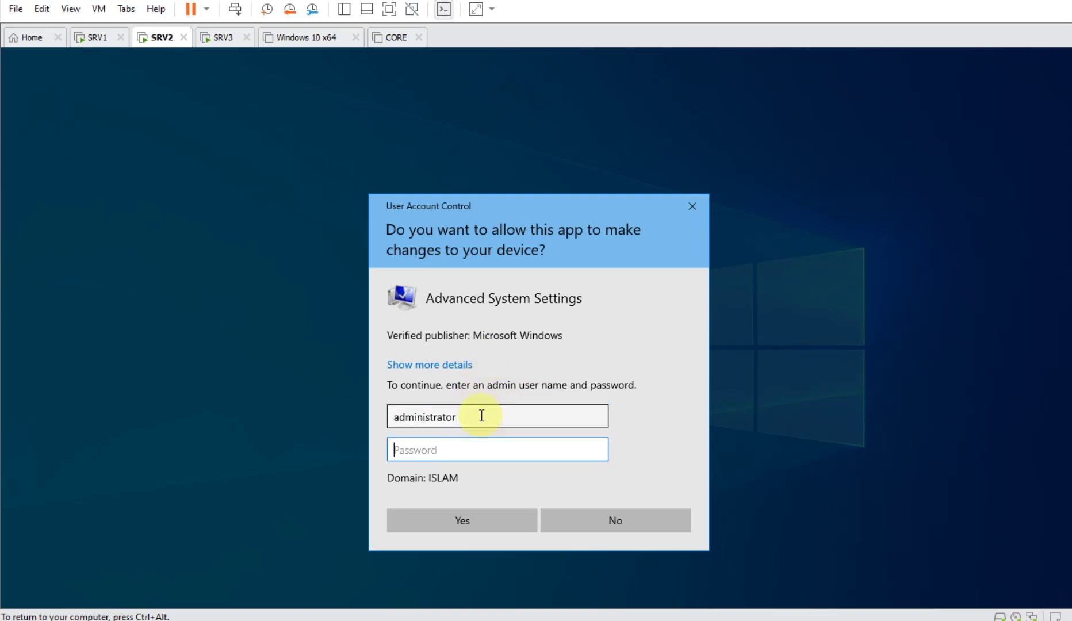
type("Pa$$w0rd")
key("Return")
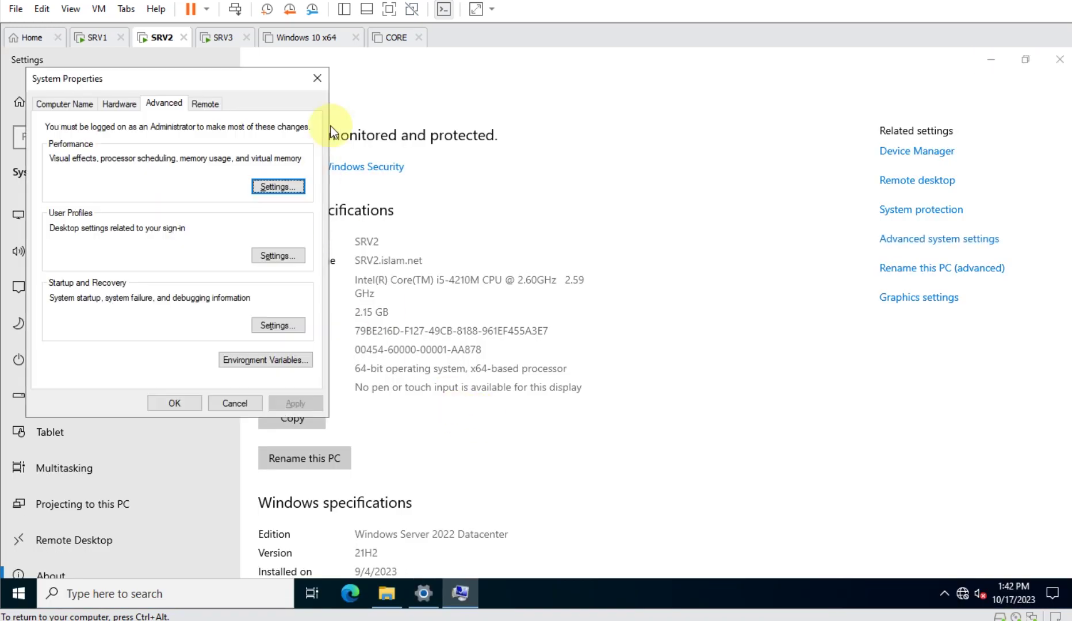
left_click(1058, 59)
left_click_drag(257, 80, 692, 132)
left_click(703, 310)
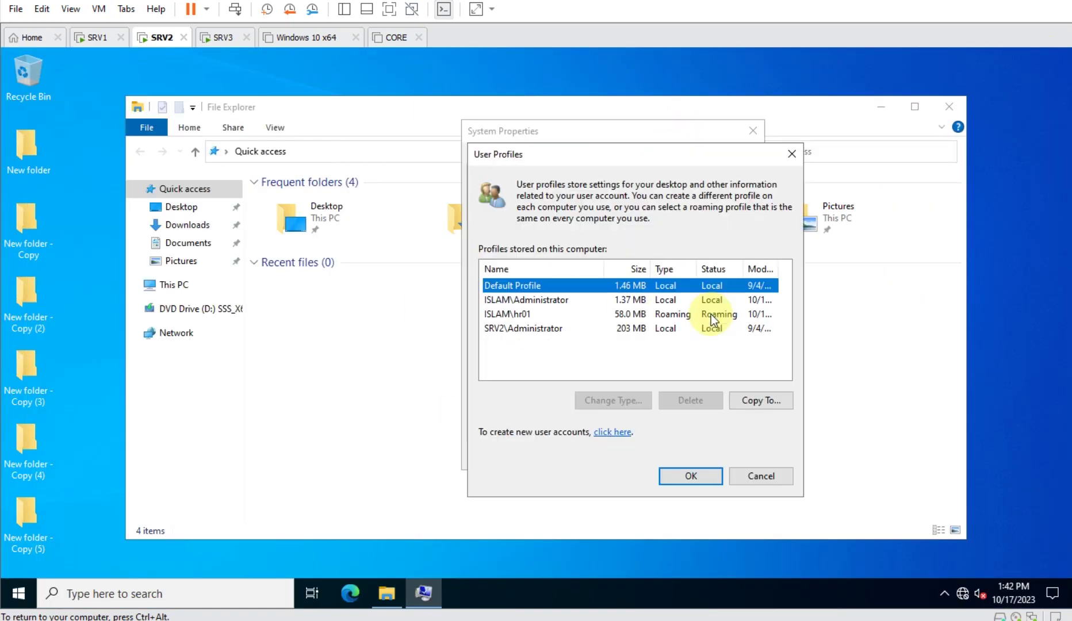
left_click(677, 317)
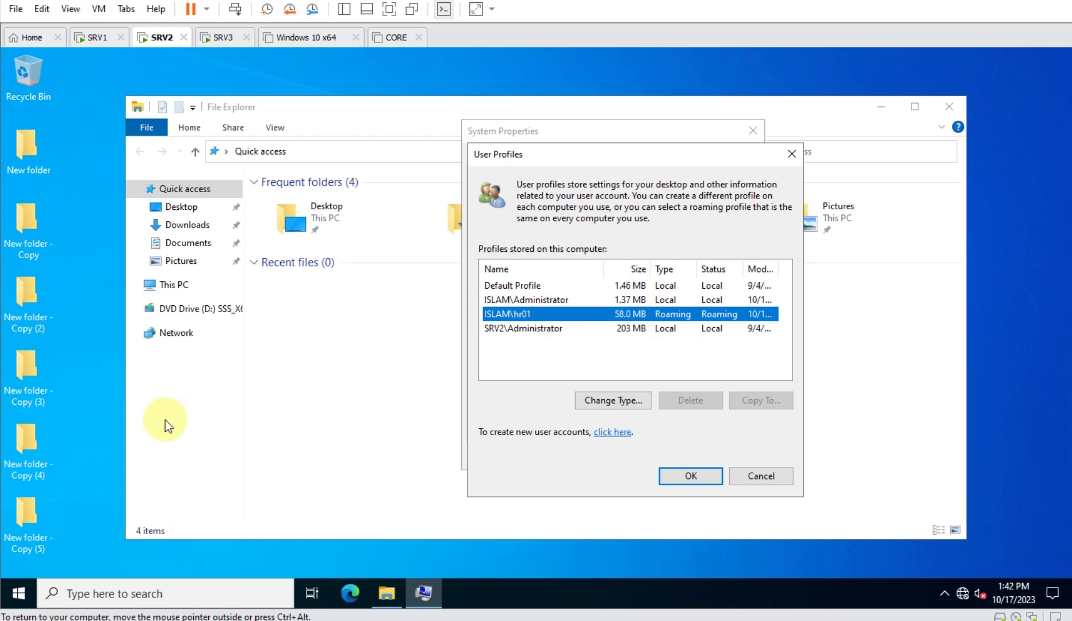
- Sign hr01 out of SRV2, then find the new hr01.V6 folder in SRV1's share, declining access
right_click(27, 584)
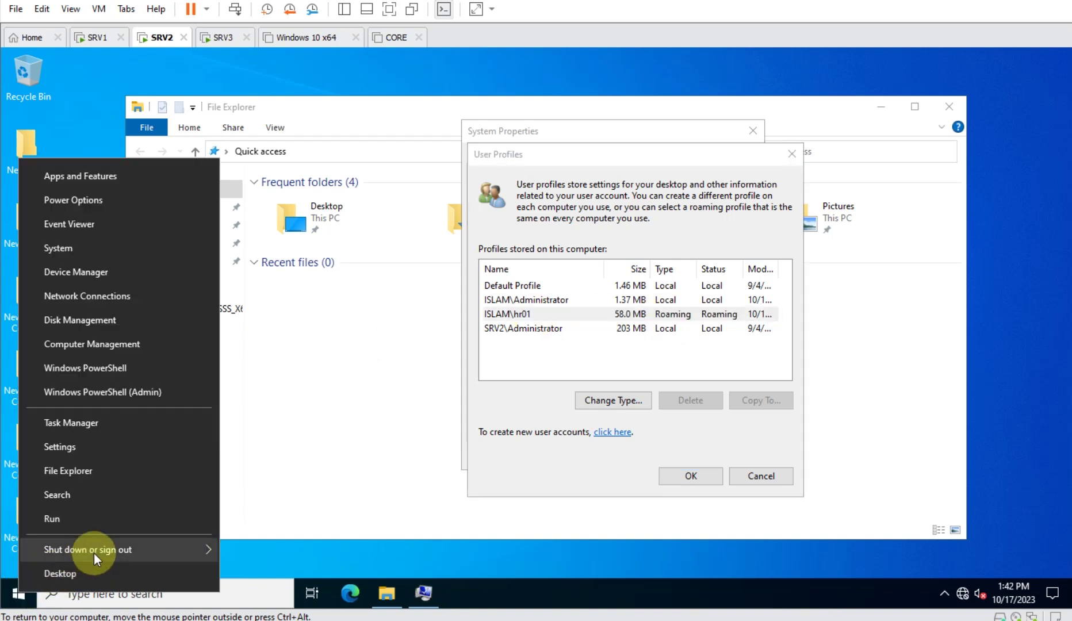
mouse_move(167, 548)
left_click(266, 556)
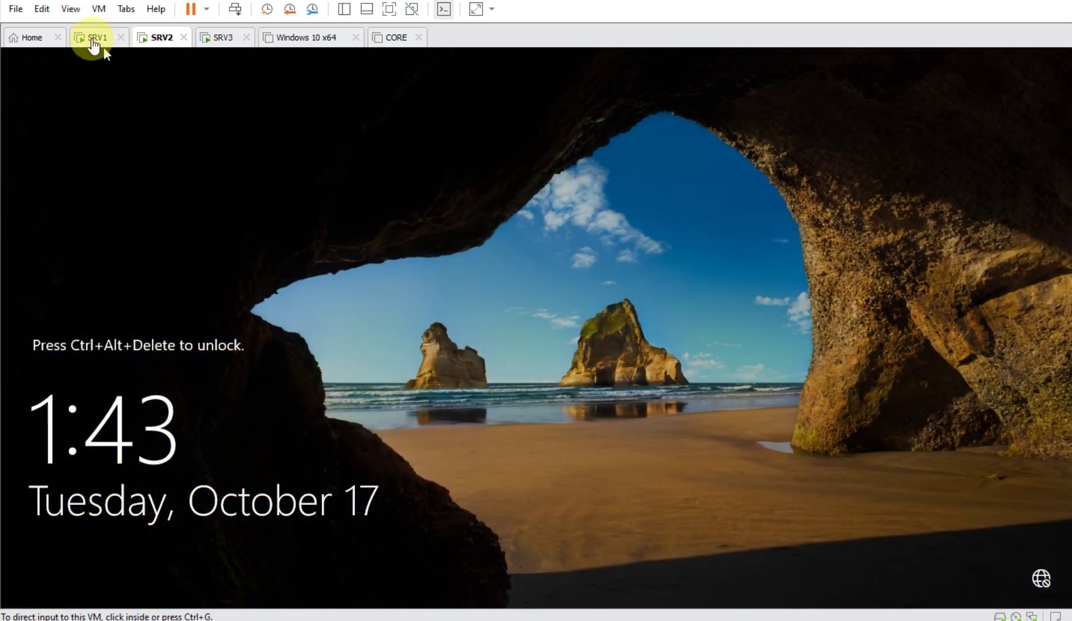
left_click(104, 40)
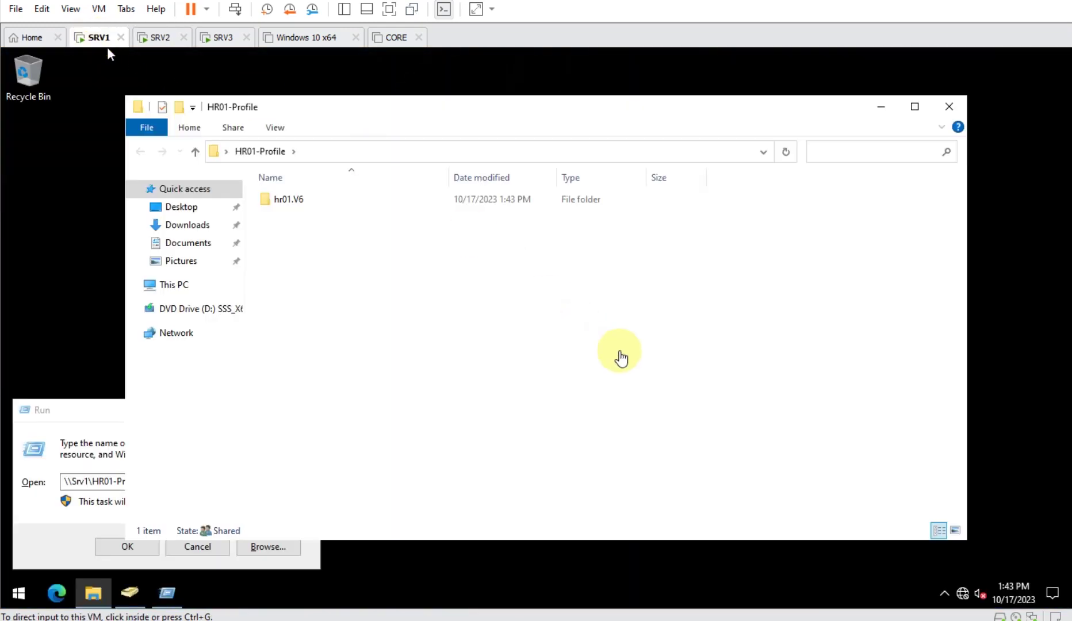
double_click(292, 202)
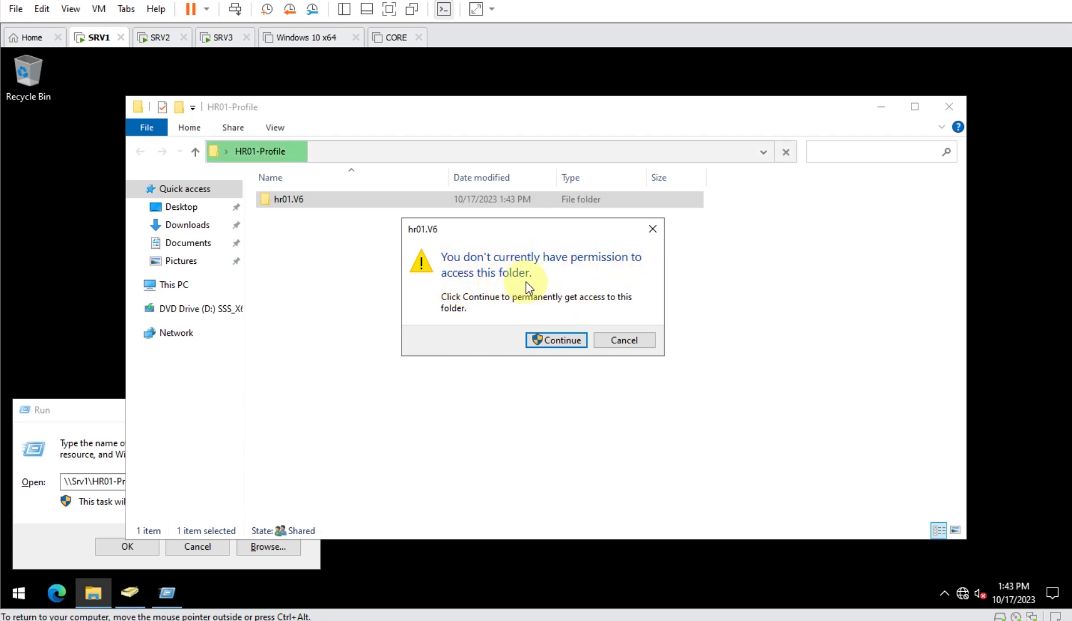
left_click(621, 338)
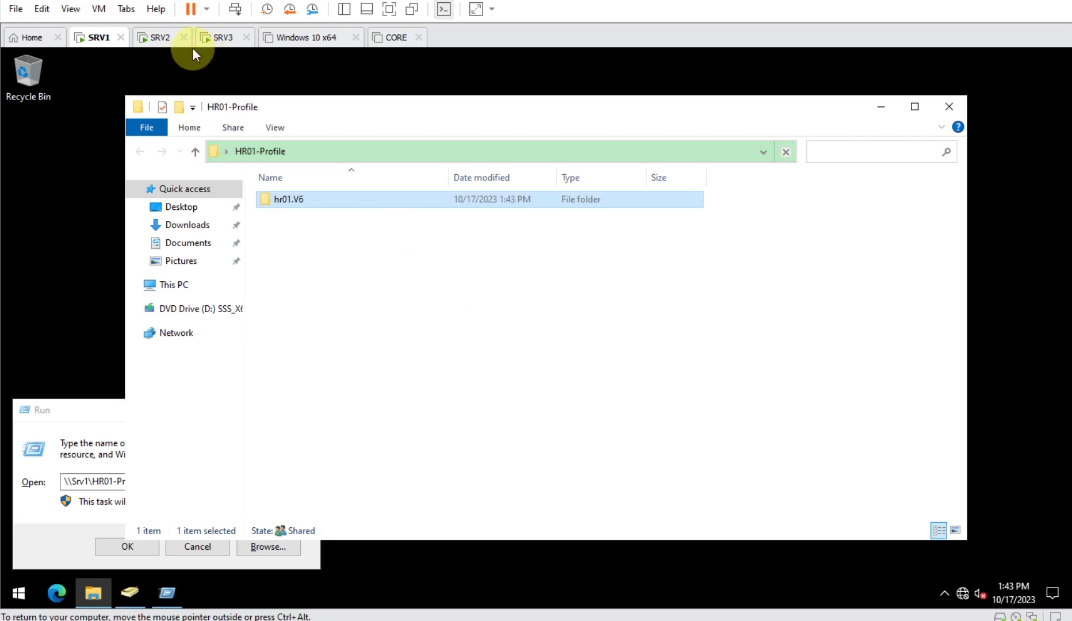
- Sign in to SRV3 as hr01
left_click(230, 39)
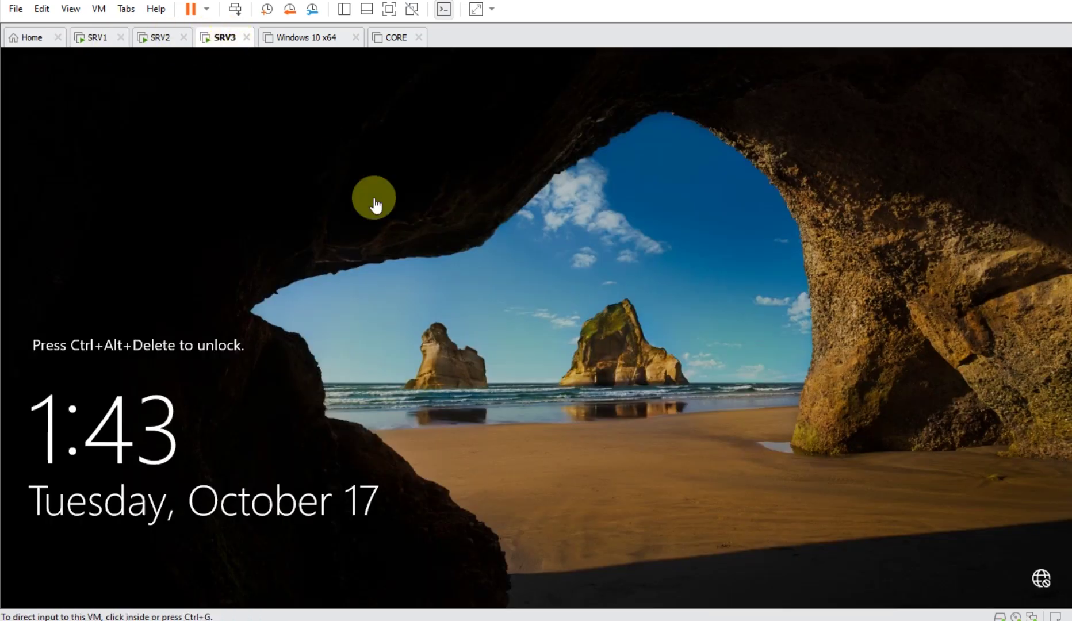
left_click(237, 7)
left_click(586, 390)
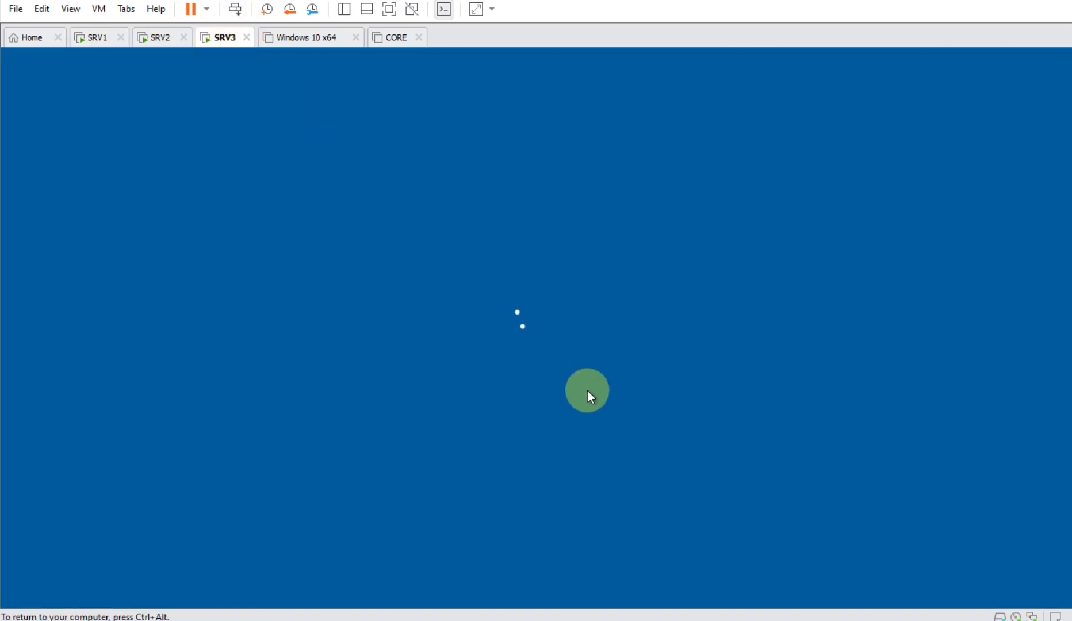
type("•••••••")
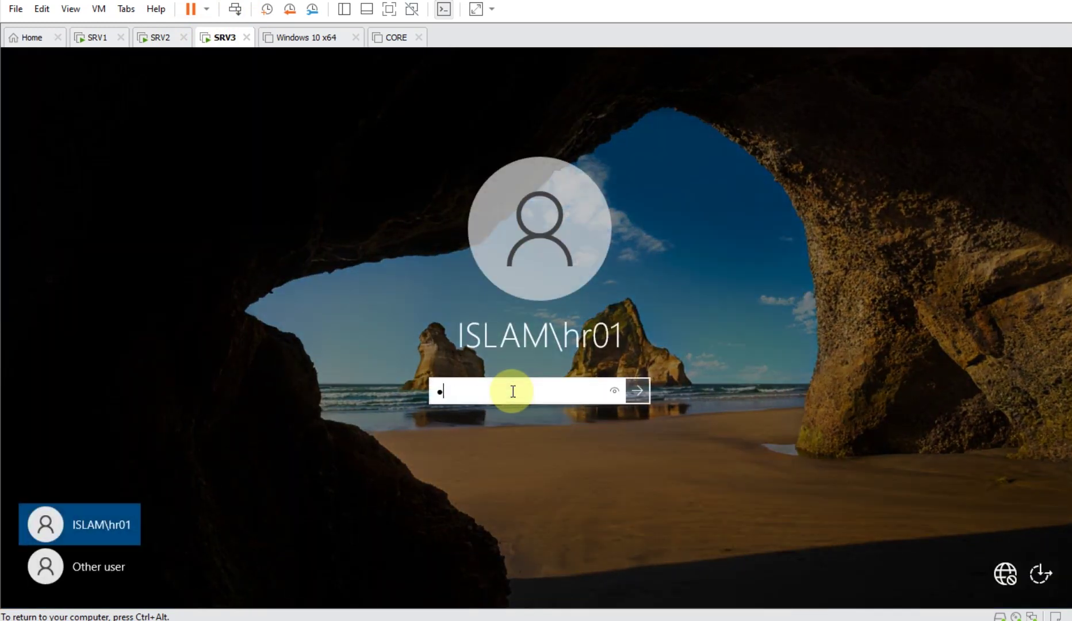
key("Return")
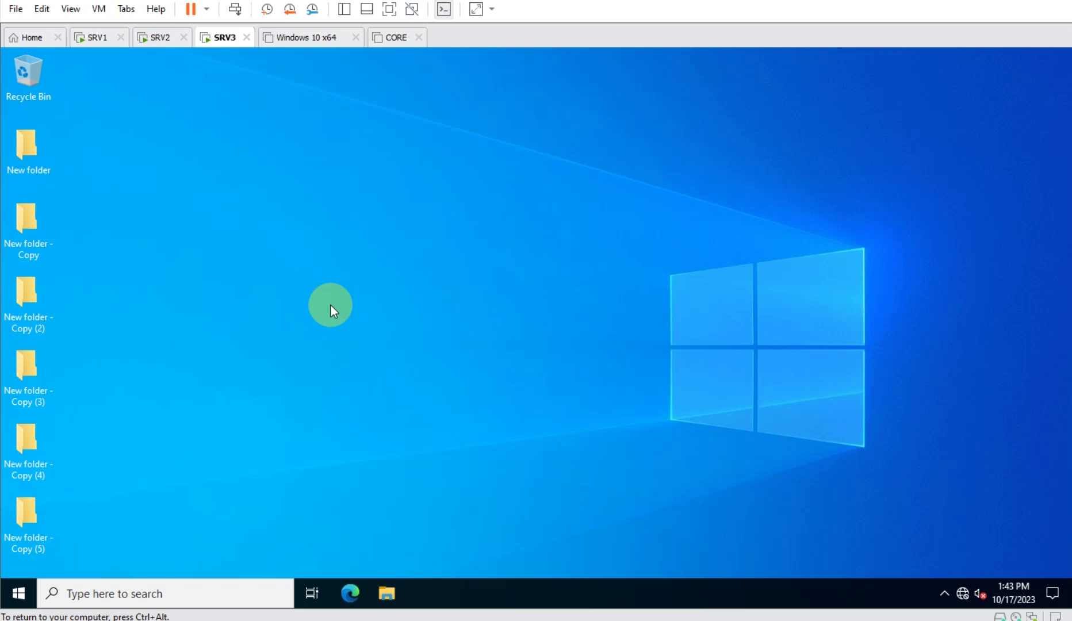
- Create a New Text Document on the desktop, paste several copies, and sign out of SRV3
right_click(213, 167)
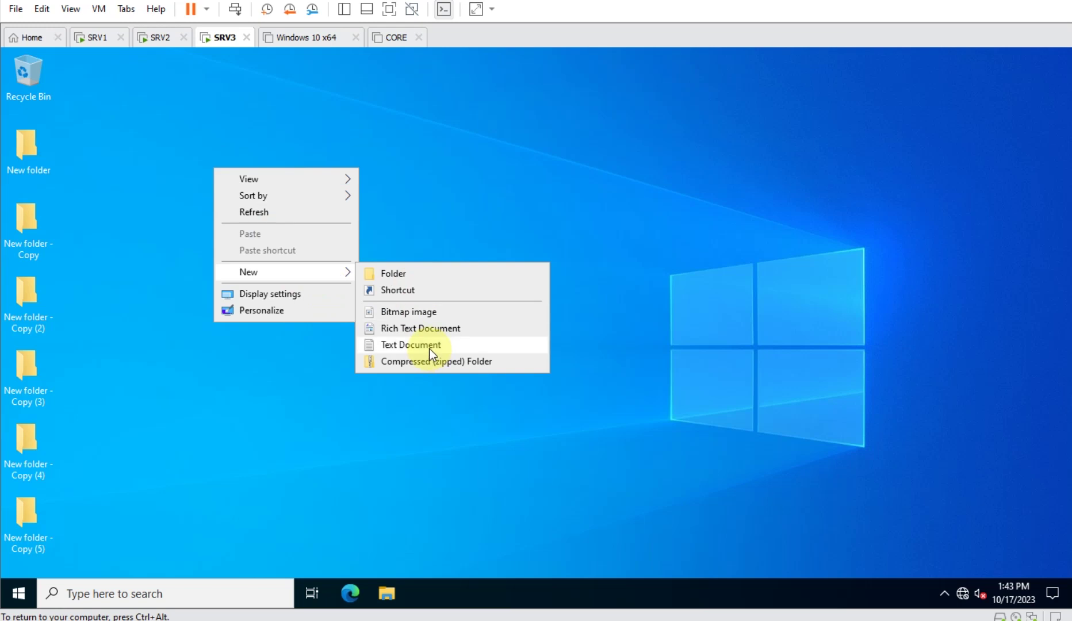
left_click(430, 350)
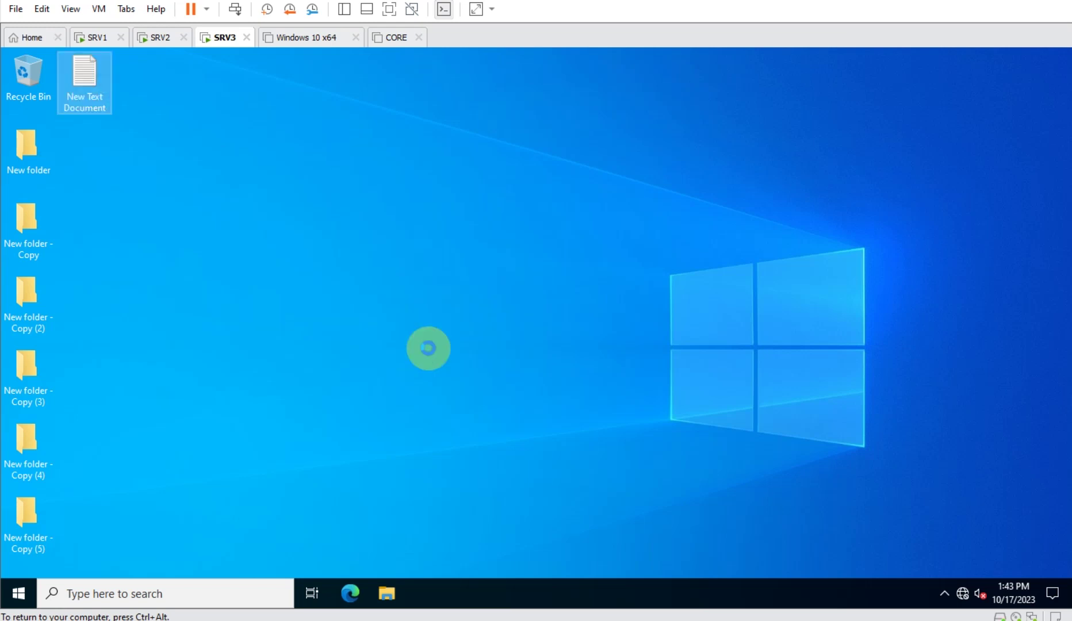
left_click(429, 348)
key("ctrl+v")
key("ctrl+v")
key("ctrl+v")
key("ctrl+v")
key("ctrl+v")
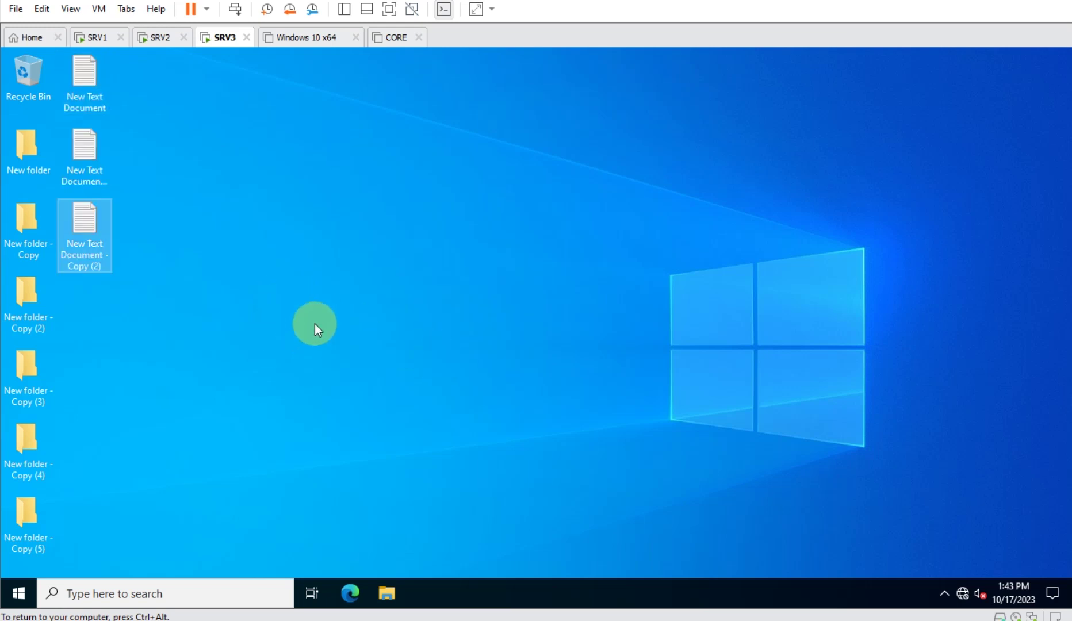
right_click(18, 594)
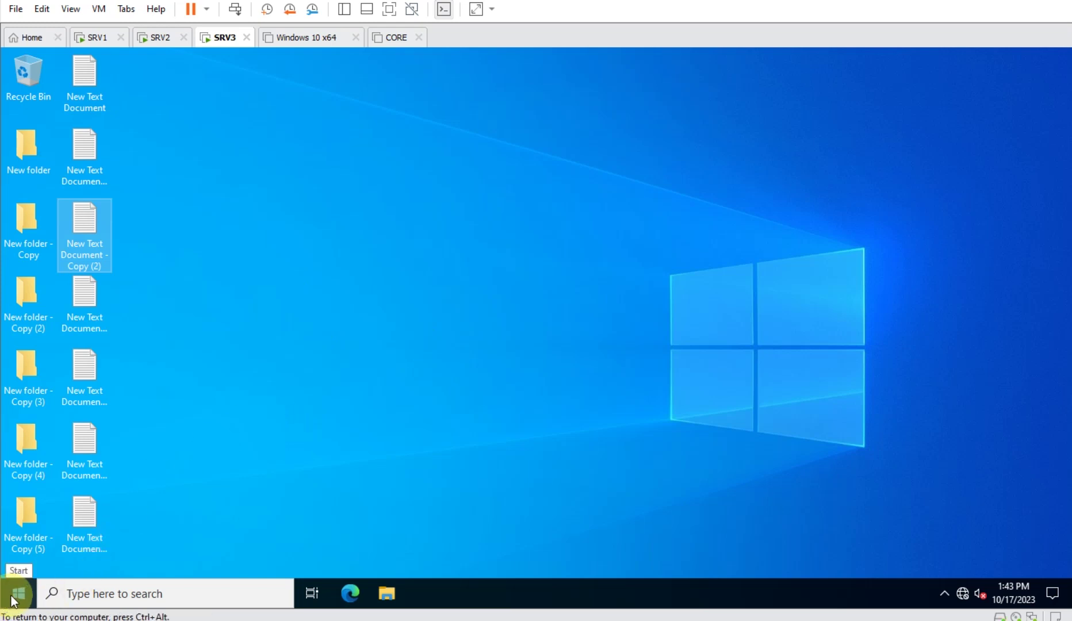
mouse_move(130, 552)
left_click(252, 549)
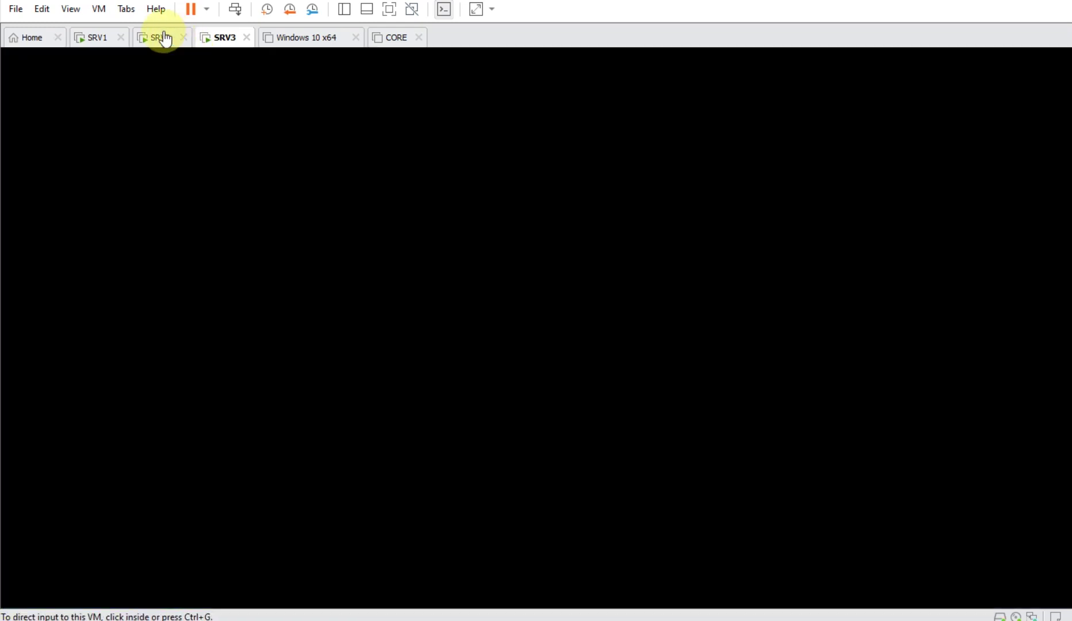
- Sign in as hr01 on SRV2 with the account password, then return to SRV1's profile share
left_click(163, 36)
left_click(236, 10)
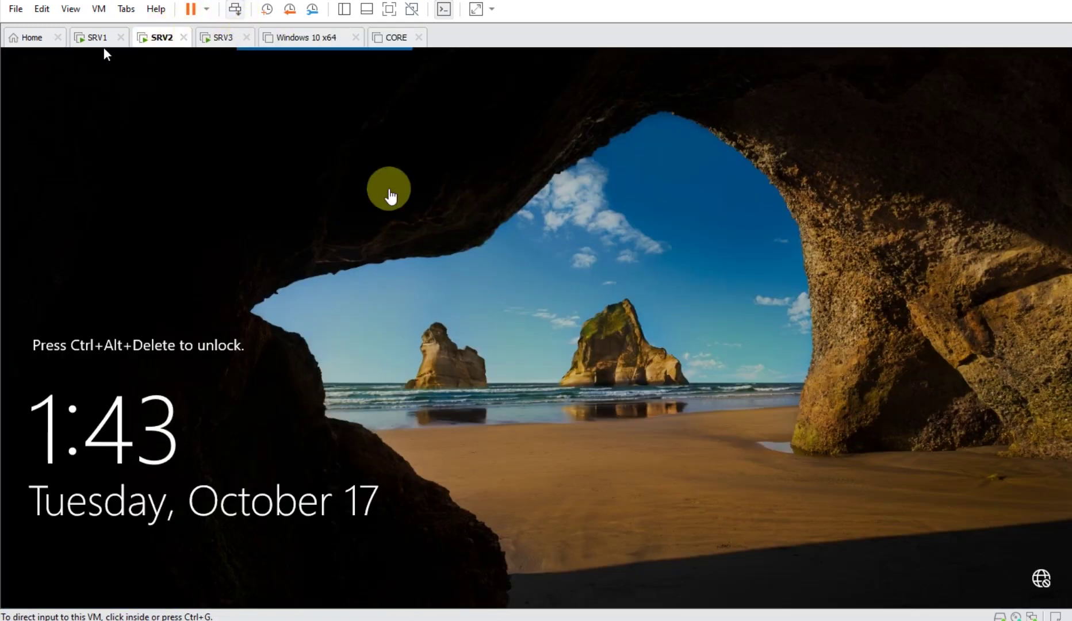
type("Pa$$w0rd")
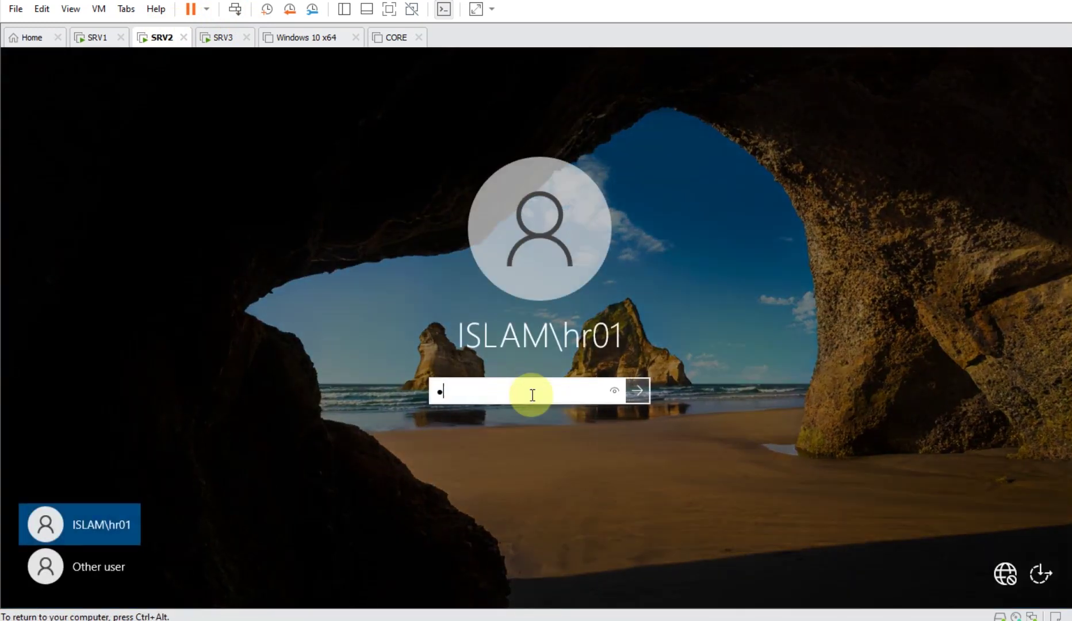
key("Return")
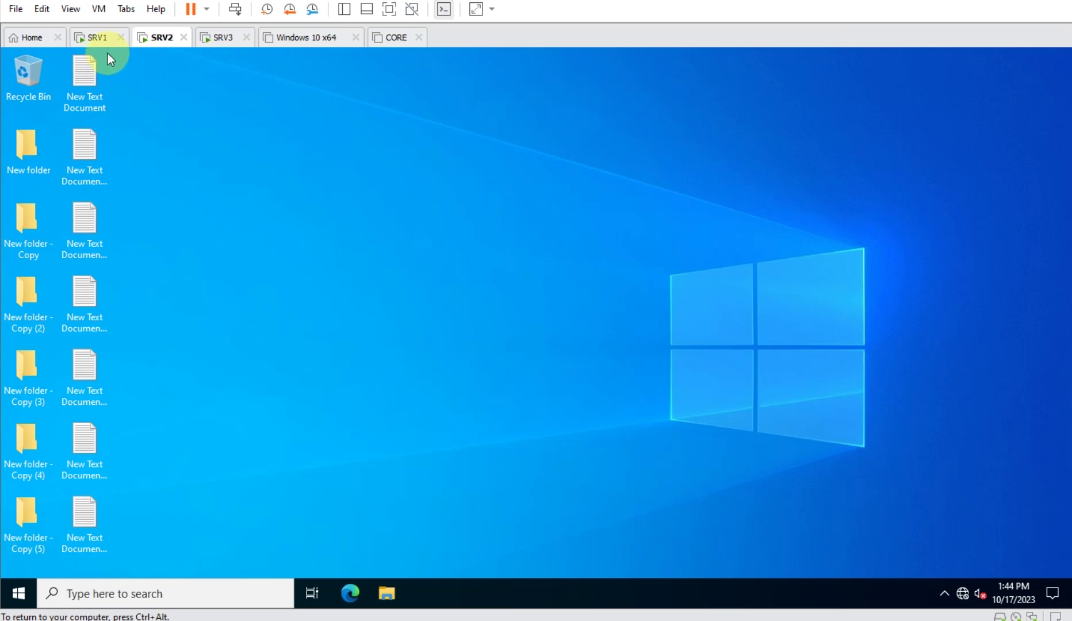
left_click(96, 37)
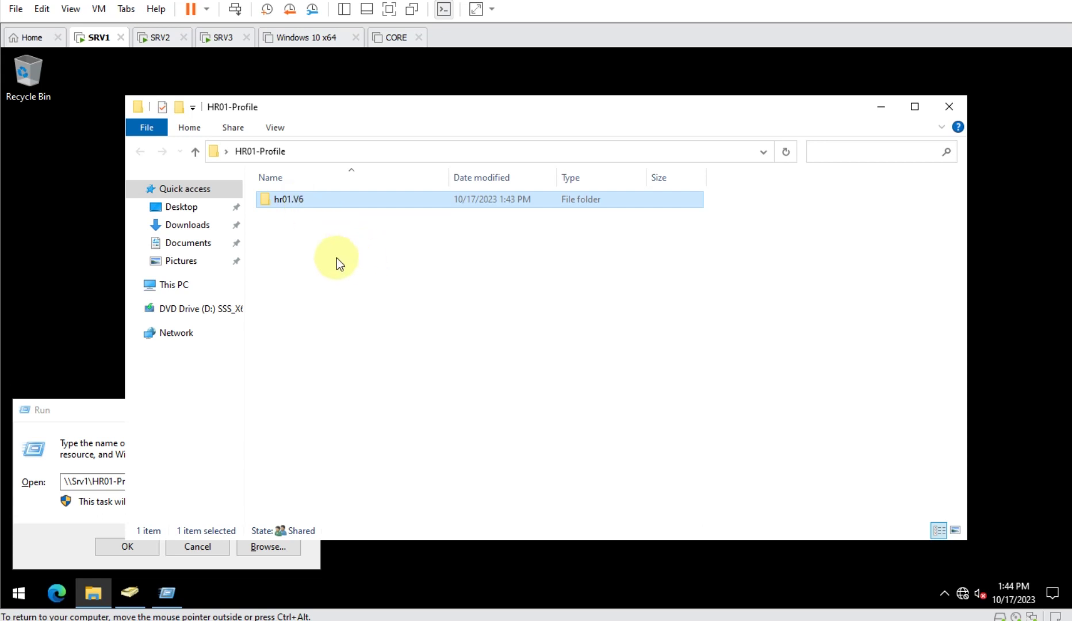
- Try opening hr01.V6 on SRV1 and cancel the permission prompt
double_click(303, 201)
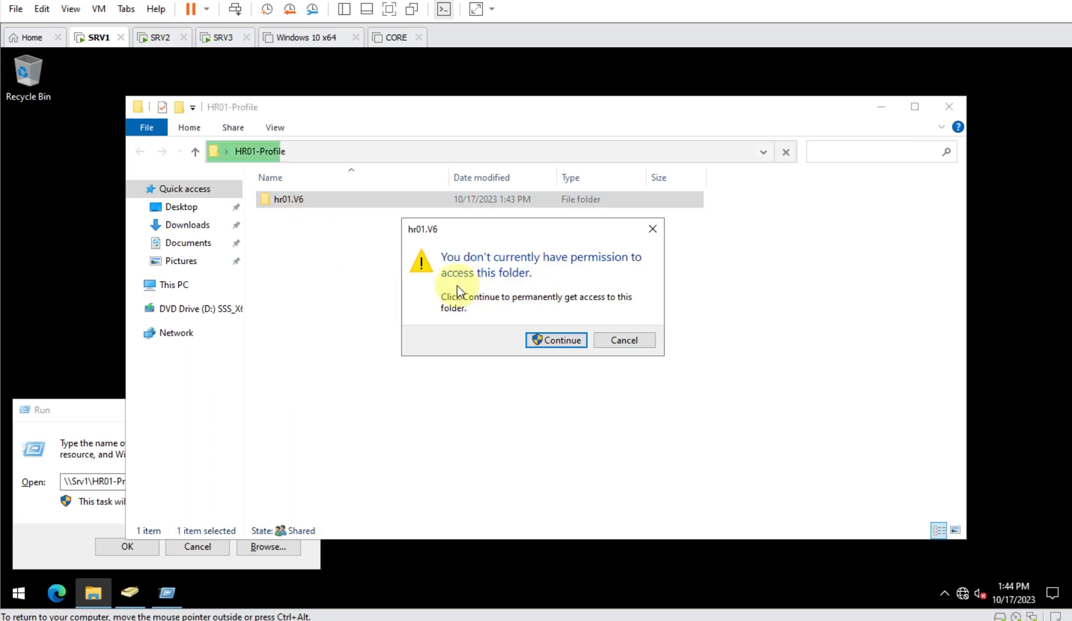
left_click(623, 339)
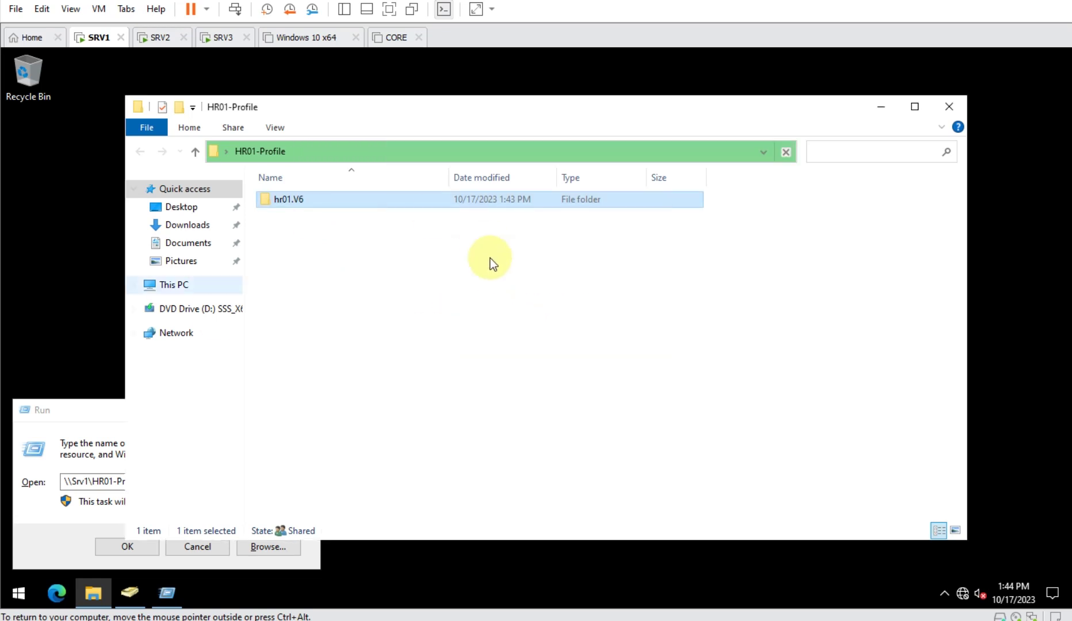
- From SRV2, browse \\Srv1\HR01-Profile\hr01.V6 to see its 12 profile folders, then go back to HR01-Profile
left_click(162, 38)
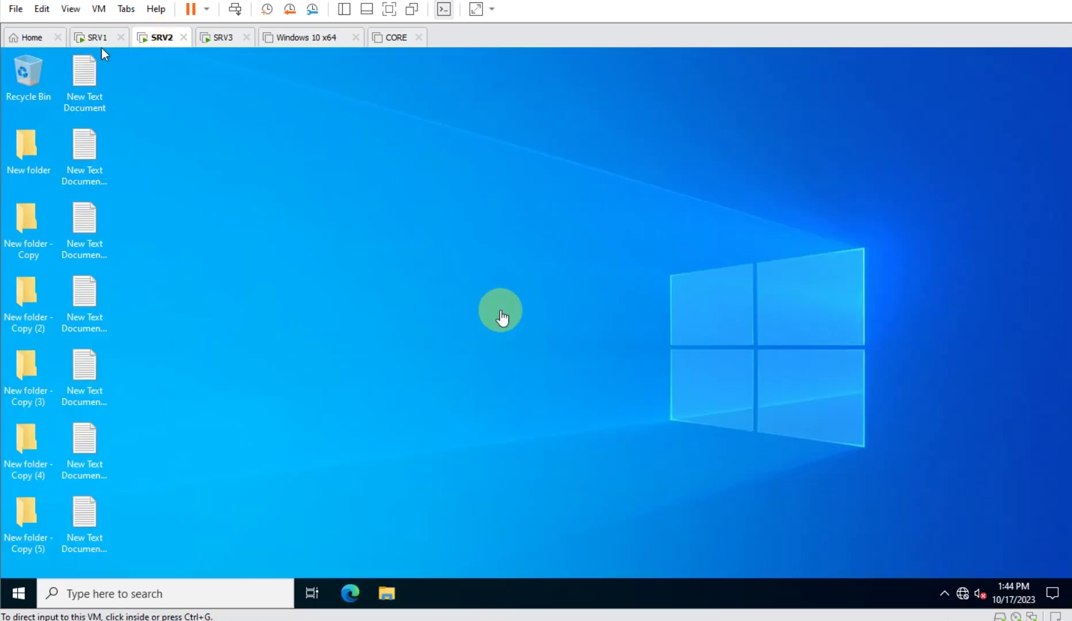
key("super+r")
type("\\")
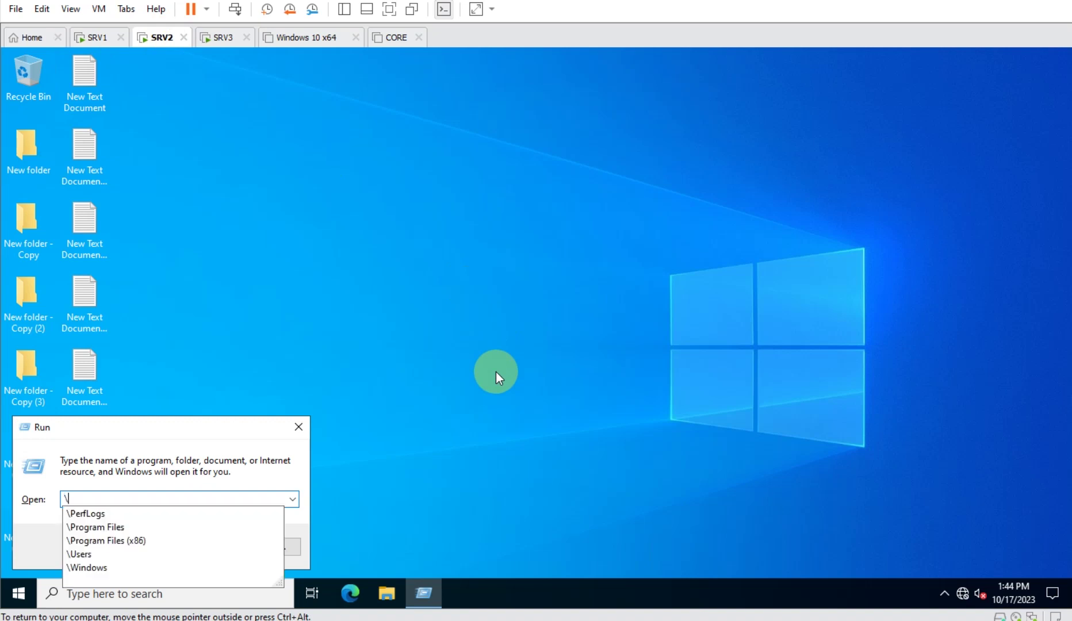
type("Srv1")
key("Return")
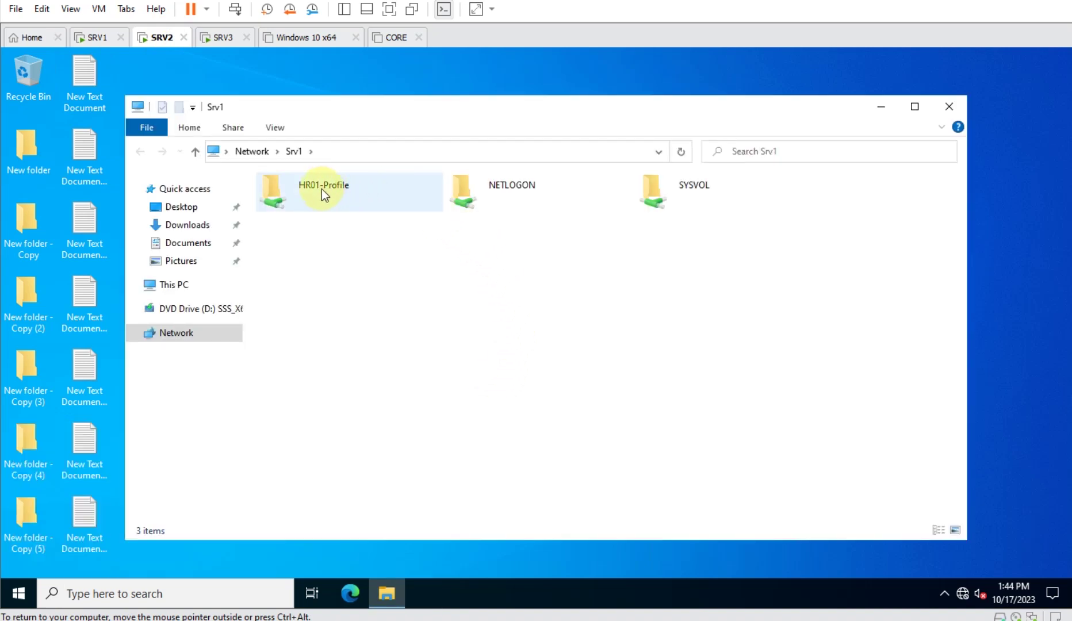
double_click(322, 189)
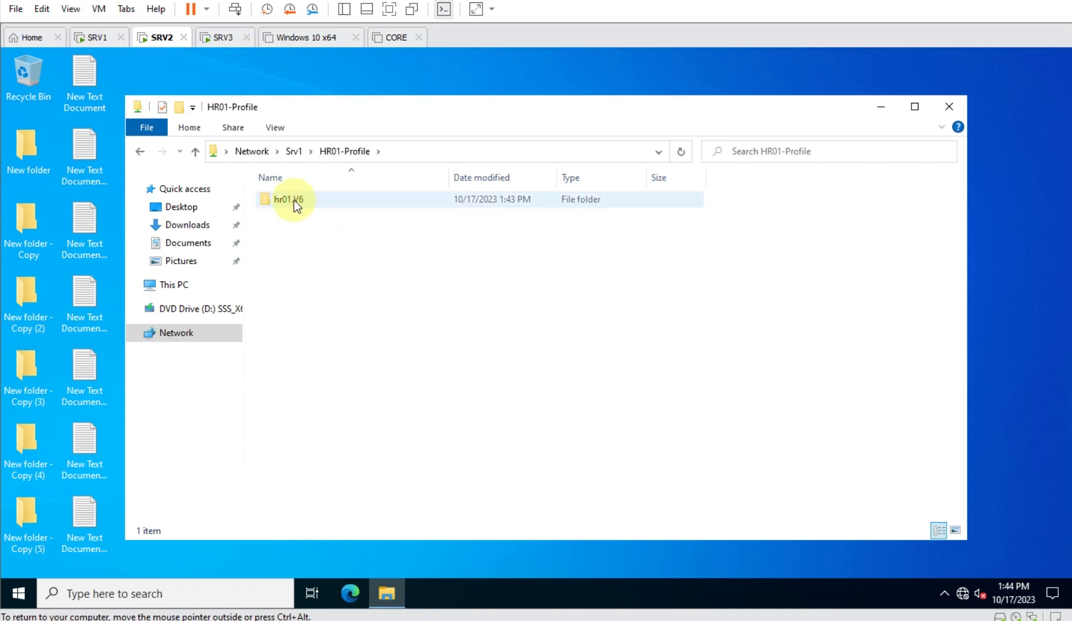
double_click(294, 200)
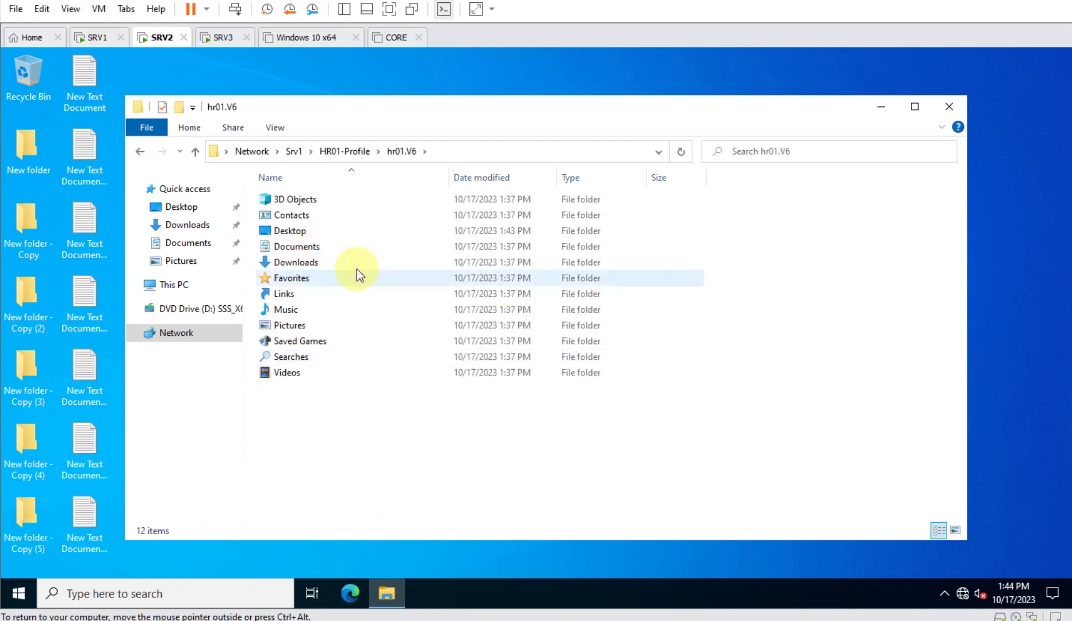
left_click(101, 37)
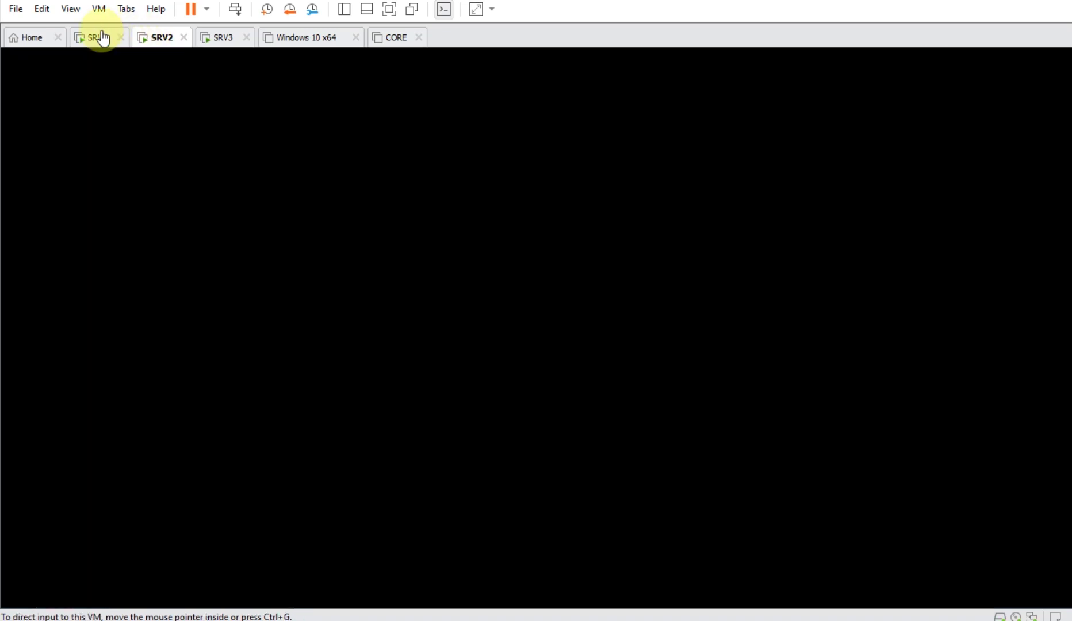
left_click(161, 45)
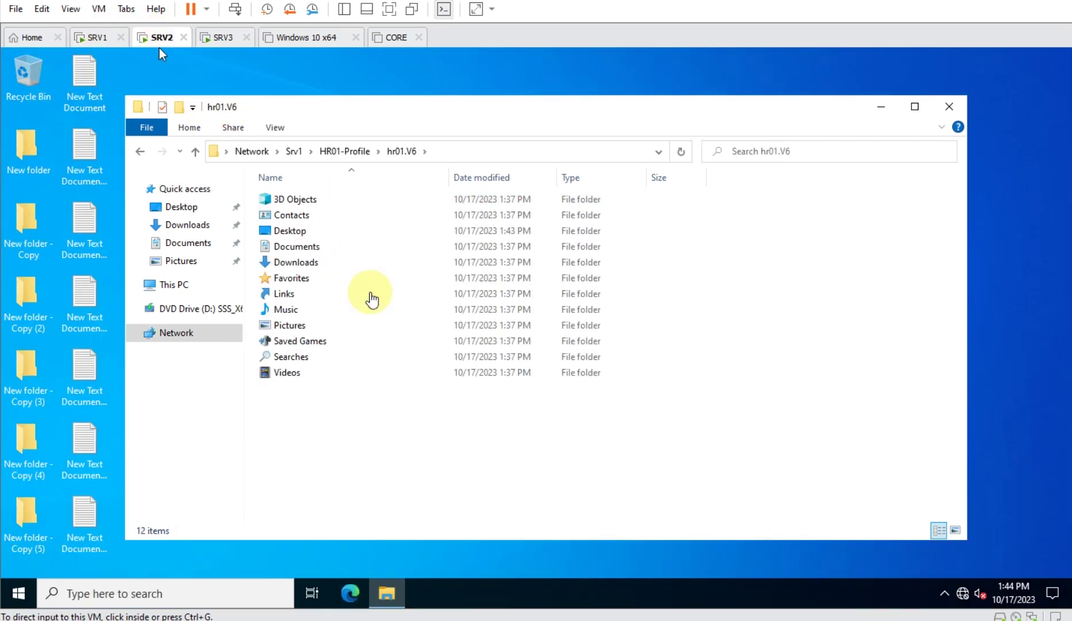
left_click(361, 152)
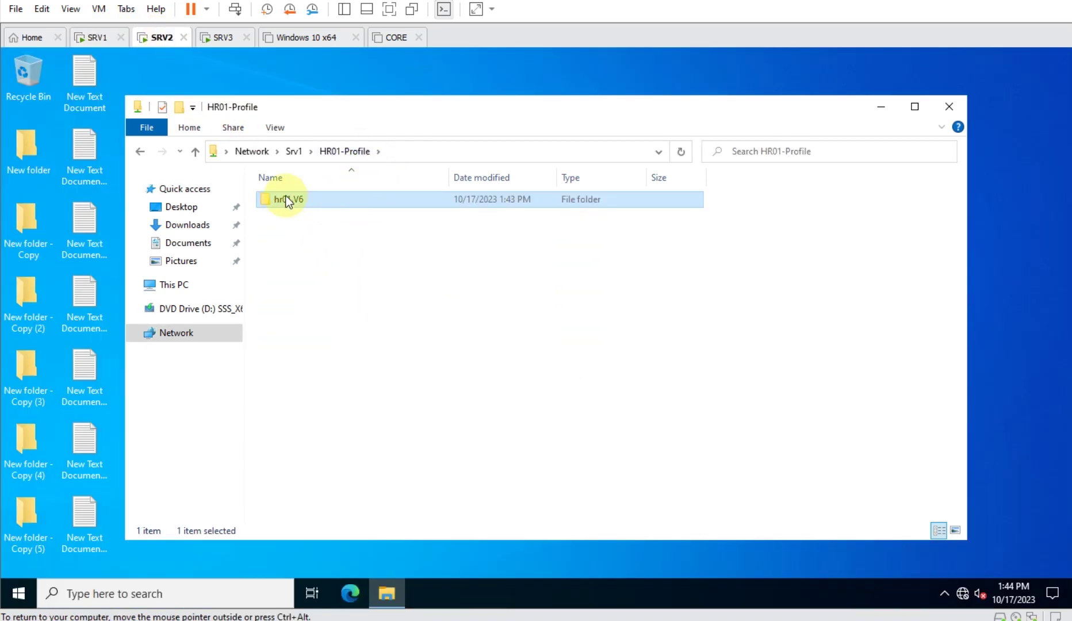
- On SRV2, view hr01.V6's Security permissions, listing only SYSTEM and the HR user
right_click(287, 200)
left_click(362, 410)
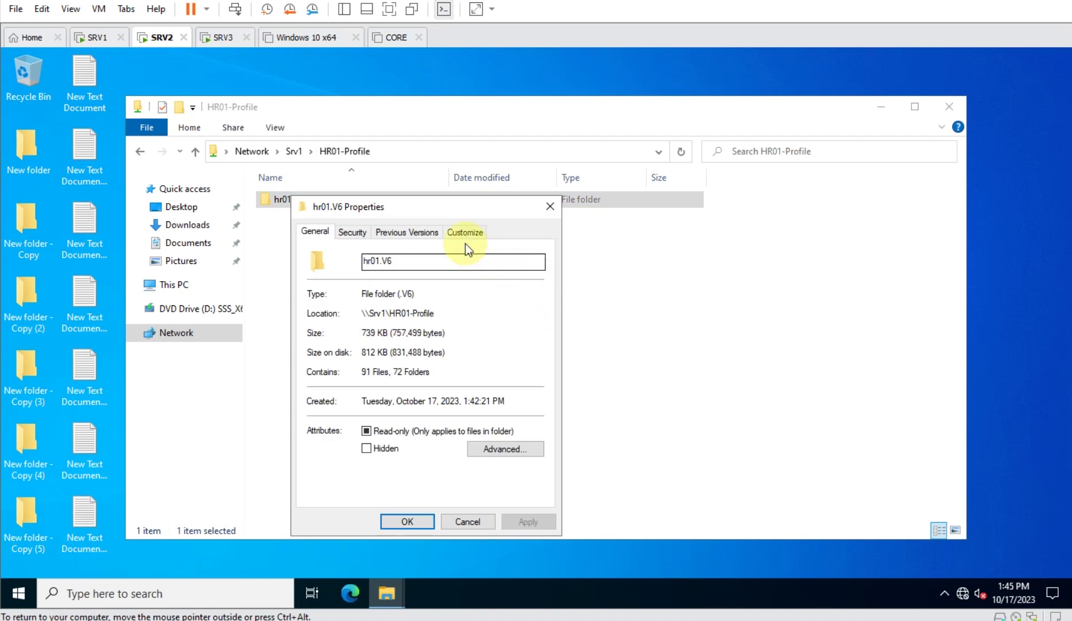
left_click(353, 231)
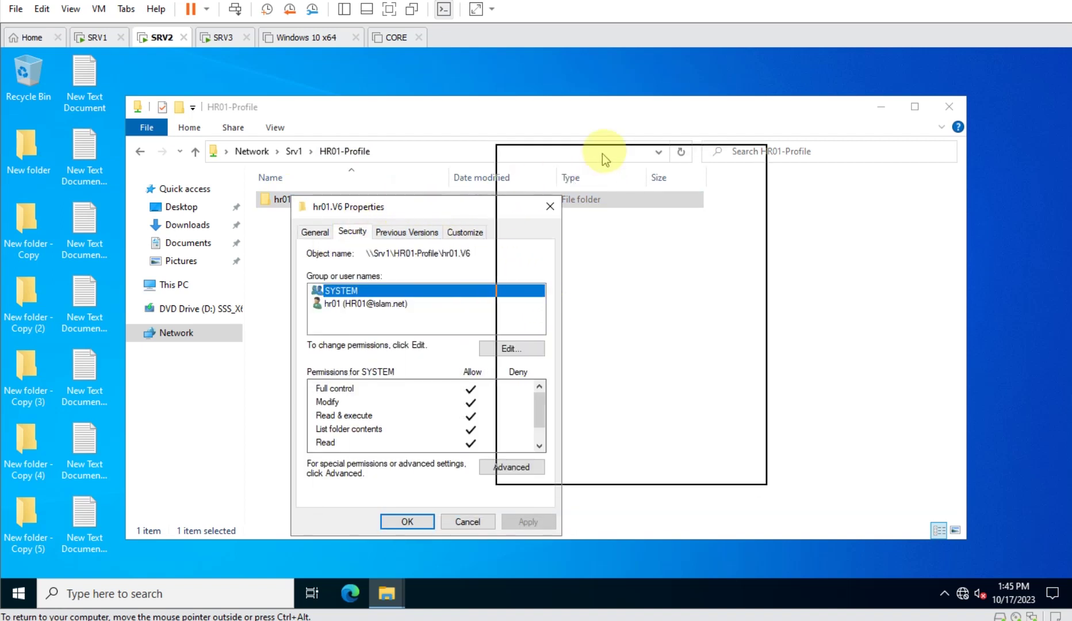
left_click_drag(603, 153, 602, 153)
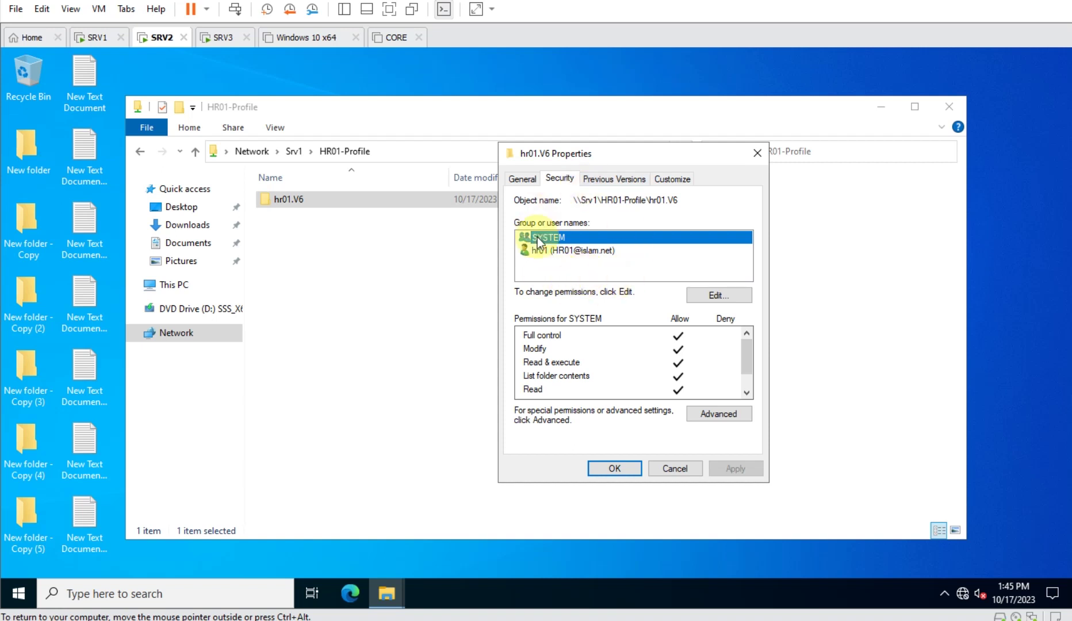
left_click(99, 38)
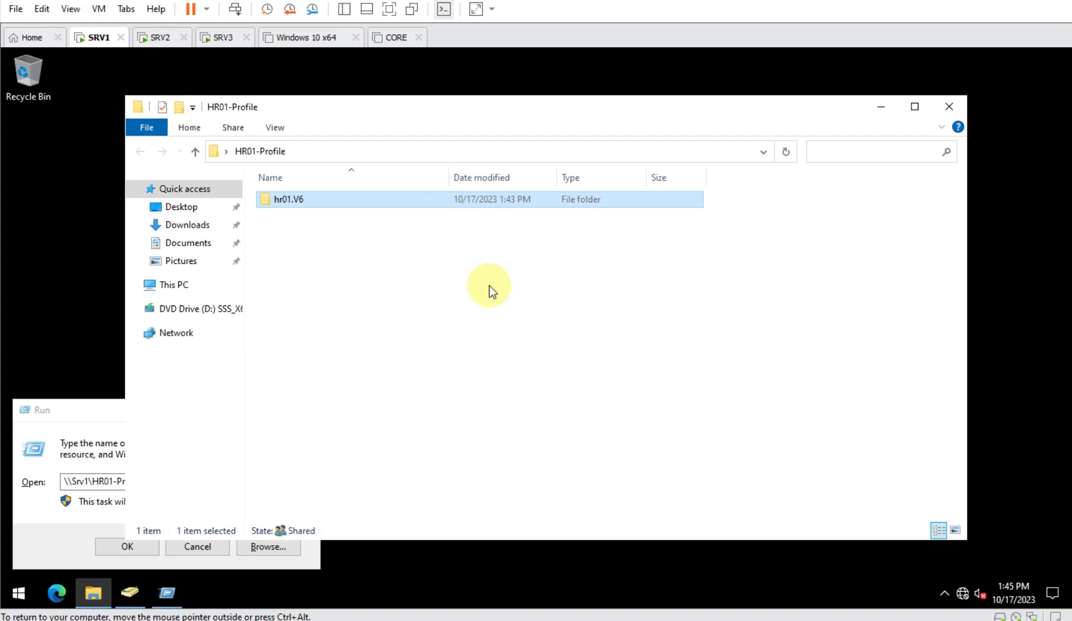
- On SRV1, open hr01.V6's advanced security settings, which can't show the owner without Read permission
right_click(312, 196)
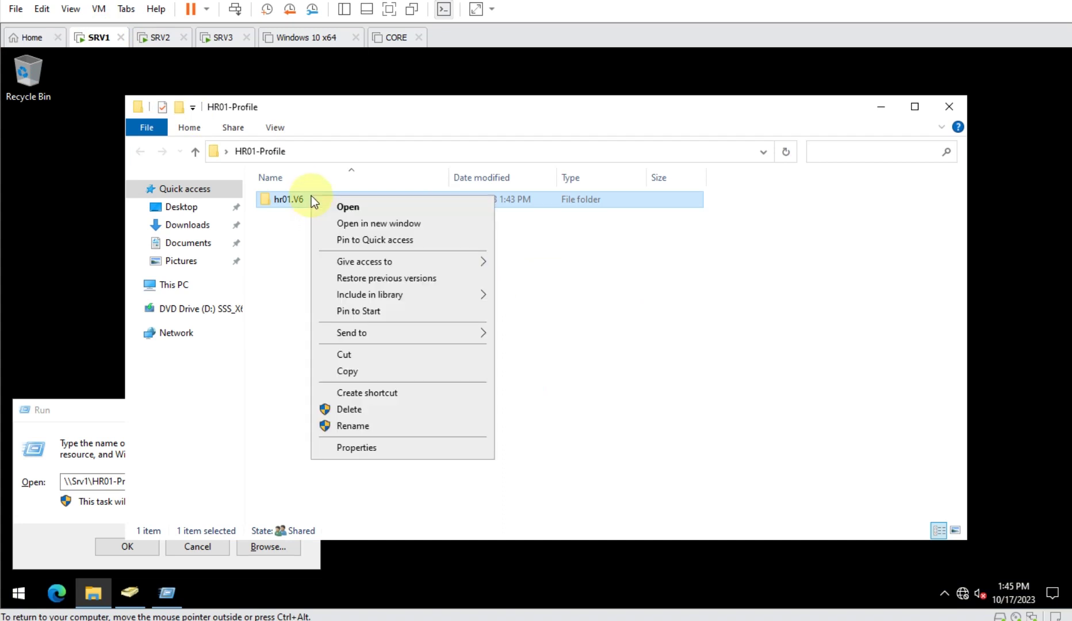
left_click(418, 451)
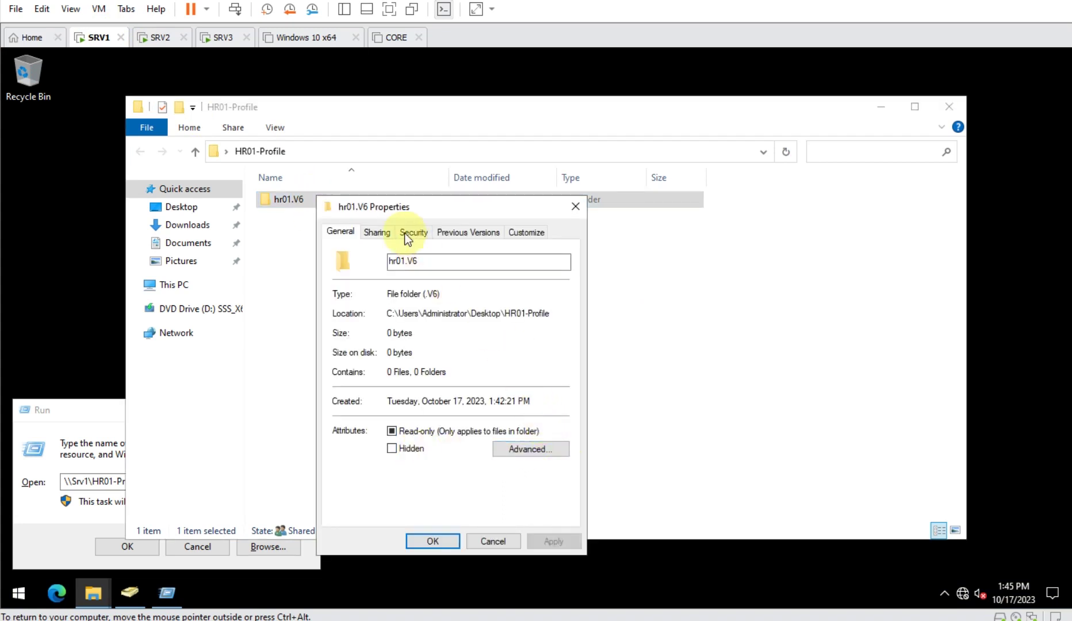
left_click(413, 233)
left_click_drag(441, 208, 652, 185)
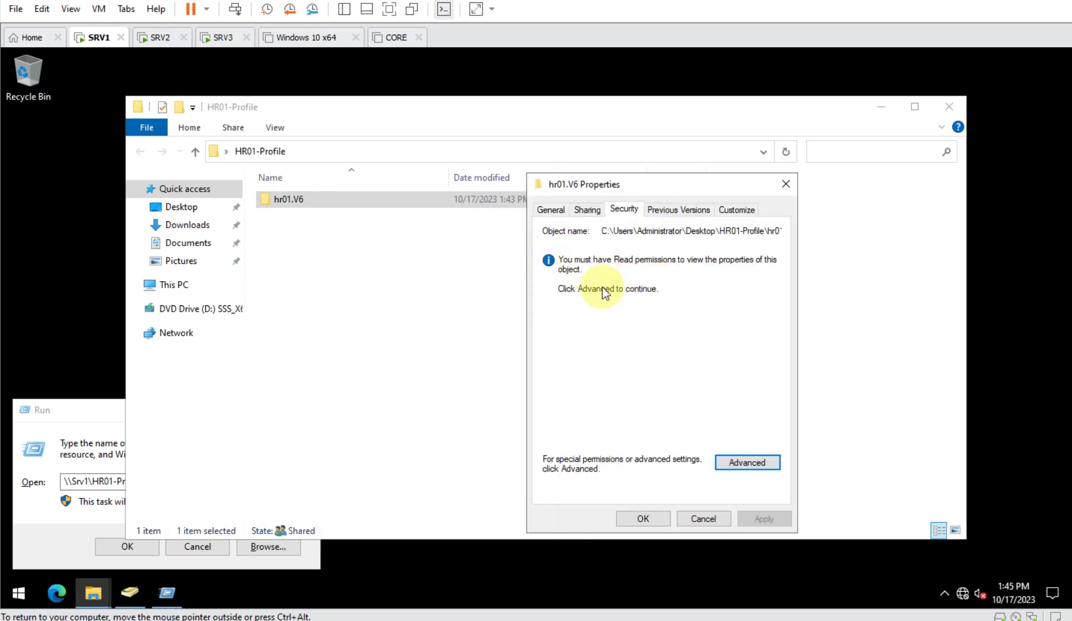
left_click(754, 465)
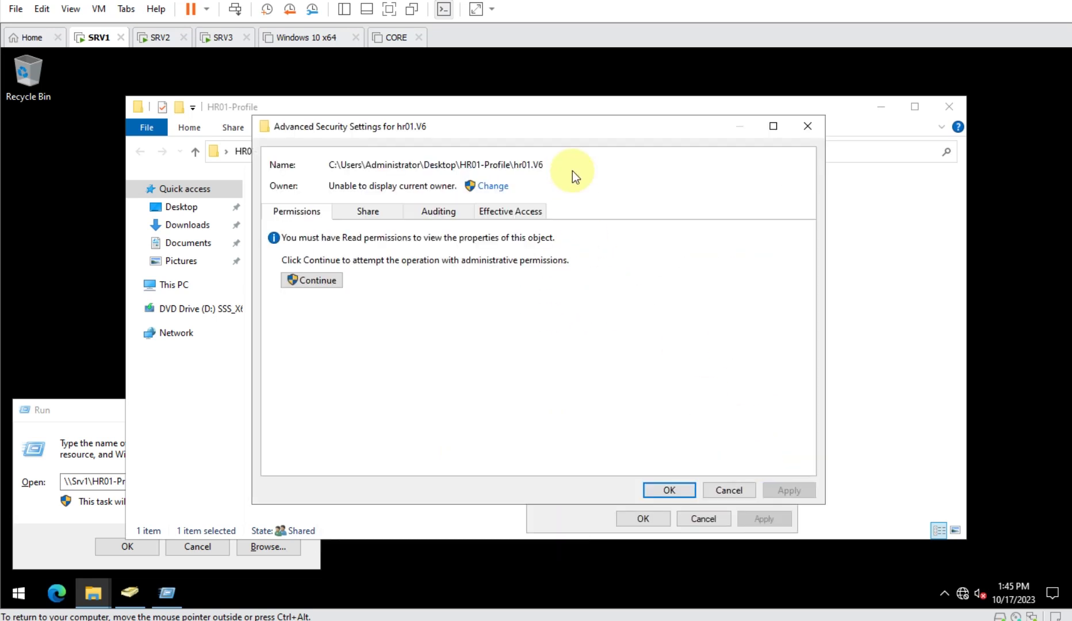
left_click_drag(586, 132, 704, 128)
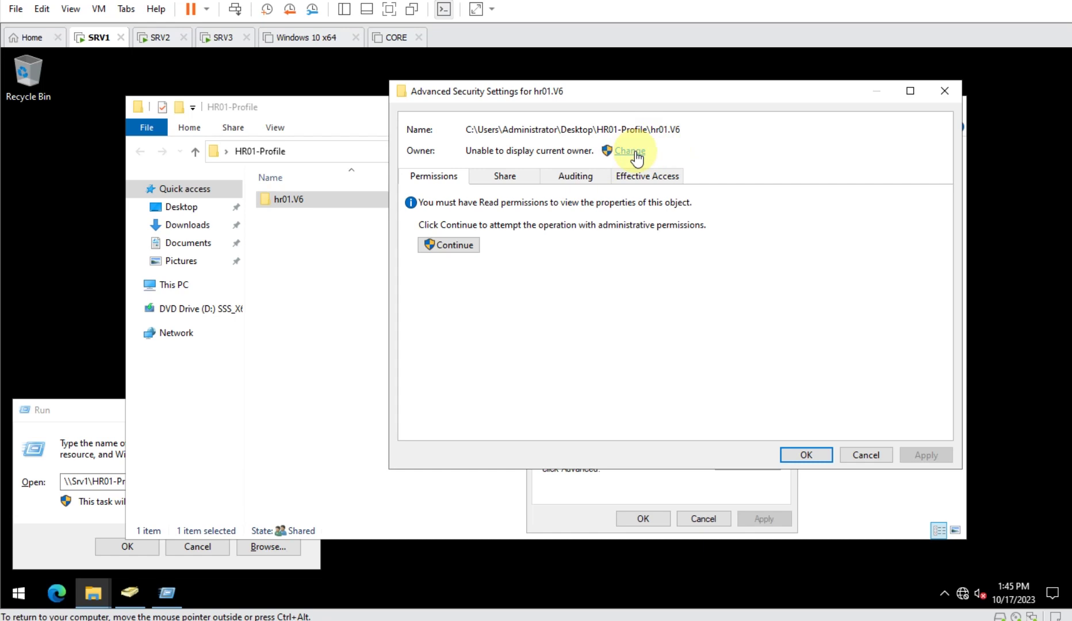
left_click(522, 619)
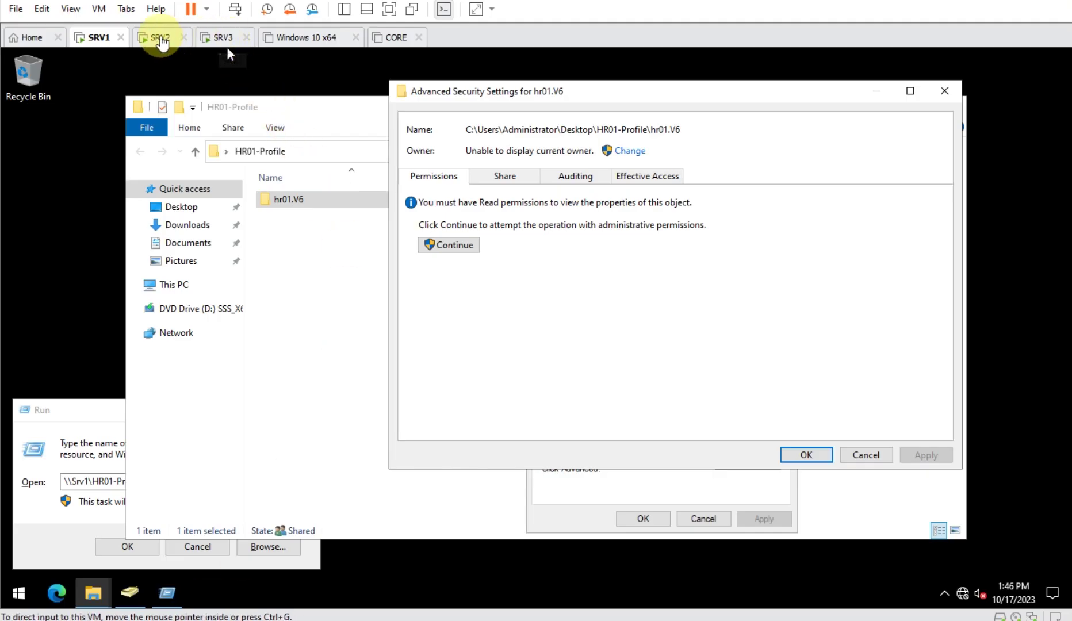
- Return to the SRV2 virtual machine after presenting the User Profile slide
left_click(158, 37)
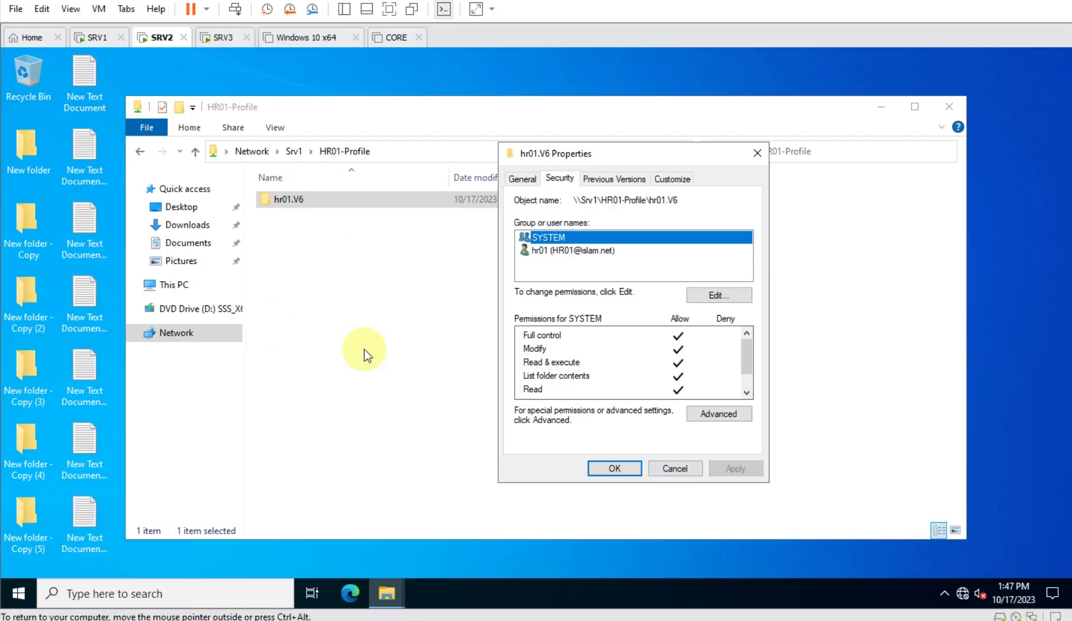
- Sign out of SRV2 using the Start button's Shut down or sign out menu
key("Escape")
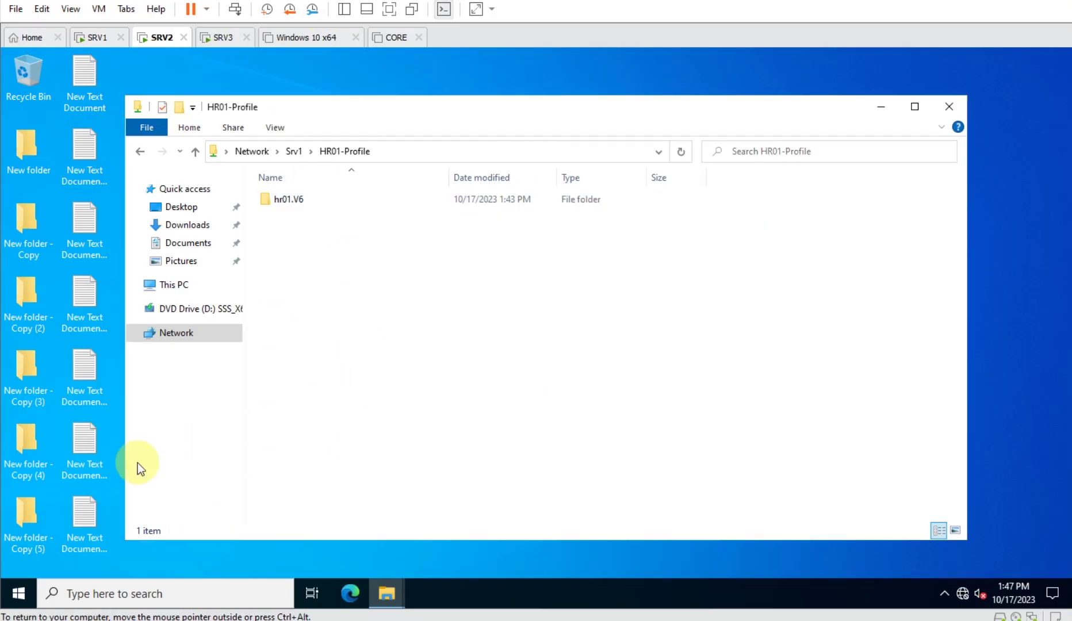
right_click(27, 591)
mouse_move(173, 550)
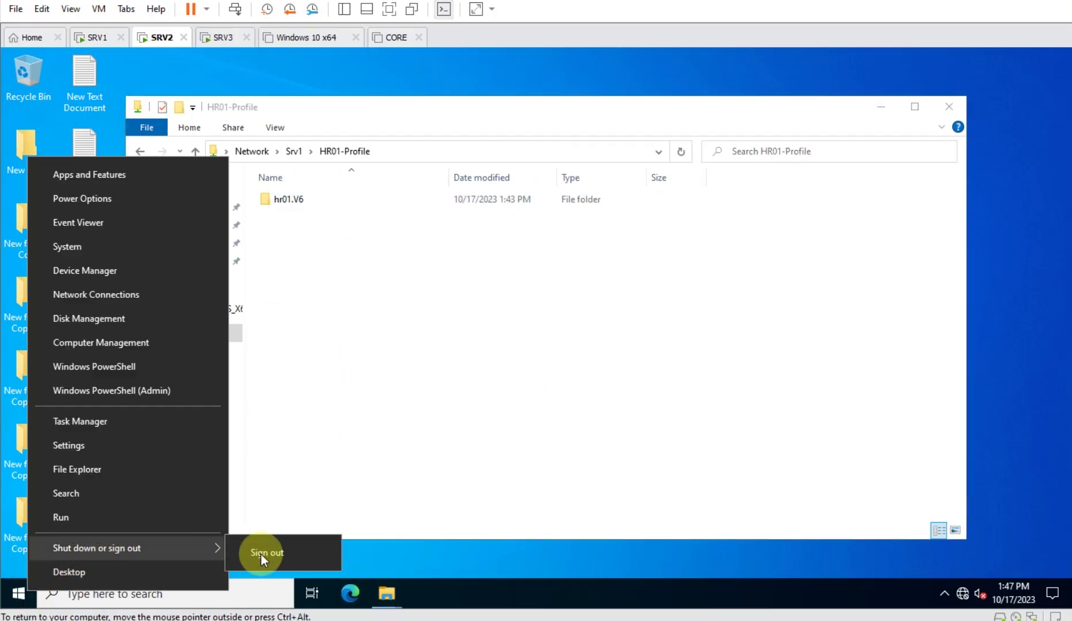
left_click(322, 553)
left_click(228, 38)
left_click(158, 37)
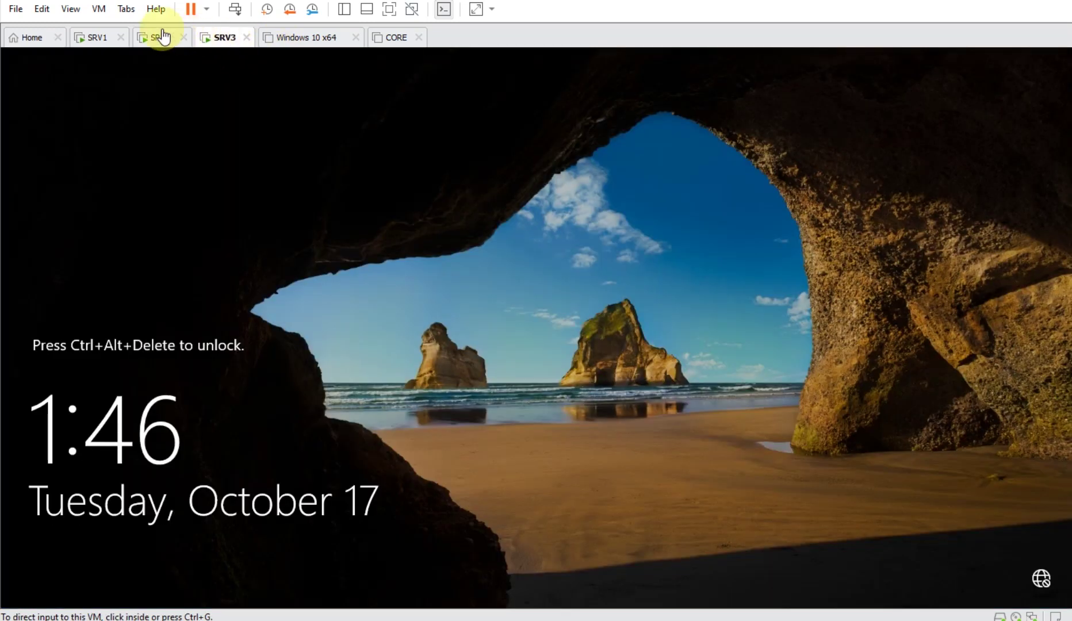
- On SRV1, close hr01.V6's security windows, the folder window and Run, then restore ADUC
left_click(97, 38)
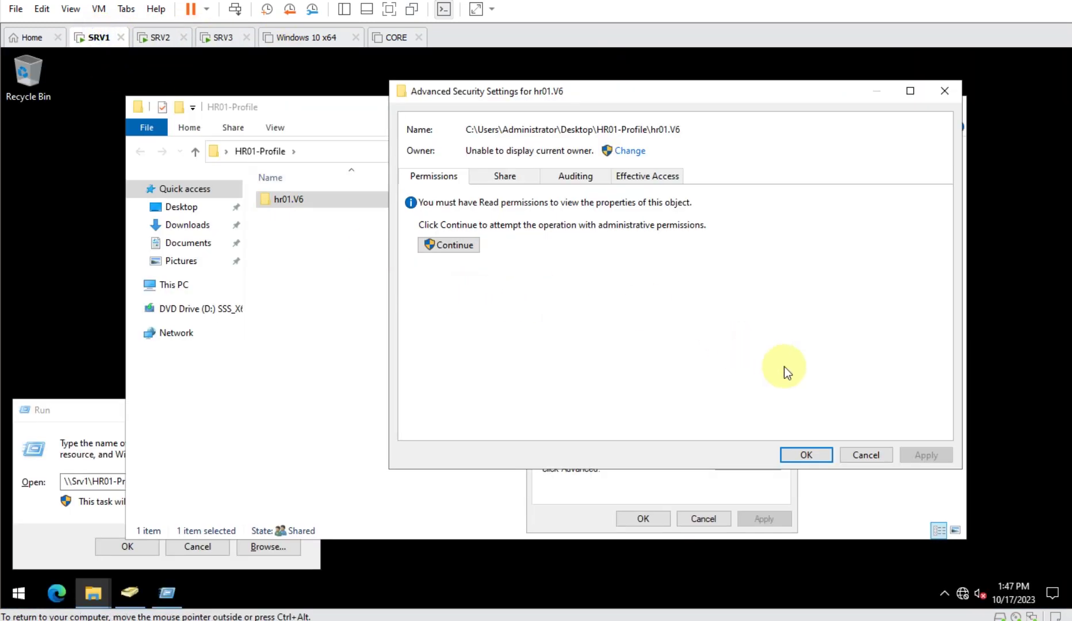
left_click(862, 454)
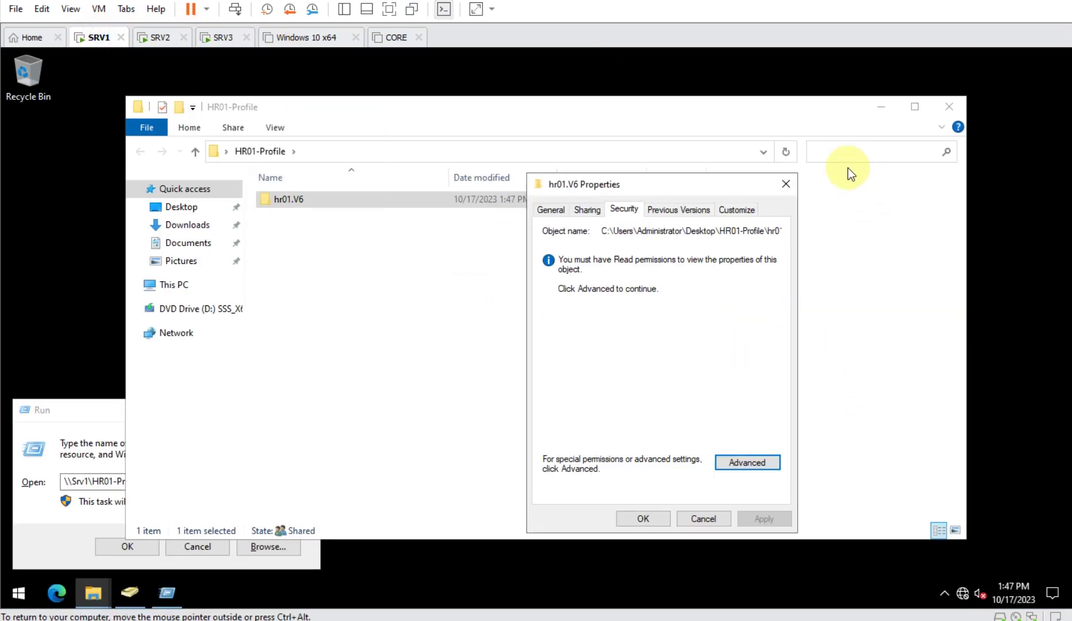
left_click(787, 184)
left_click(947, 108)
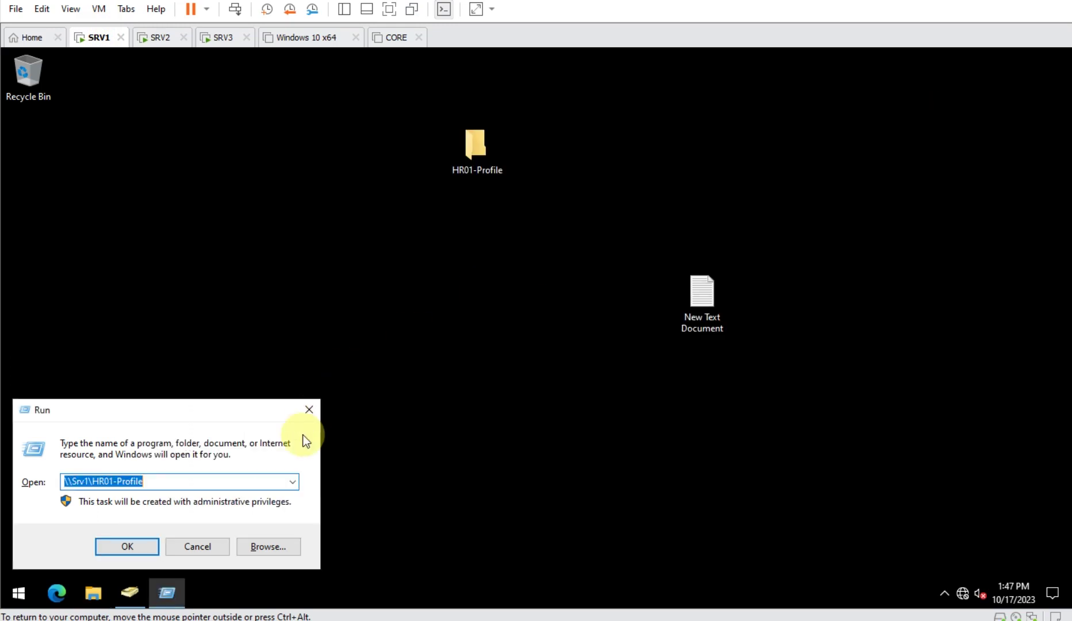
left_click(197, 548)
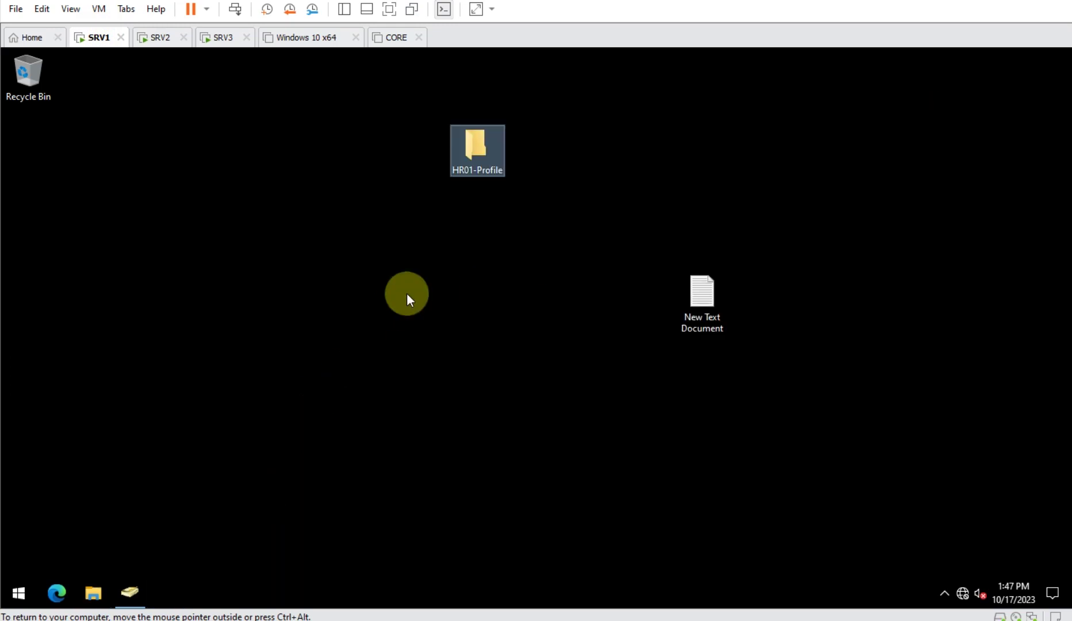
left_click(133, 593)
- Select users hr02 through hr06 in the HR unit
left_click(279, 152)
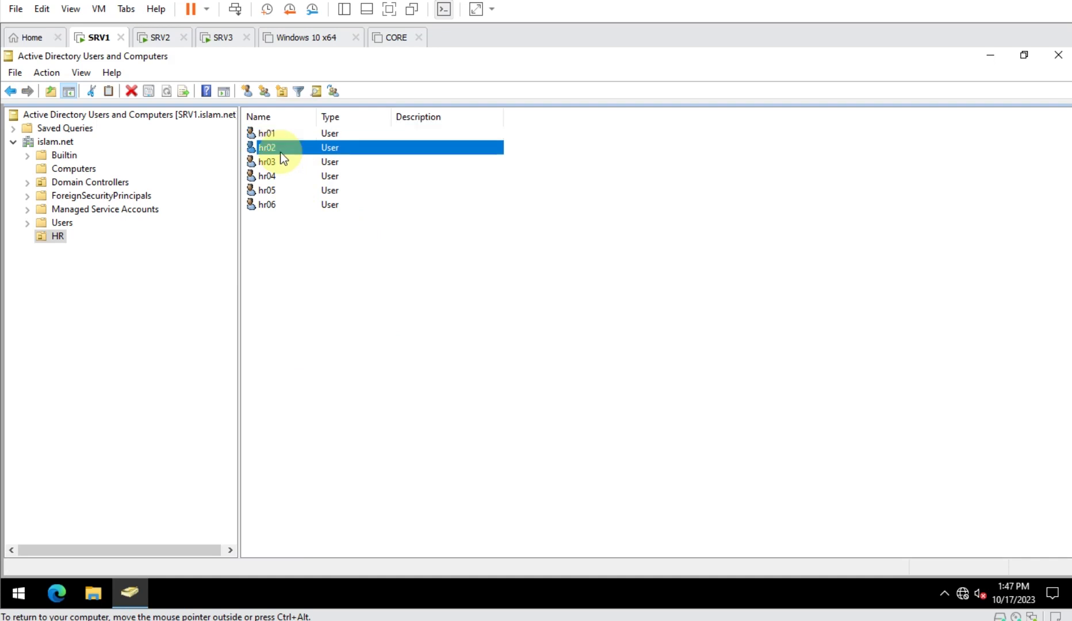
left_click(279, 204)
left_click(329, 238)
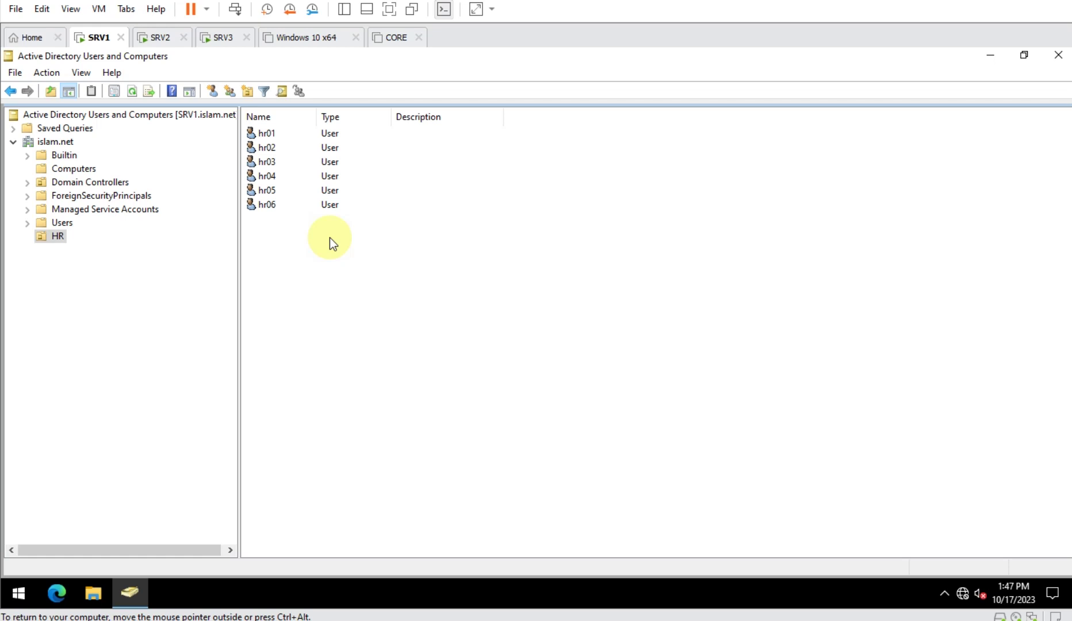
left_click_drag(271, 237, 248, 144)
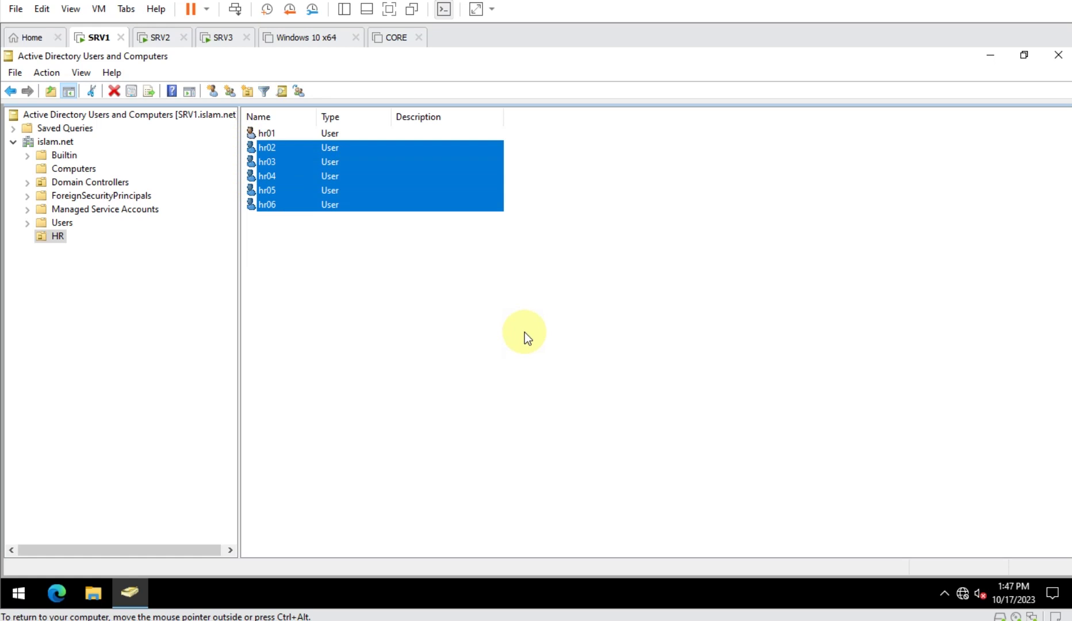
- Create a new group named G1 in the HR unit
right_click(398, 257)
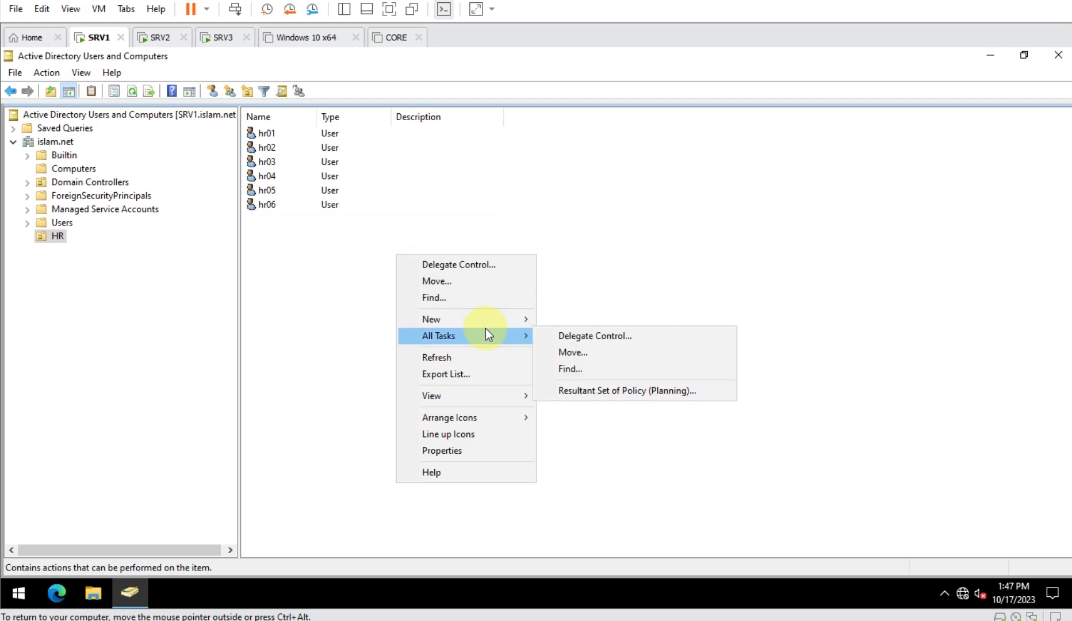
mouse_move(495, 318)
left_click(587, 352)
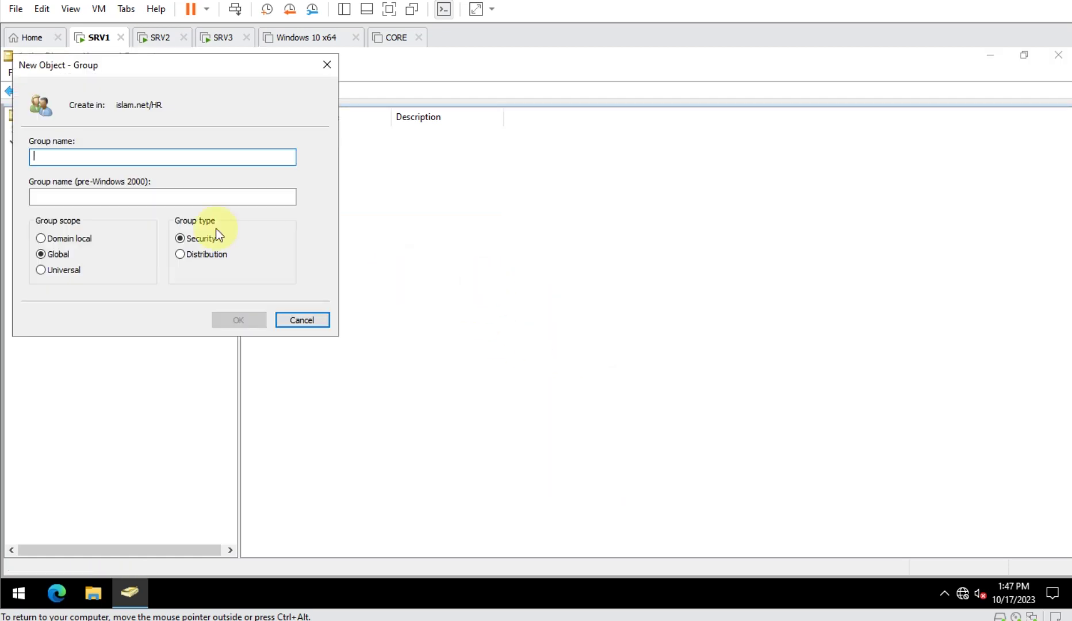
left_click_drag(207, 72, 627, 178)
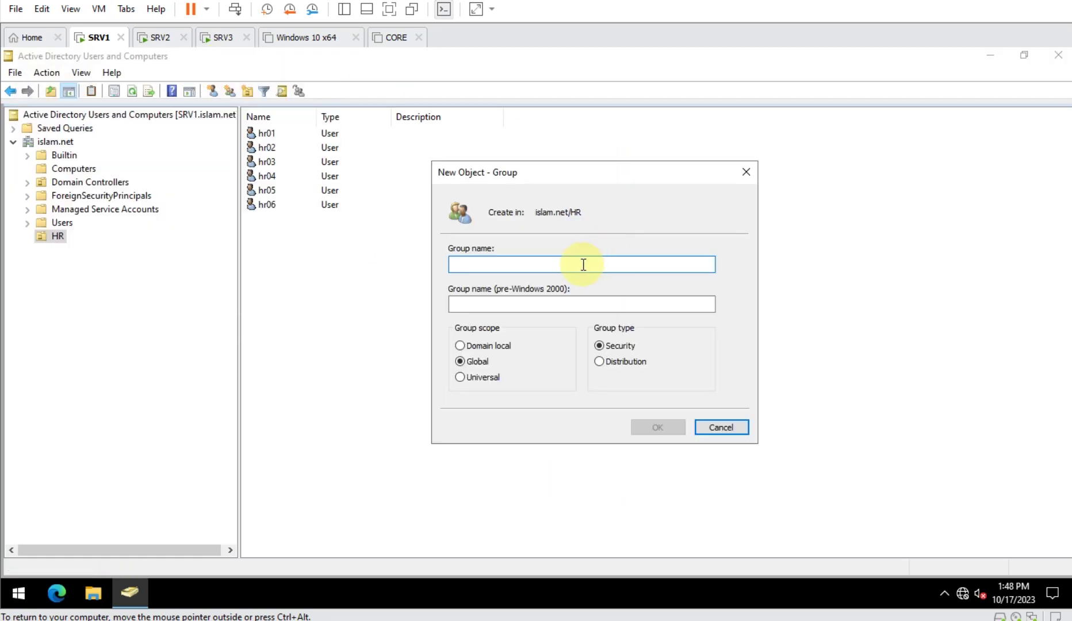
type("G1")
key("Return")
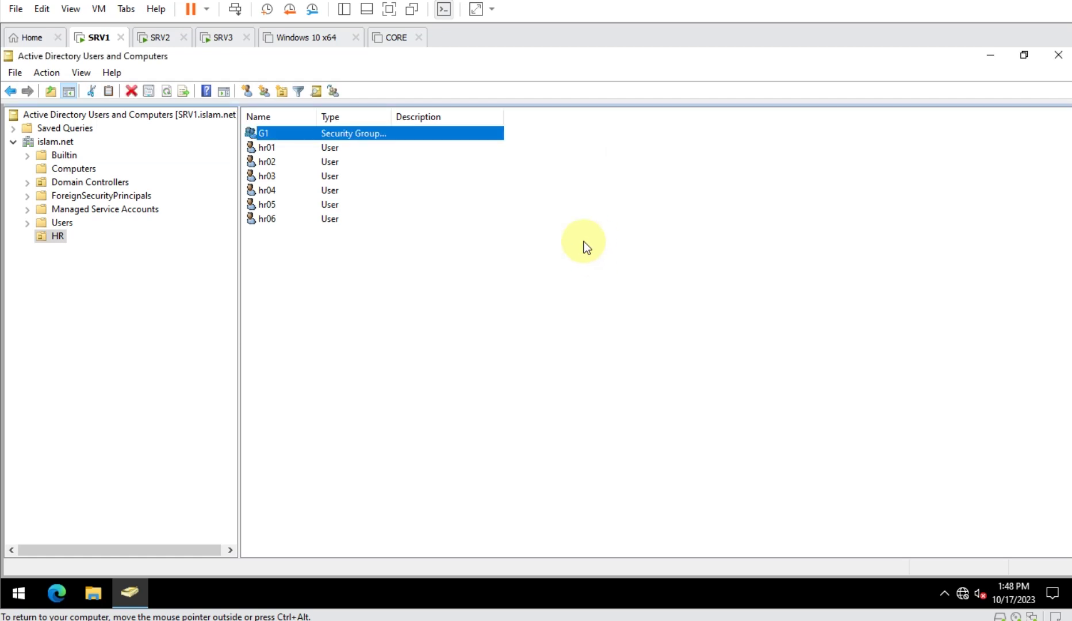
- Add users hr02 through hr06 to group G1
left_click(294, 164)
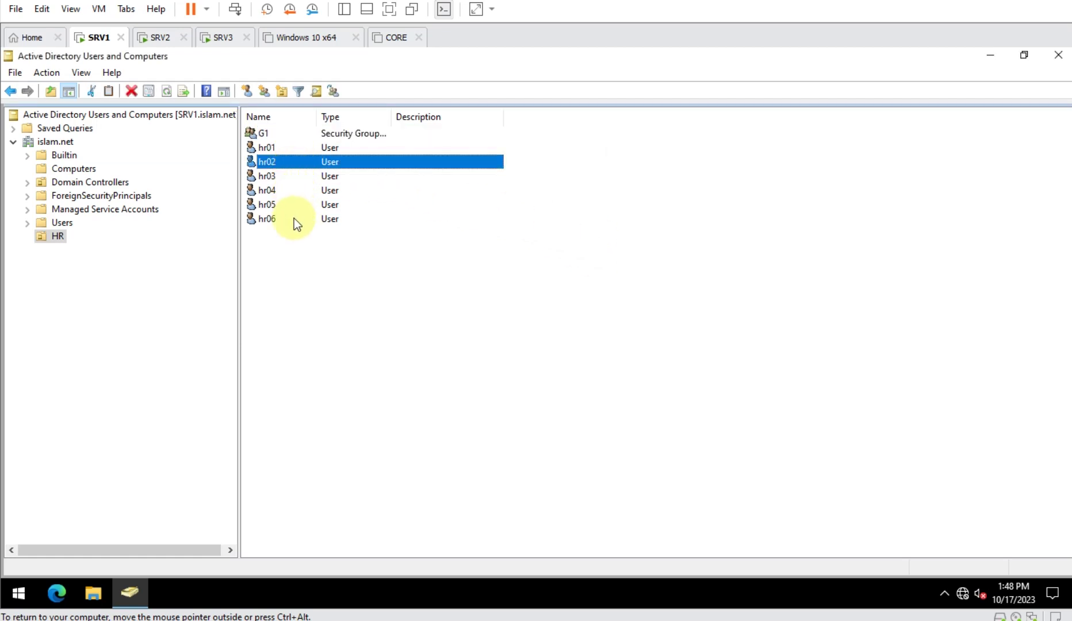
left_click(294, 219, "shift")
right_click(327, 183)
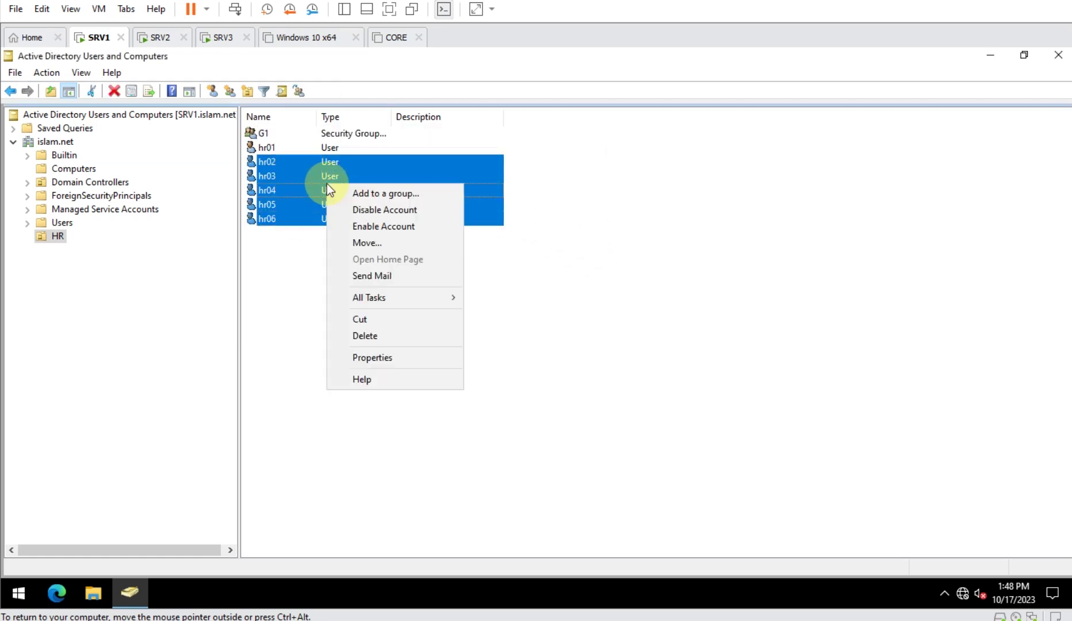
left_click(382, 193)
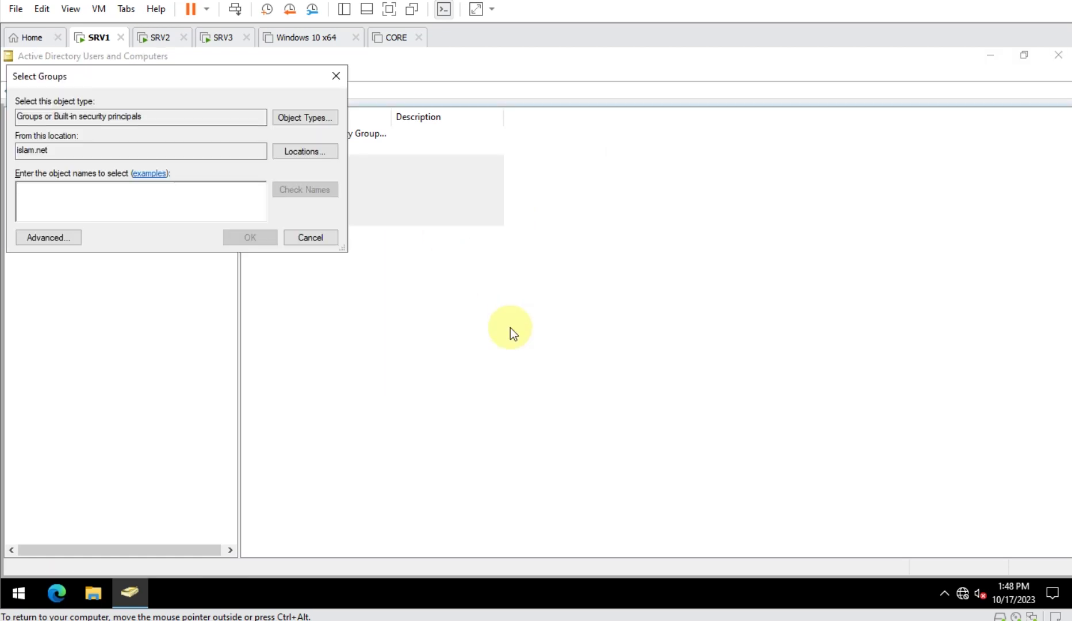
type("G1")
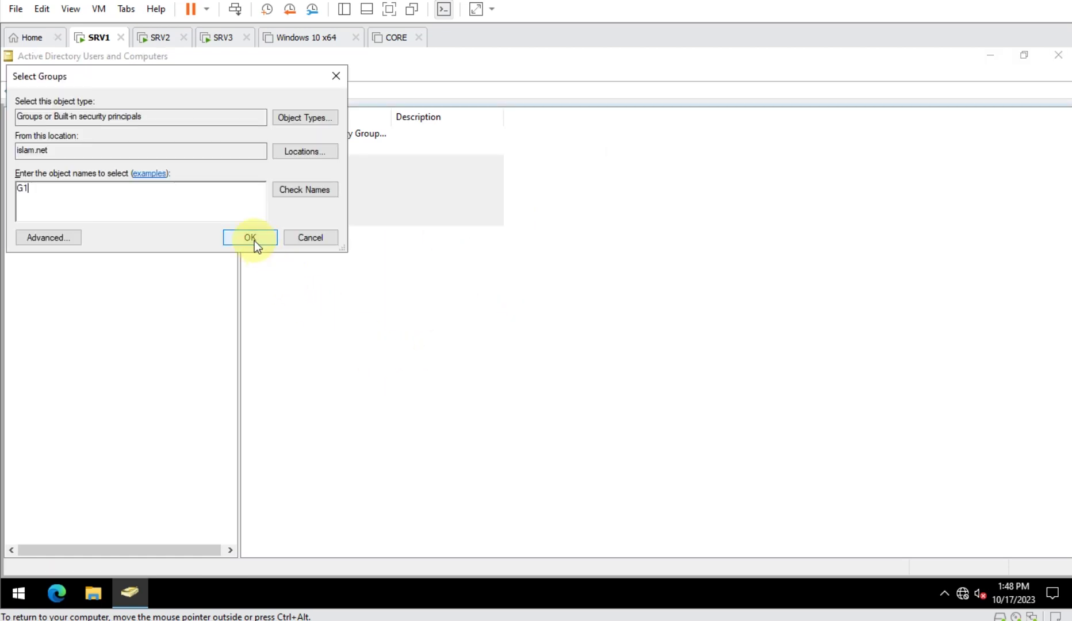
left_click(252, 238)
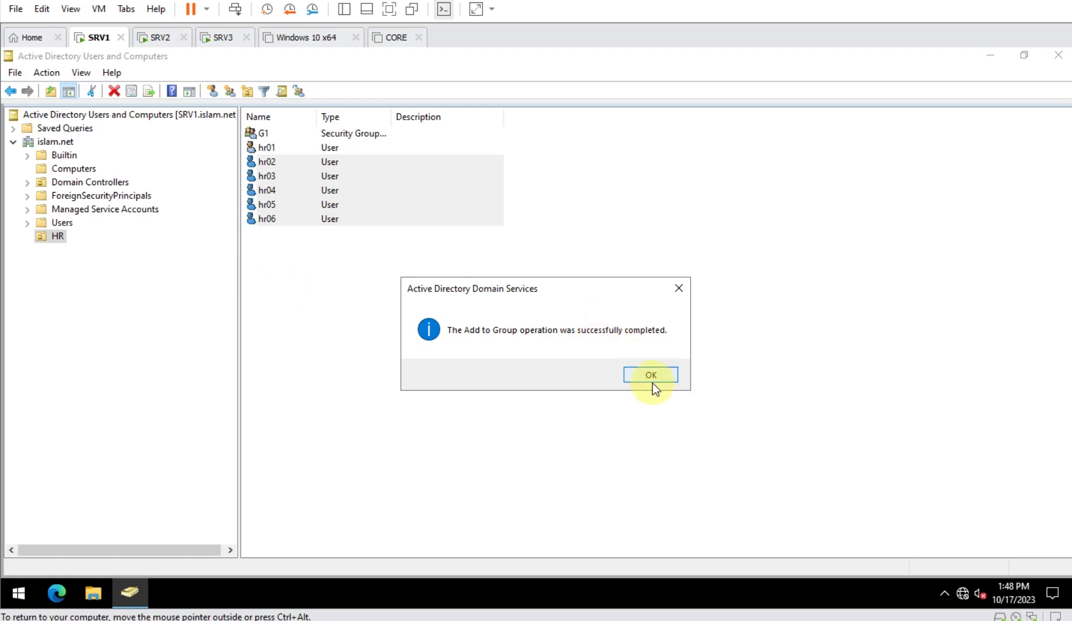
left_click(651, 377)
- Verify G1's members, then widen the Type column to show G1's full group type
left_click(515, 354)
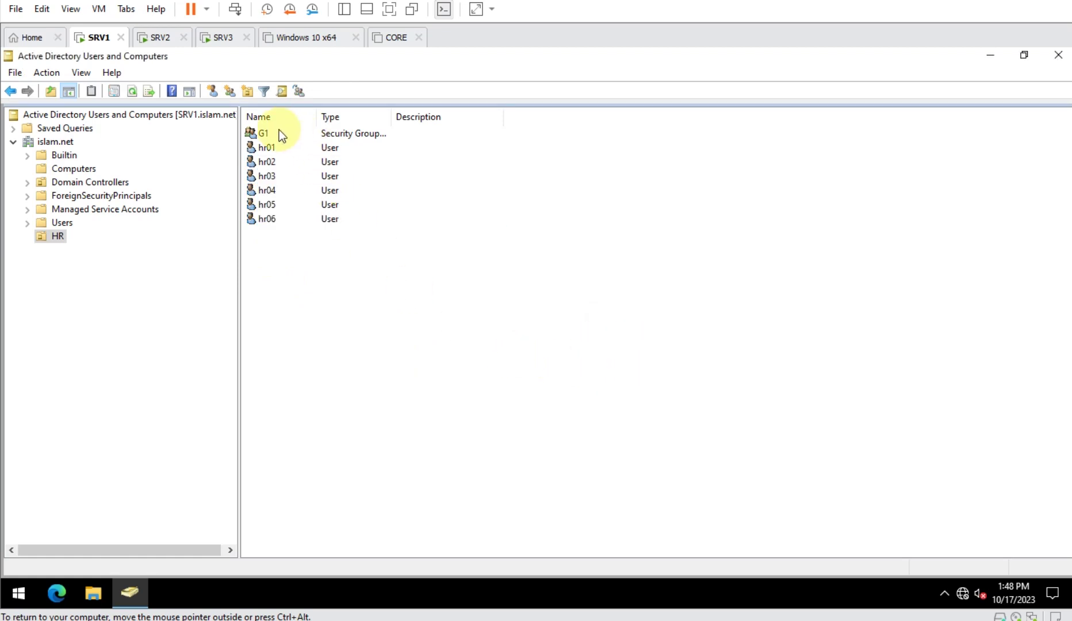
double_click(280, 134)
left_click(544, 159)
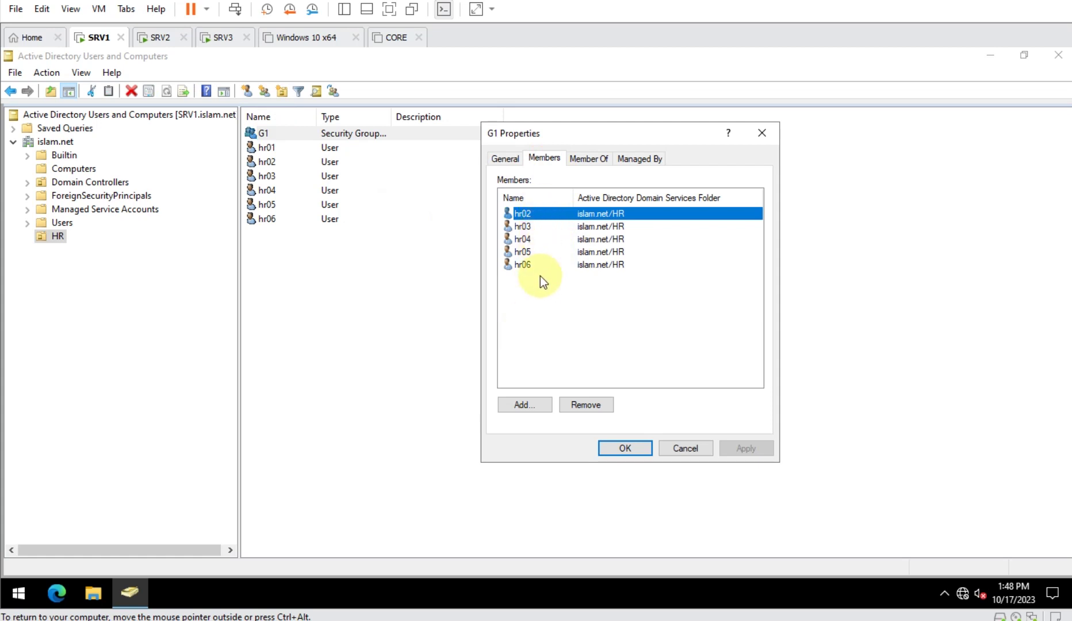
left_click(680, 449)
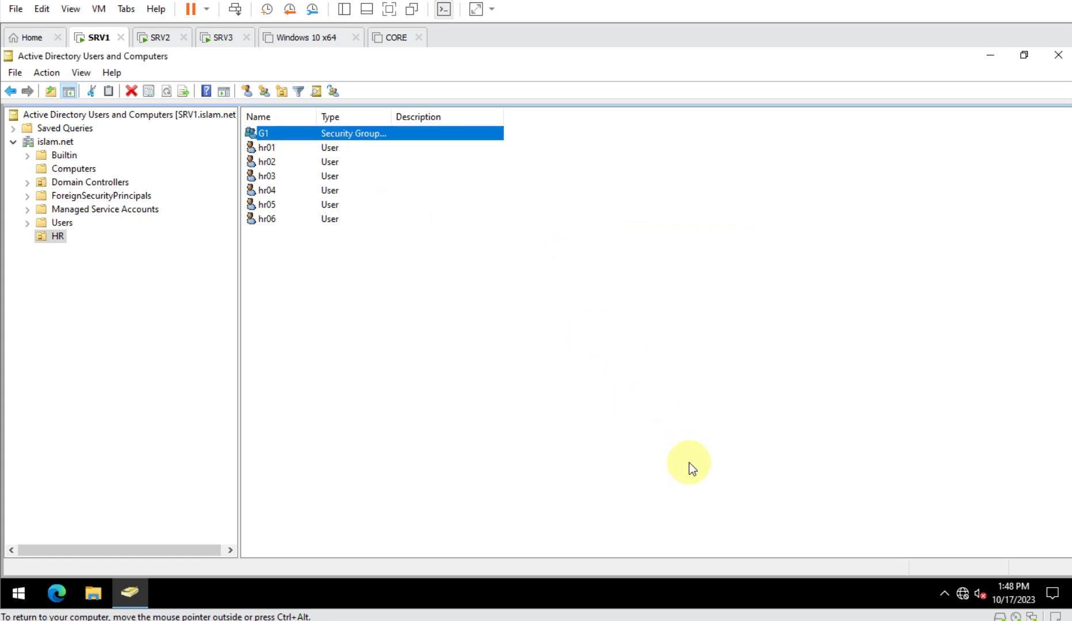
left_click_drag(298, 284, 247, 164)
left_click(358, 137)
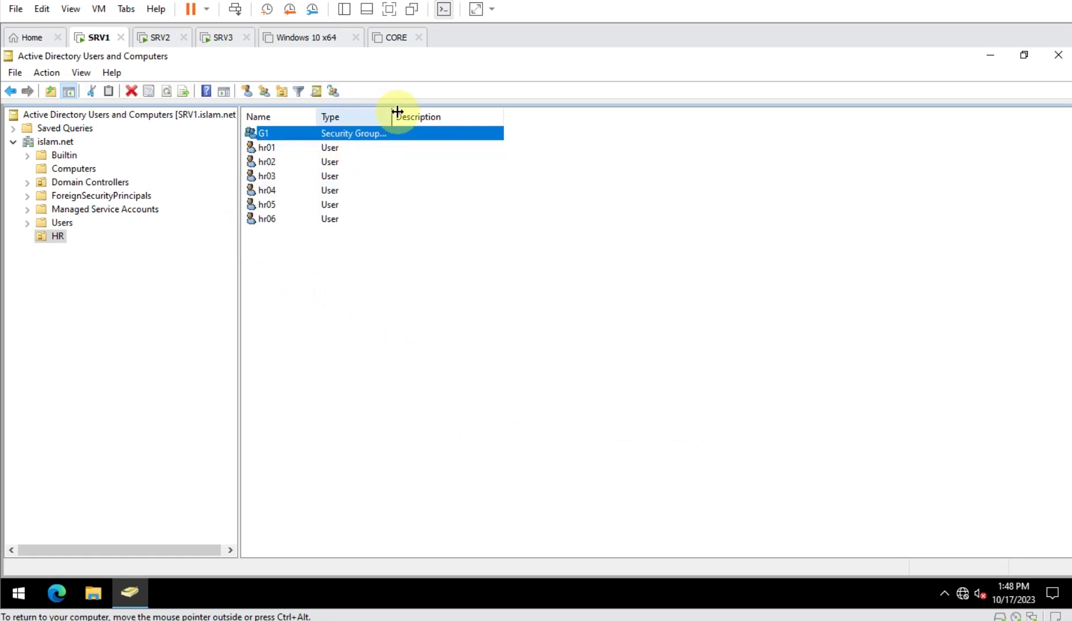
left_click_drag(391, 117, 440, 116)
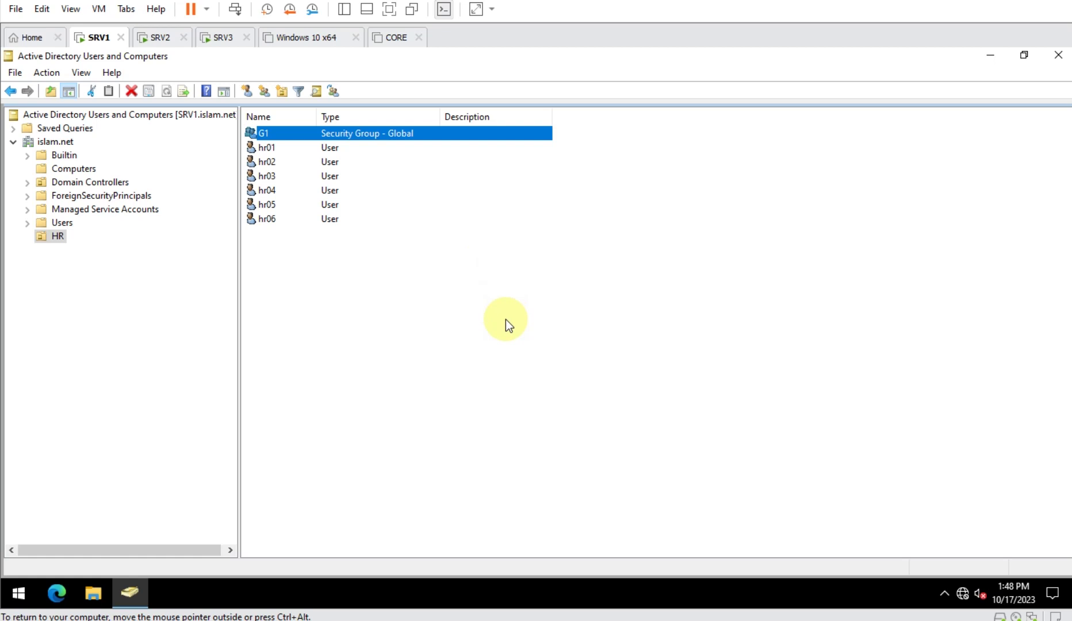
left_click(990, 55)
- Create a new desktop folder named HR-Profiles-DATA
right_click(576, 166)
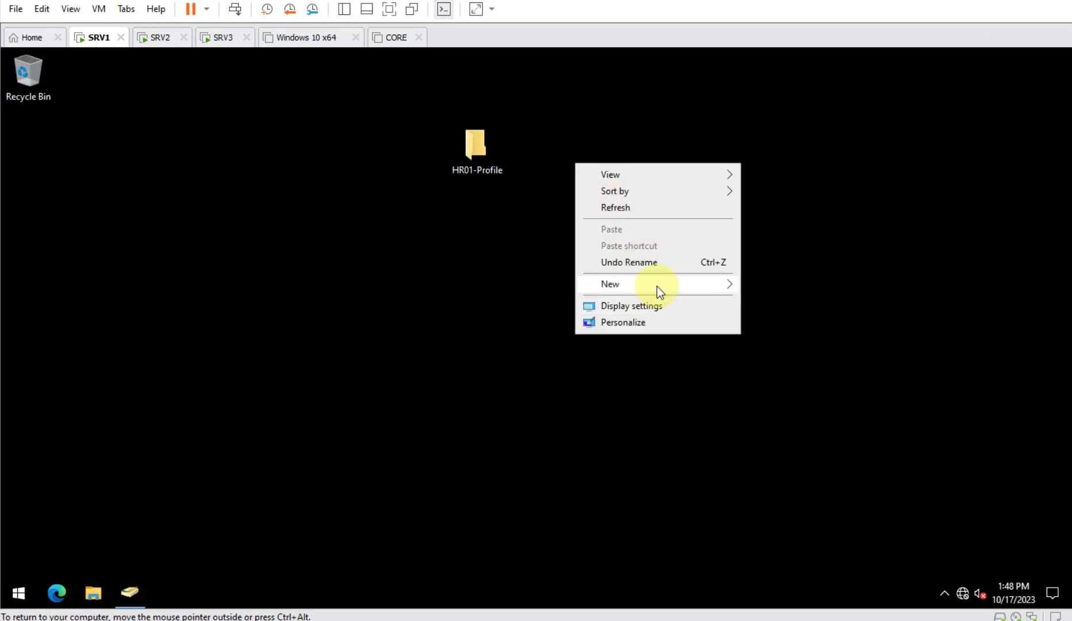
mouse_move(657, 287)
left_click(771, 286)
key("BackSpace")
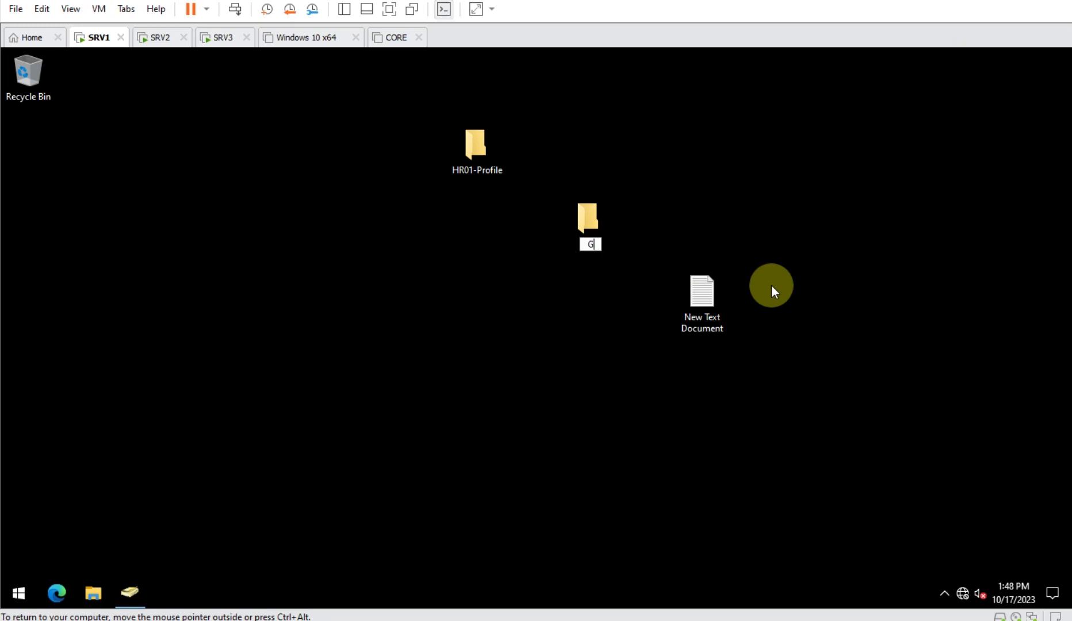
type("HR-Profiles")
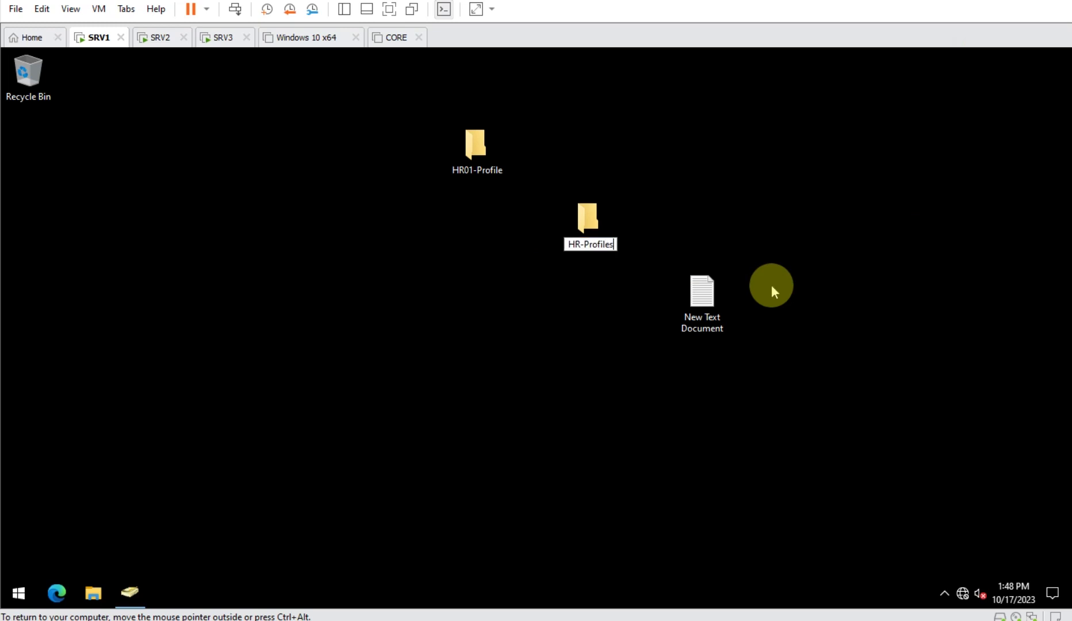
type("-DATA")
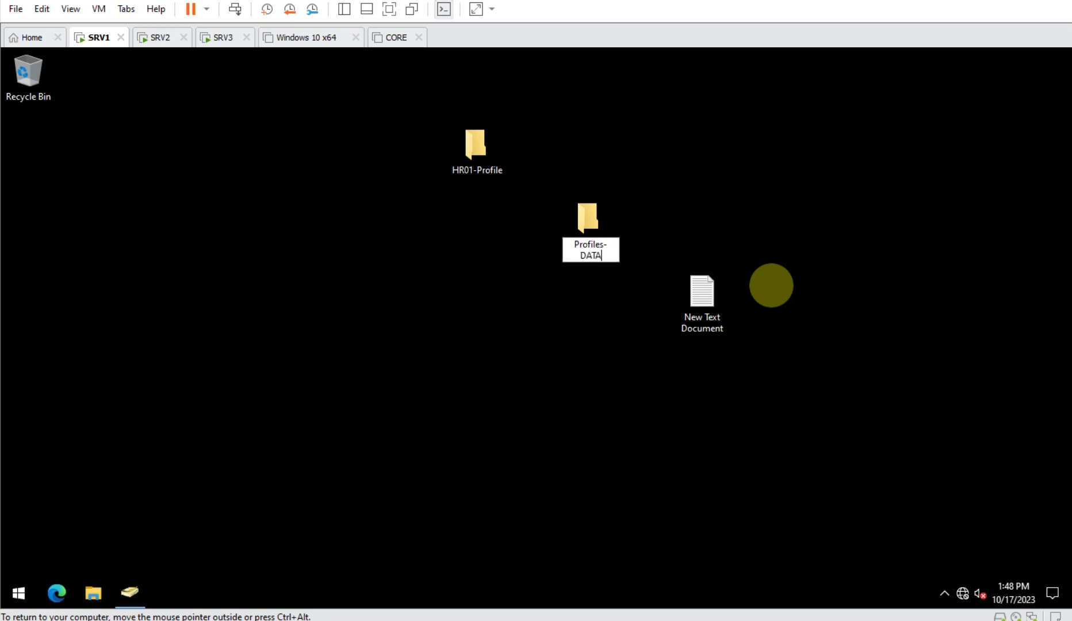
key("Return")
left_click_drag(606, 242, 639, 177)
- Enable Share this folder in HR-Profiles-DATA's Advanced Sharing settings
right_click(632, 146)
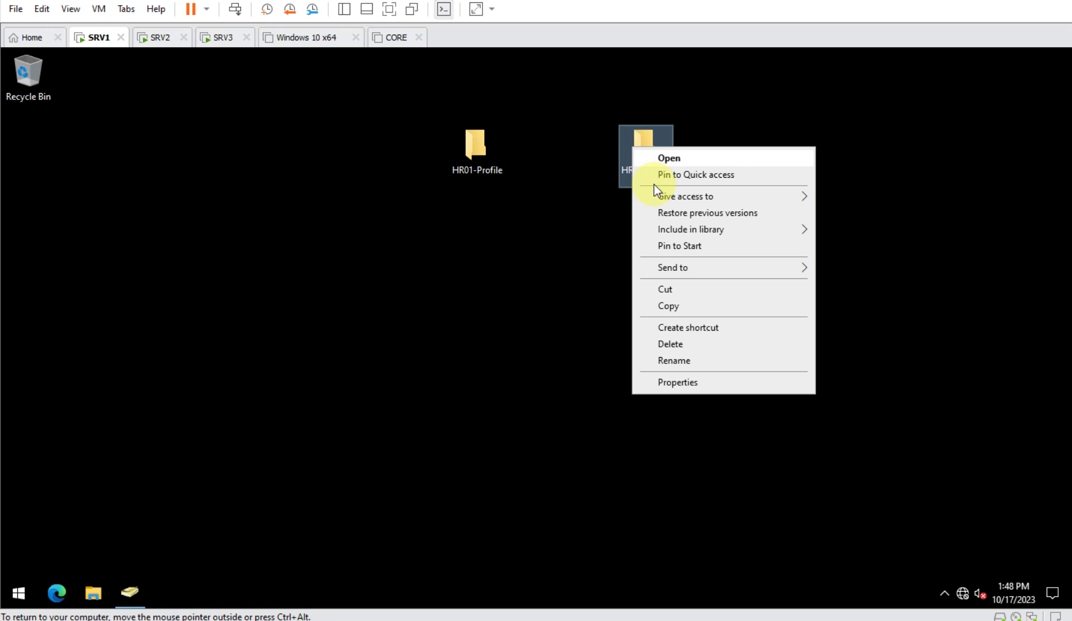
left_click(677, 383)
left_click(705, 188)
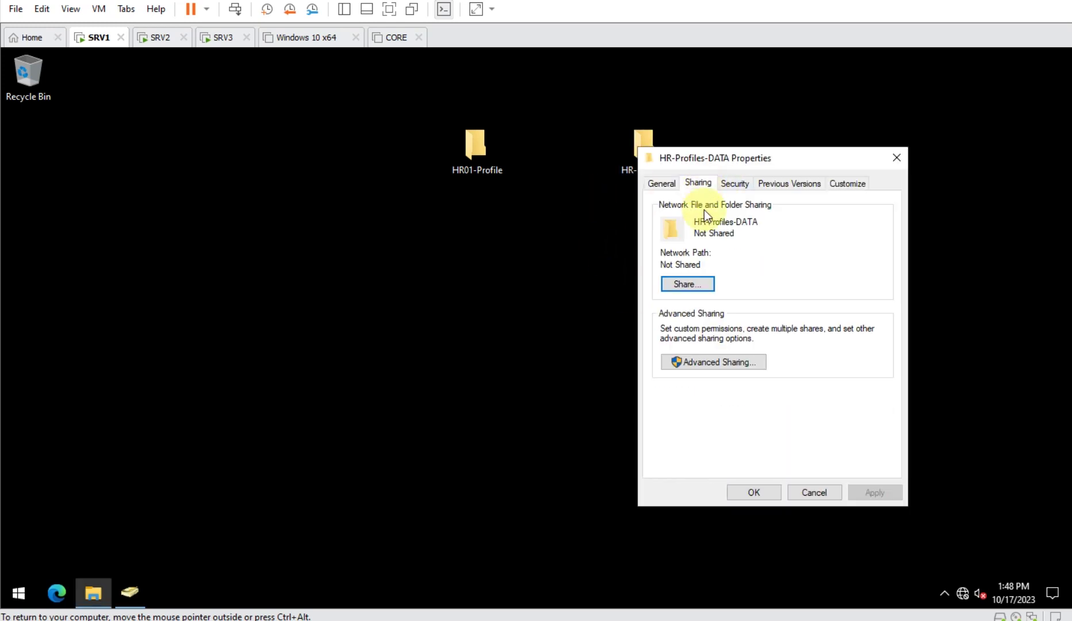
left_click(721, 362)
left_click(701, 212)
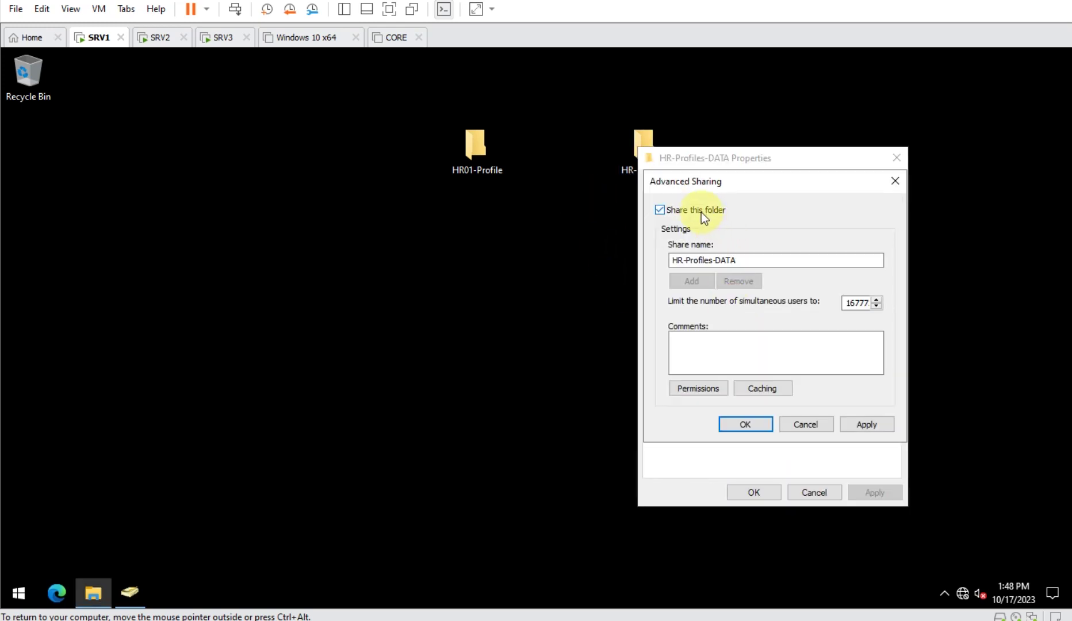
- Replace Everyone with G1 in the share permissions, then remove G1 again
left_click(719, 391)
left_click(871, 339)
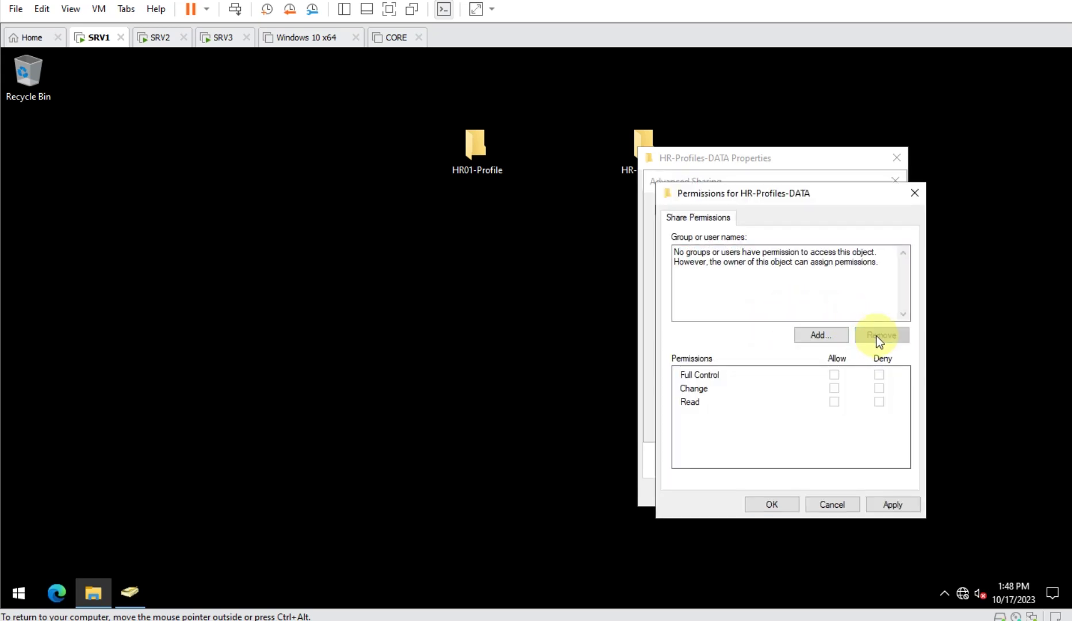
left_click(820, 334)
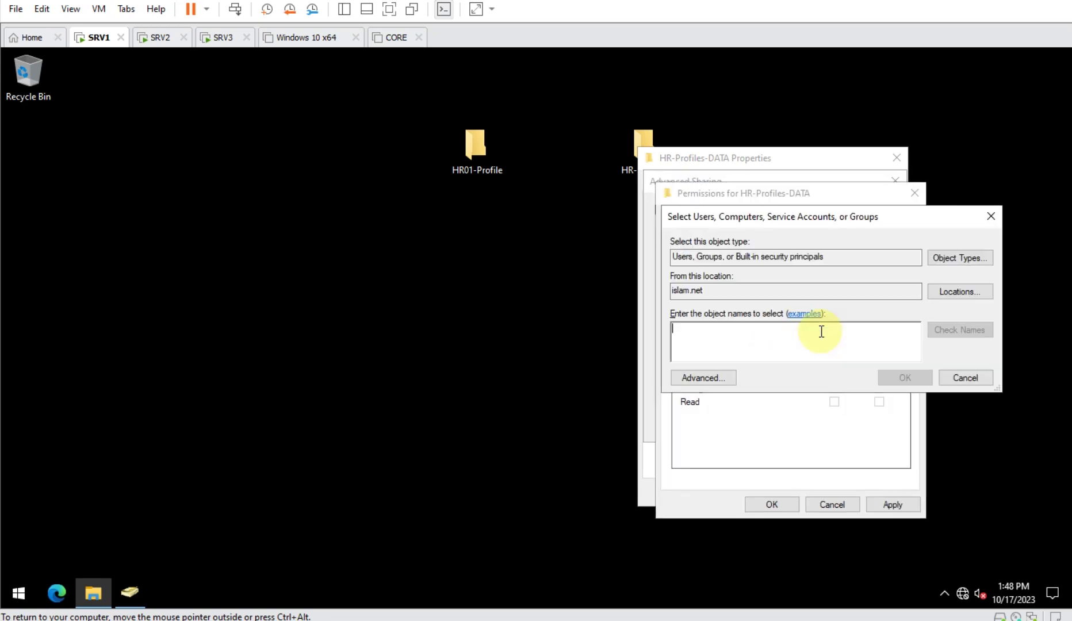
type("G1")
key("Return")
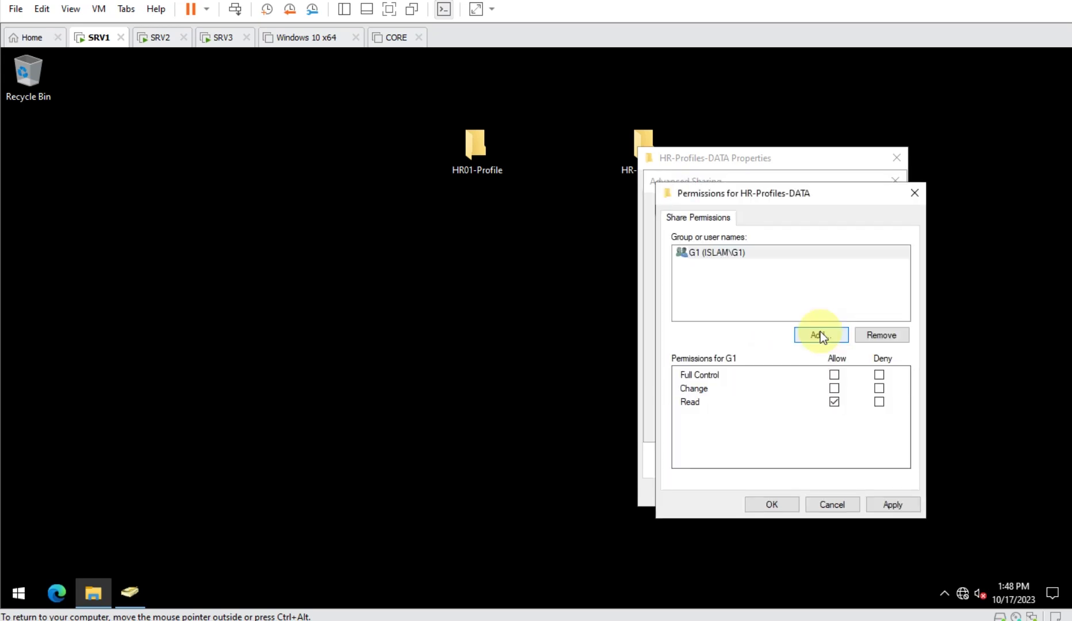
left_click(834, 388)
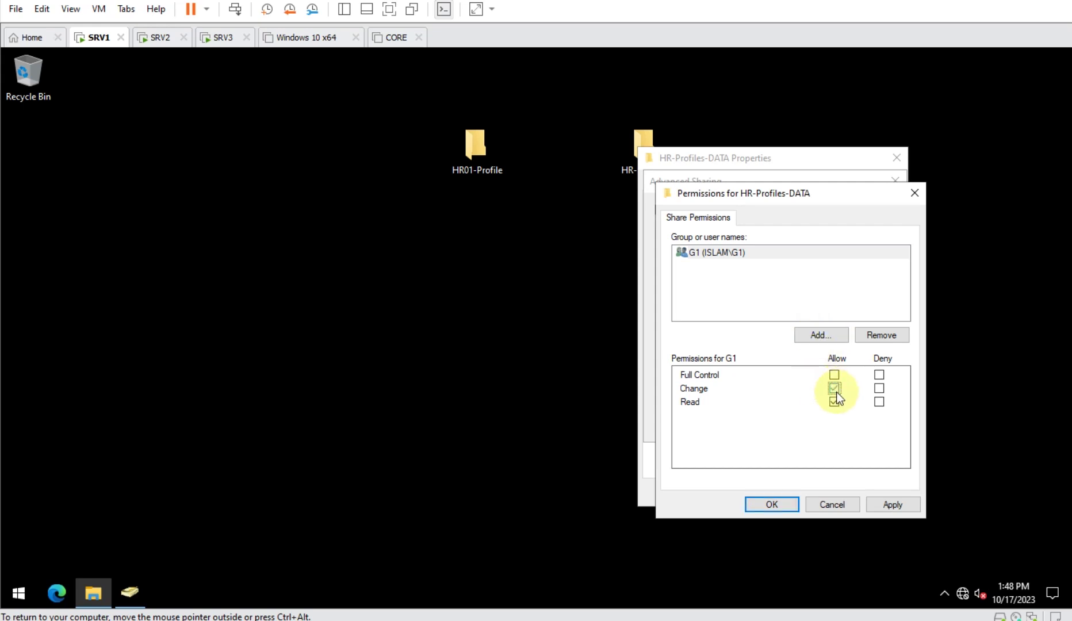
left_click(888, 340)
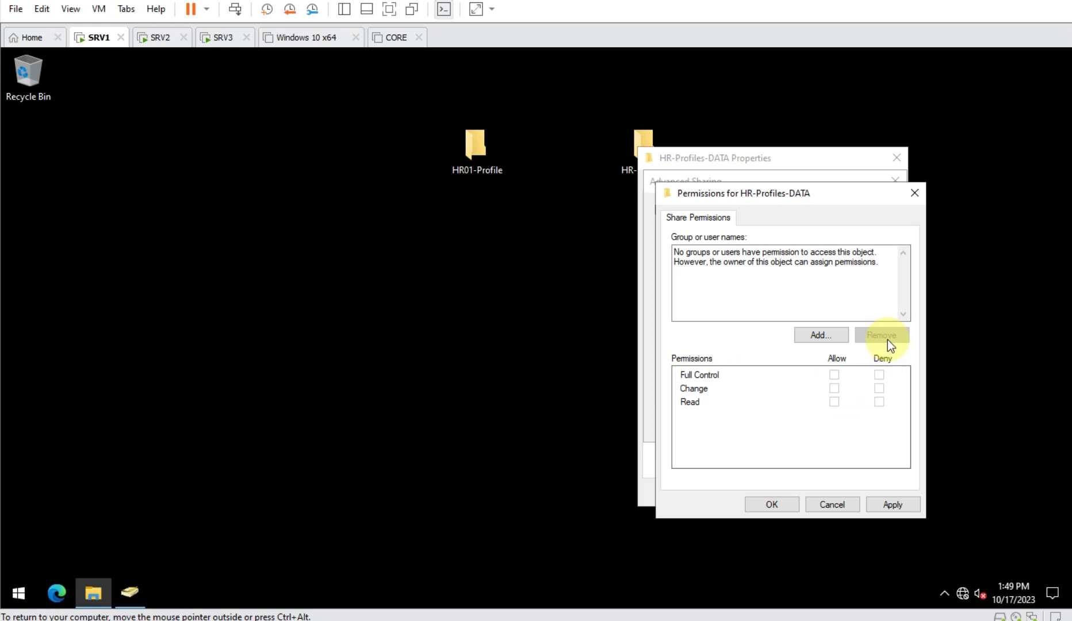
- Grant Authenticated Users Full Control on the share and confirm both sharing dialogs
left_click(812, 338)
type("authen")
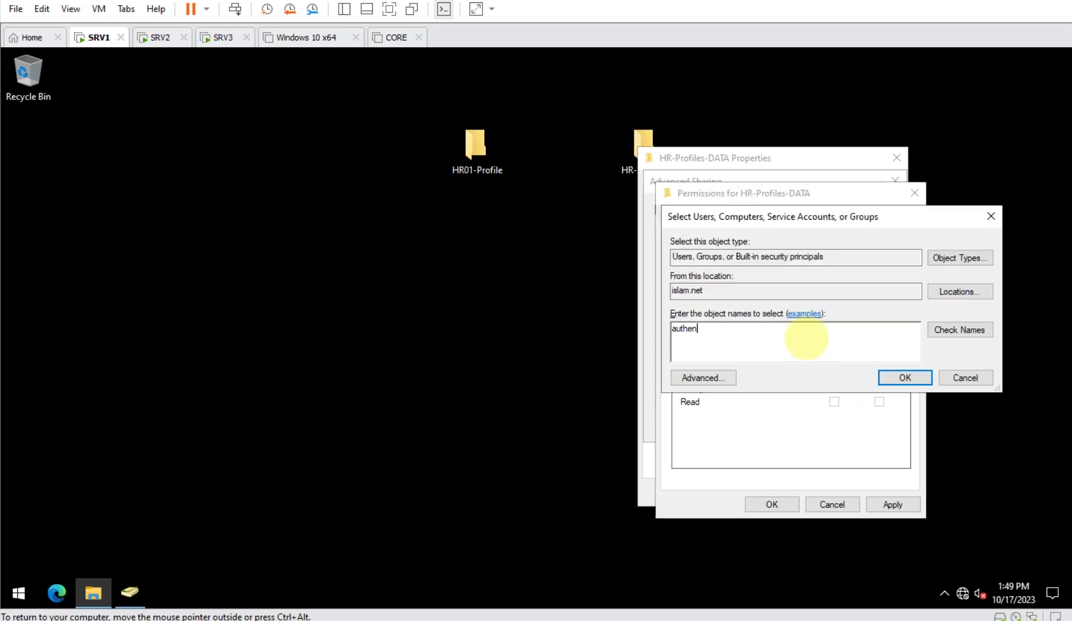
key("Return")
double_click(719, 336)
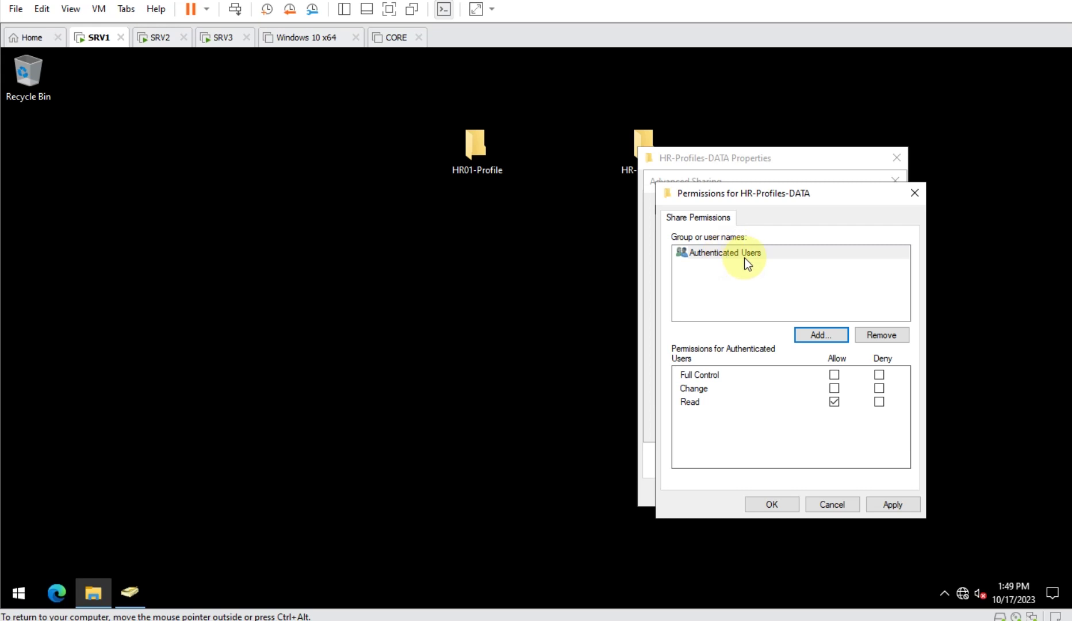
left_click(835, 375)
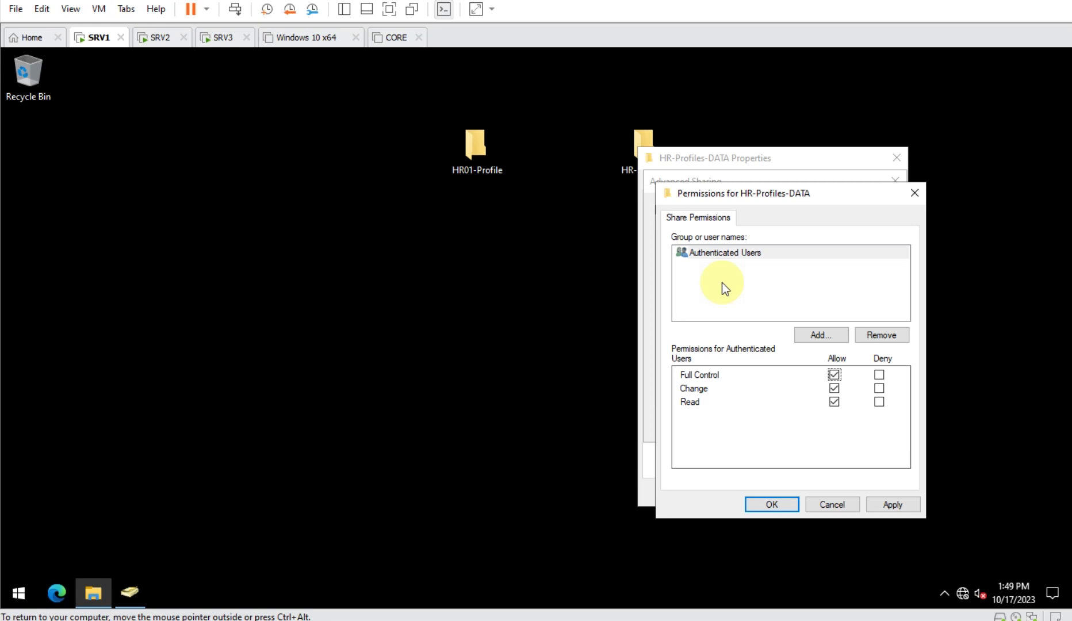
left_click(771, 505)
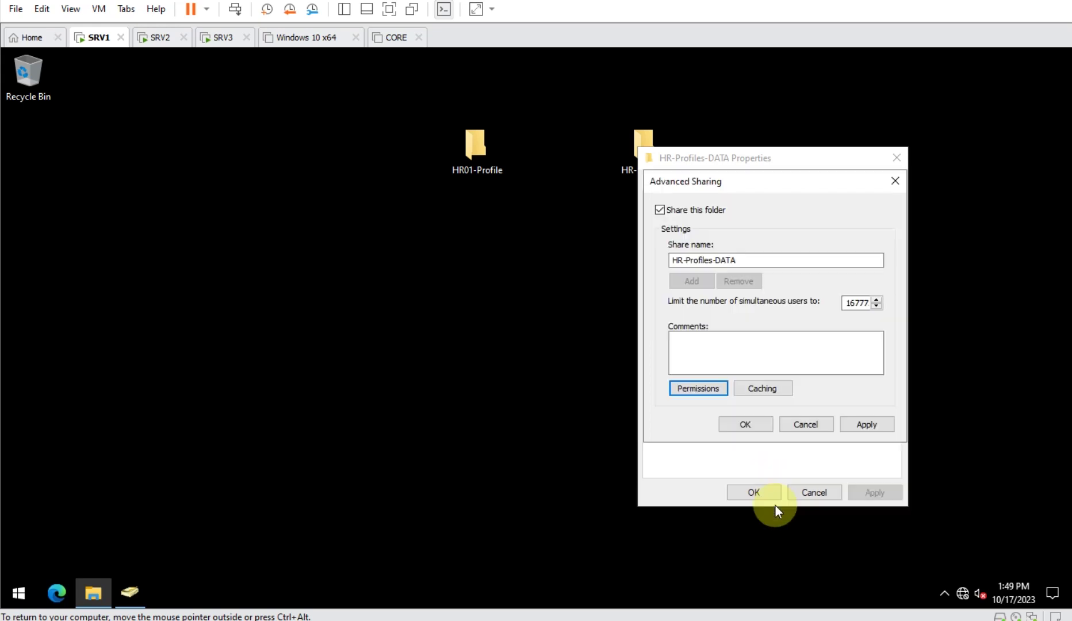
left_click(759, 426)
- Add G1 to HR-Profiles-DATA's security permissions with Modify allowed, and apply
left_click(735, 184)
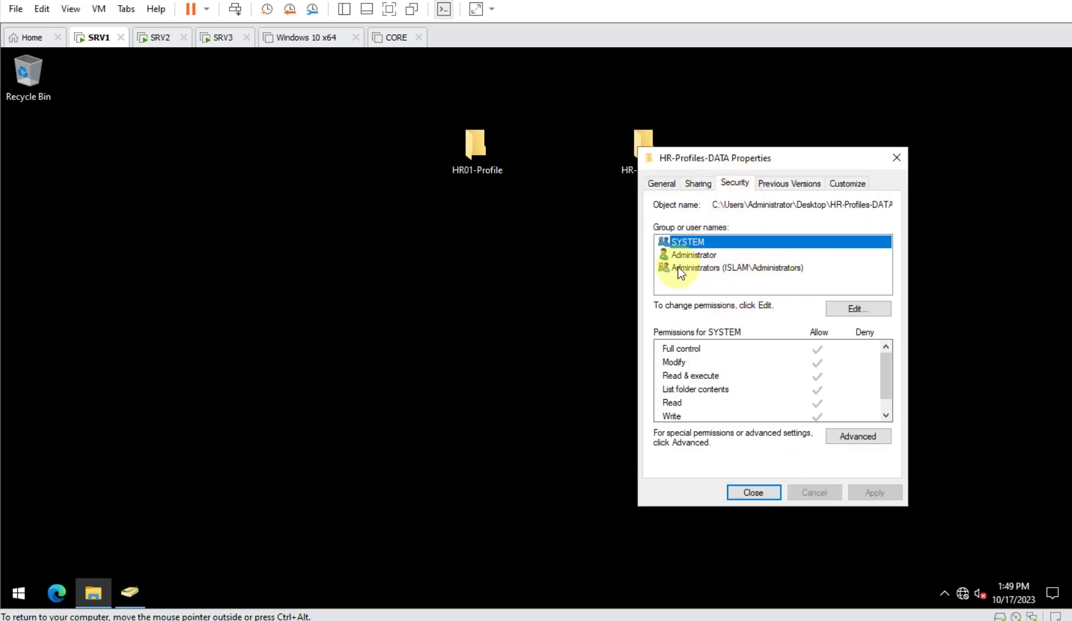
left_click(845, 313)
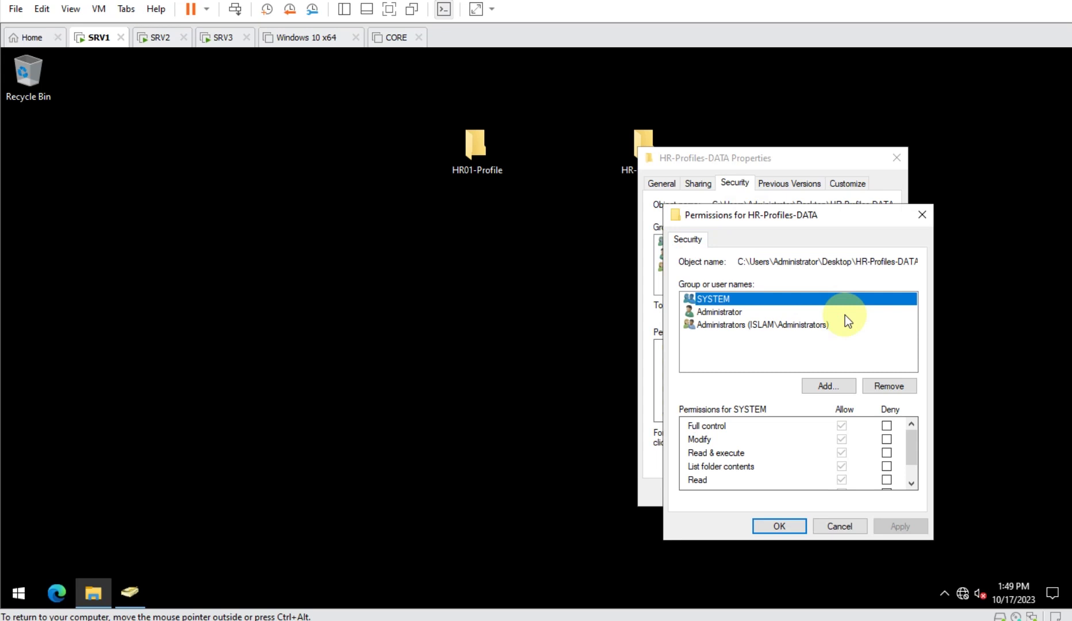
left_click(819, 388)
type("G1")
key("Return")
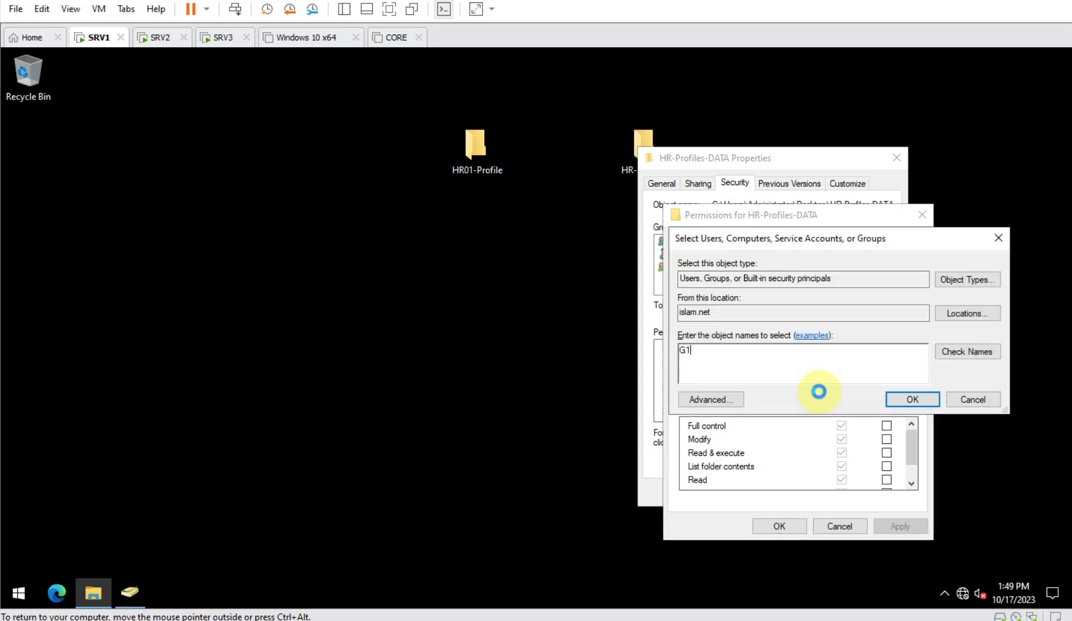
left_click(841, 440)
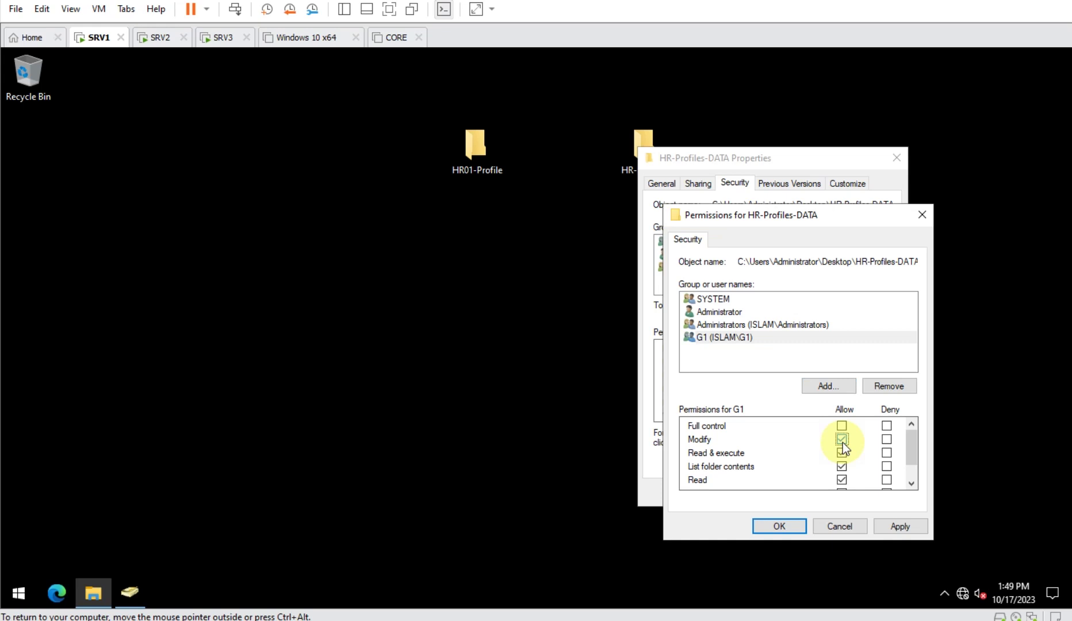
left_click(880, 525)
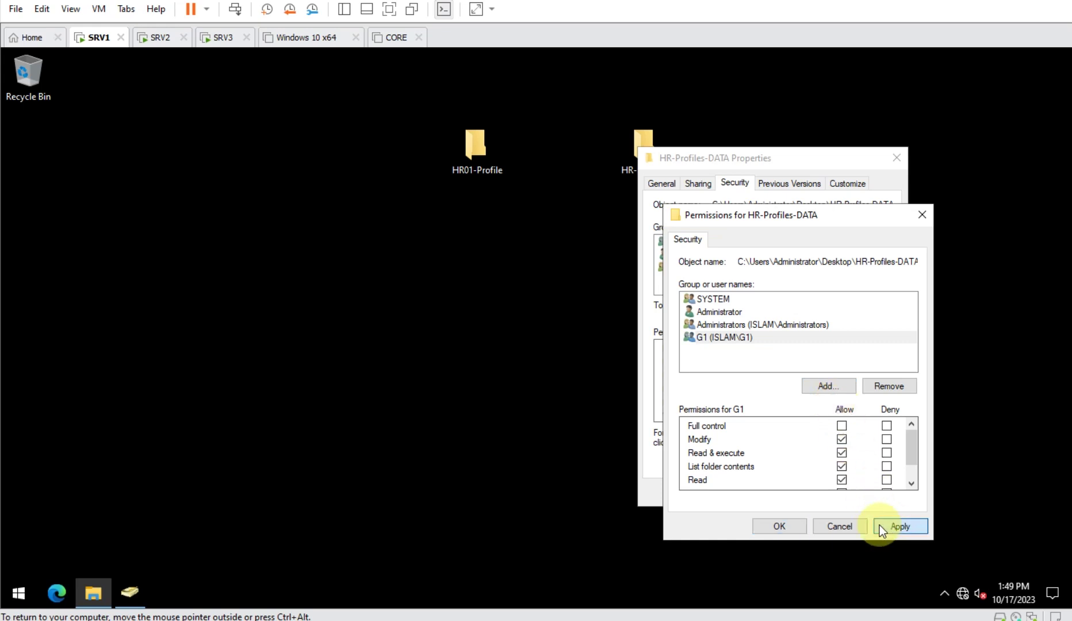
left_click(778, 525)
- Recheck the folder's share permissions, then review G1's security permissions on it
left_click(709, 183)
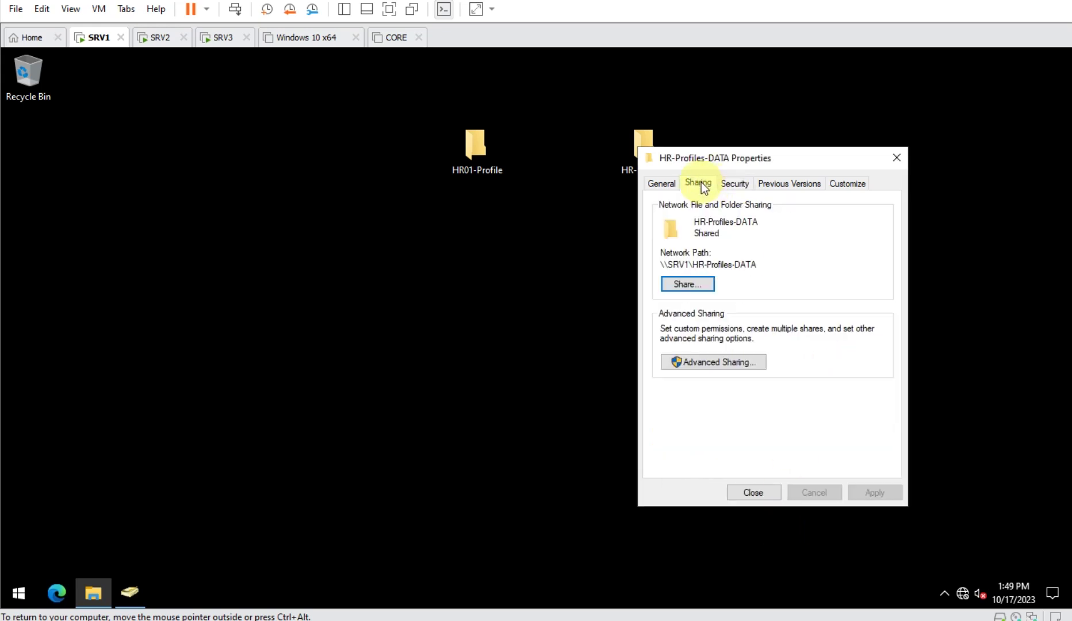
left_click(707, 363)
left_click(699, 385)
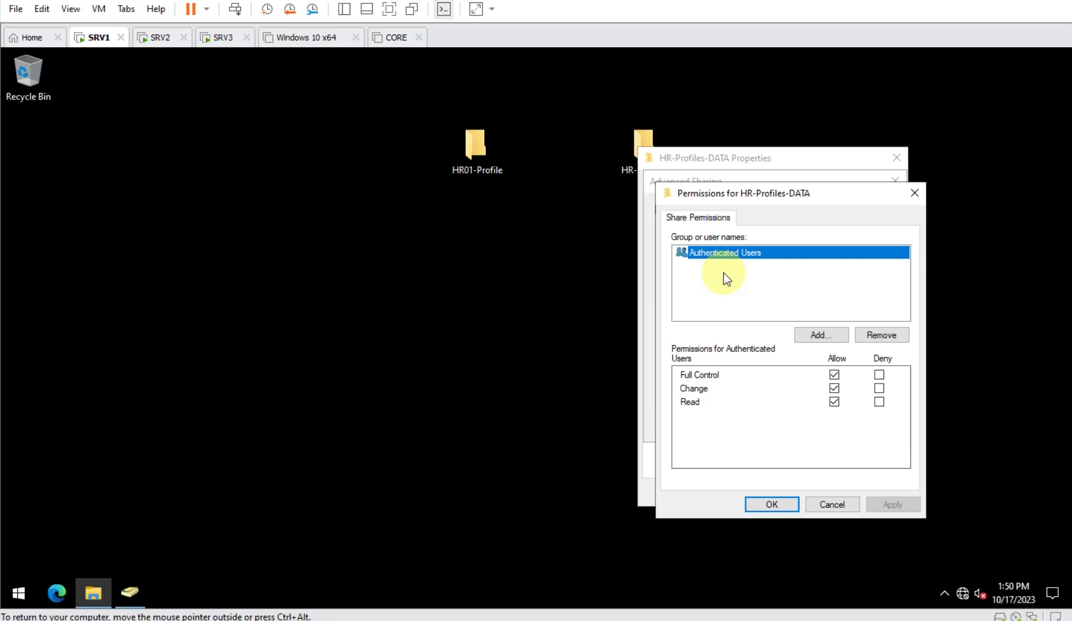
left_click(772, 504)
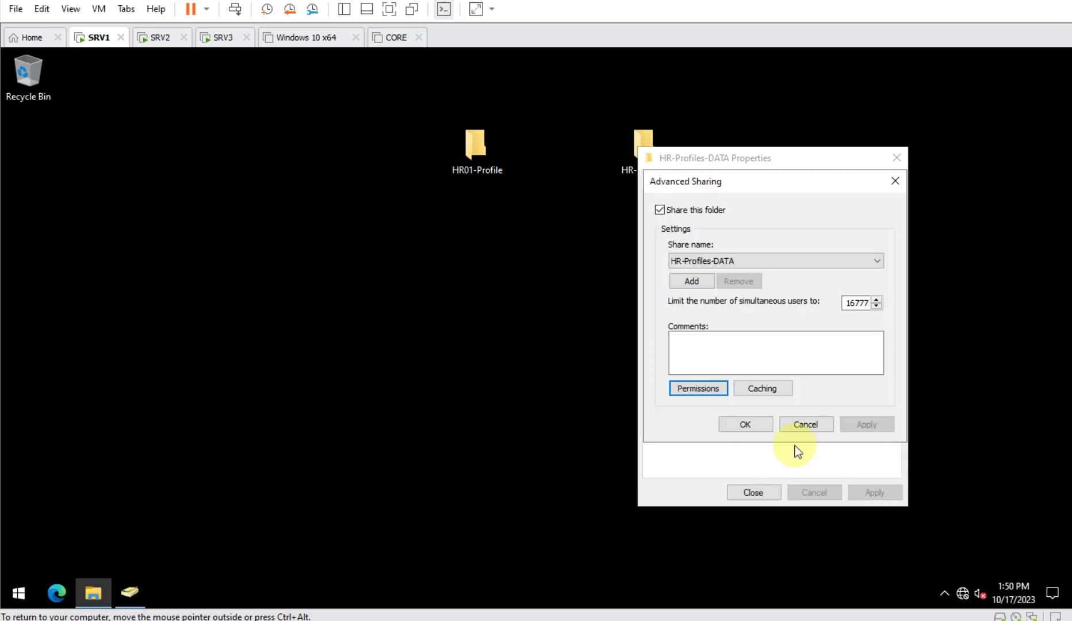
left_click(746, 427)
left_click(731, 184)
left_click(693, 255)
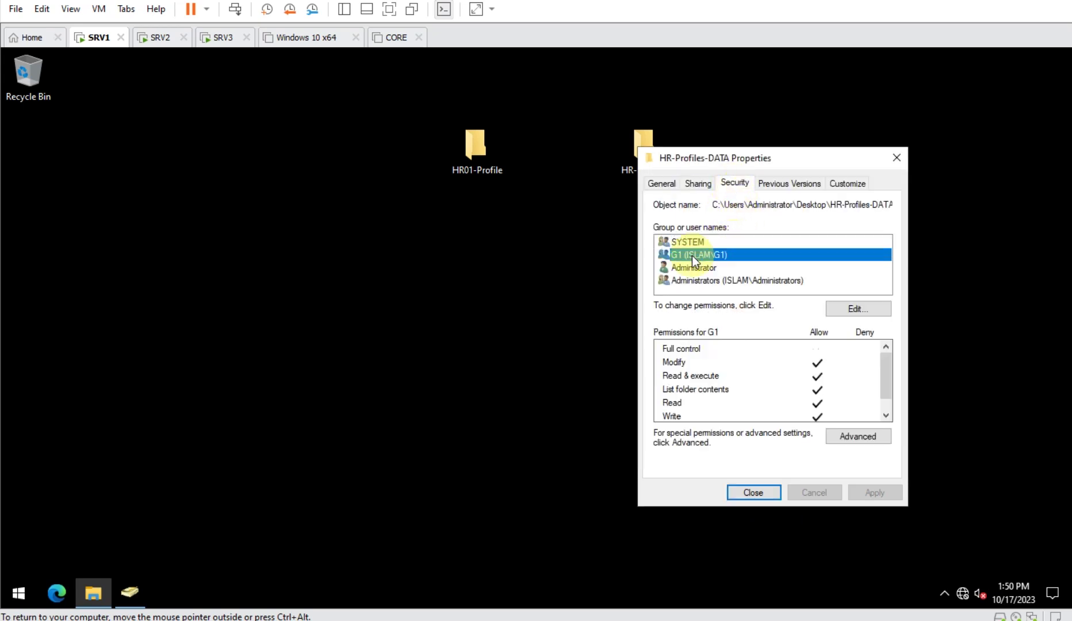
- Close the folder's properties and look up the \\Srv1\HR-Profiles-DATA share path
left_click(771, 490)
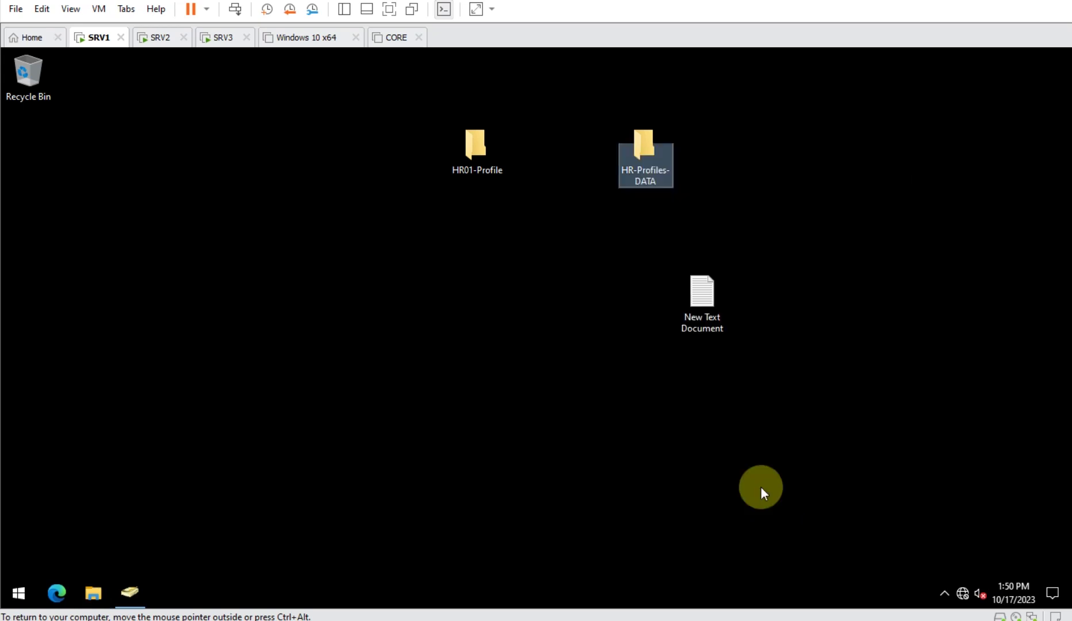
left_click(680, 488)
type("\\\\Srv1\\")
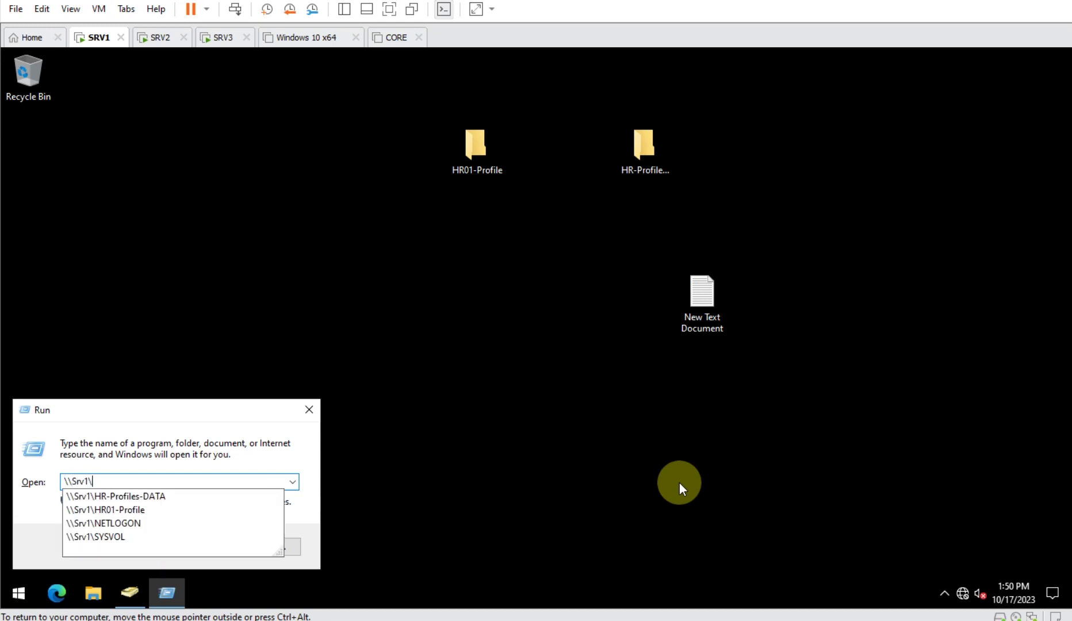
key("Down")
key("ctrl+c")
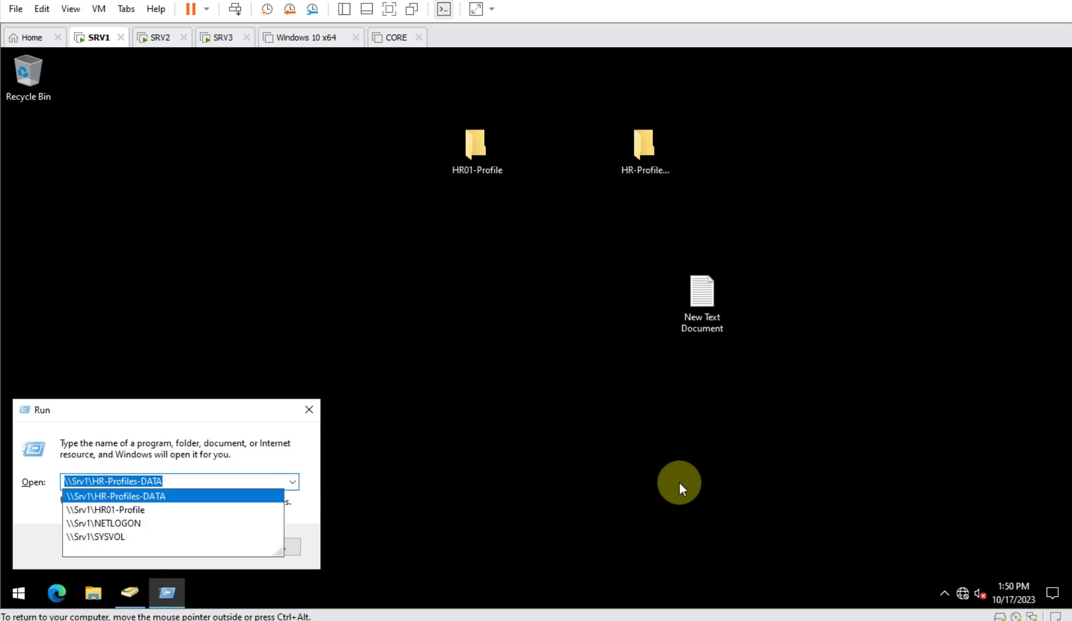
left_click(523, 490)
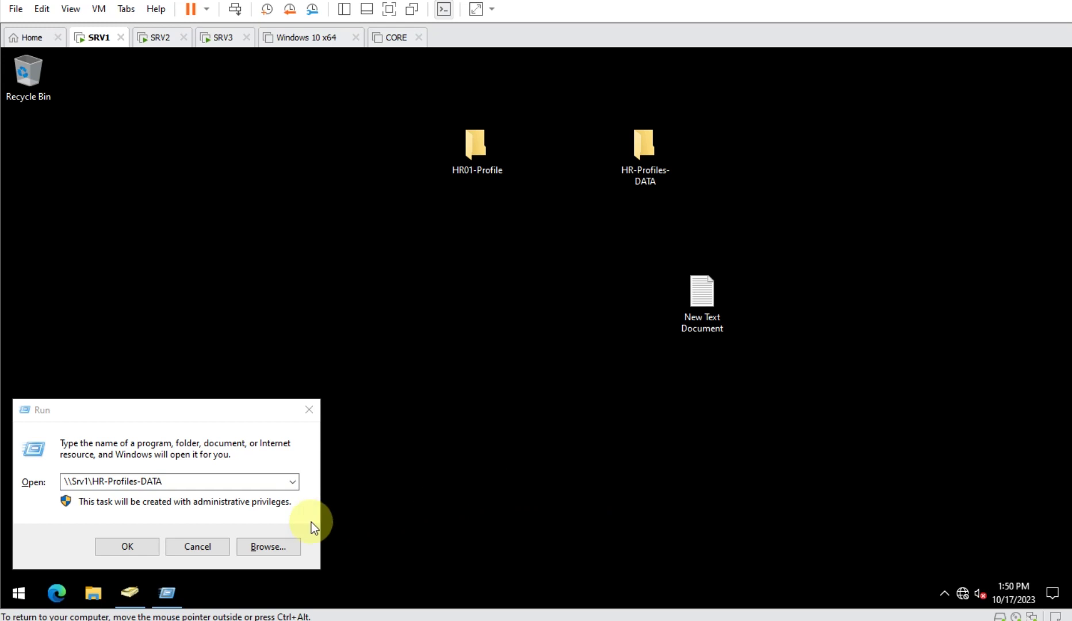
- Open the Profile tab of the combined properties for users hr02 through hr06
left_click(129, 592)
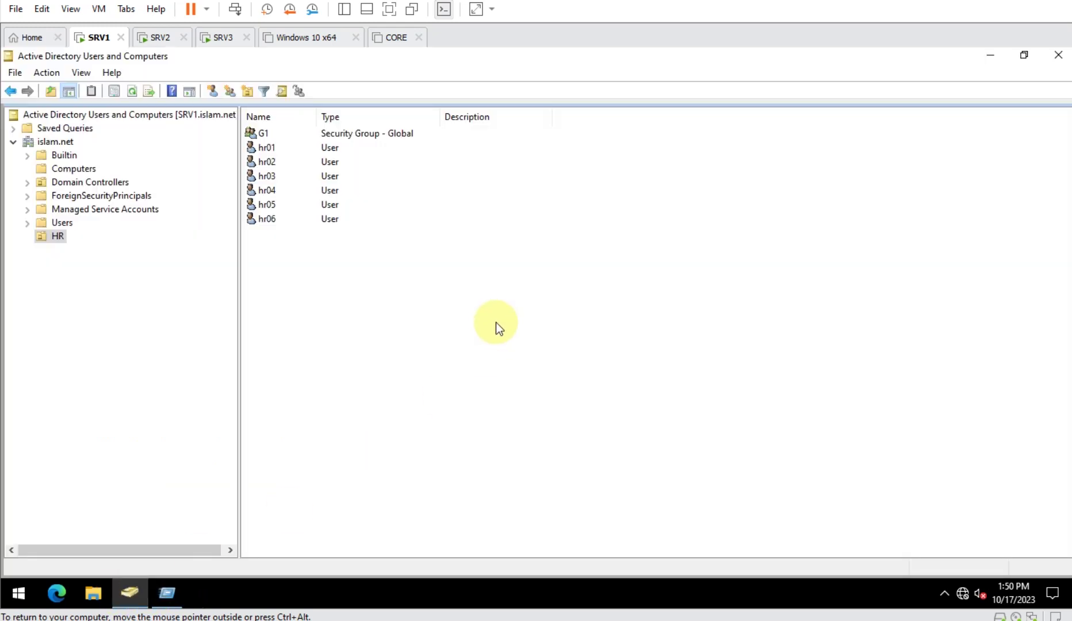
left_click(275, 160)
left_click(271, 220, "shift")
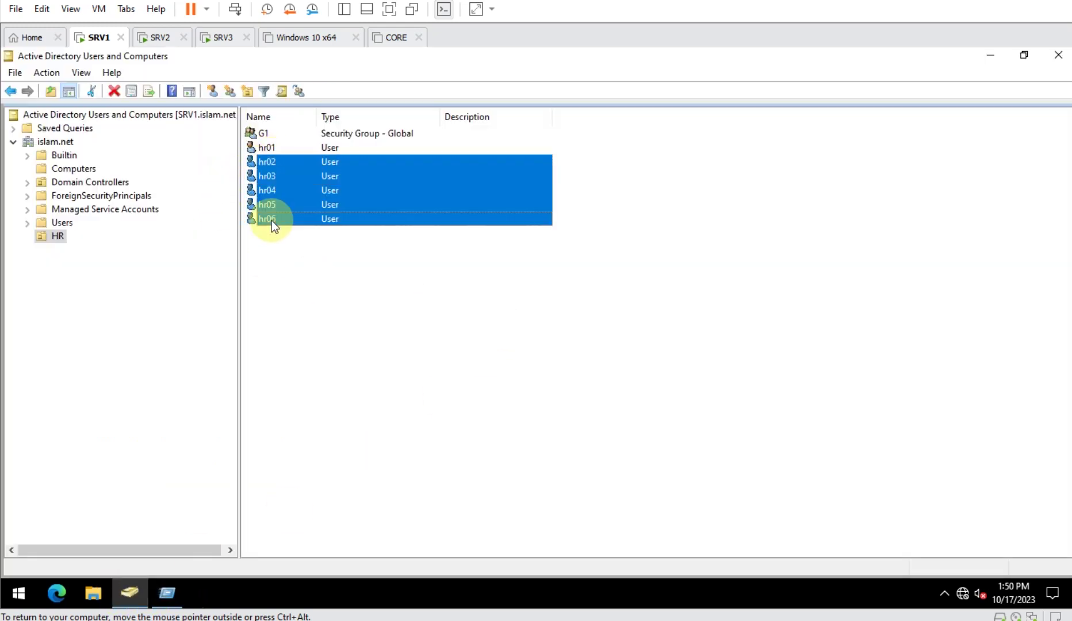
right_click(330, 198)
left_click(385, 362)
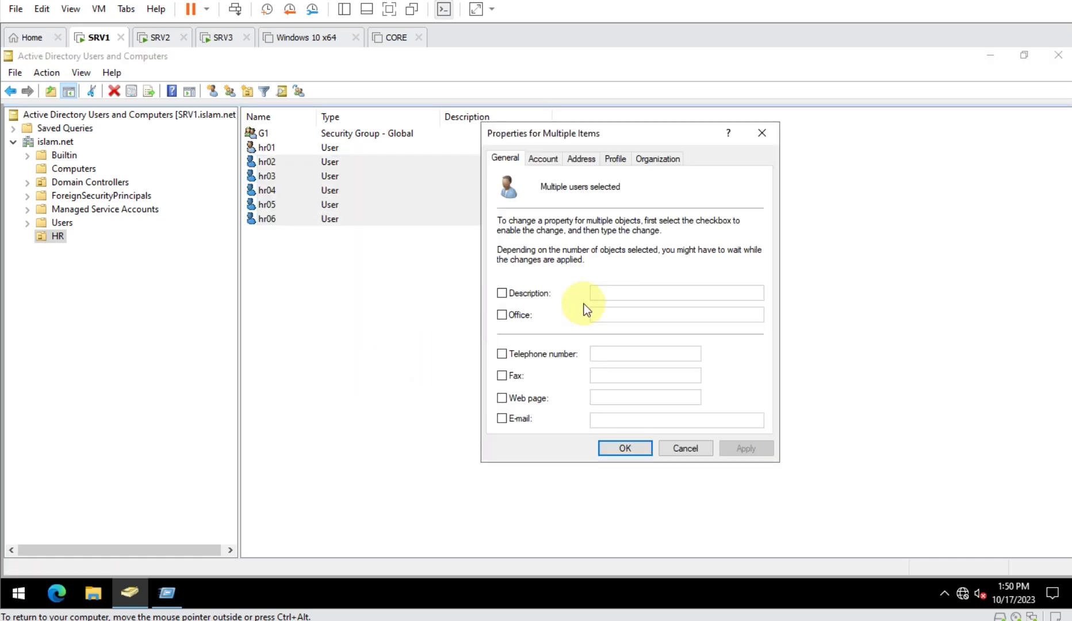
left_click(611, 162)
- Set the profile path to \\Srv1\HR-Profiles-DATA\%username% for all selected users and apply
left_click(531, 235)
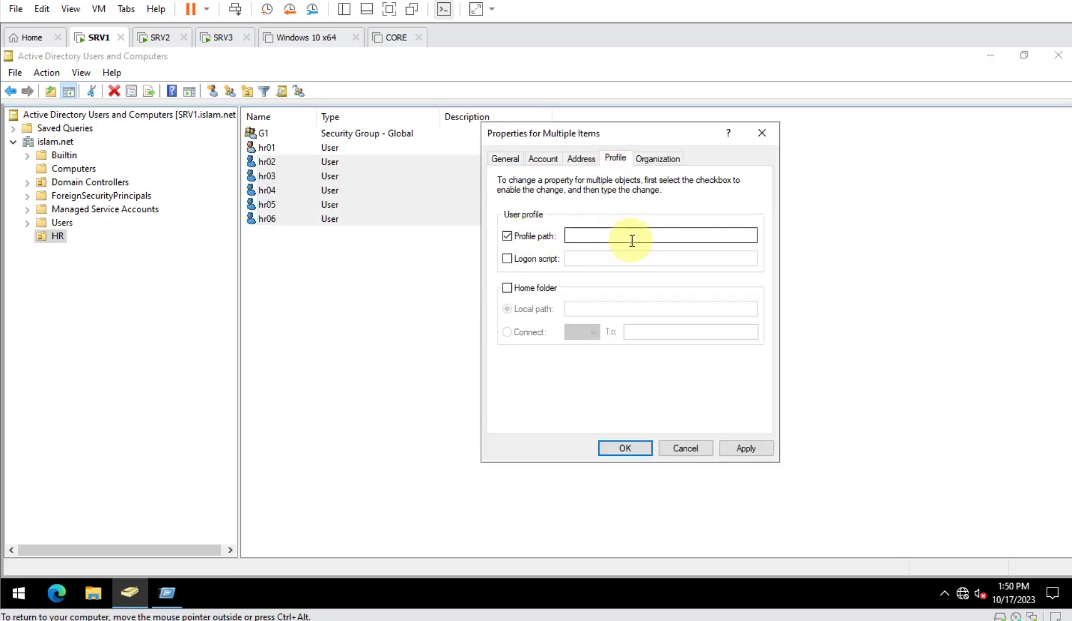
left_click(631, 240)
key("ctrl+v")
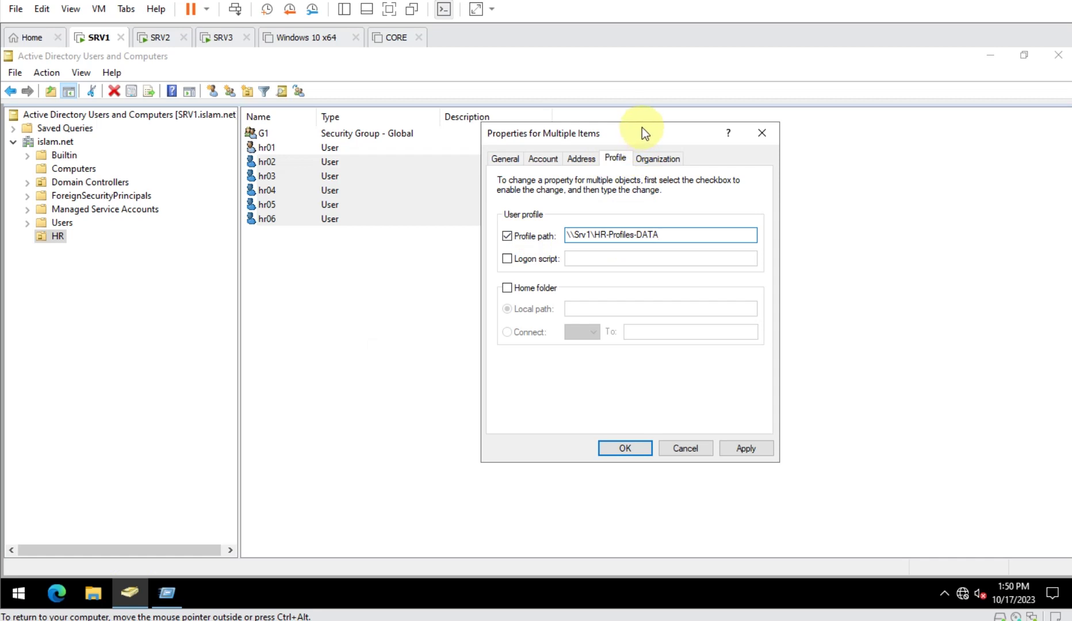
left_click_drag(641, 131, 778, 165)
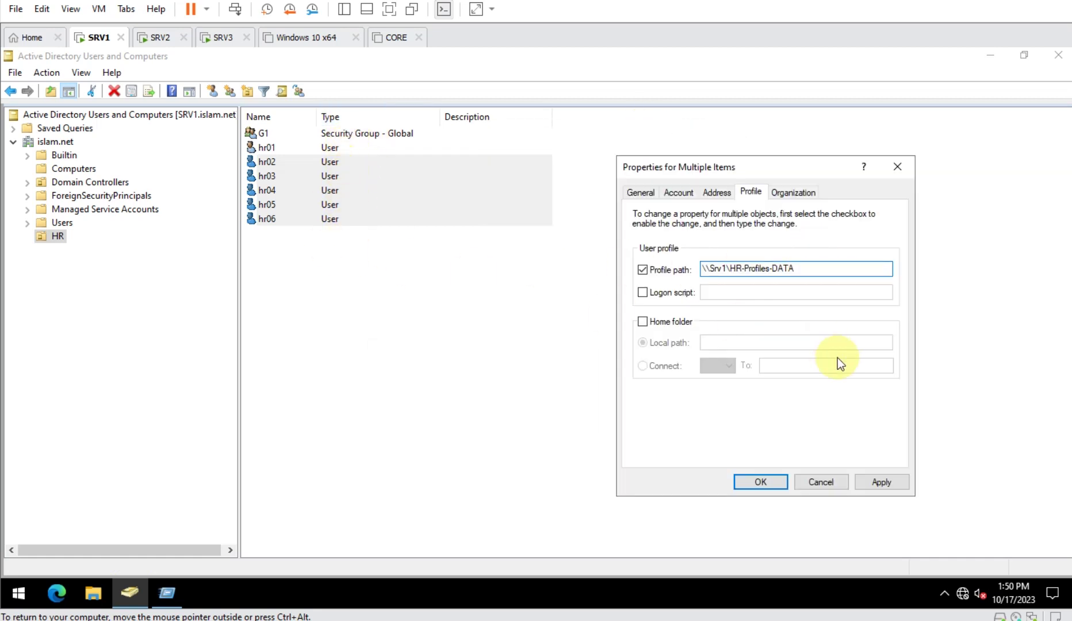
type("\\%username%")
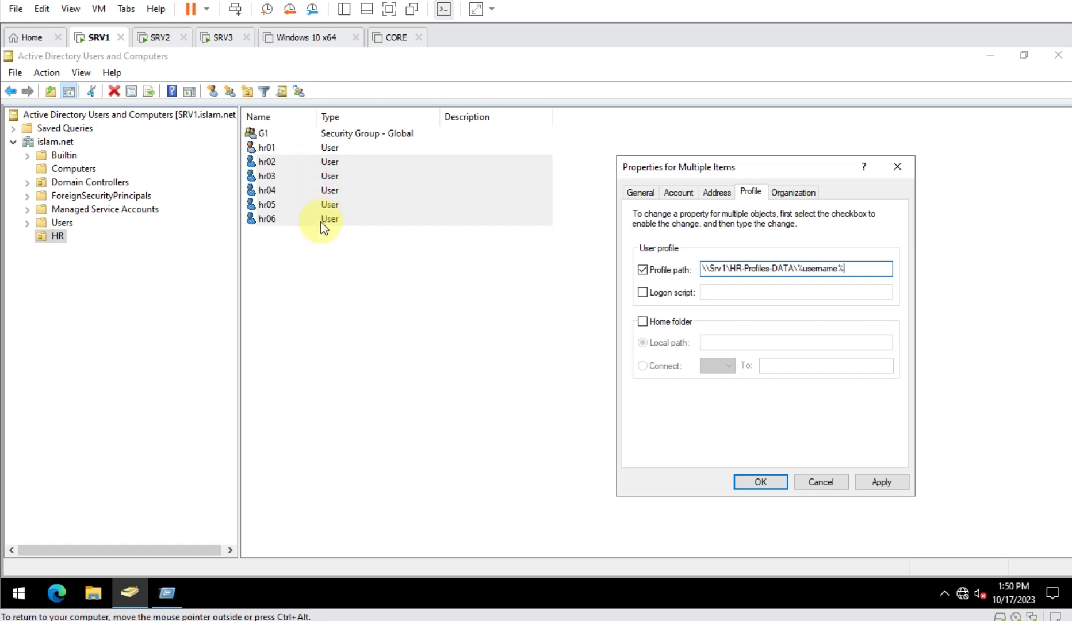
left_click(892, 483)
left_click(760, 482)
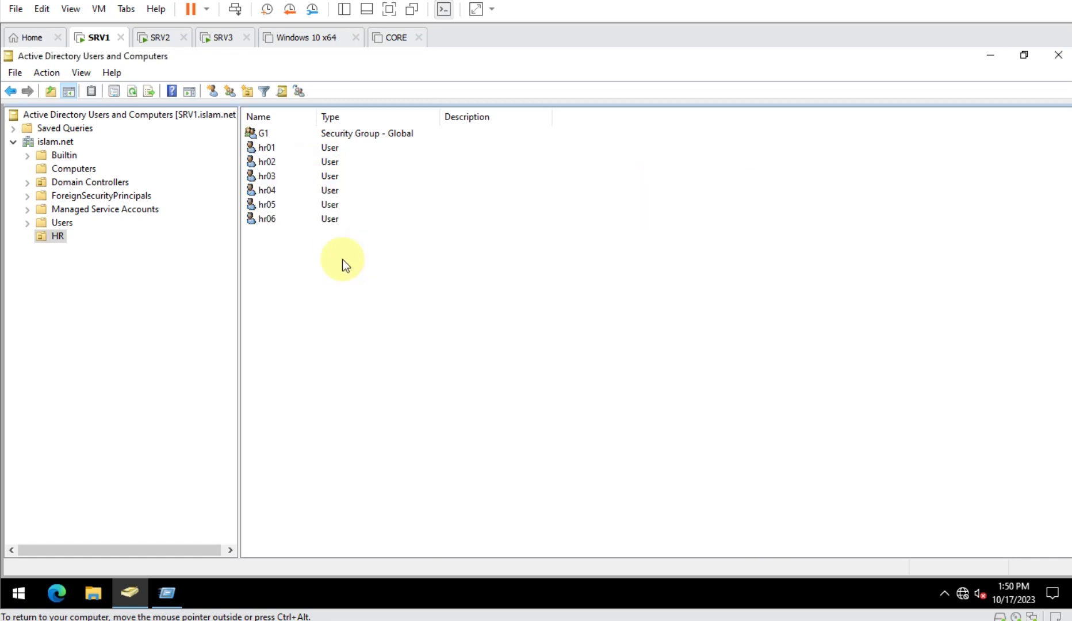
- Inspect hr02's and hr04's roaming profile paths, then list SRV2 and SRV3 under Computers
left_click(299, 162)
double_click(299, 161)
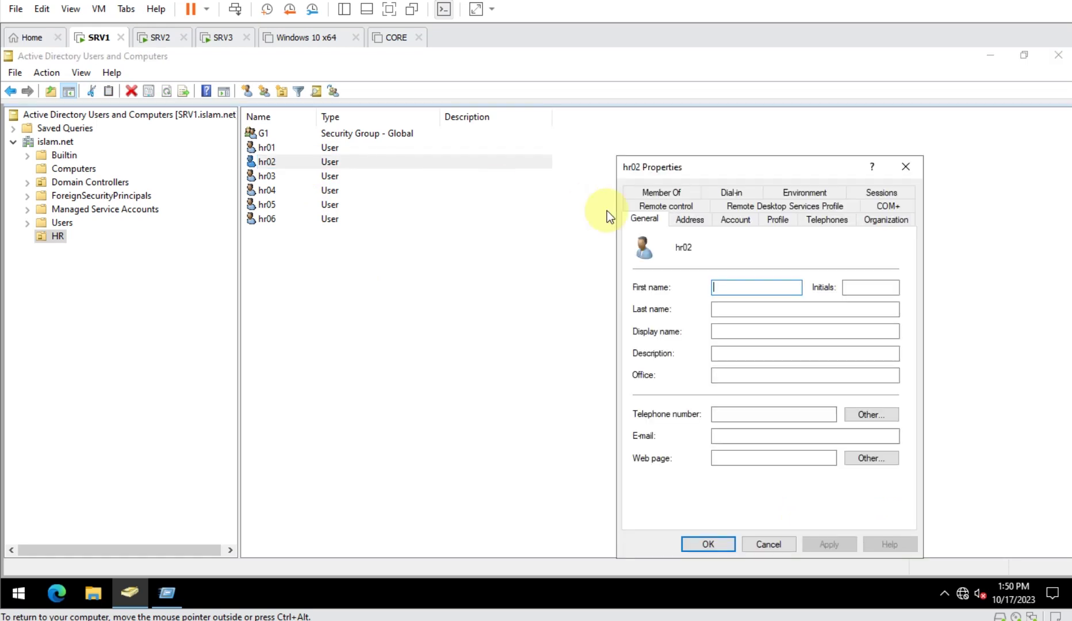
left_click(778, 224)
key("Escape")
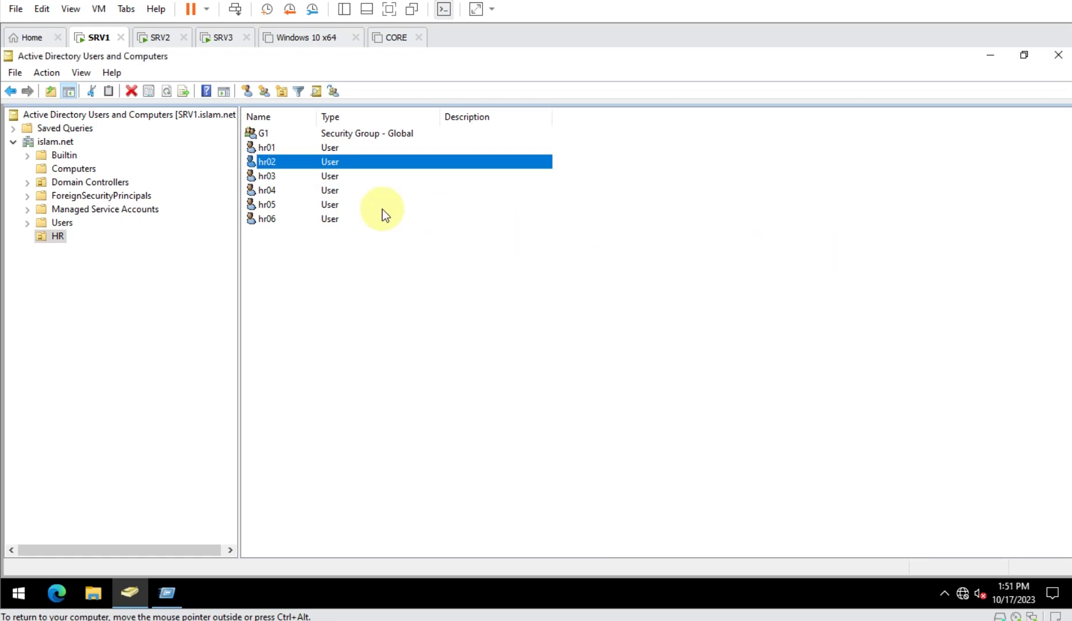
double_click(351, 194)
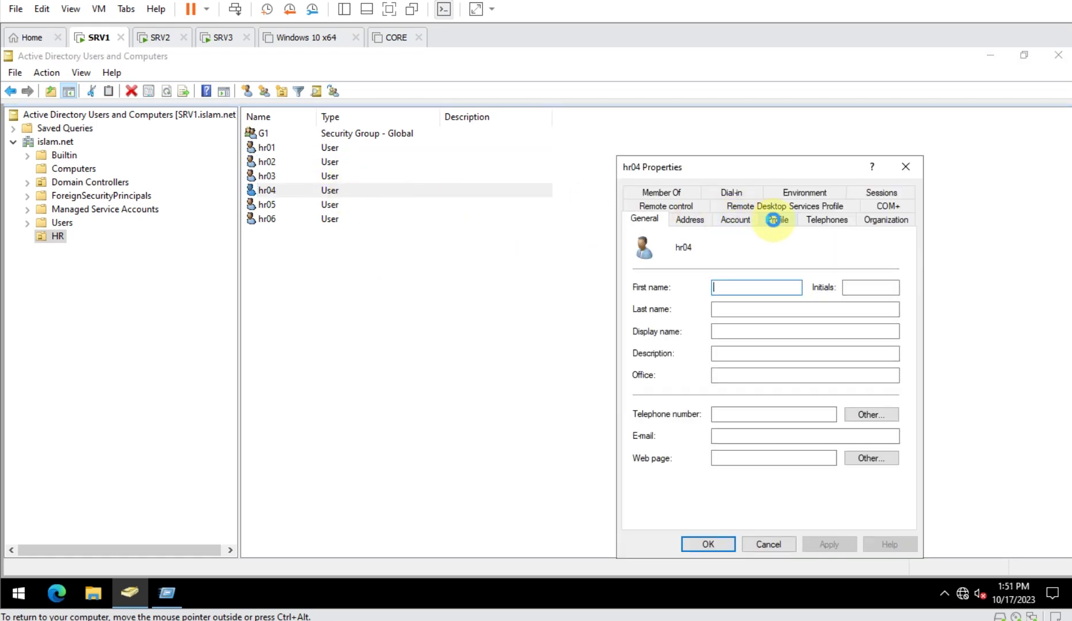
left_click(778, 220)
left_click(850, 264)
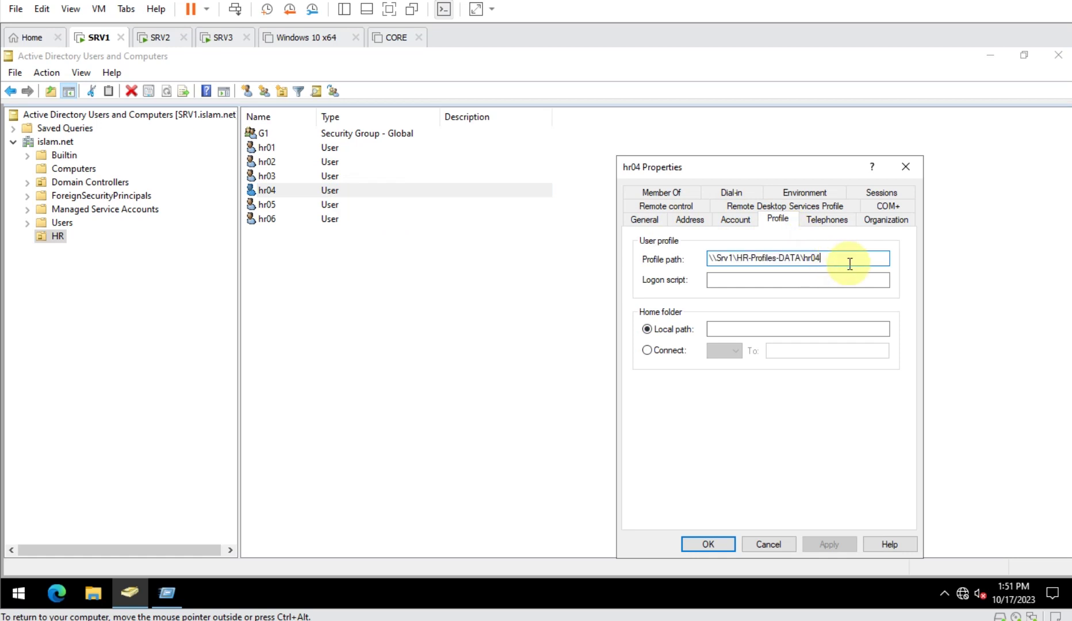
key("Escape")
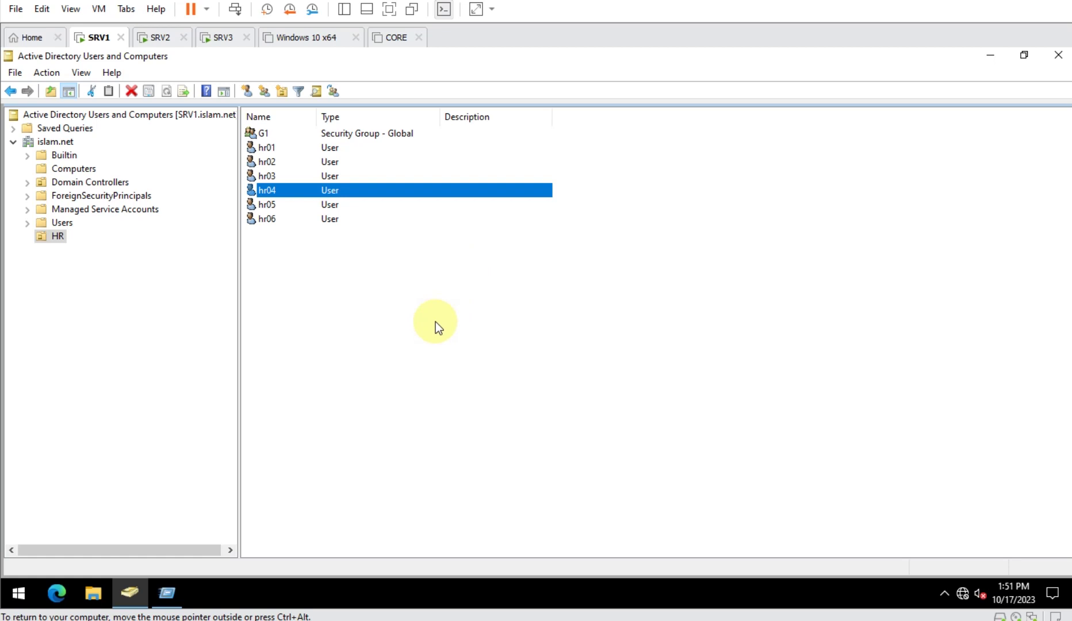
left_click(93, 170)
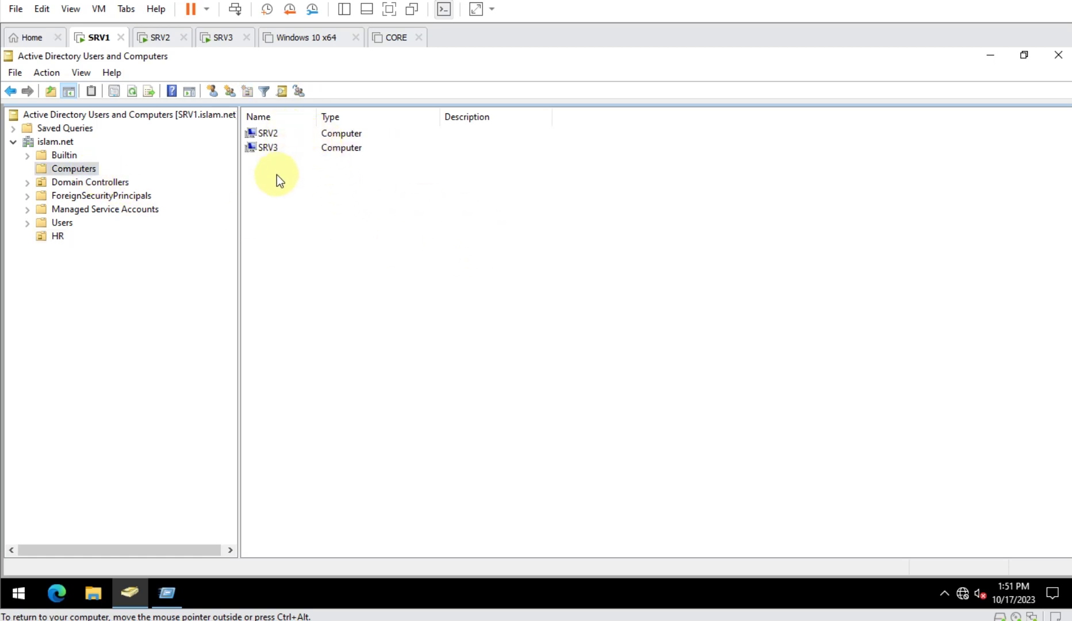
- Create an organizational unit named HR-Computers under the islam.net domain
right_click(59, 144)
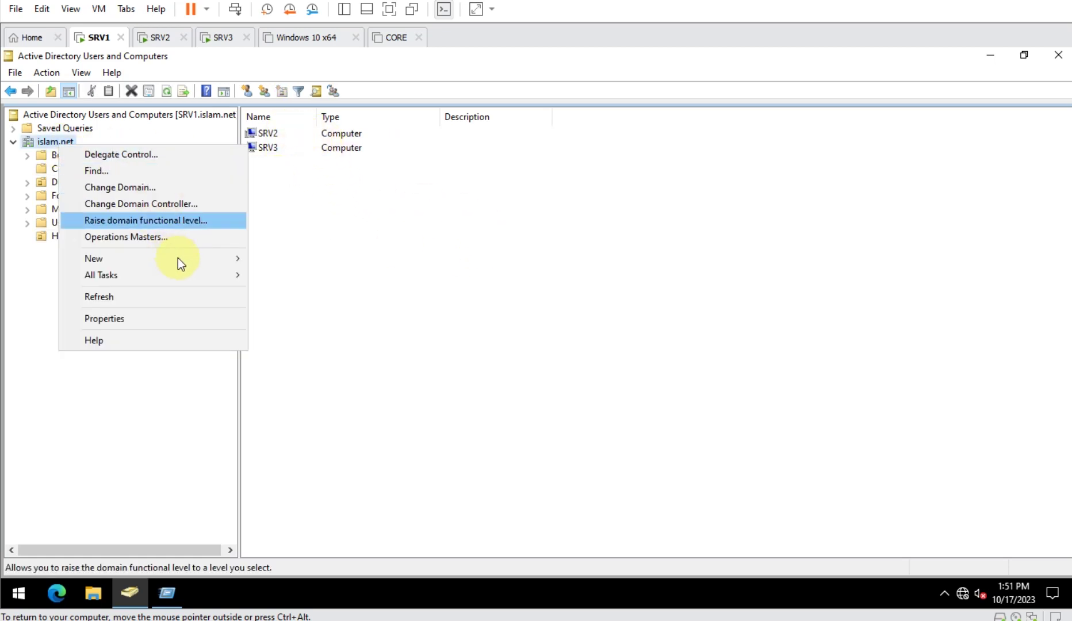
mouse_move(182, 261)
left_click(328, 375)
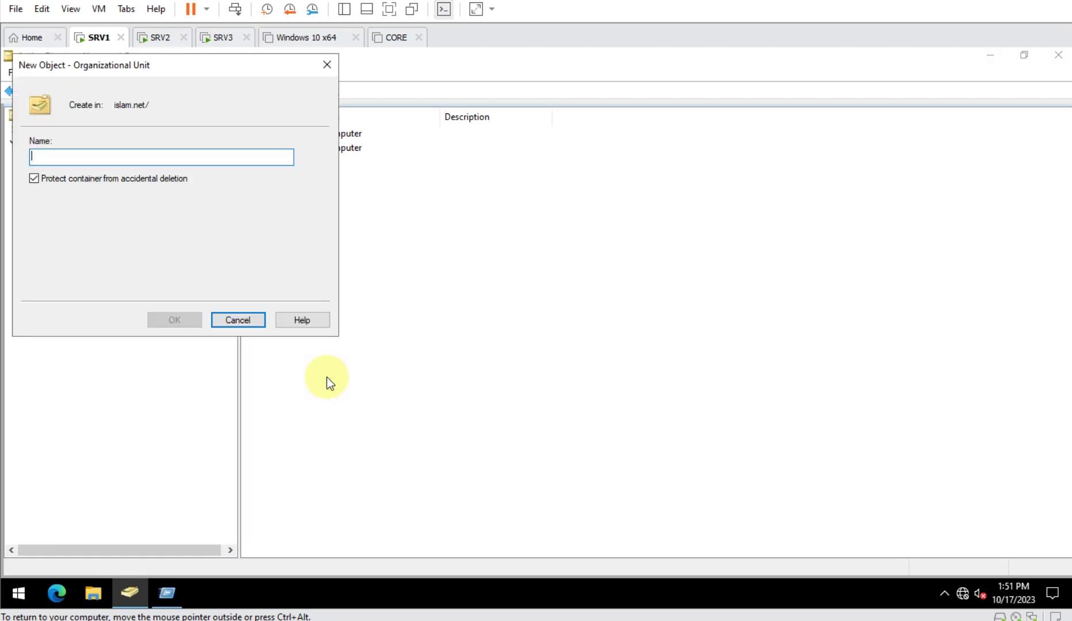
type("HR-COmputers")
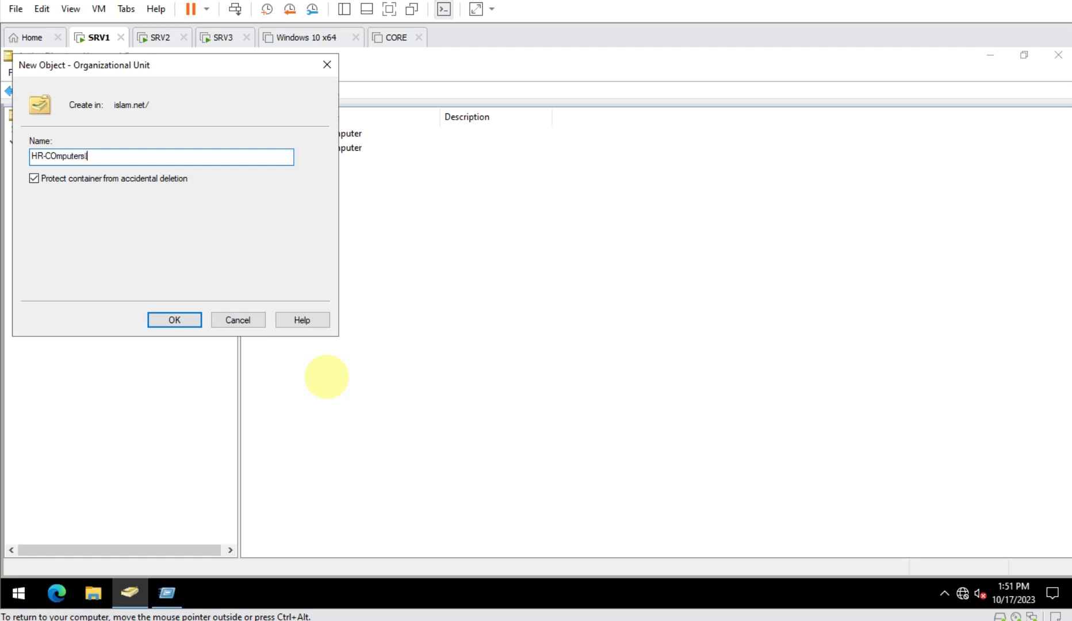
key("BackSpace")
key("BackSpace")
key("BackSpace")
key("BackSpace")
key("BackSpace")
key("BackSpace")
key("BackSpace")
key("BackSpace")
type("omputers")
key("Return")
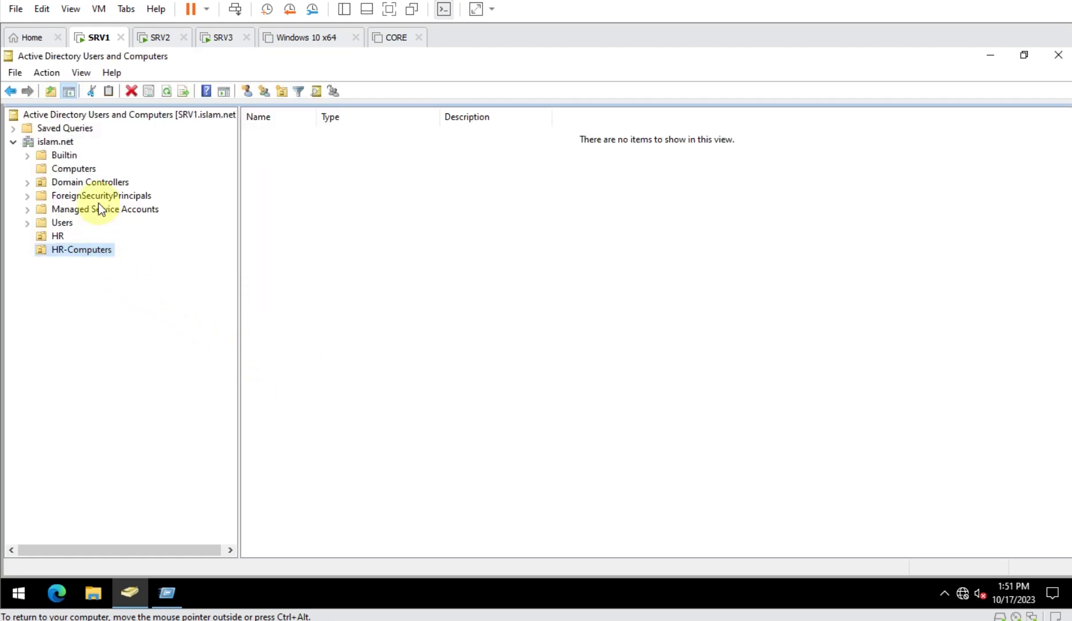
- Move the SRV2 and SRV3 computer accounts from Computers into HR-Computers
left_click(74, 169)
left_click_drag(277, 175, 271, 134)
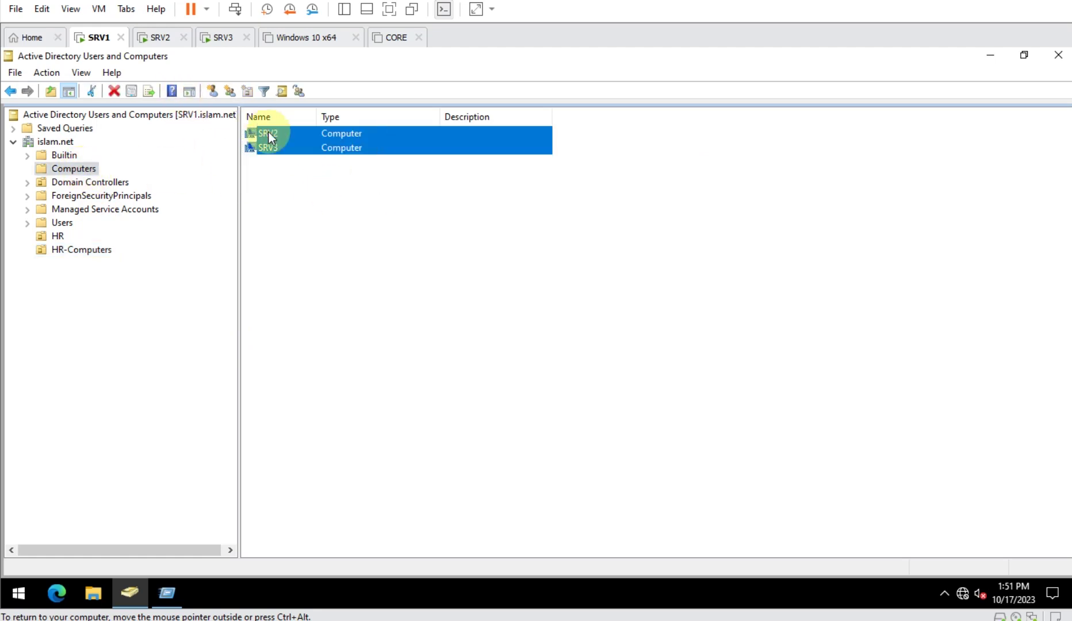
right_click(281, 139)
left_click(310, 197)
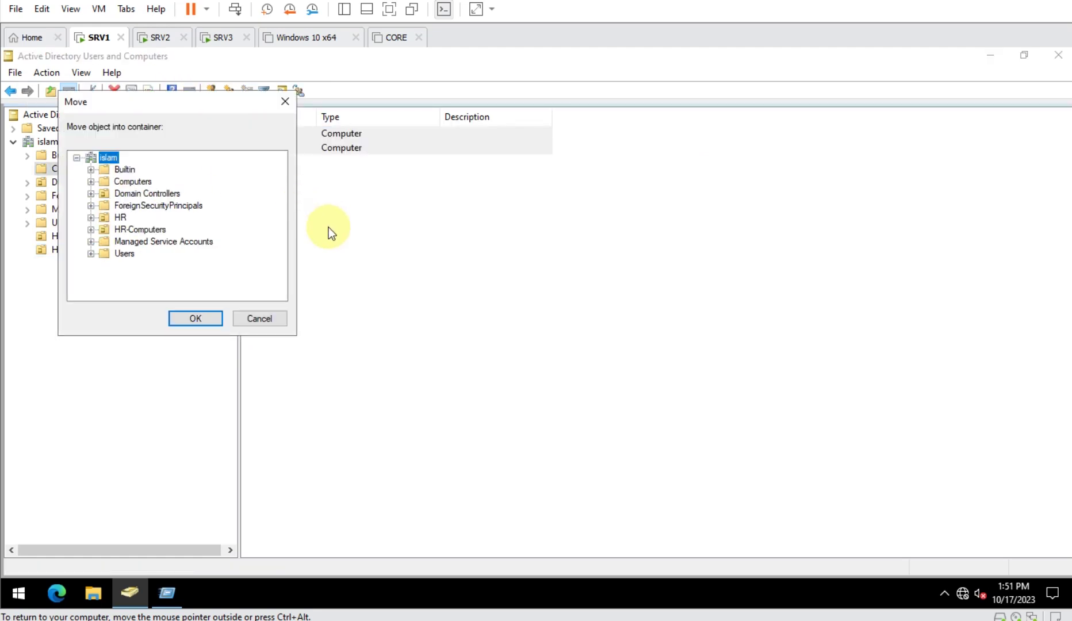
left_click(130, 230)
left_click(195, 318)
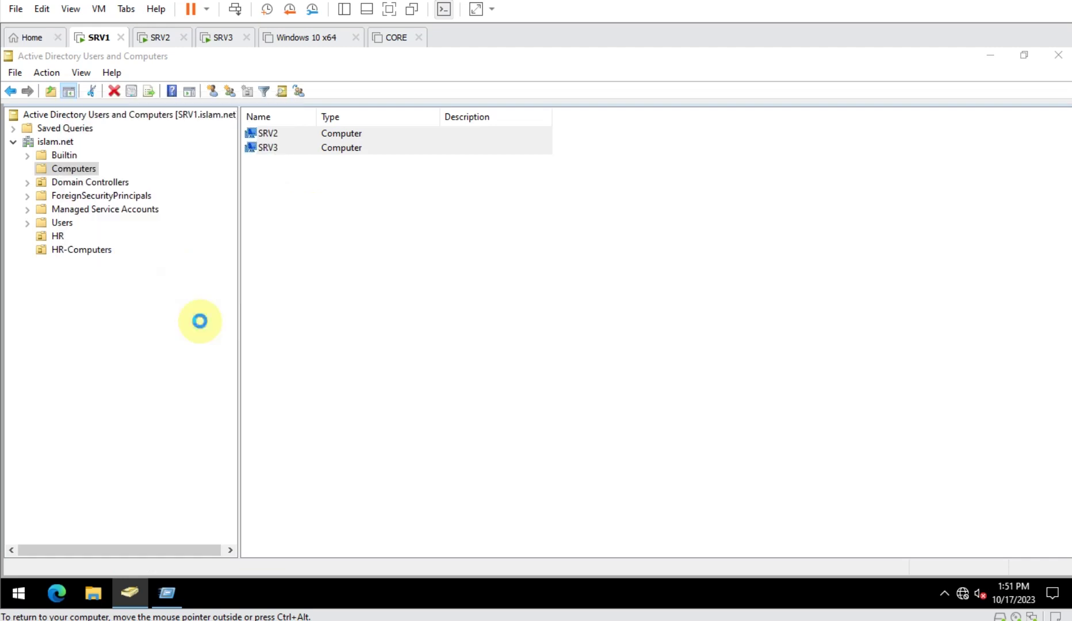
left_click(86, 249)
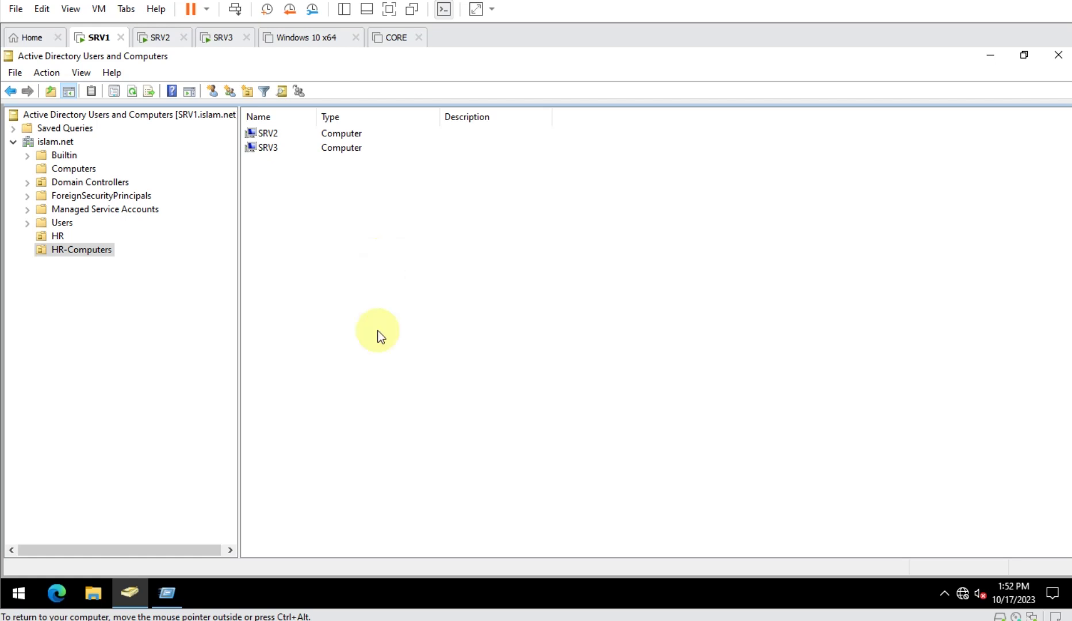
- Launch Group Policy Management by running gpmc.msc
left_click(19, 594)
right_click(18, 597)
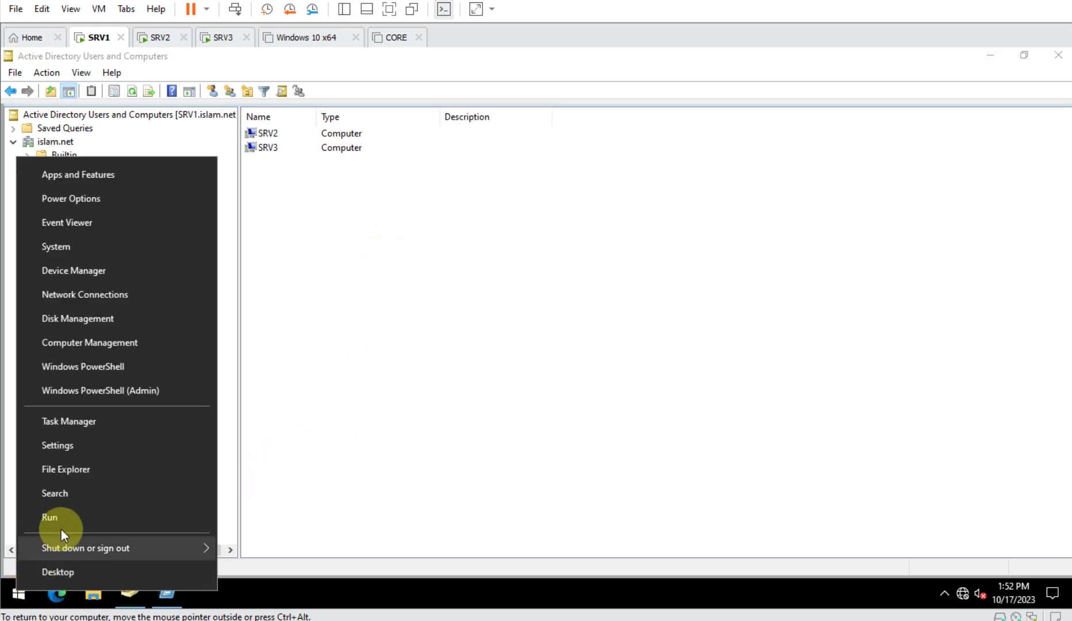
left_click(67, 514)
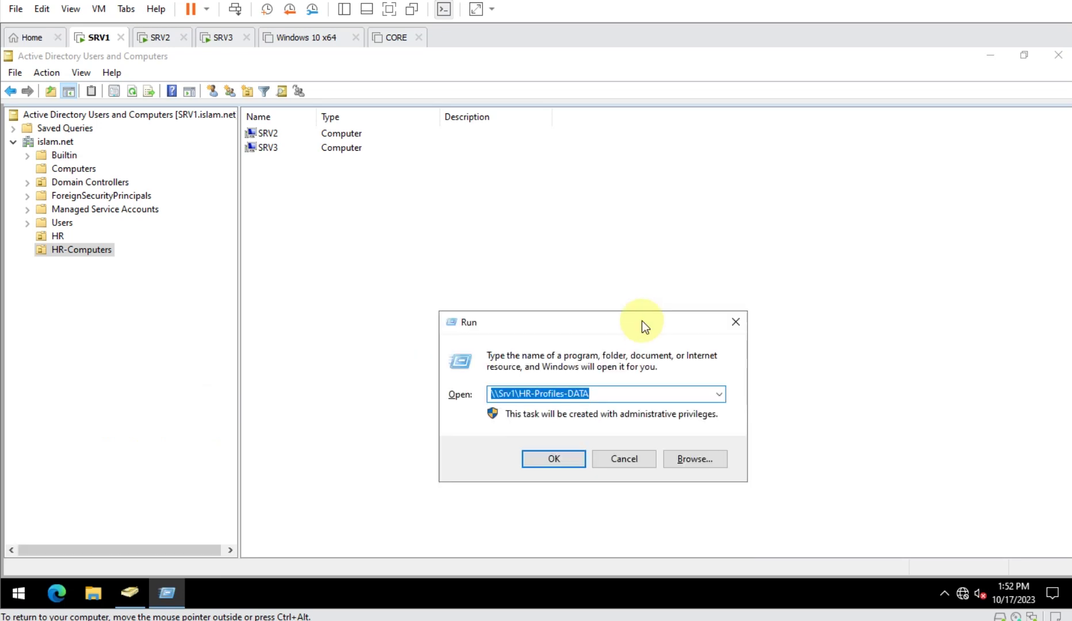
type("gpmc")
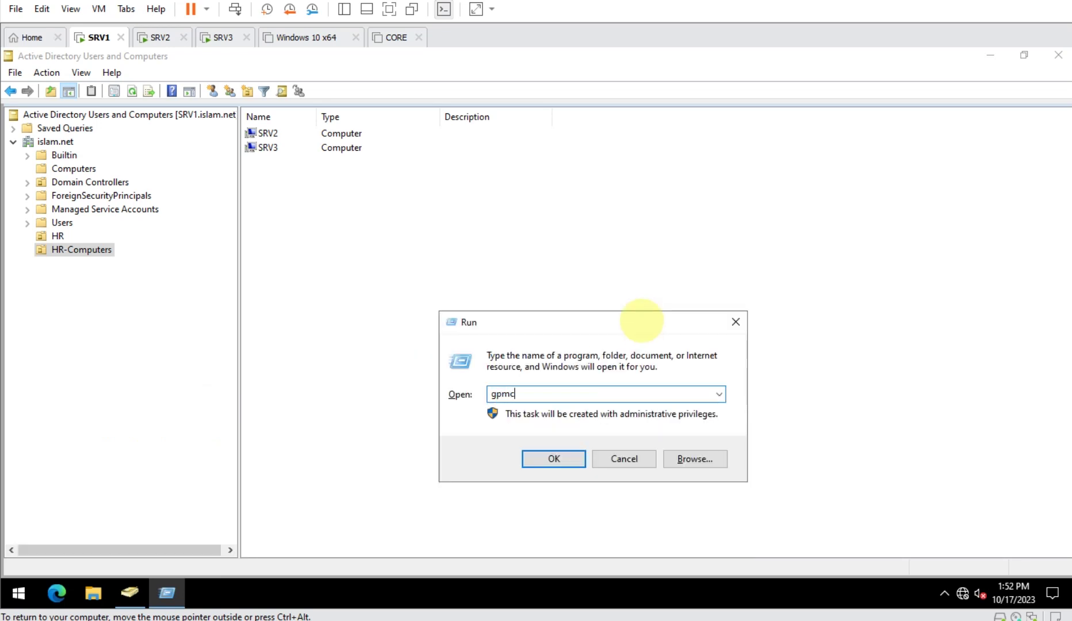
type(".msc")
key("Return")
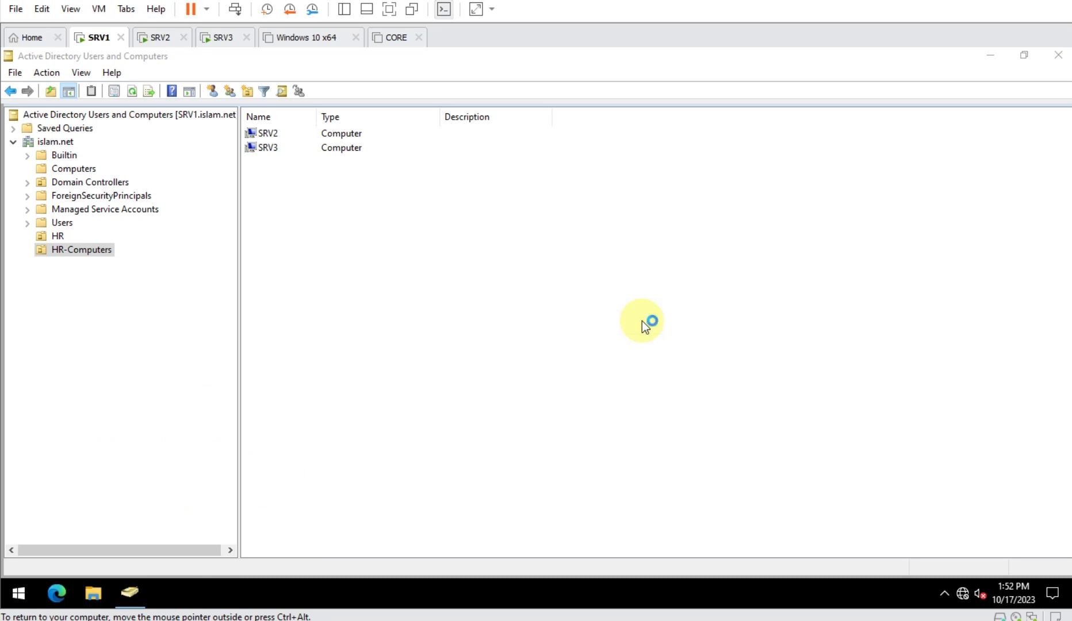
- Maximize the console and expand the forest down to the islam.net domain
left_click_drag(416, 155, 529, 96)
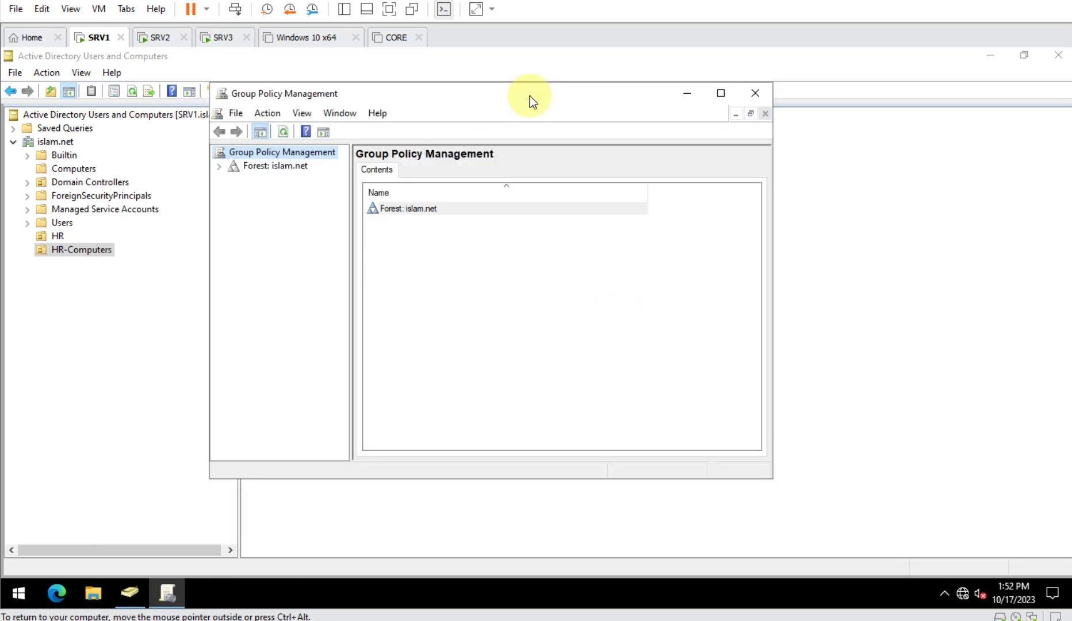
double_click(530, 96)
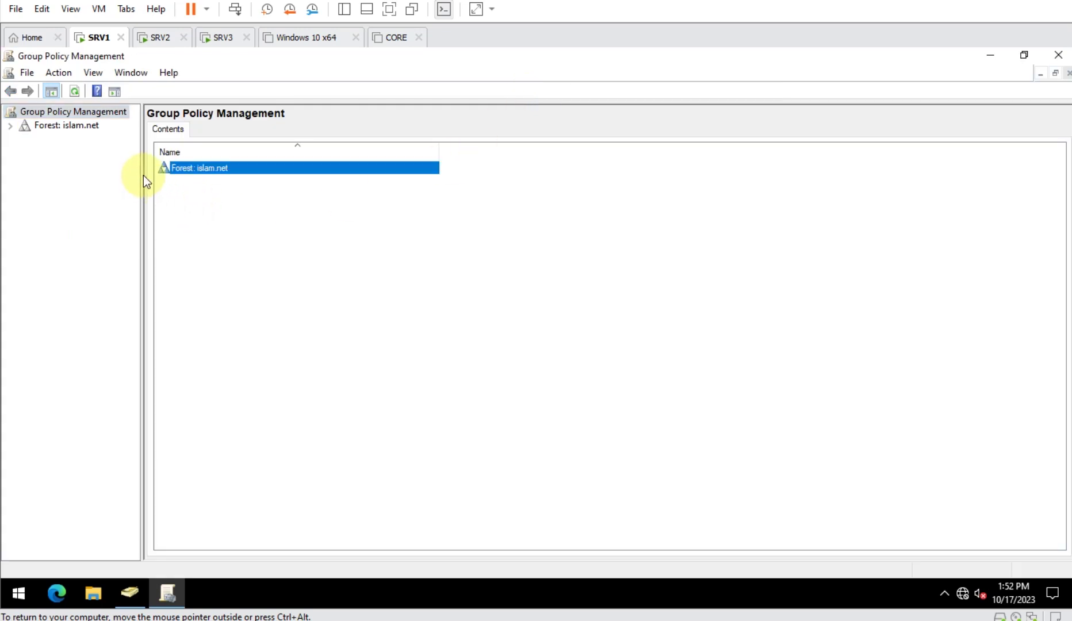
left_click_drag(143, 176, 256, 175)
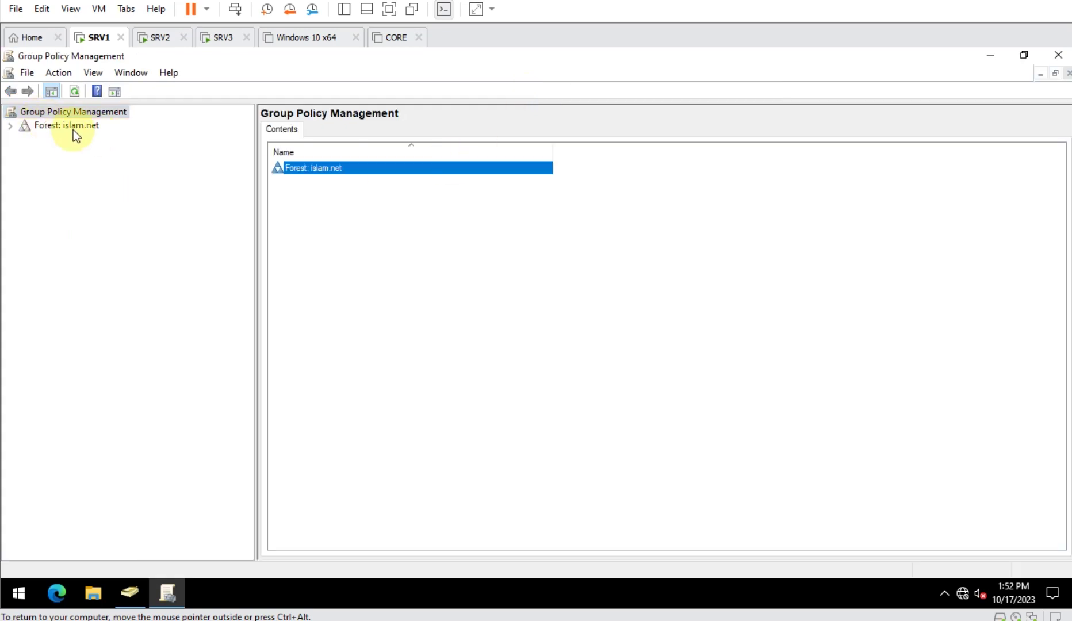
double_click(73, 127)
double_click(66, 139)
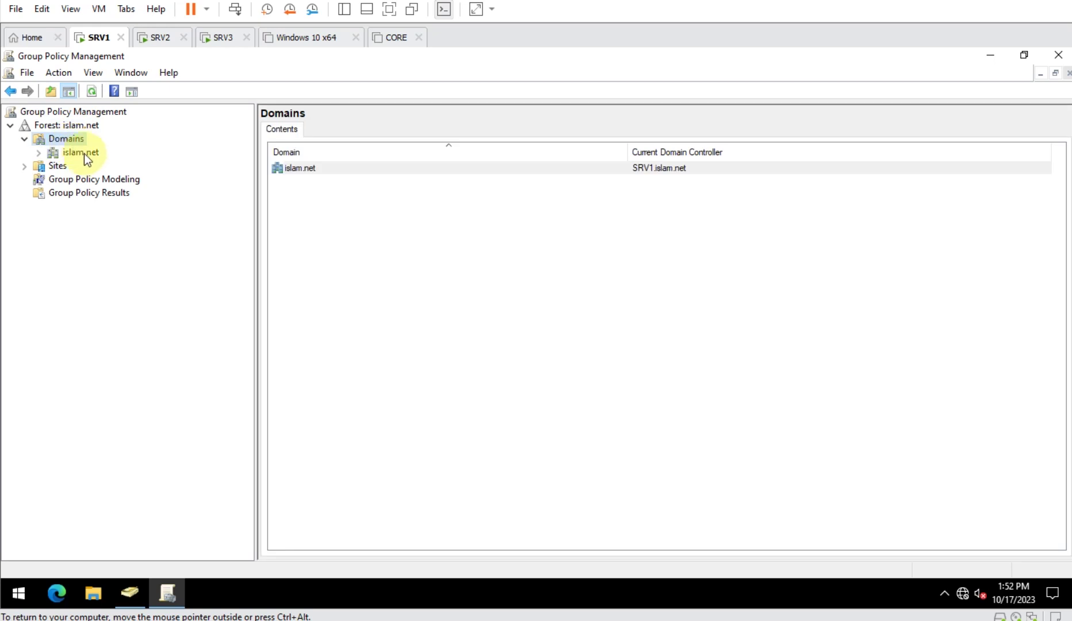
double_click(85, 153)
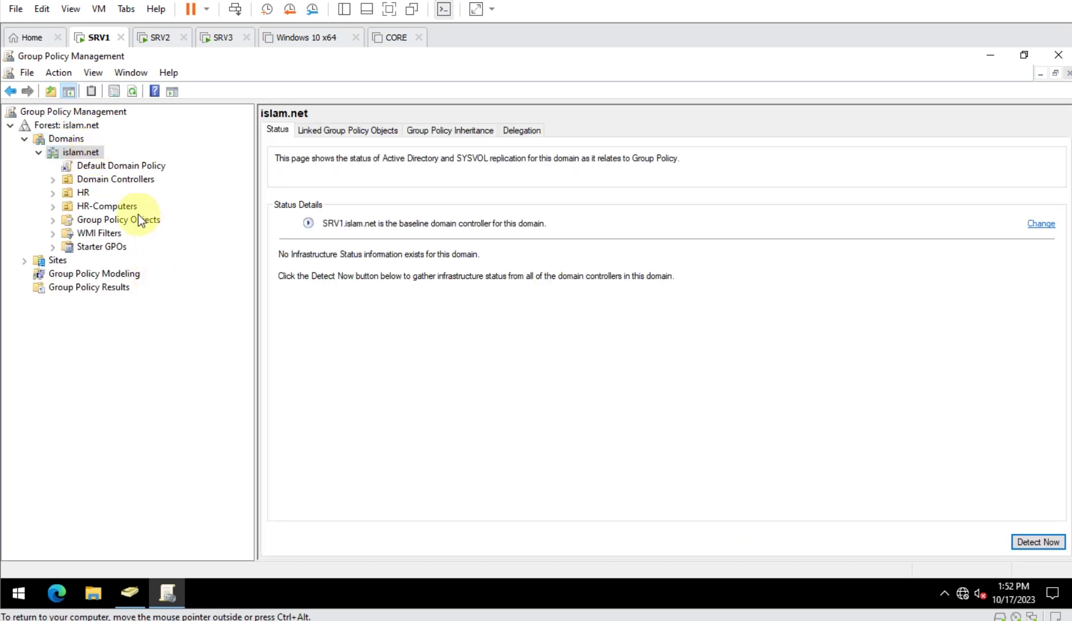
- Create a GPO named new linked to HR-Computers and open it for editing
left_click(105, 206)
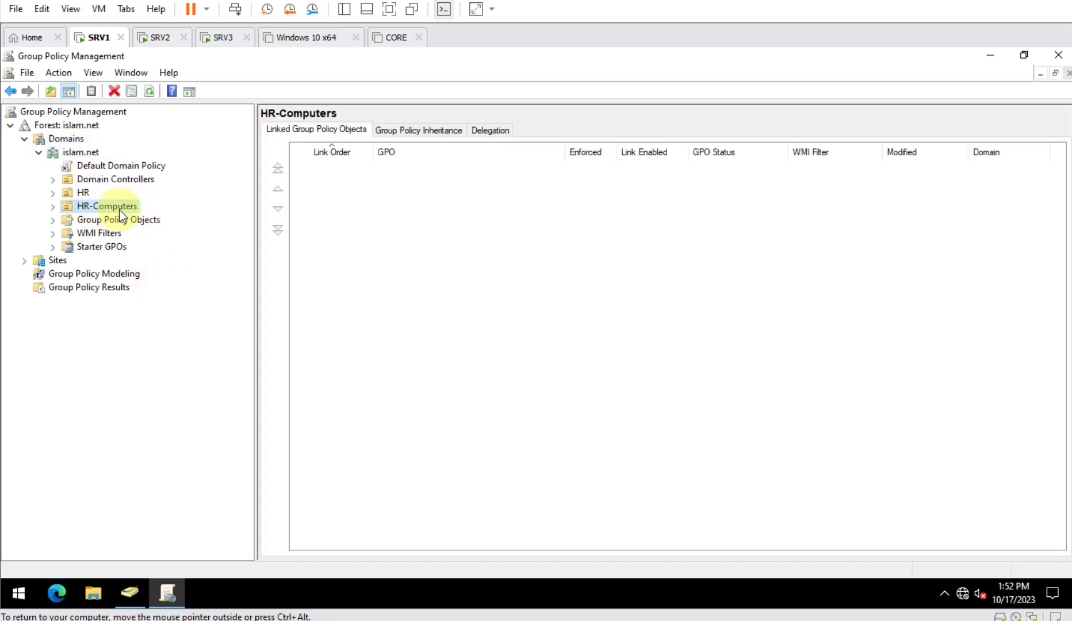
right_click(119, 211)
left_click(163, 218)
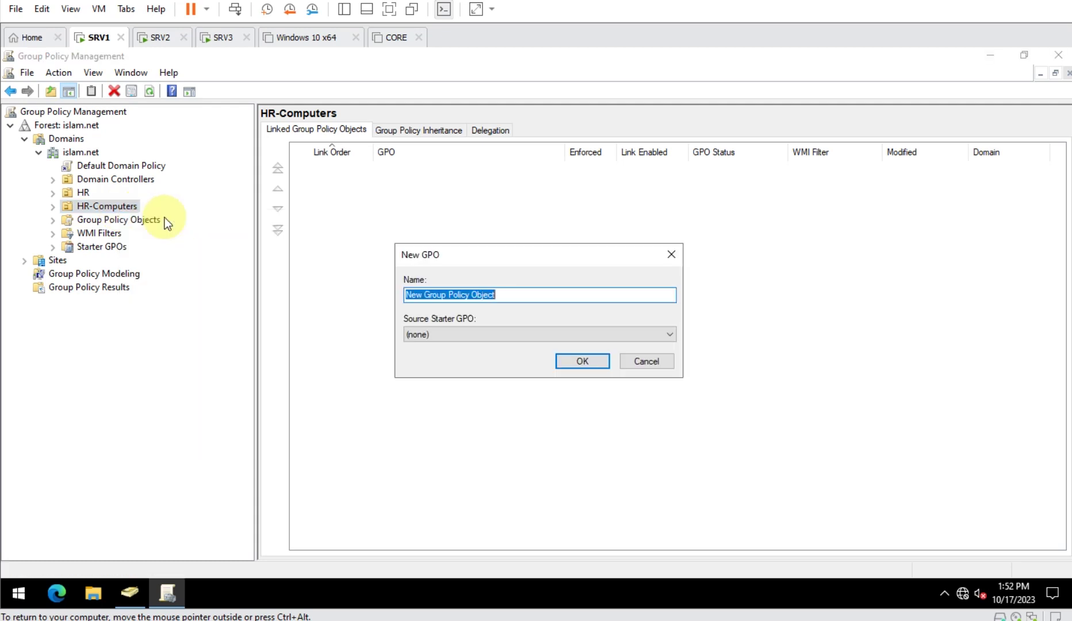
type("new")
key("Return")
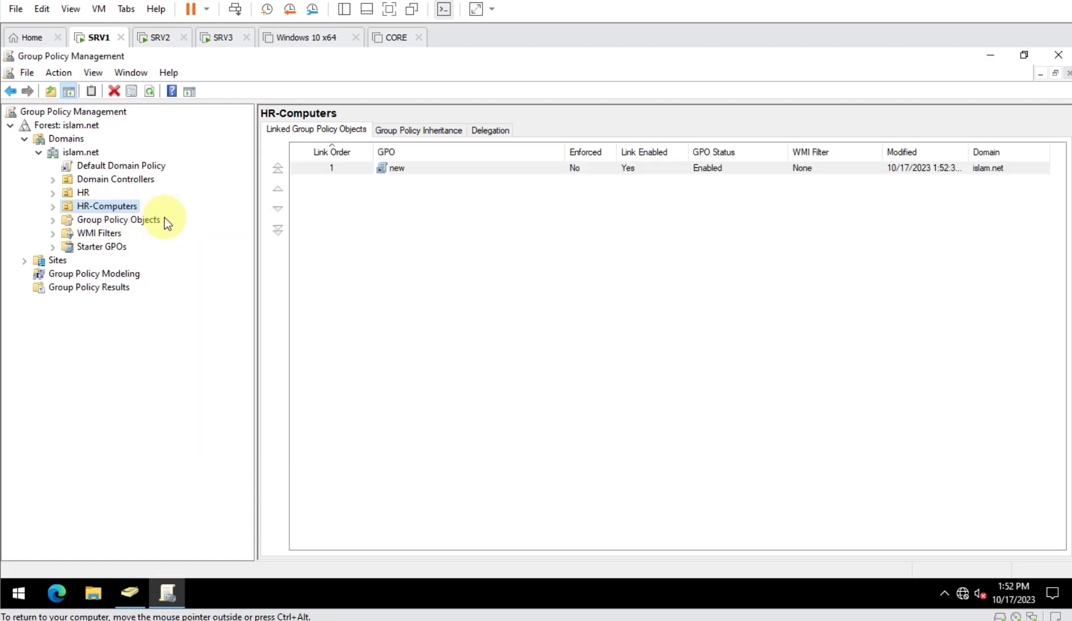
right_click(500, 173)
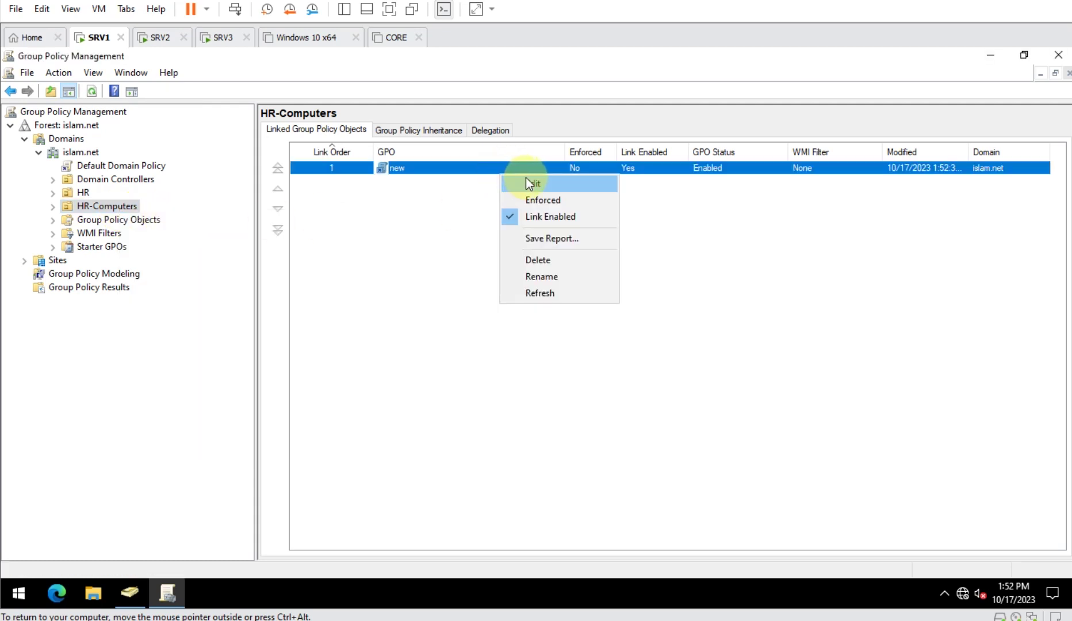
left_click(526, 177)
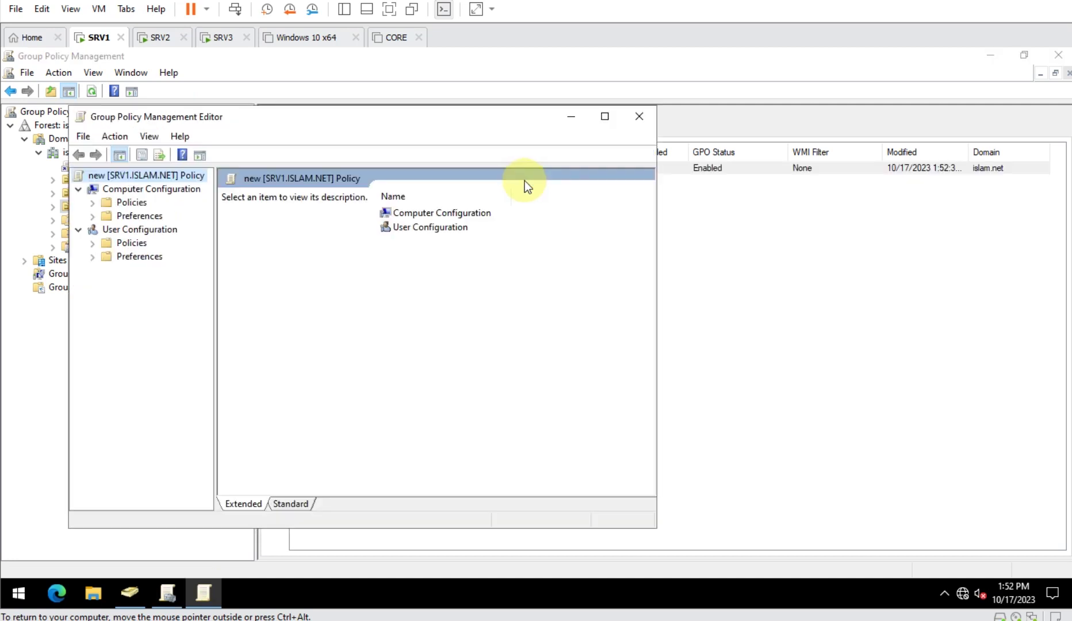
- Browse to Computer Policies > Administrative Templates > System > User Profiles and widen the Setting column
double_click(525, 126)
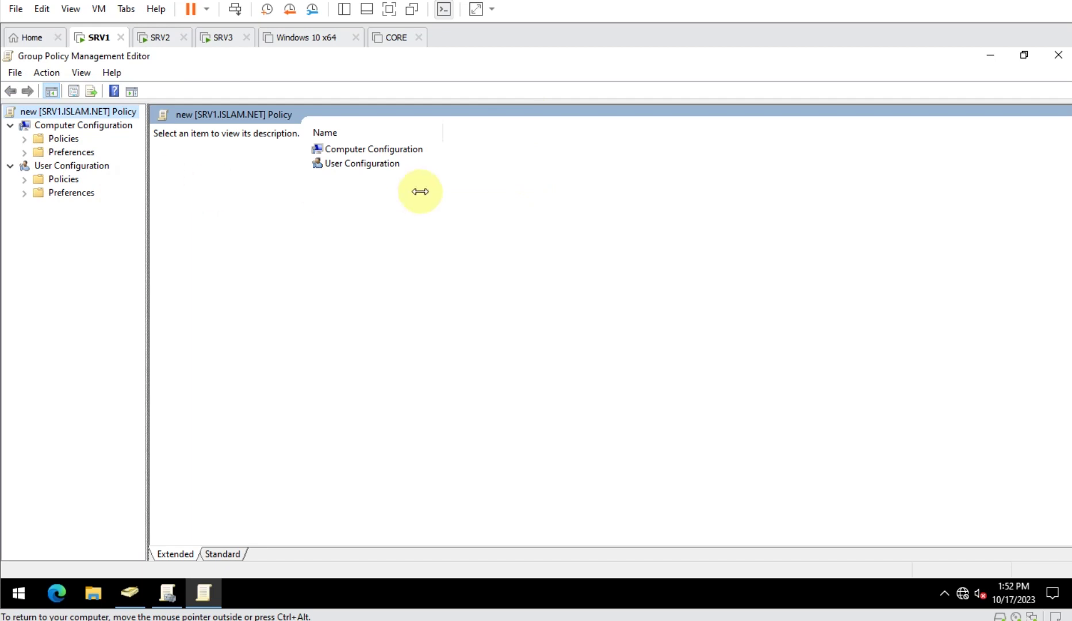
left_click_drag(420, 192, 421, 192)
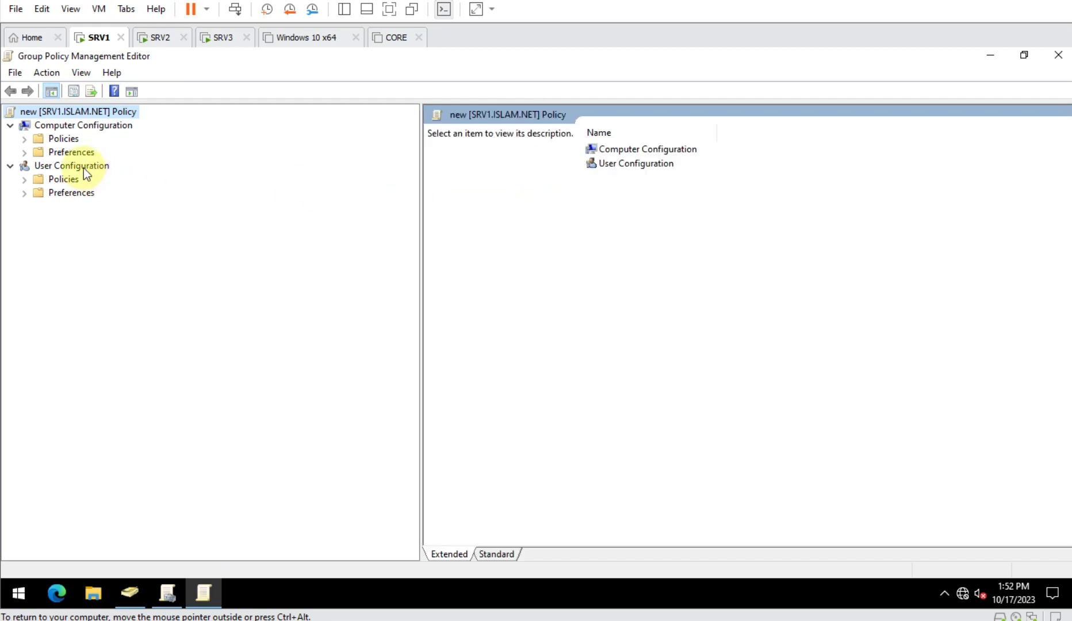
double_click(64, 143)
double_click(118, 183)
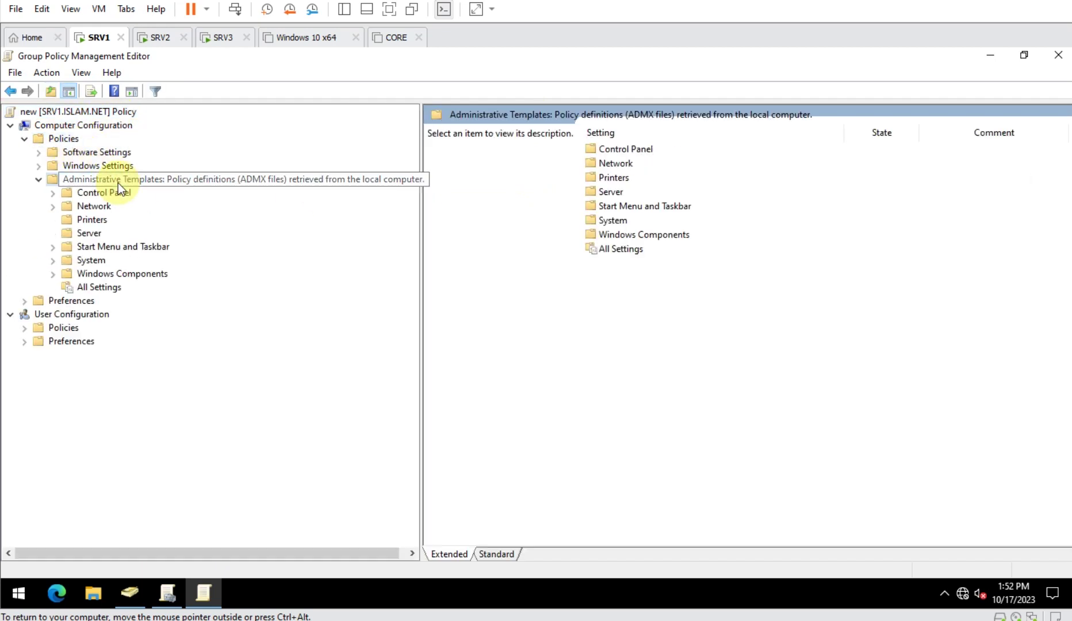
double_click(90, 261)
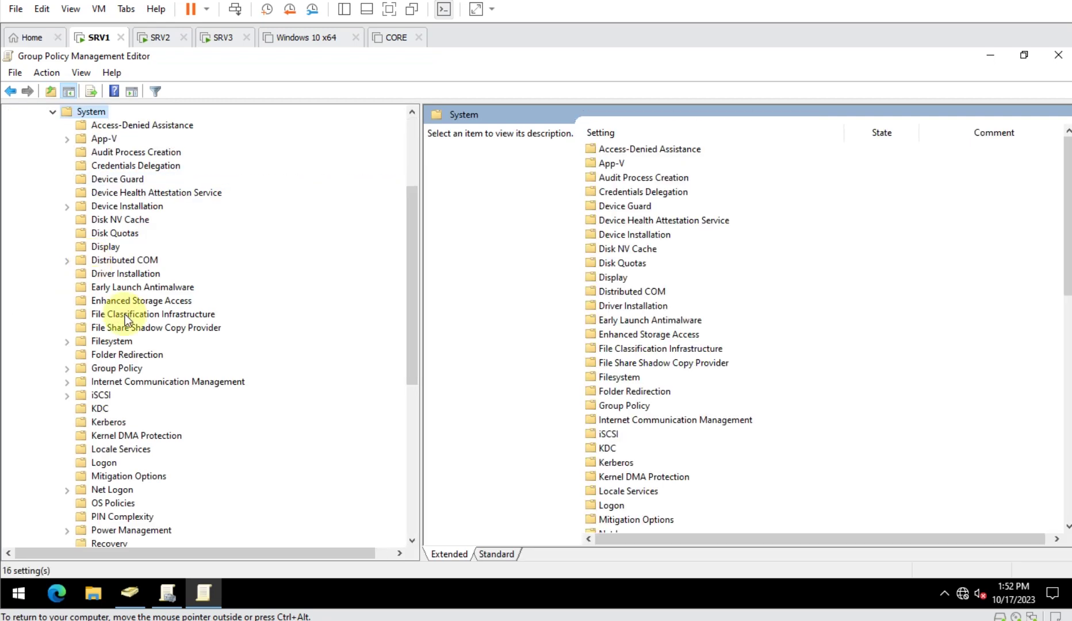
scroll(173, 415, "down", 5)
scroll(158, 484, "down", 2)
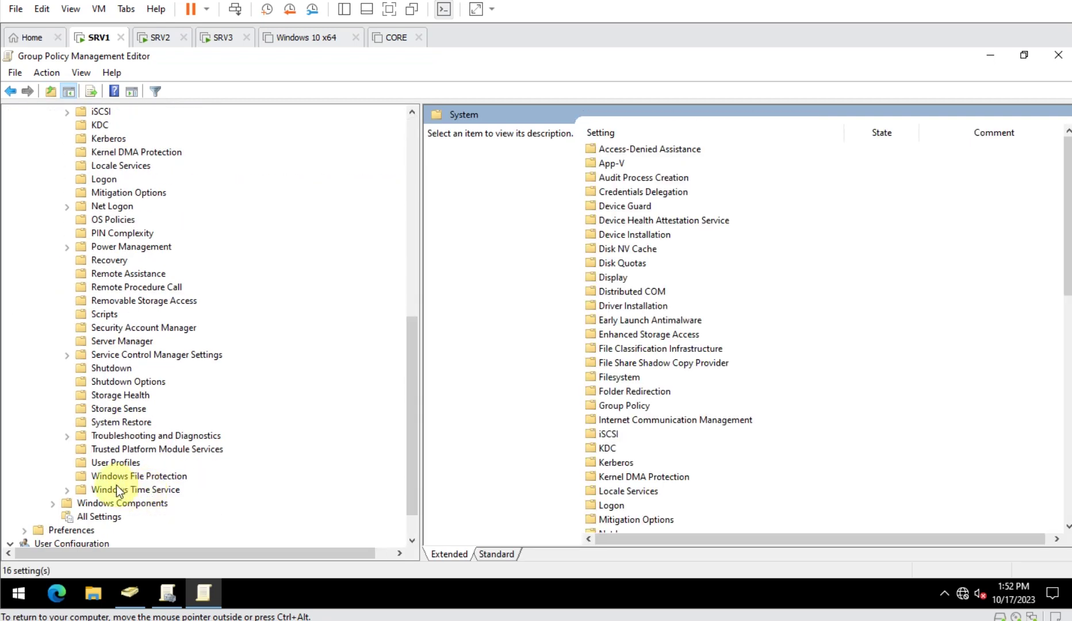
left_click(118, 462)
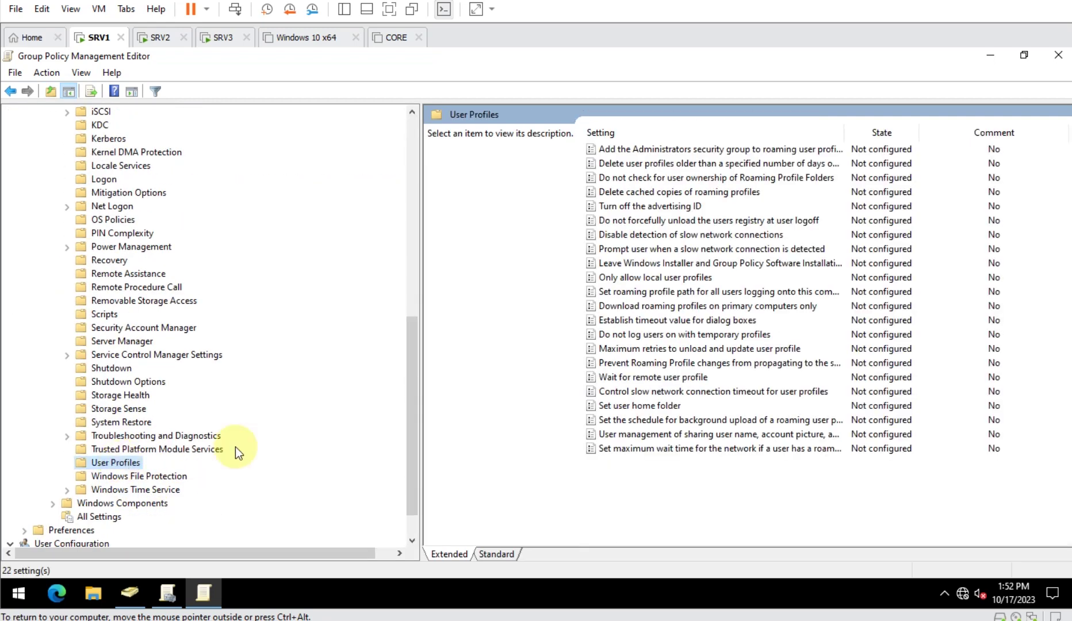
left_click(682, 149)
left_click_drag(839, 135, 898, 136)
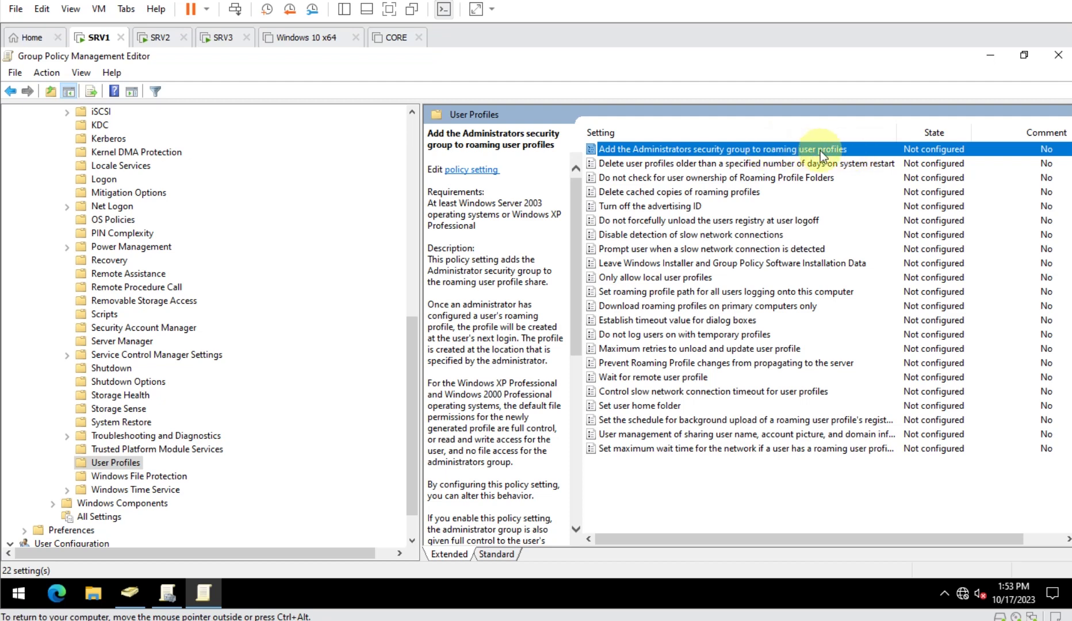
- Enable 'Add the Administrators security group to roaming user profiles' and confirm
double_click(843, 151)
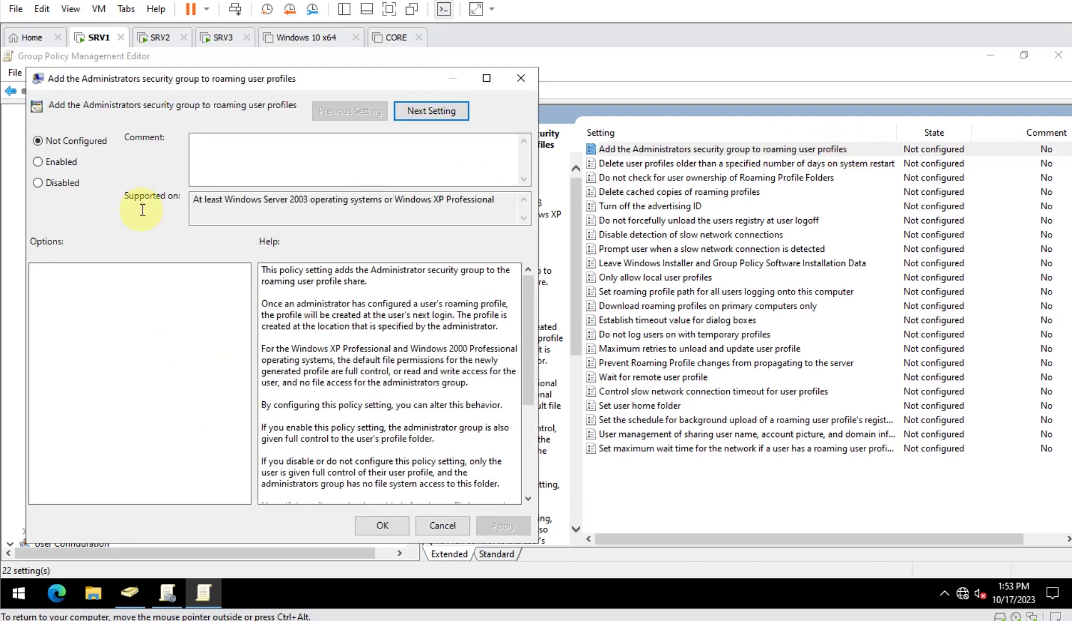
left_click(49, 163)
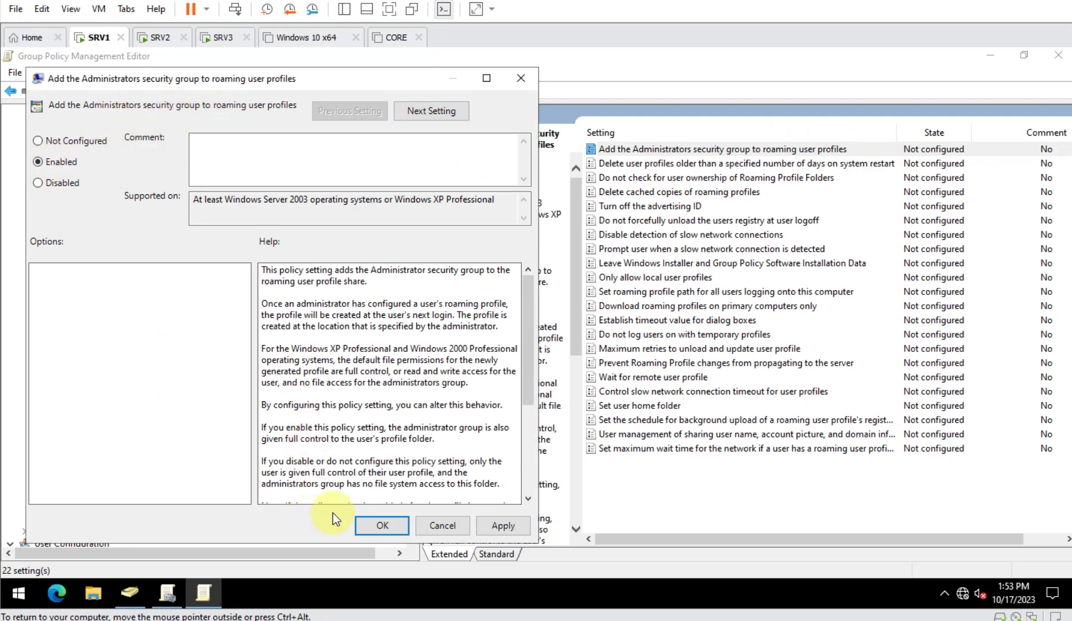
left_click(383, 525)
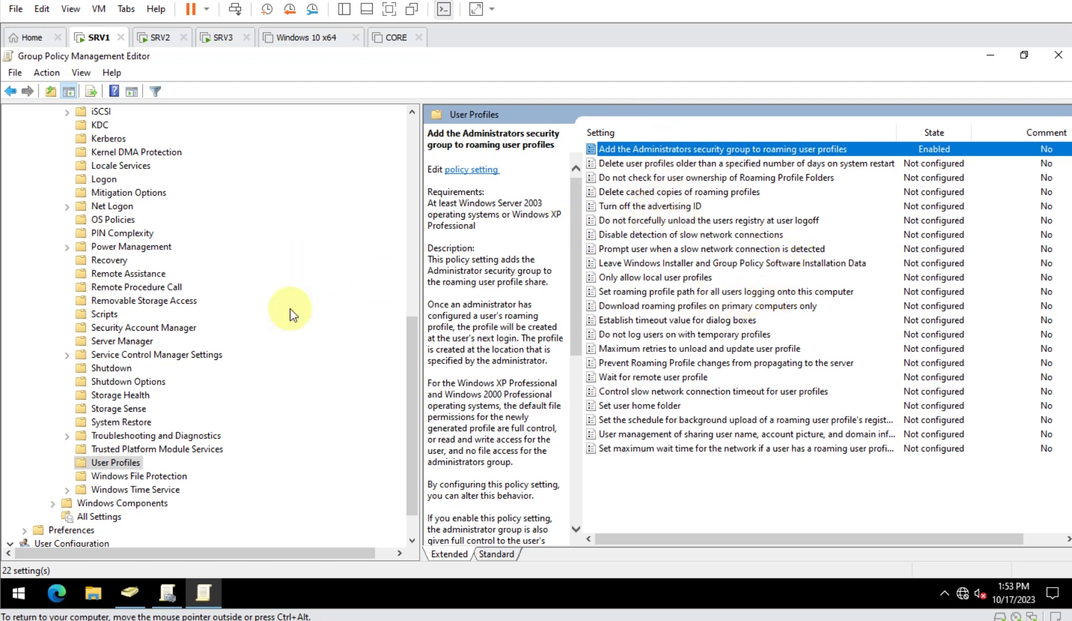
- Return to SRV1 and close the Group Policy Management Editor
left_click(160, 37)
right_click(161, 37)
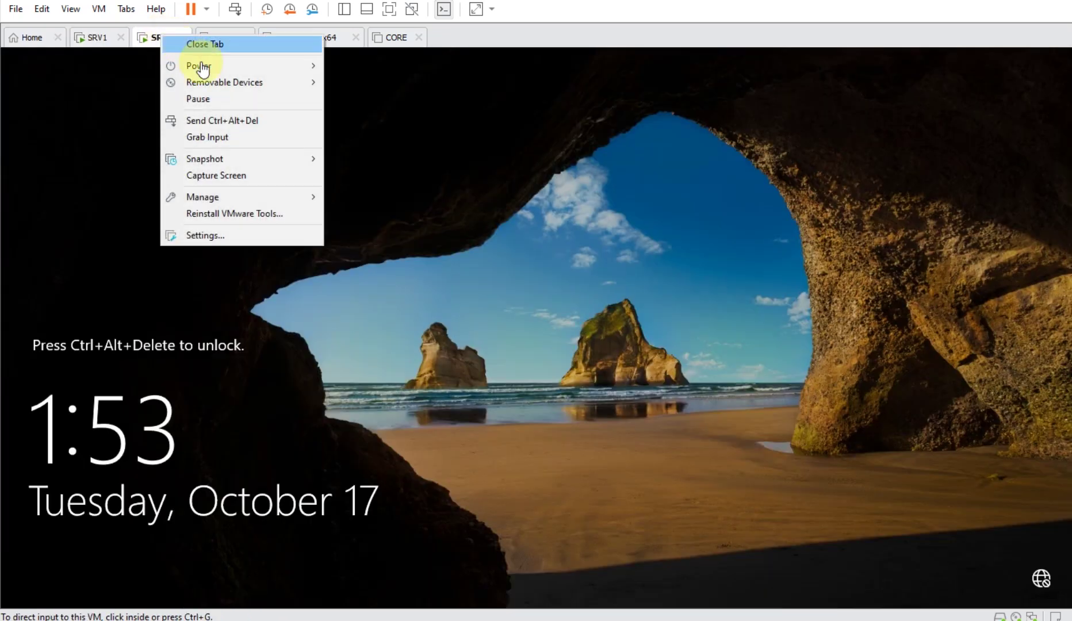
left_click(92, 38)
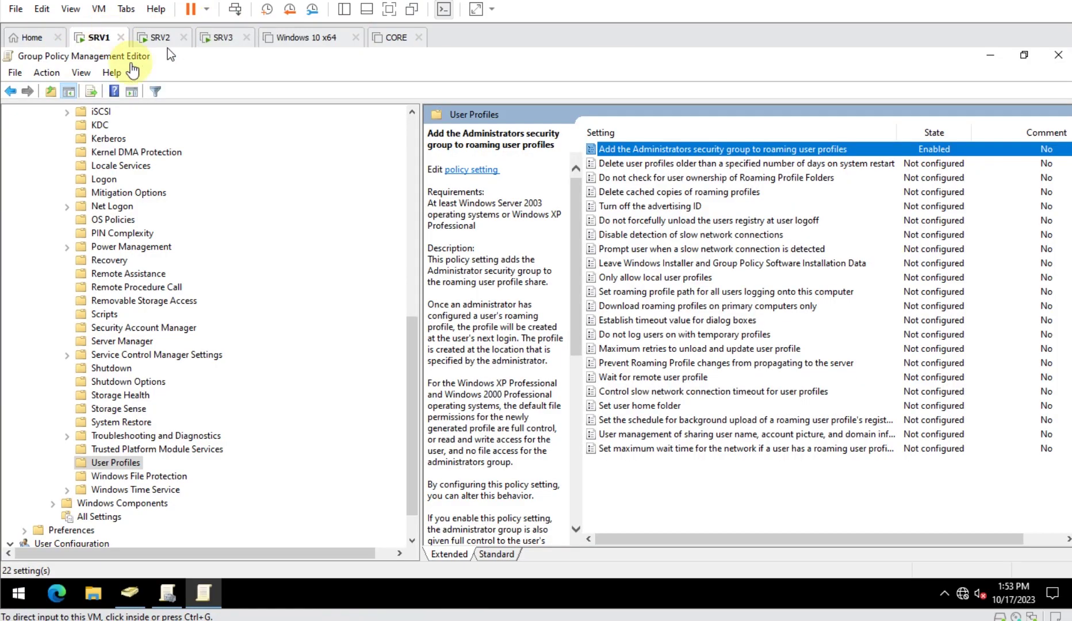
left_click(1058, 55)
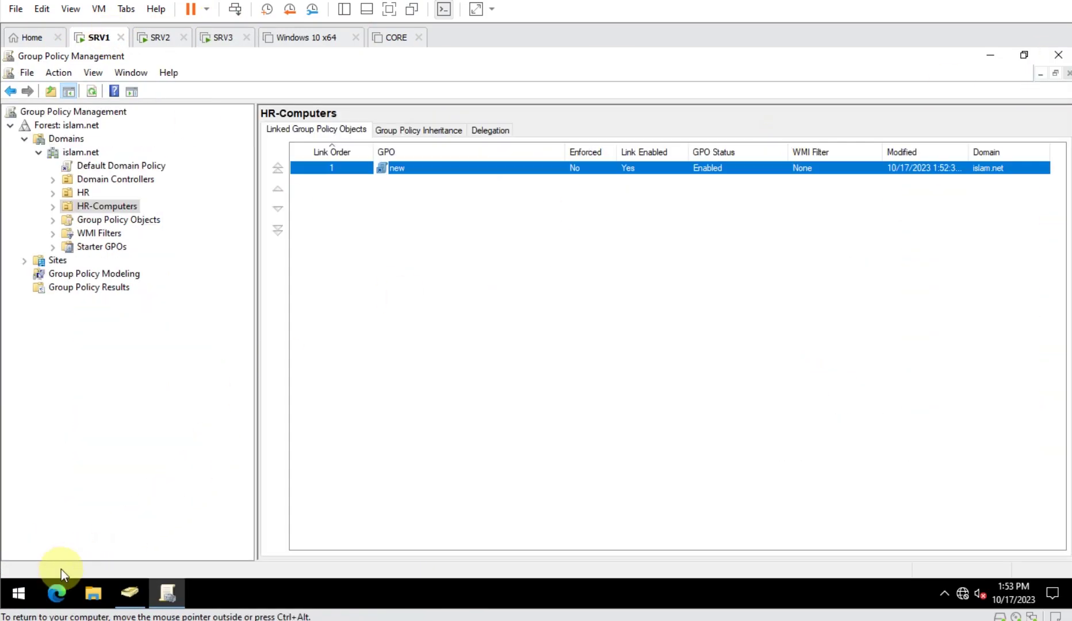
- Start Windows PowerShell and enlarge its console font size
key("super")
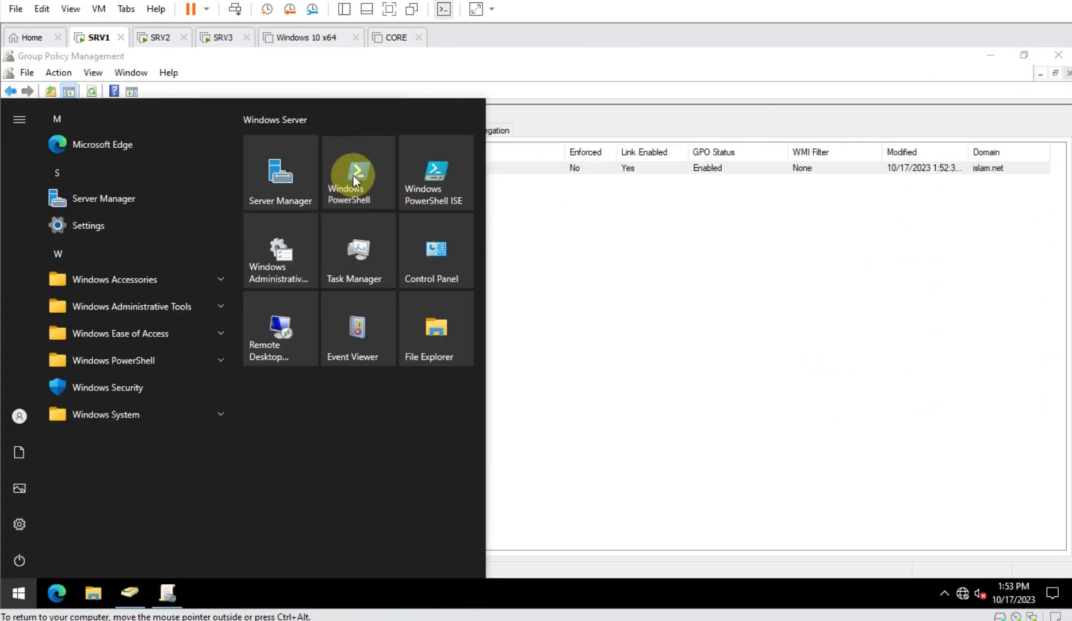
left_click(353, 175)
left_click_drag(460, 77, 694, 132)
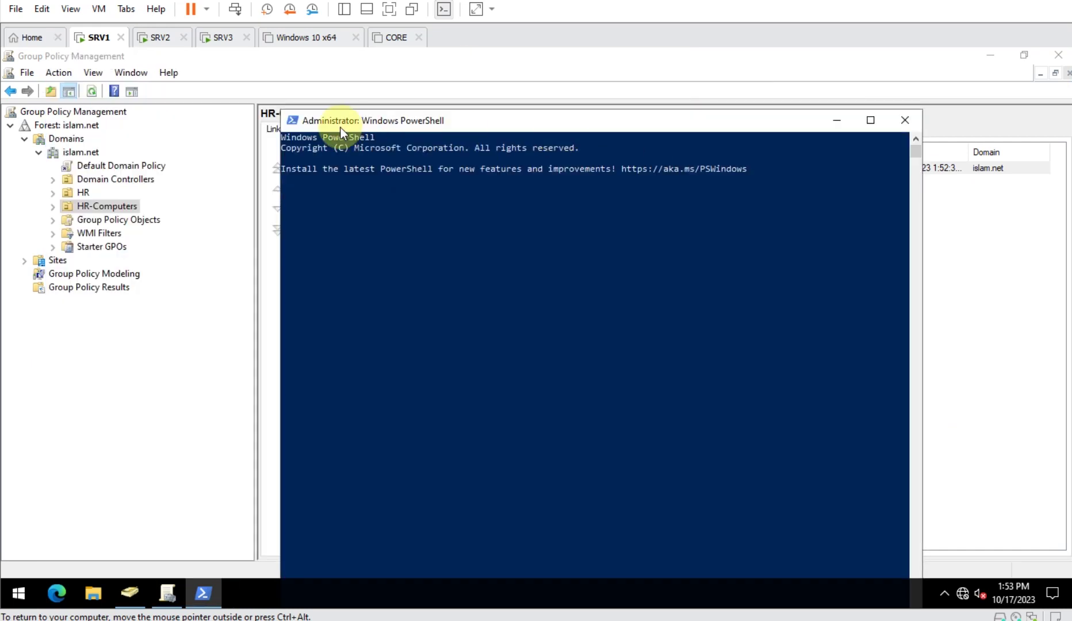
left_click(292, 122)
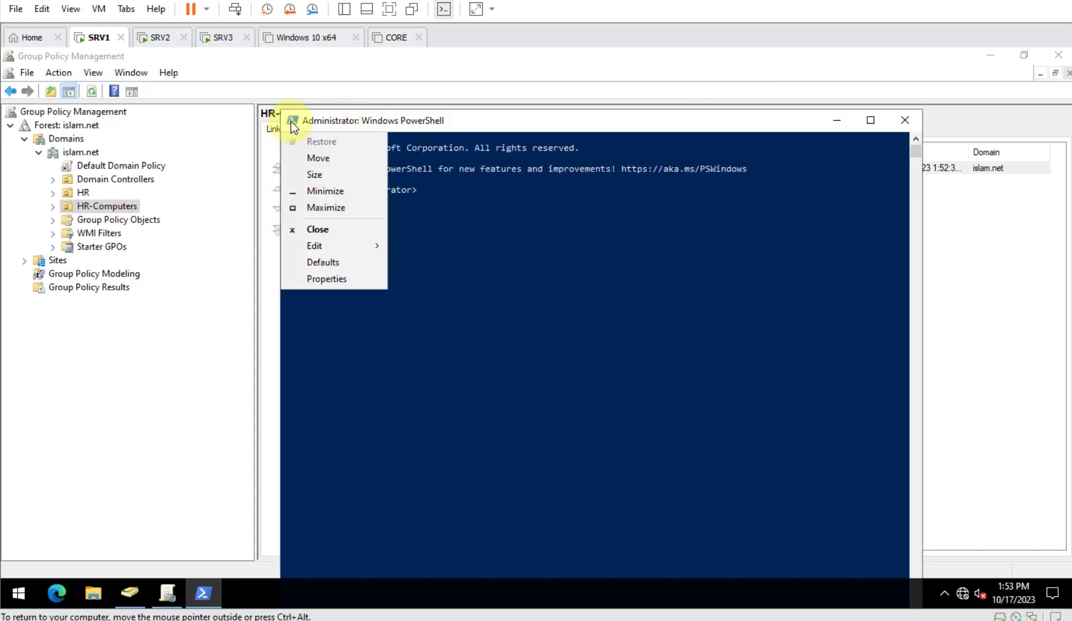
left_click(332, 282)
left_click(356, 161)
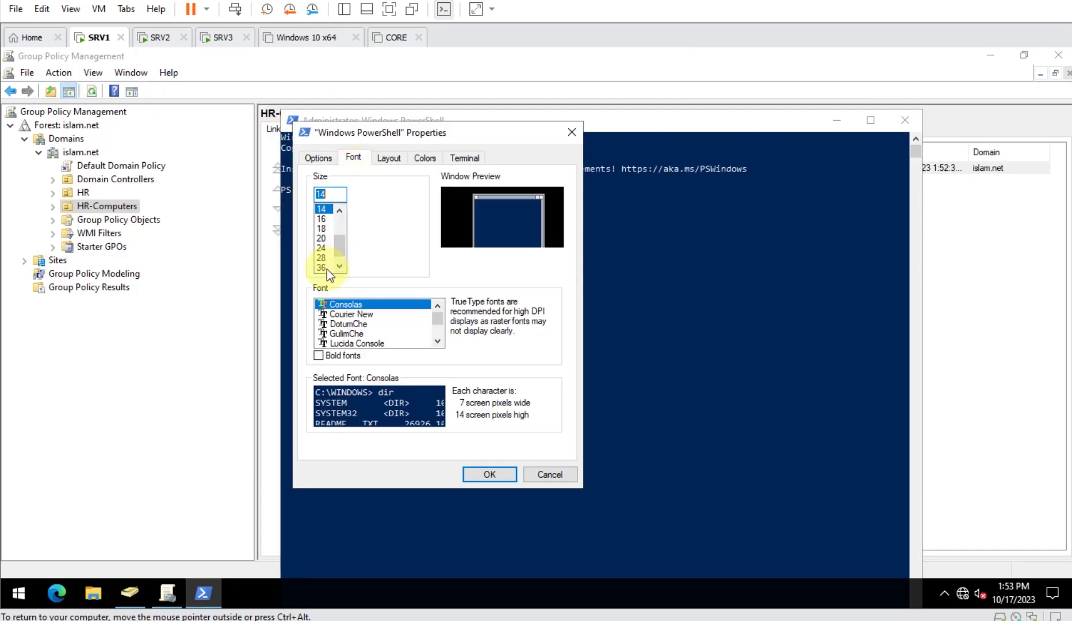
left_click(330, 247)
left_click(474, 471)
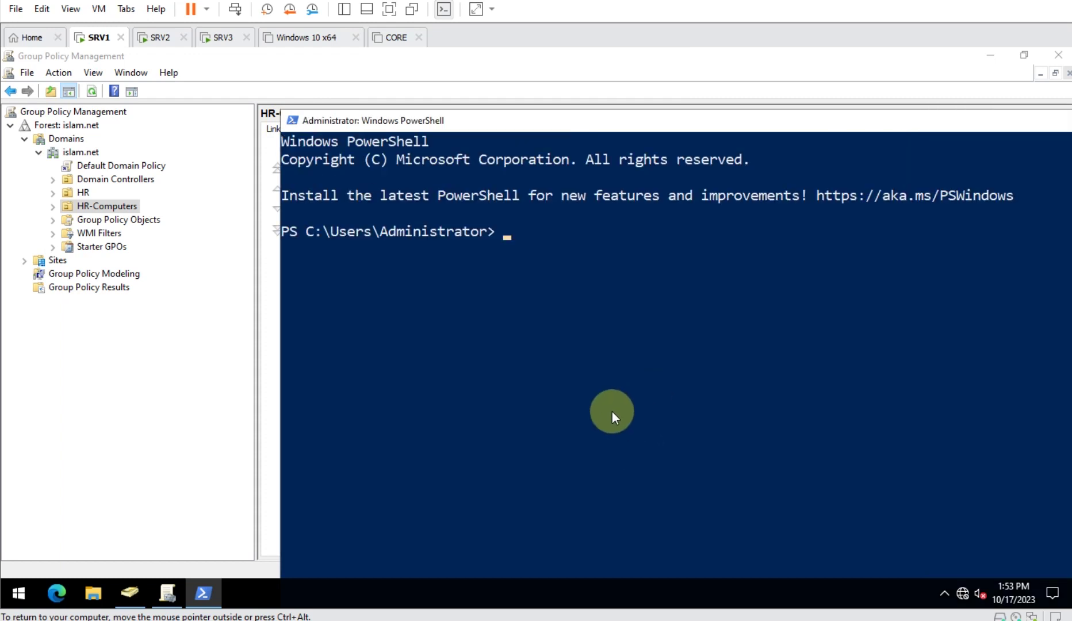
left_click_drag(624, 124, 421, 153)
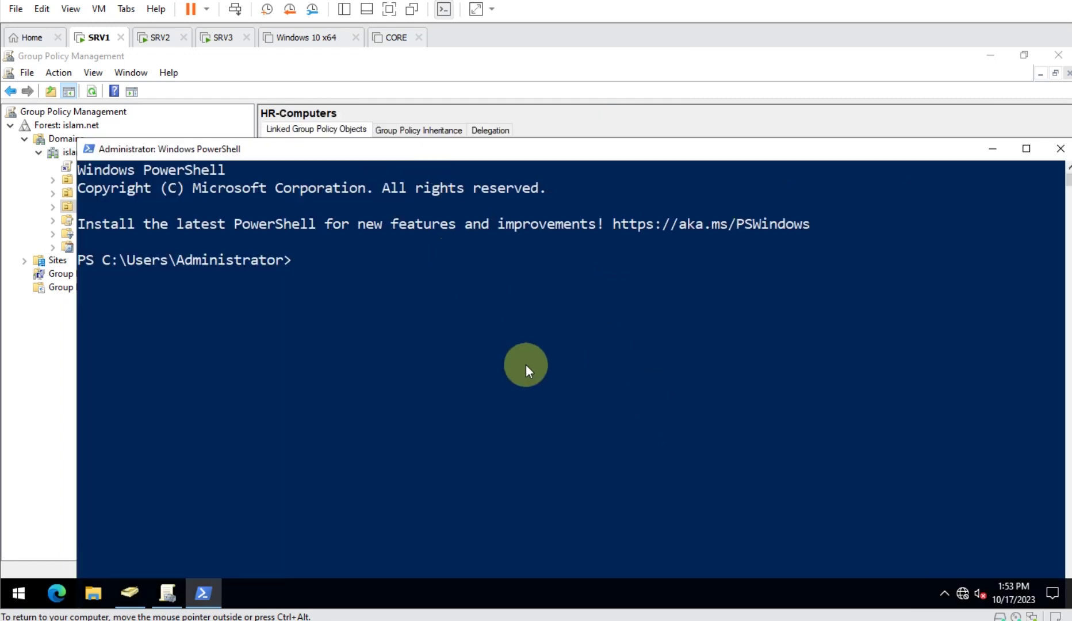
- Run Invoke-Command SRV2,SRV3 -ScriptBlock {shutdown /r /t 0} and watch both servers restart
type("invoke-comm")
key("Tab")
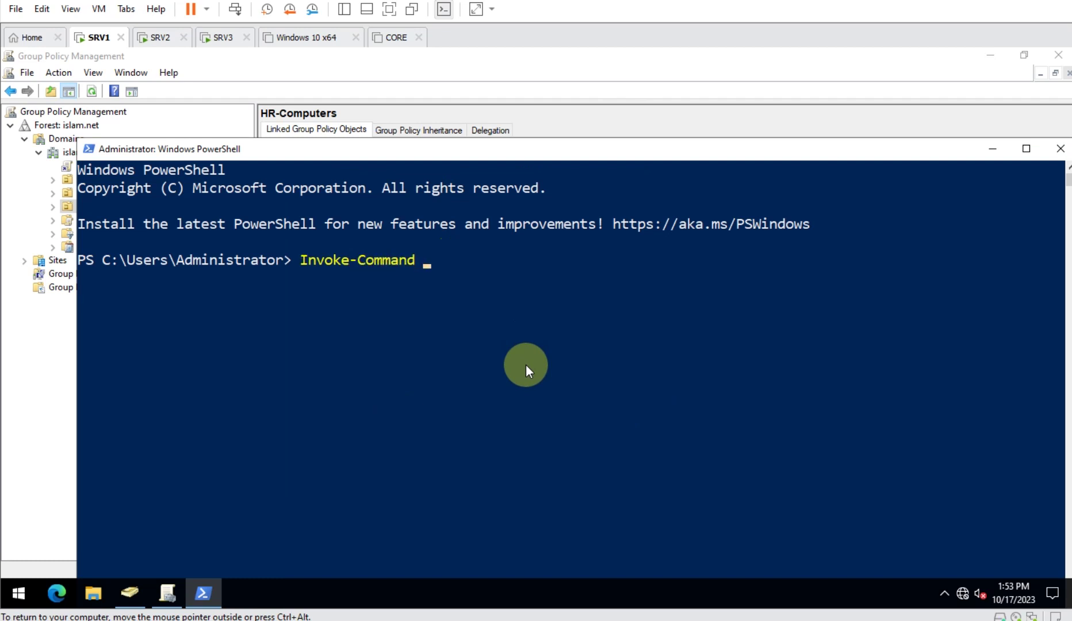
type("SRV2,SRV3 -sc")
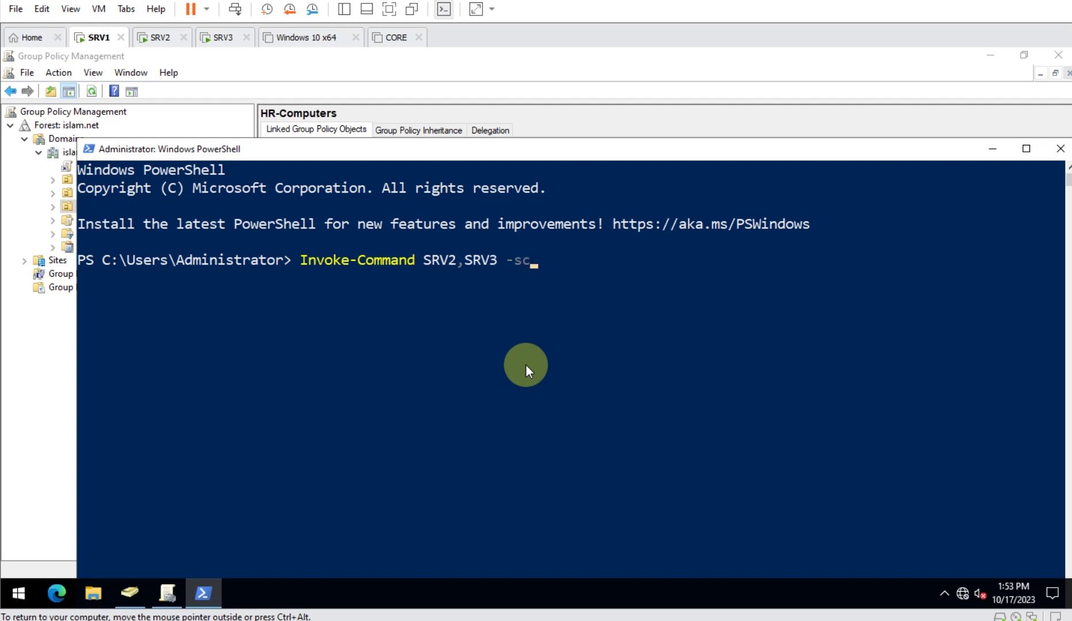
key("Tab")
type("{sh")
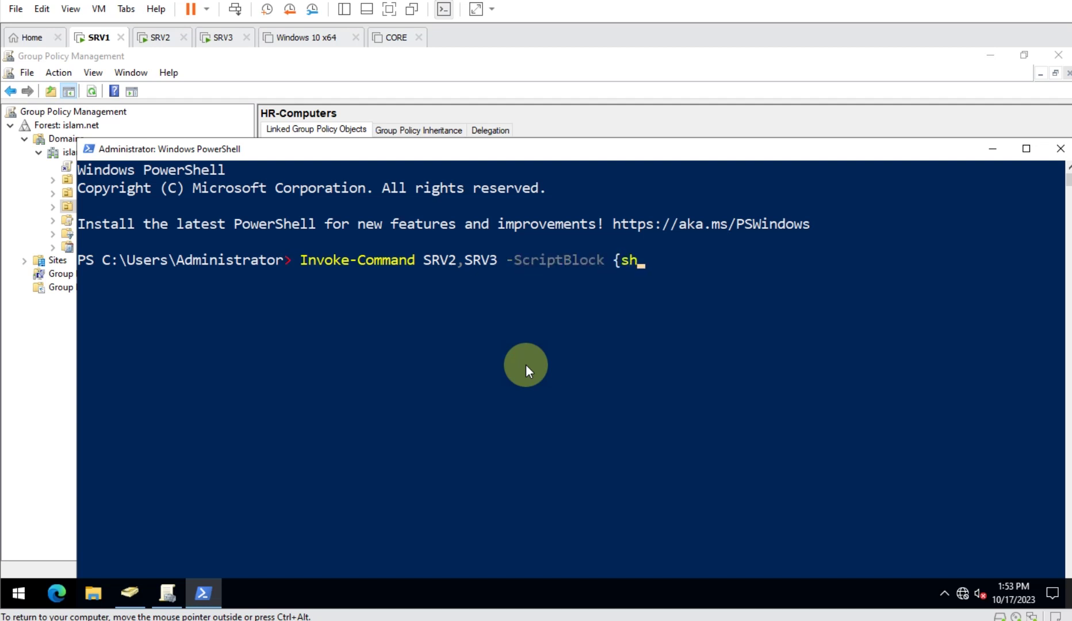
type("utdown /r /t")
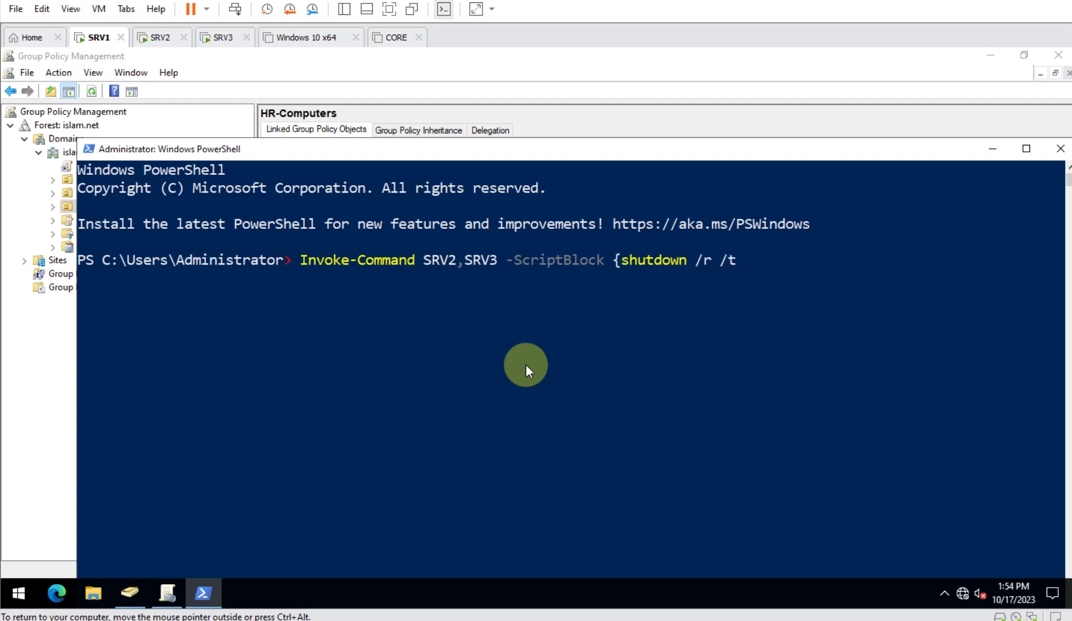
type(" 0}")
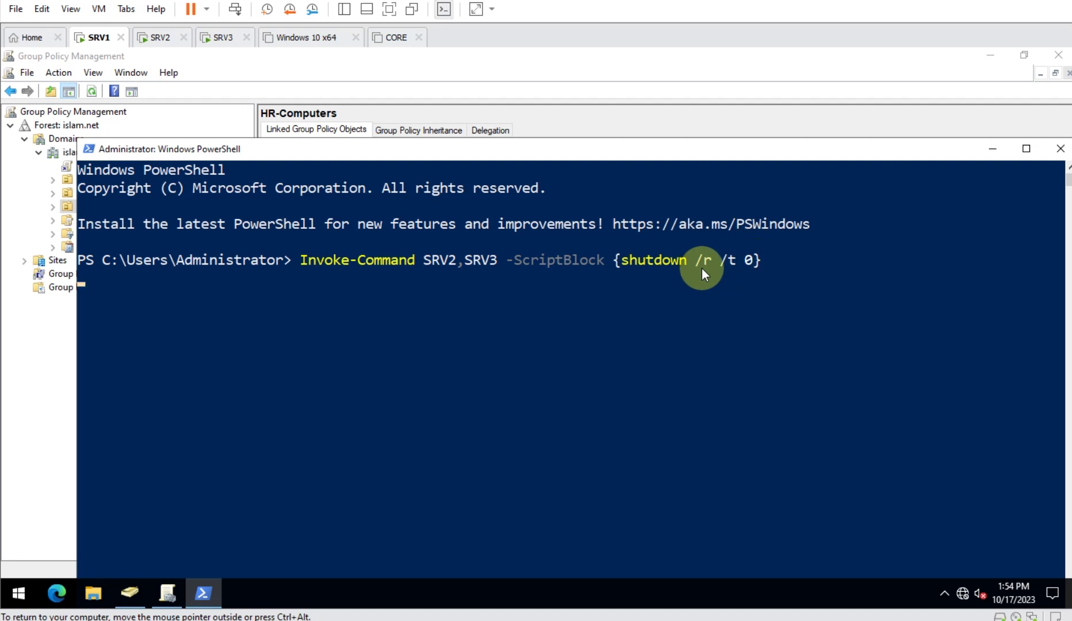
key("Return")
left_click(170, 40)
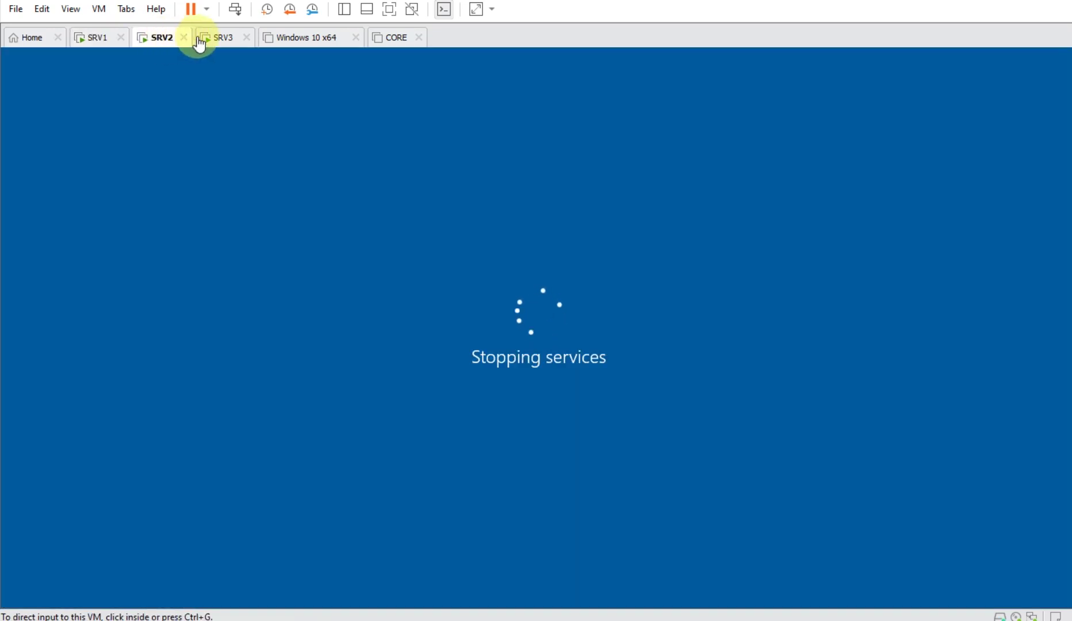
left_click(222, 37)
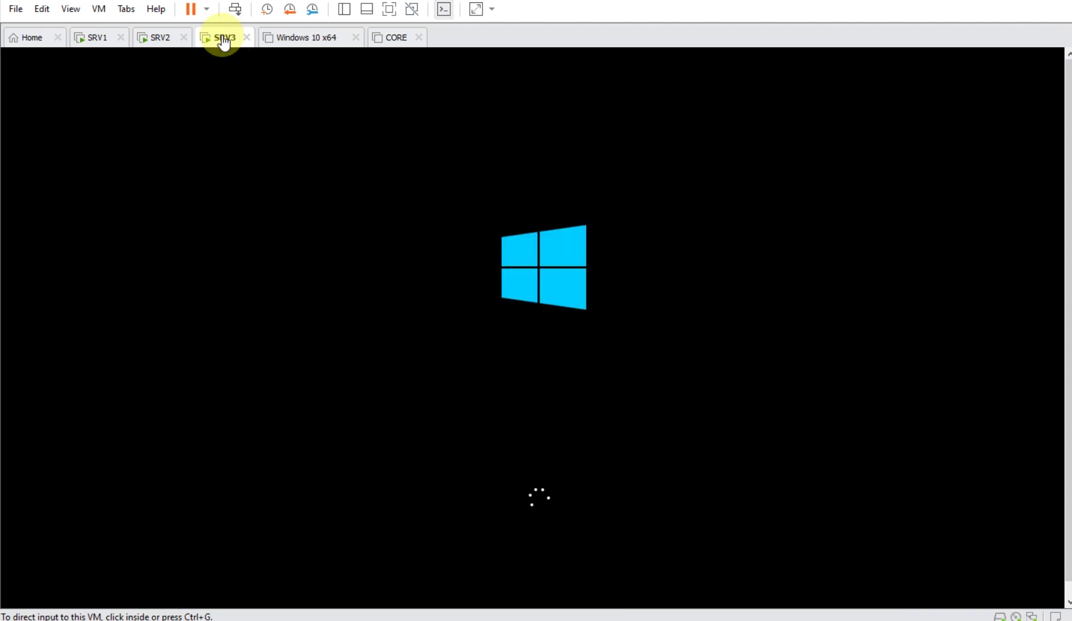
- Close PowerShell on SRV1, view the HR OU, and minimize both management consoles
left_click(92, 38)
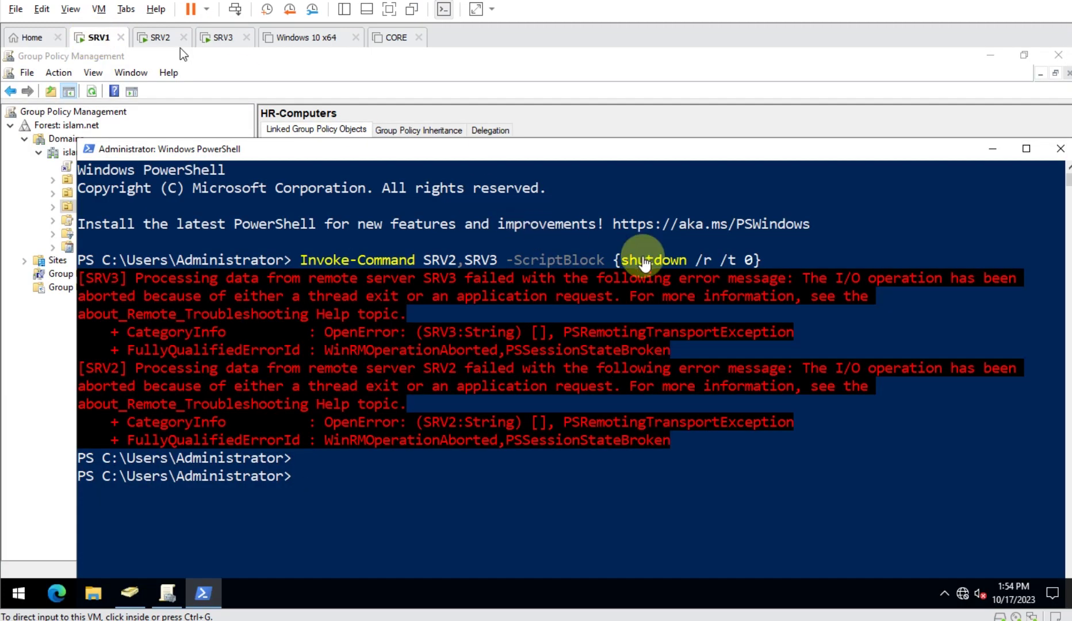
left_click(644, 263)
left_click(1060, 152)
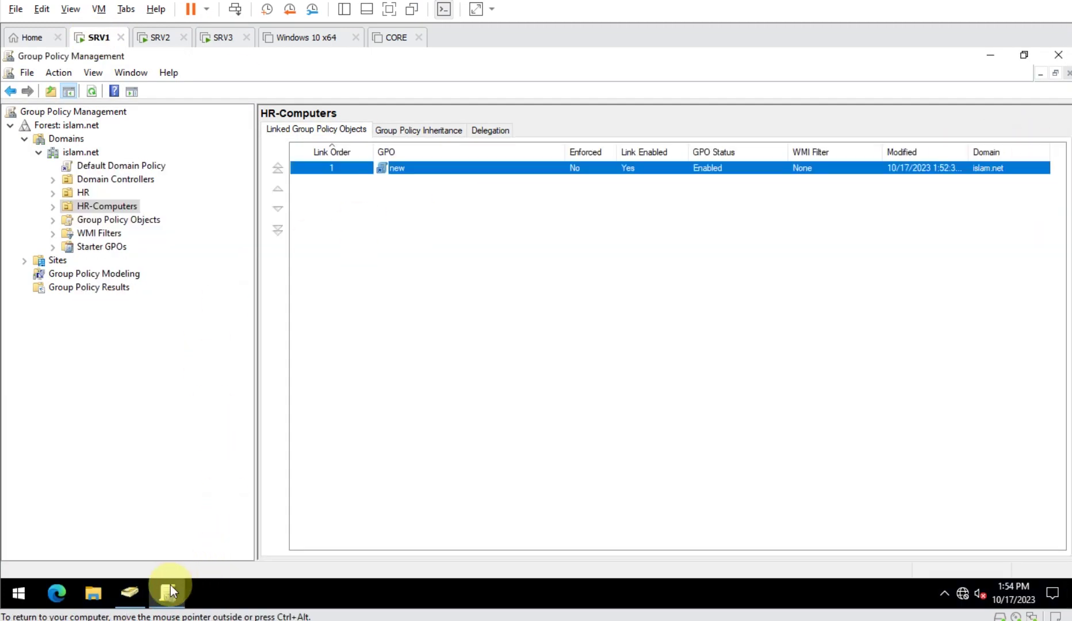
left_click(127, 594)
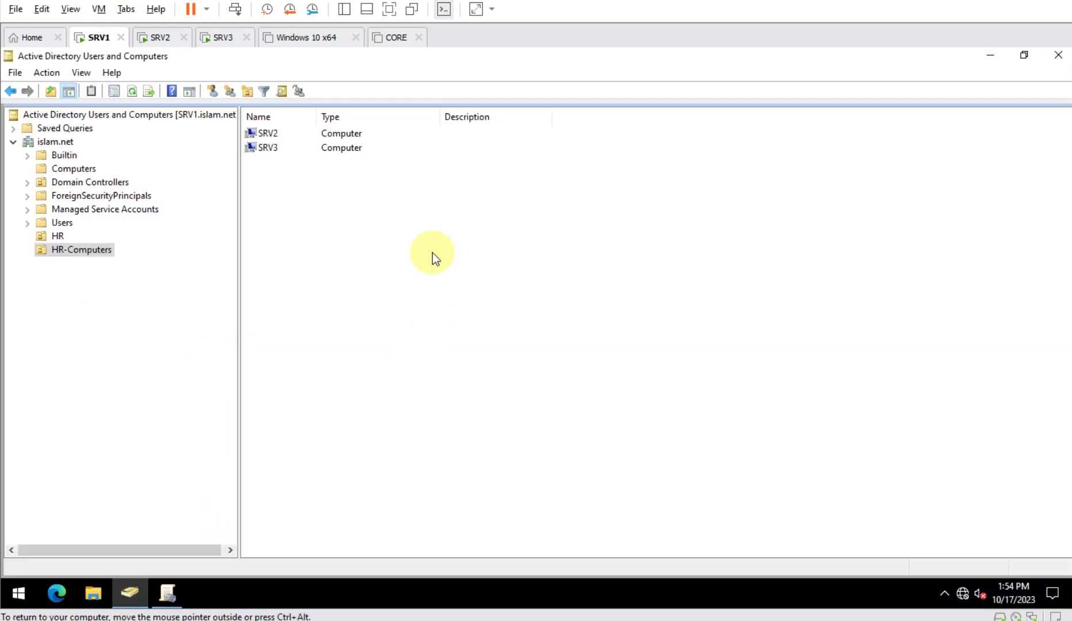
left_click(59, 236)
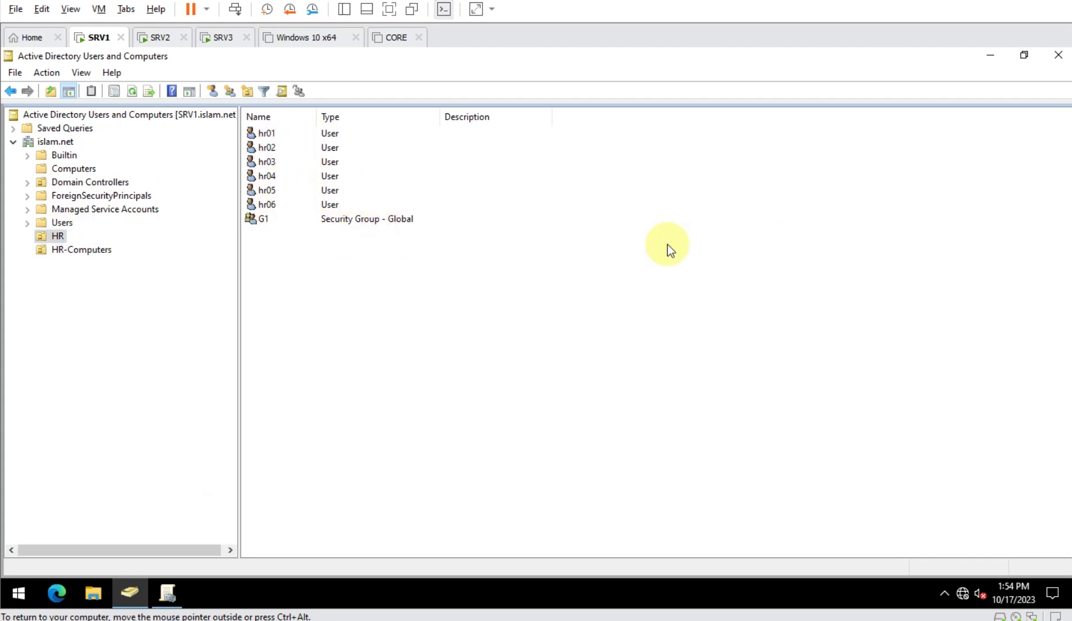
left_click(990, 55)
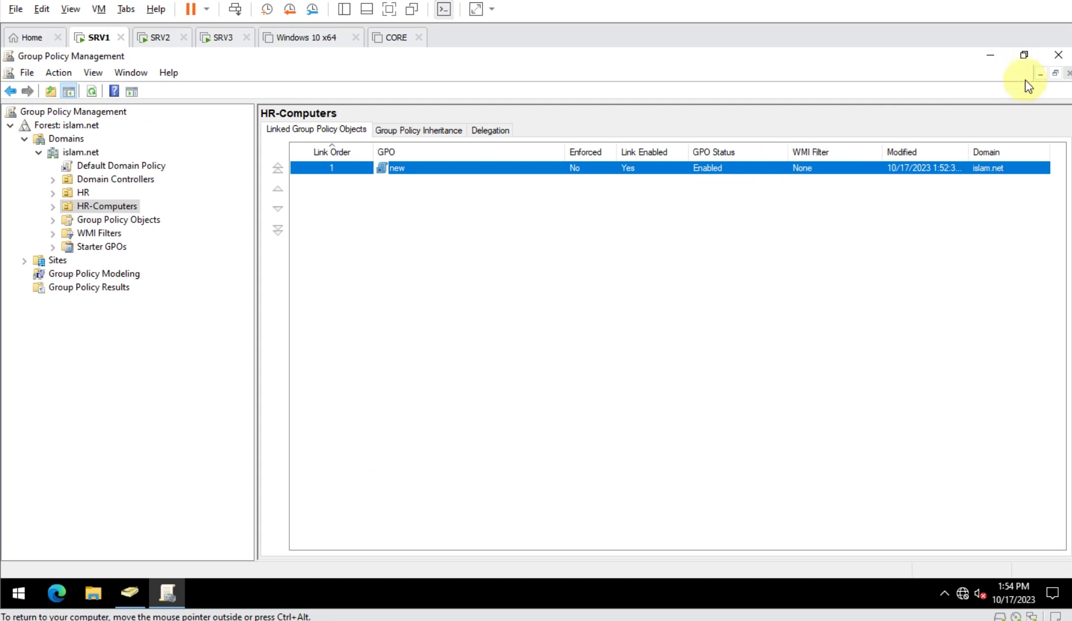
left_click(992, 56)
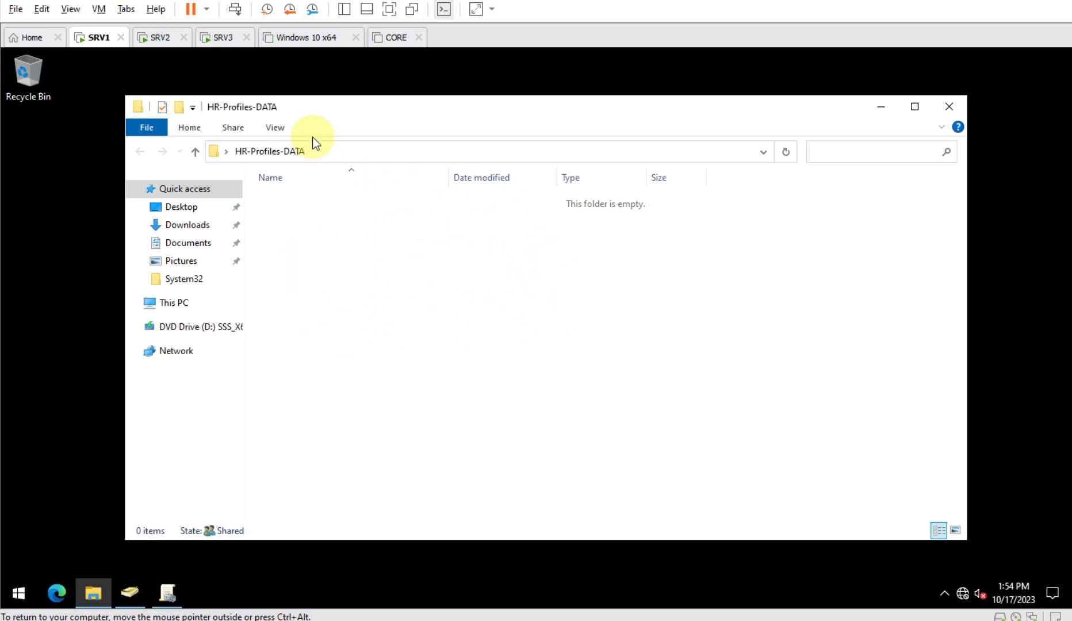
- Check SRV3's console, then return to SRV2 to watch it apply computer settings while restarting
left_click(153, 38)
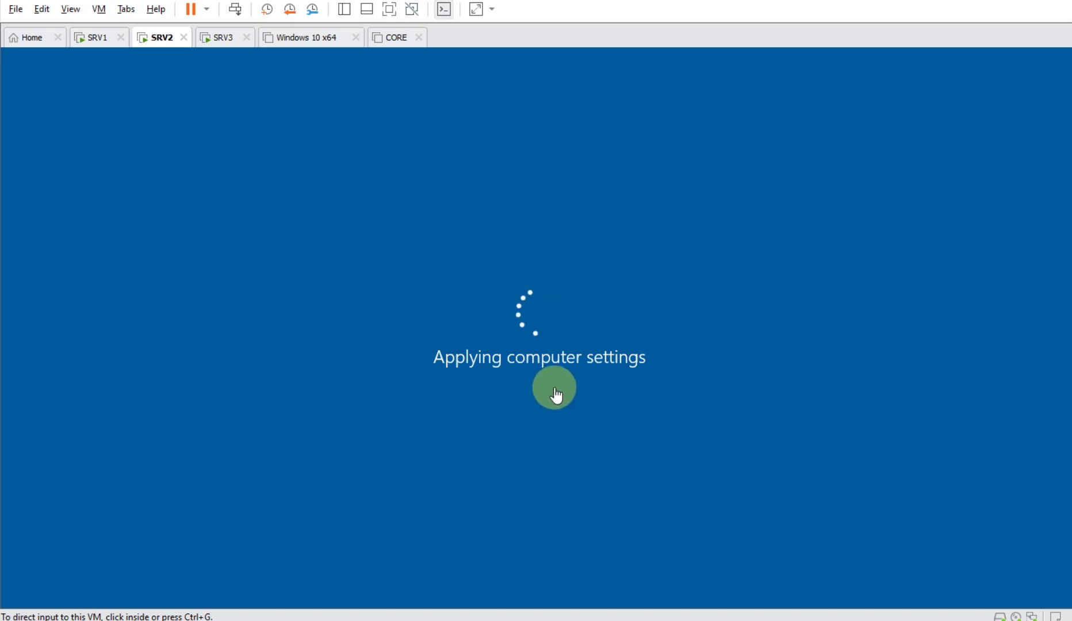
left_click(207, 38)
left_click(162, 38)
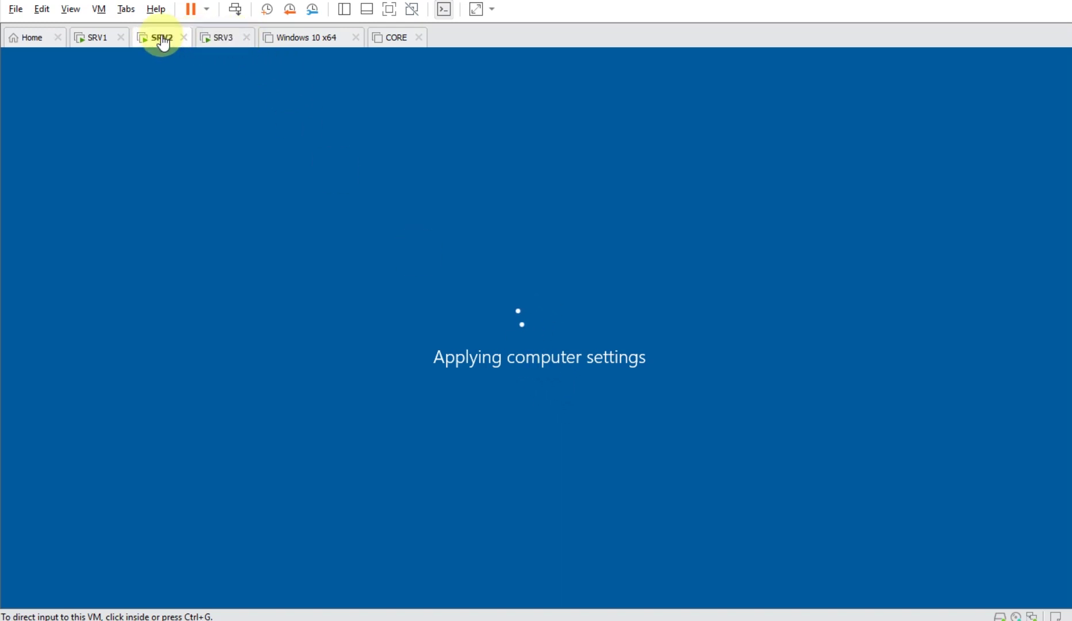
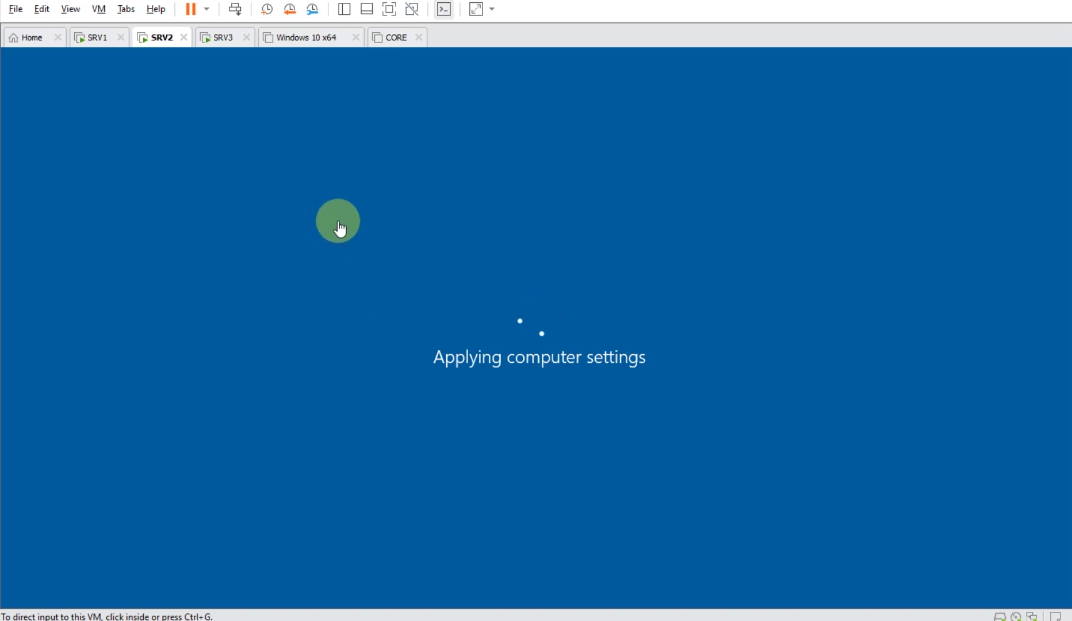
- Switch to the SRV2 virtual machine and give it keyboard and mouse input
left_click(230, 38)
left_click(164, 40)
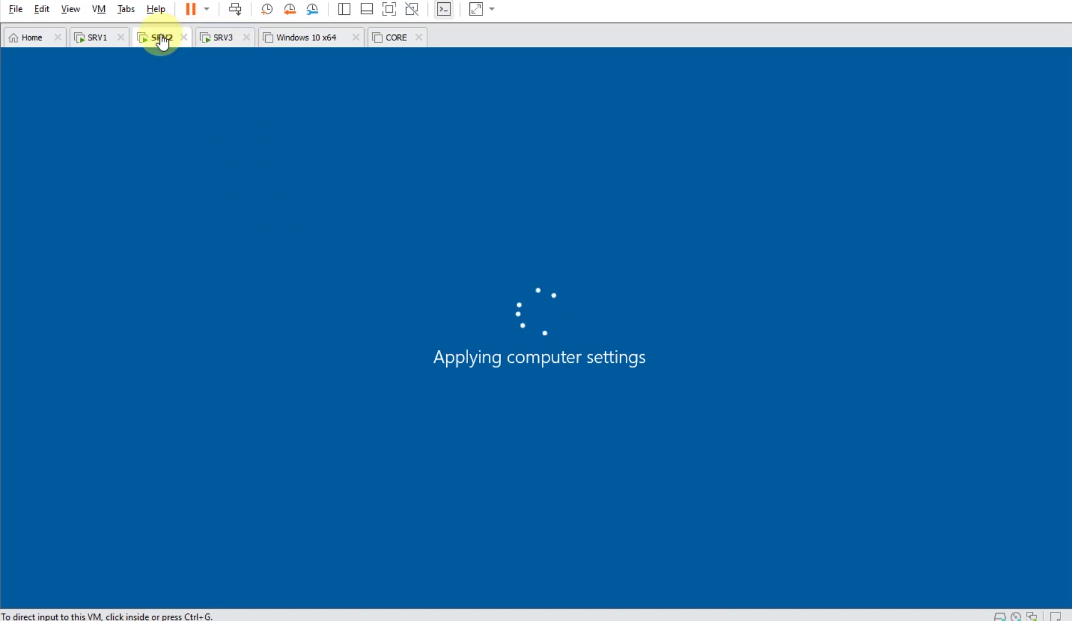
left_click(536, 327)
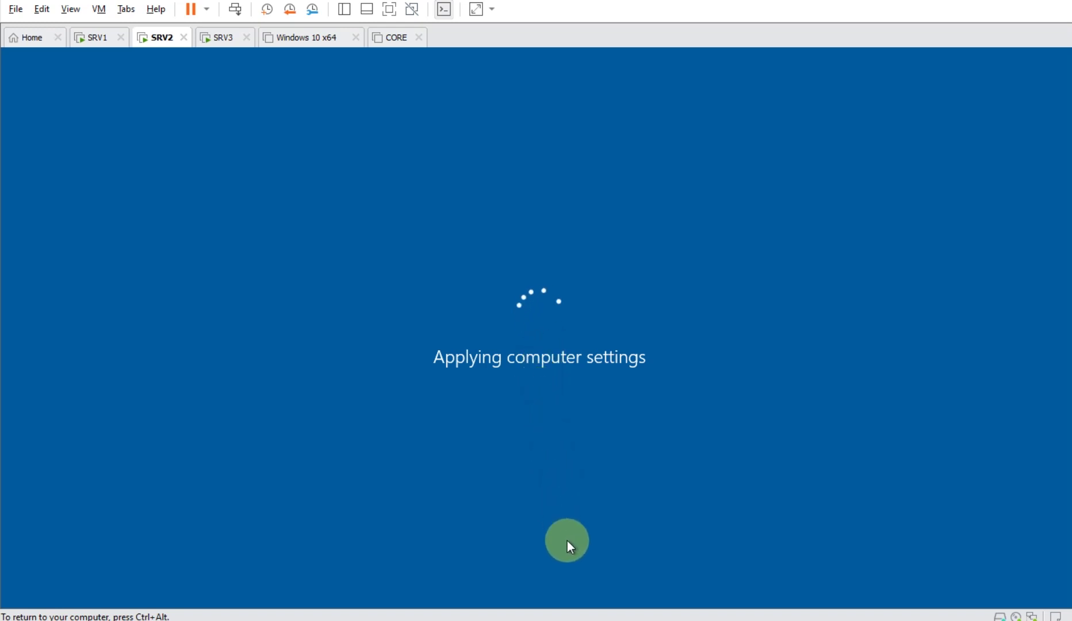
mouse_move(615, 620)
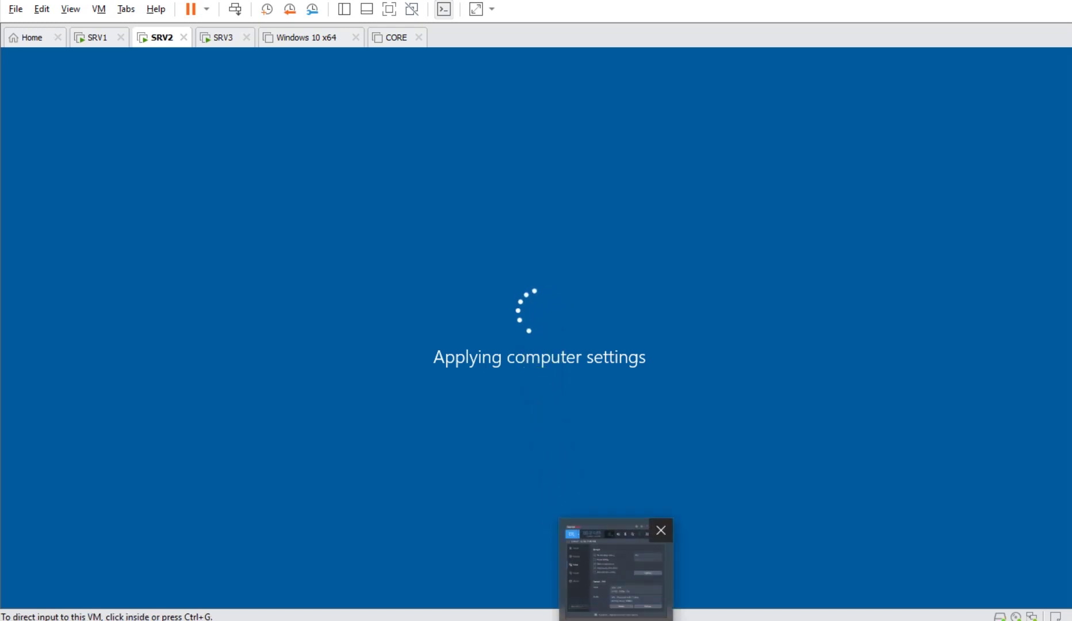
left_click(533, 457)
key("ctrl+alt")
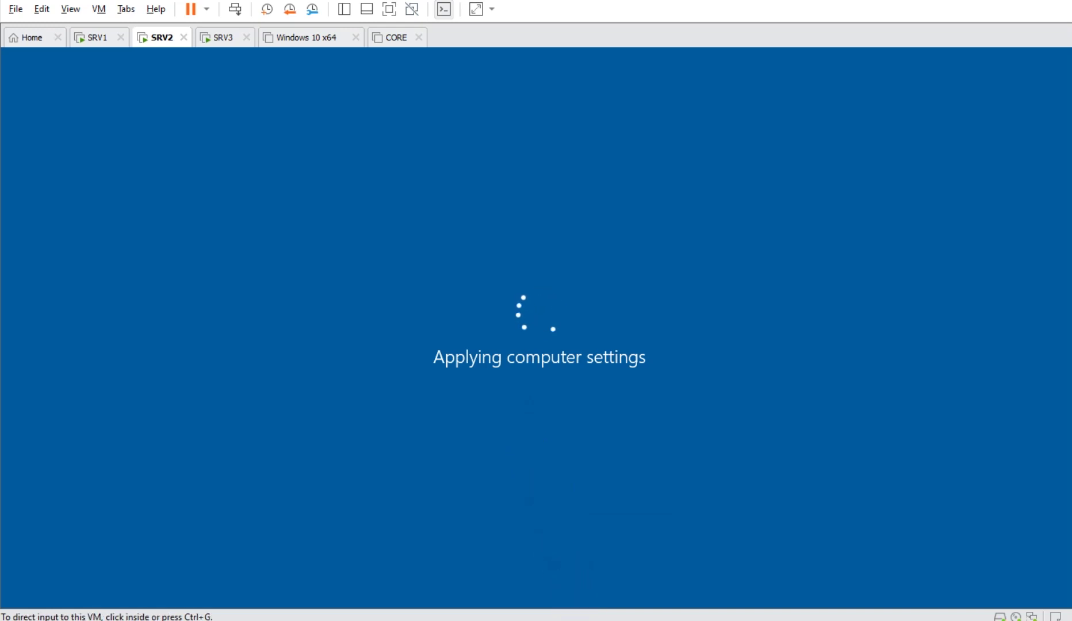
mouse_move(615, 620)
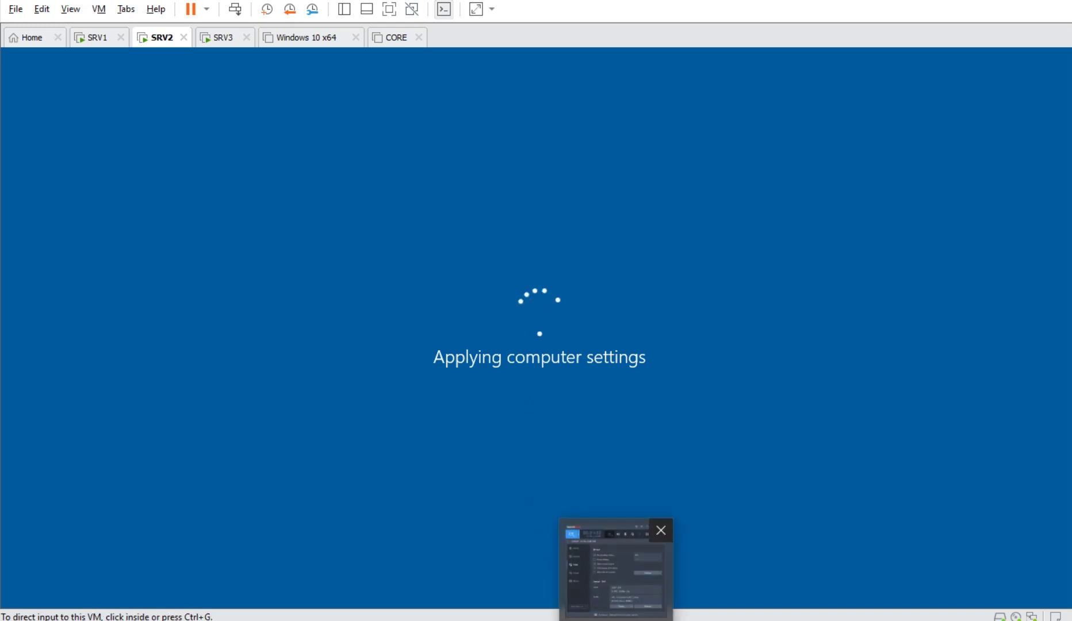
left_click(593, 579)
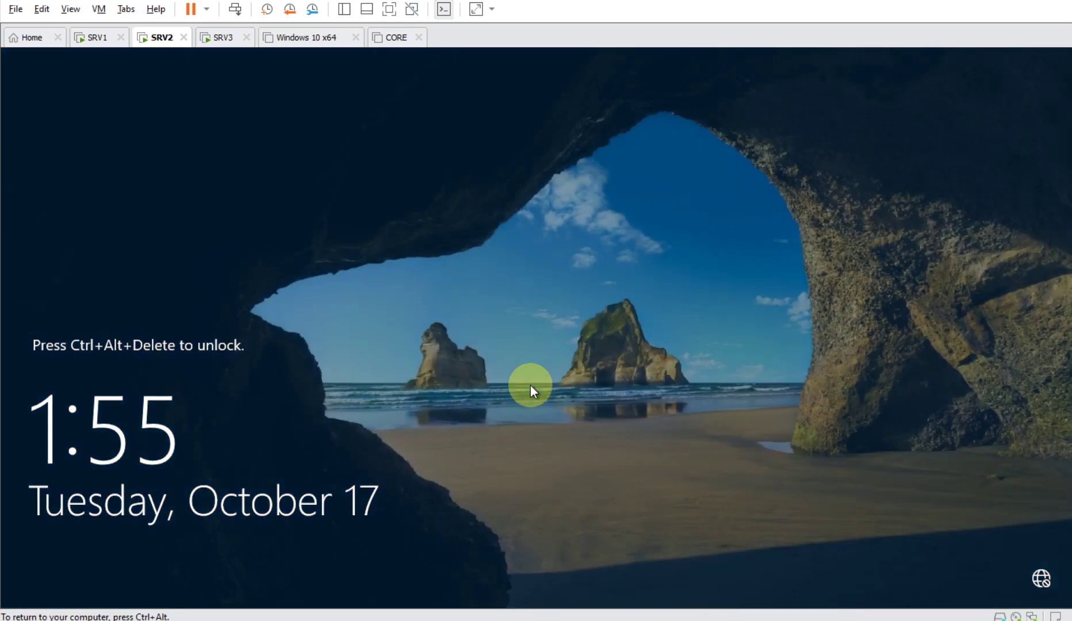
key("ctrl+alt")
- Sign in to SRV2 as the other user hr02 with the account password
left_click(236, 10)
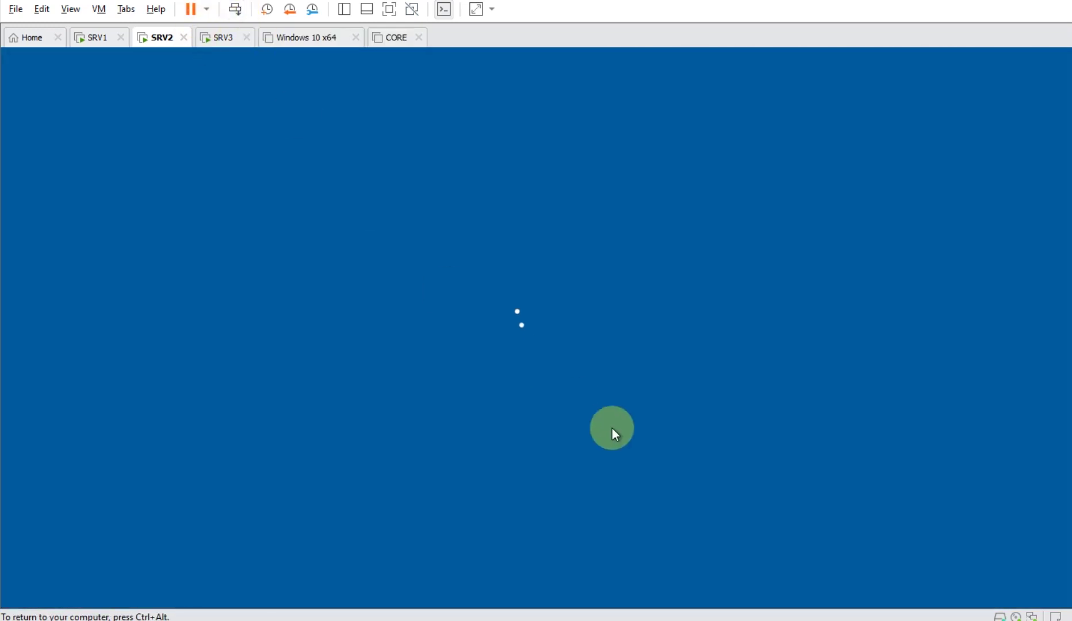
left_click(96, 572)
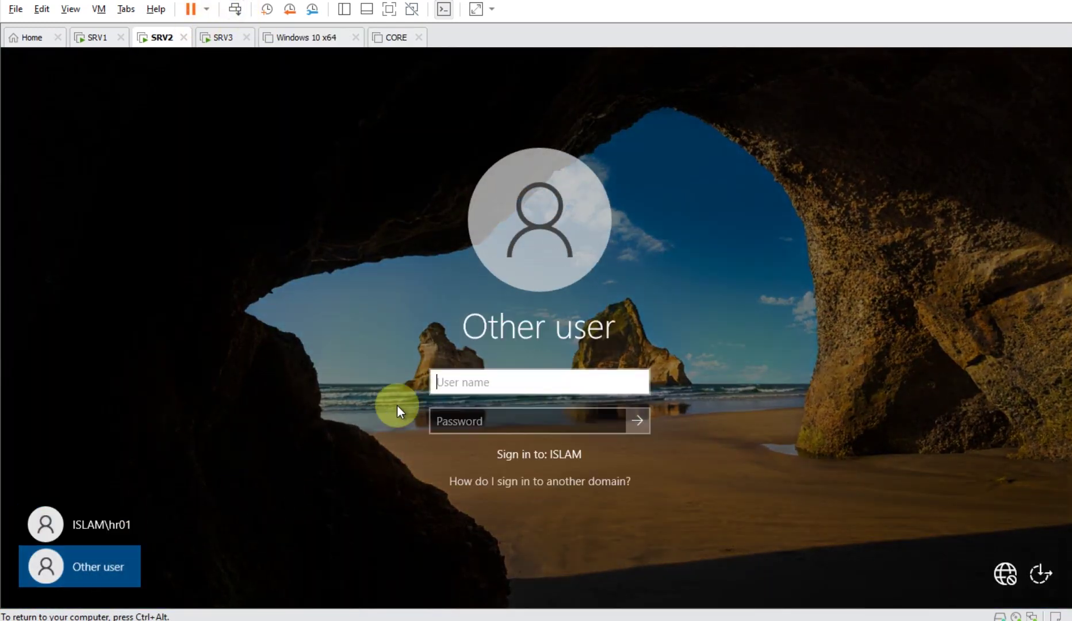
type("hr0")
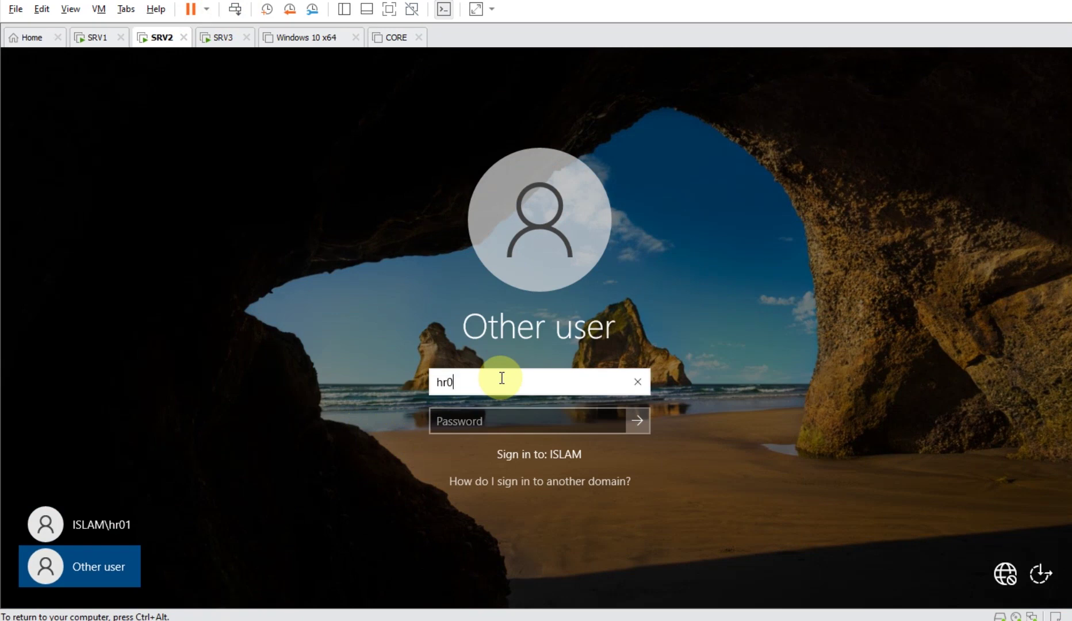
type("2")
key("Tab")
type("Pa$$w0rd")
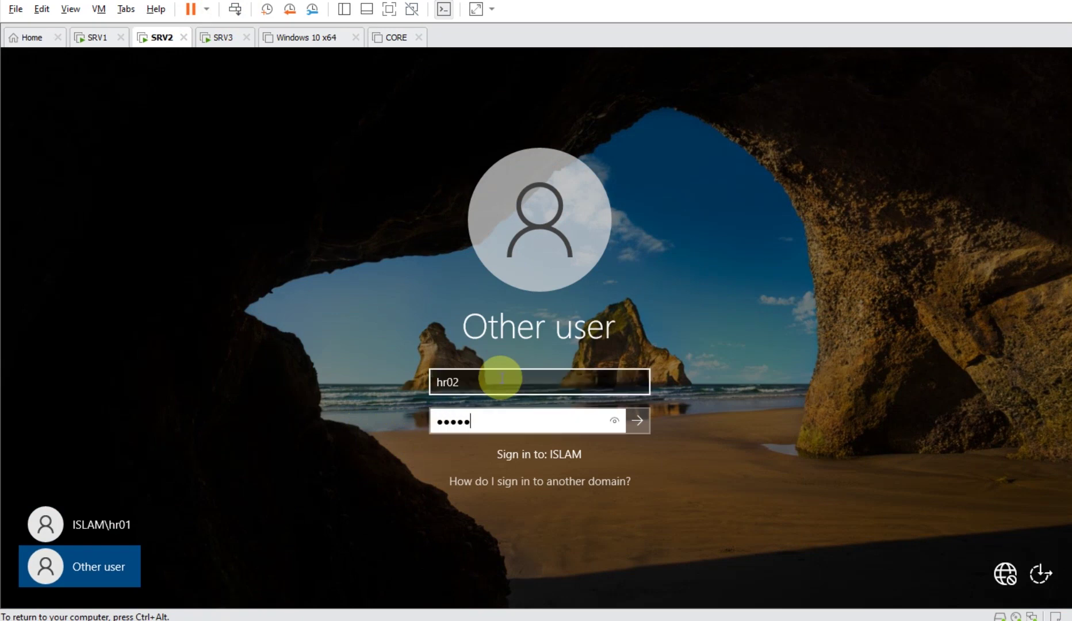
key("Return")
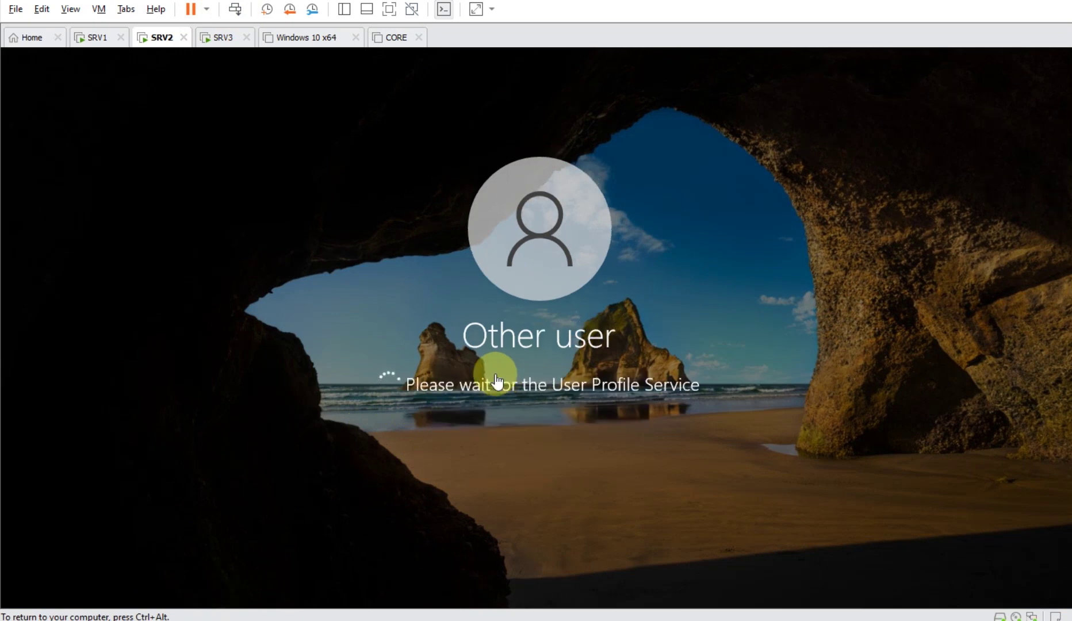
- On SRV1, open the hr02.V6 profile folder and check HR01-Profile, whose hr01.V6 folder is access-denied
left_click(96, 38)
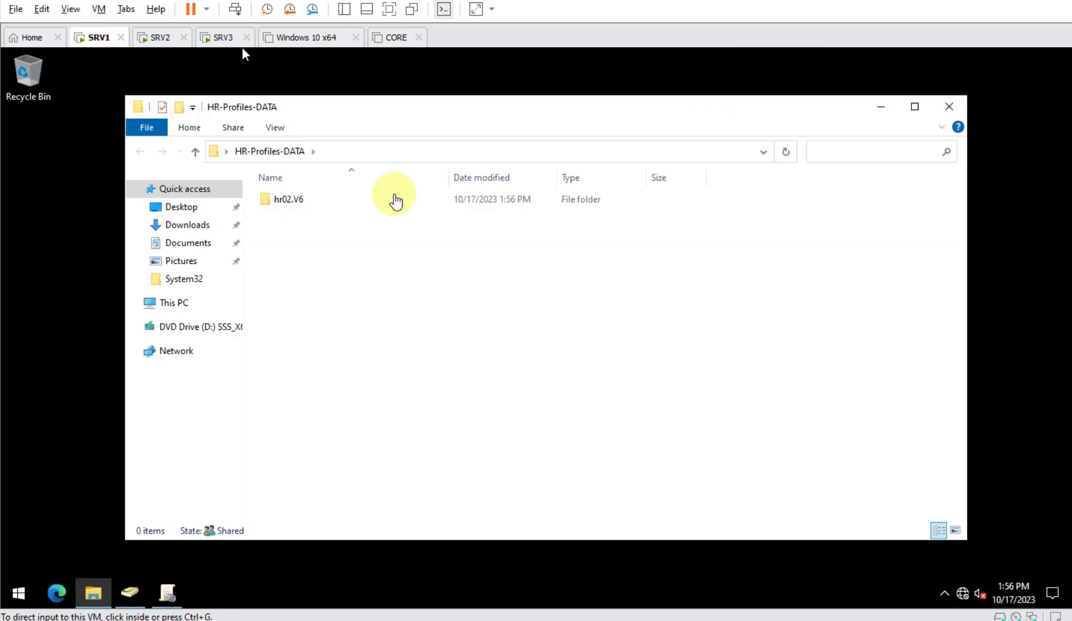
double_click(308, 203)
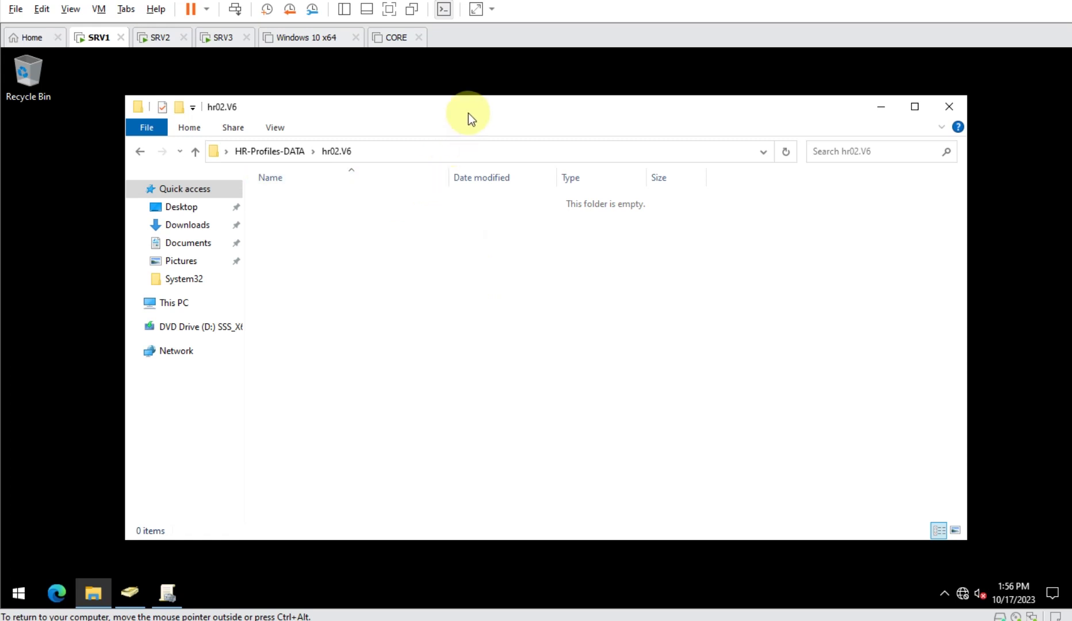
left_click_drag(468, 113, 594, 282)
left_click(481, 148)
double_click(481, 147)
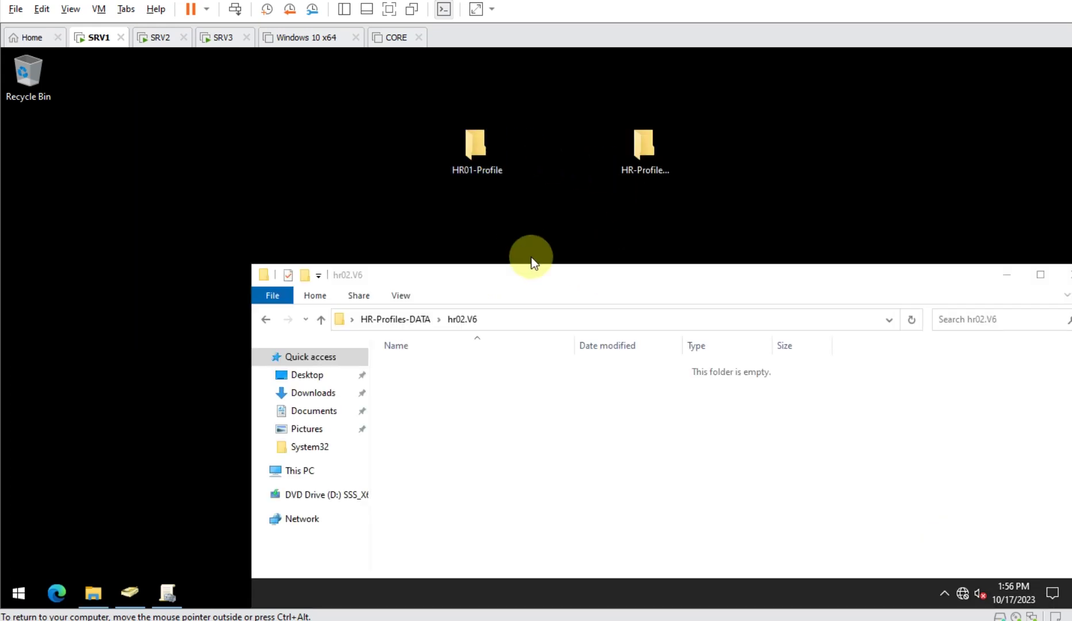
left_click(172, 151)
double_click(172, 151)
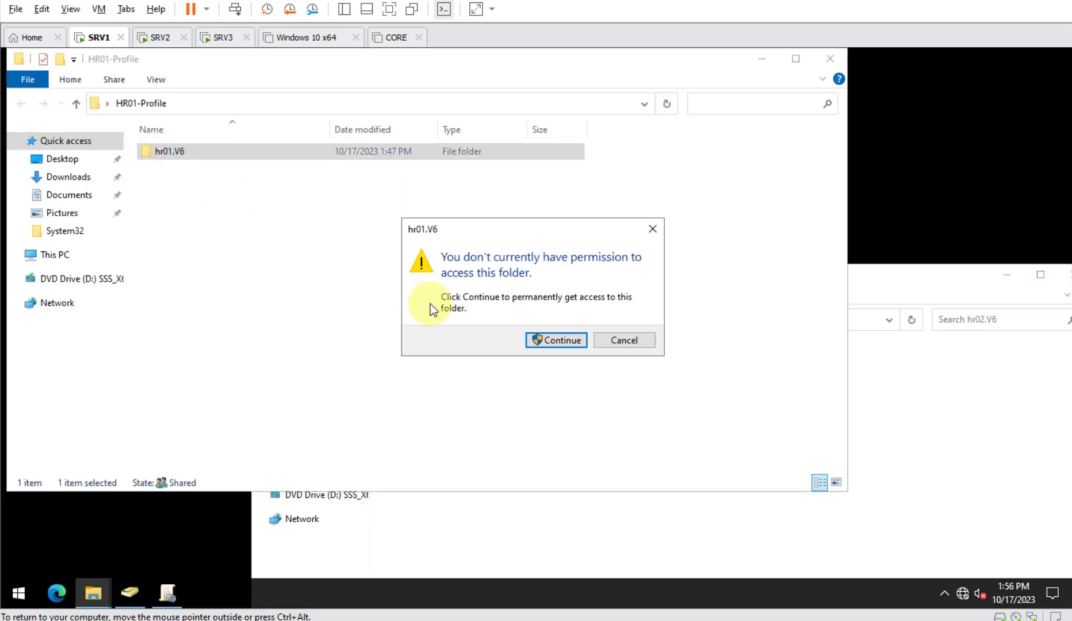
key("Escape")
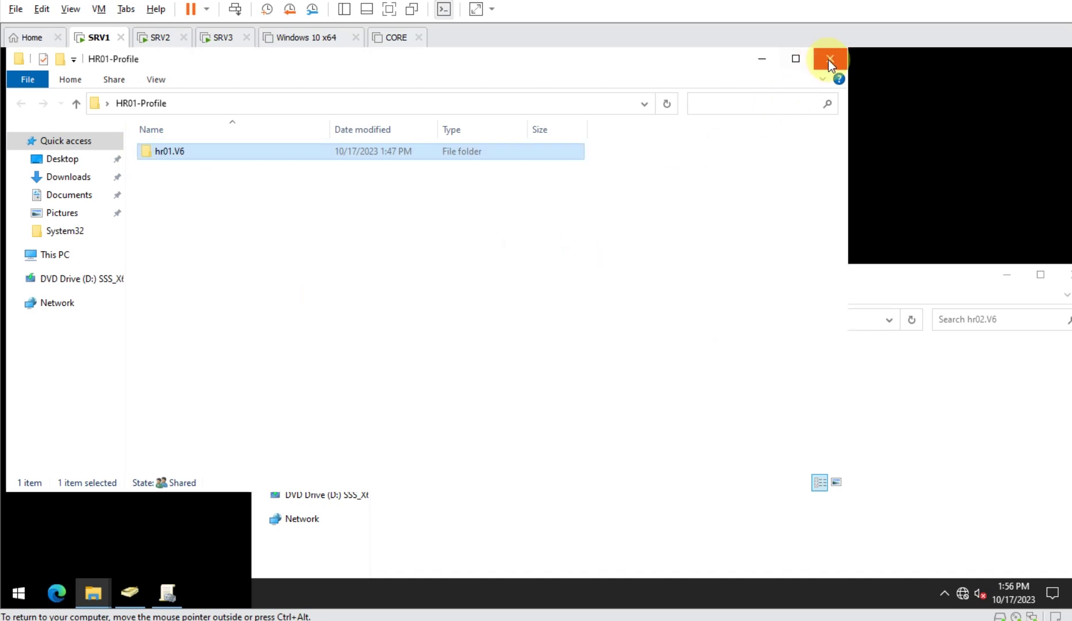
left_click(828, 60)
left_click_drag(714, 277, 619, 128)
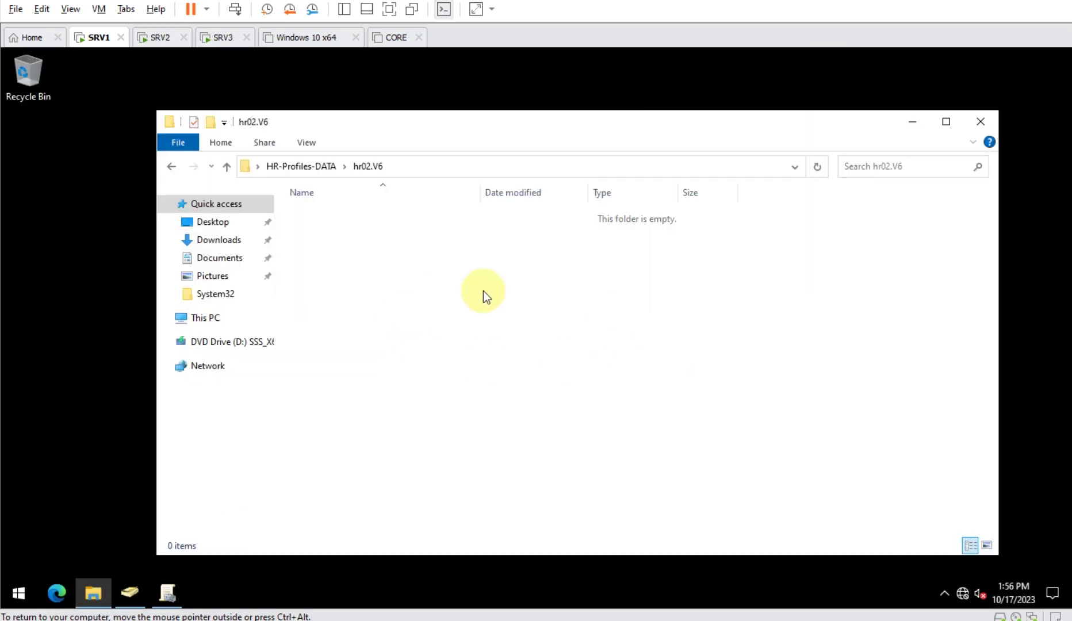
- Sign the user out of SRV2 via Win+X, then return to SRV1
left_click(151, 38)
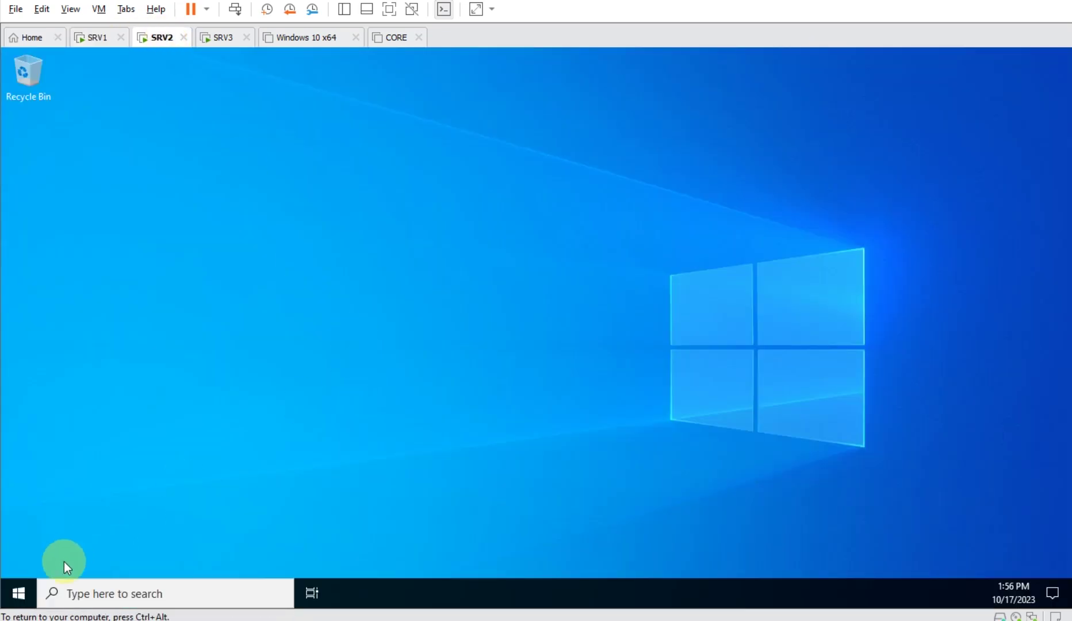
key("super+x")
mouse_move(173, 547)
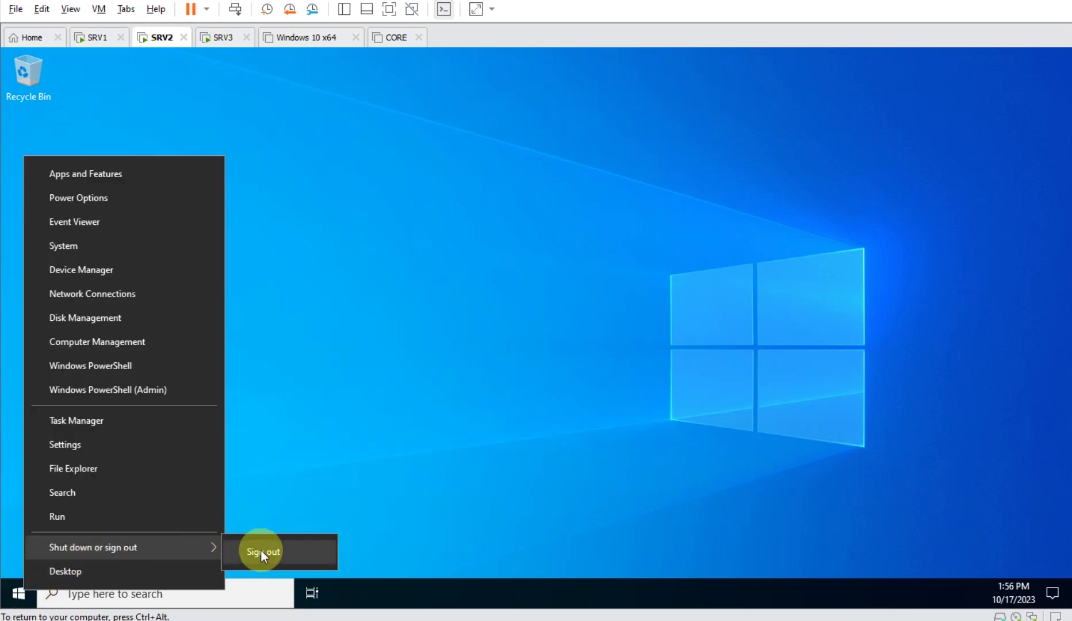
left_click(258, 554)
left_click(95, 38)
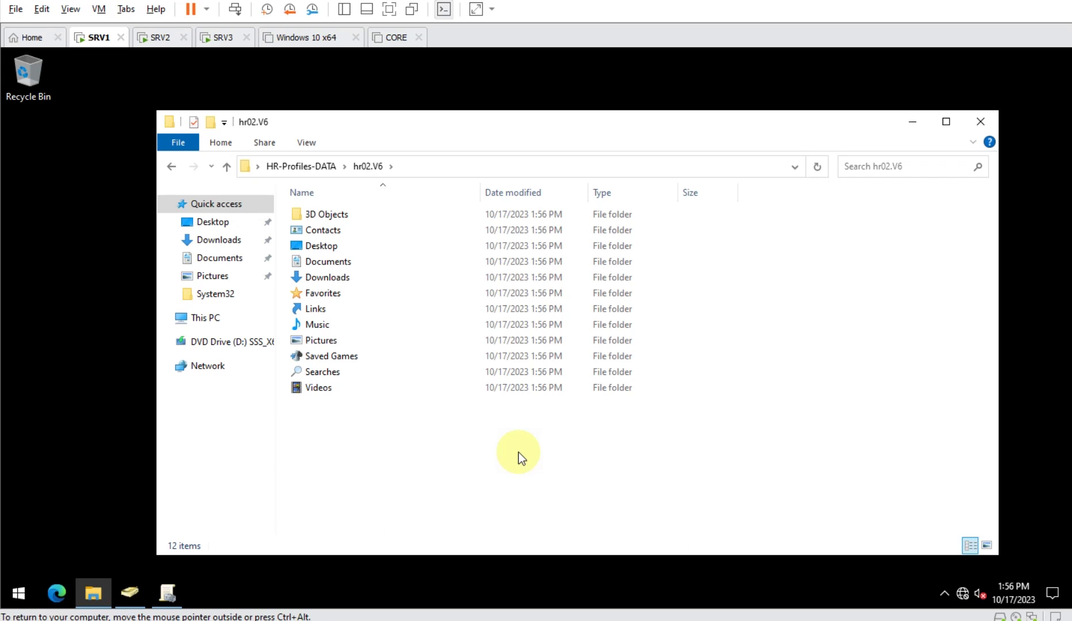
- On SRV1, view the properties of the Administrator's own empty Documents folder
key("ctrl+alt")
key("alt+Tab")
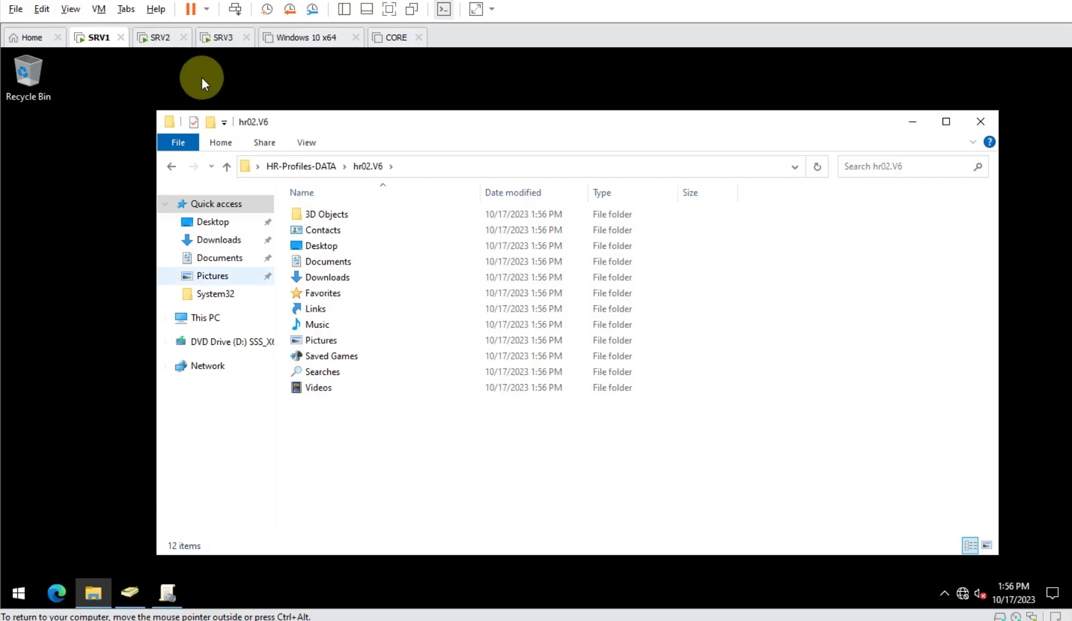
left_click(331, 277)
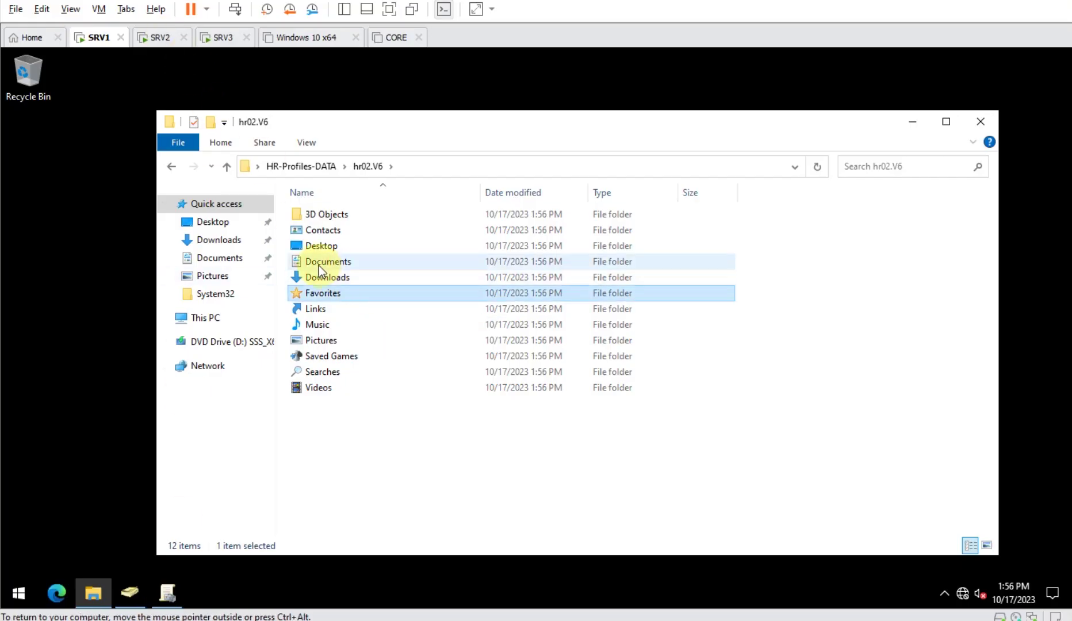
left_click(227, 260)
right_click(231, 263)
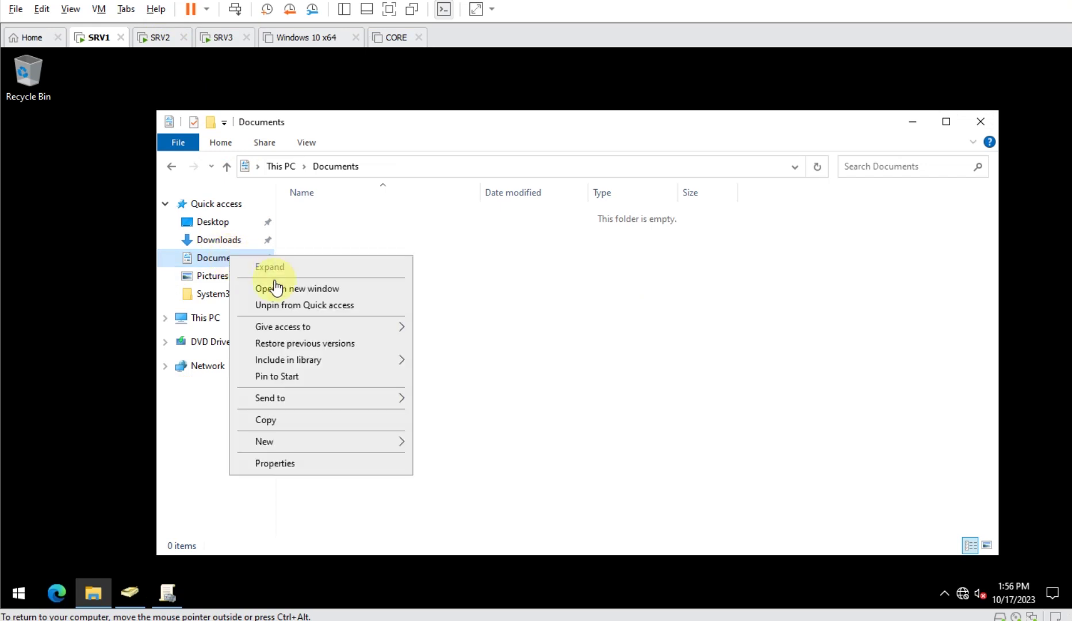
left_click(311, 464)
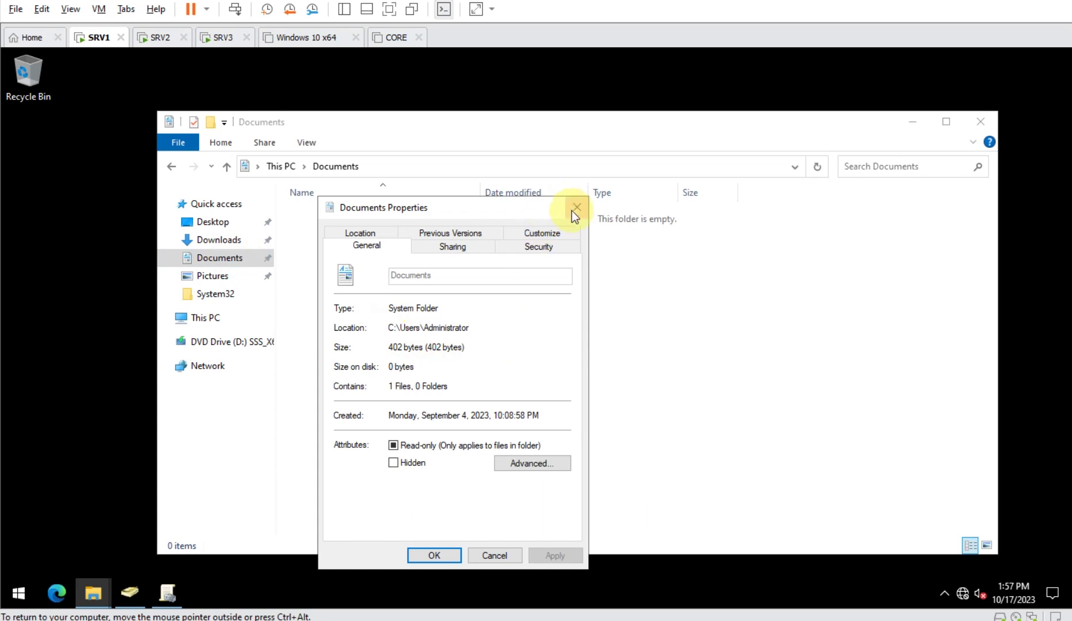
left_click(576, 209)
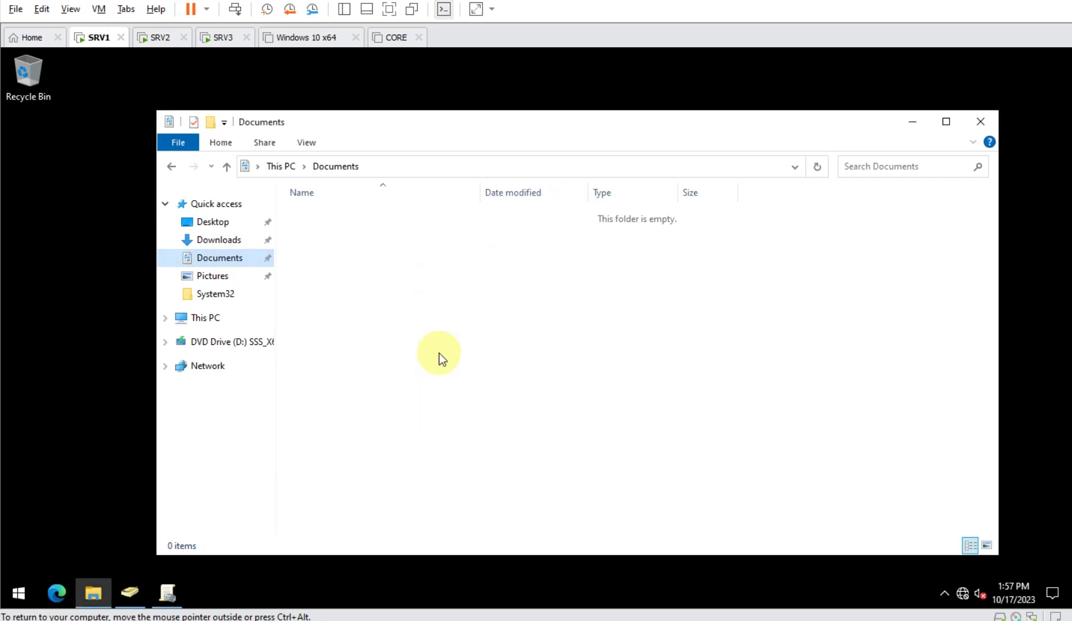
- Sign back in to SRV2 with the account password
left_click(160, 39)
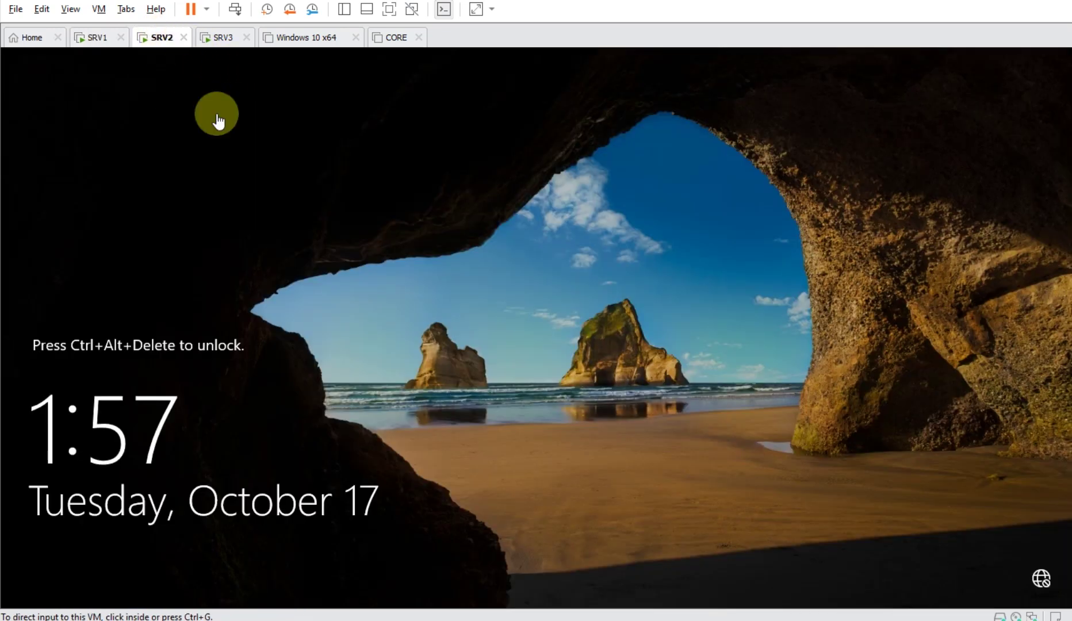
left_click(235, 9)
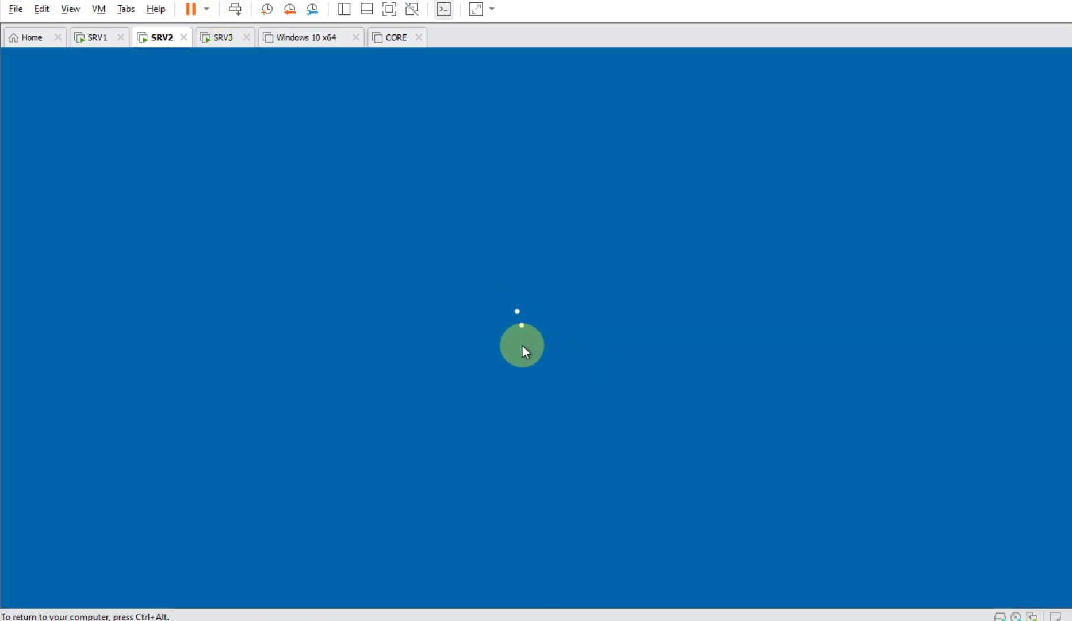
type("Pa$$w0rd")
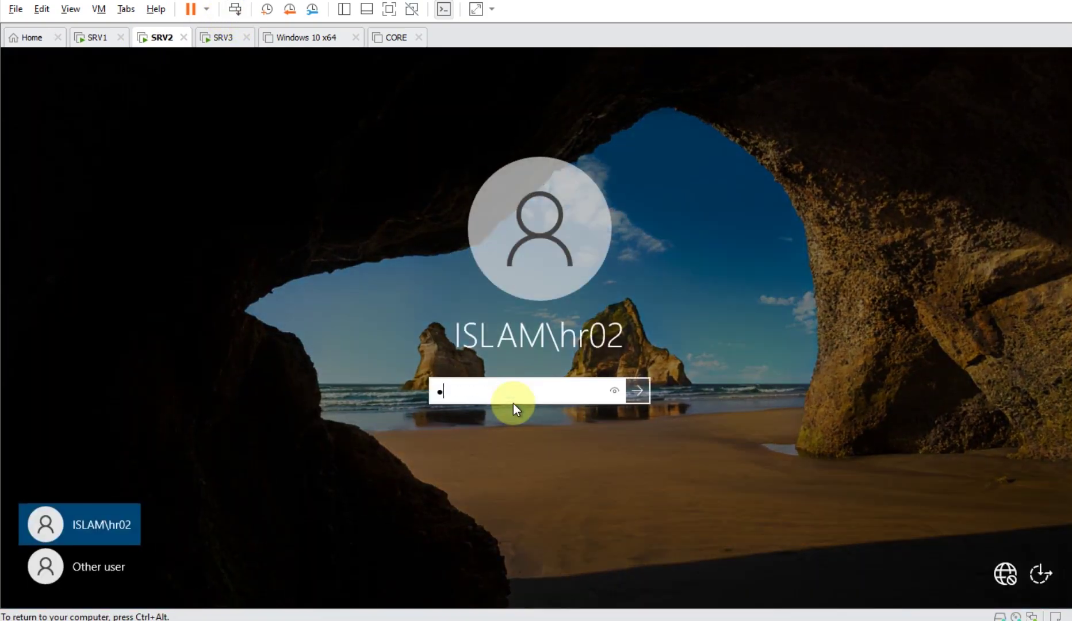
key("Return")
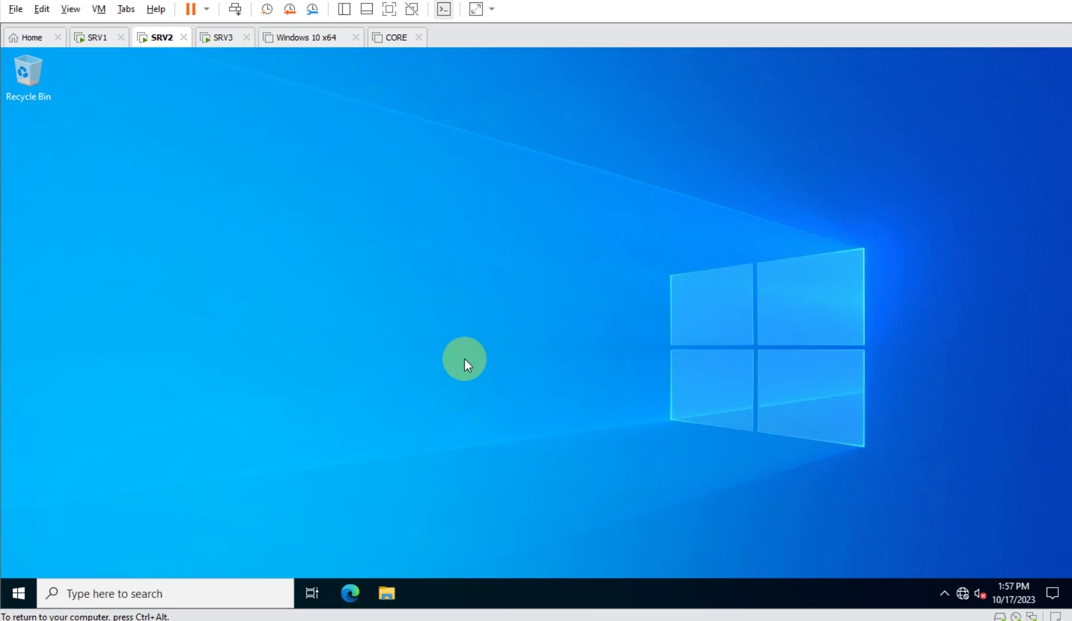
- In File Explorer, check the Documents folder's Location in its properties: C:\Users\hr02
left_click(388, 593)
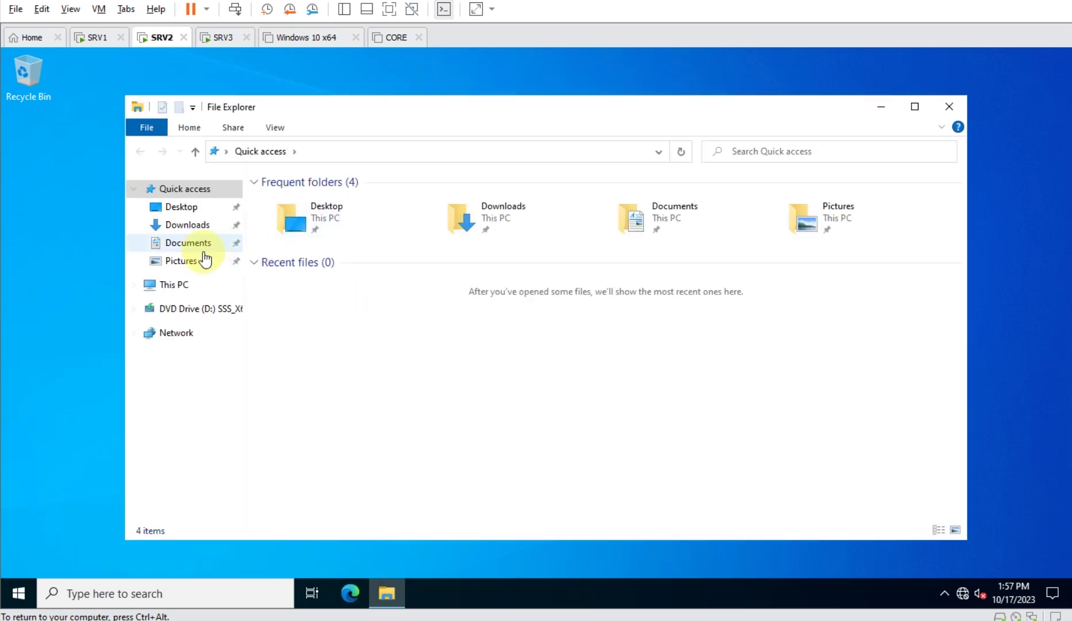
left_click(181, 243)
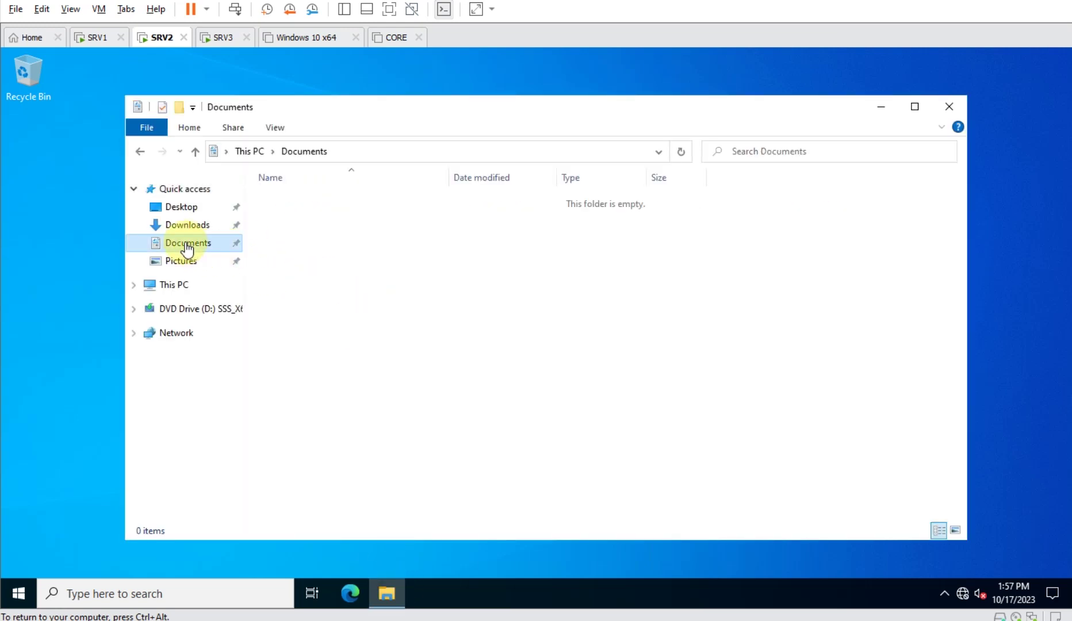
right_click(185, 242)
left_click(256, 455)
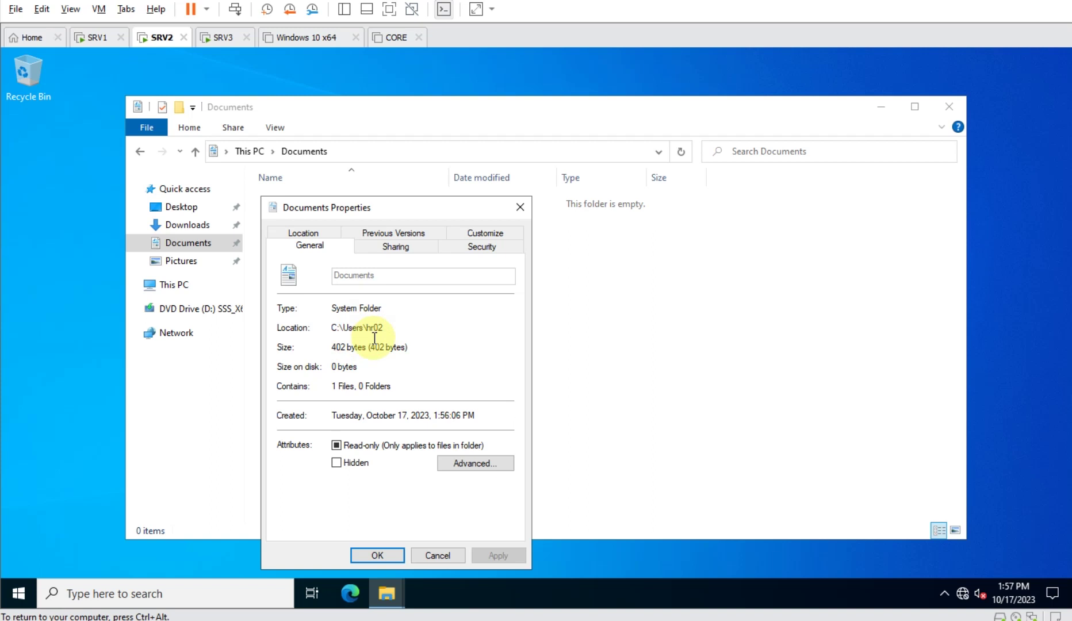
left_click_drag(400, 330, 321, 332)
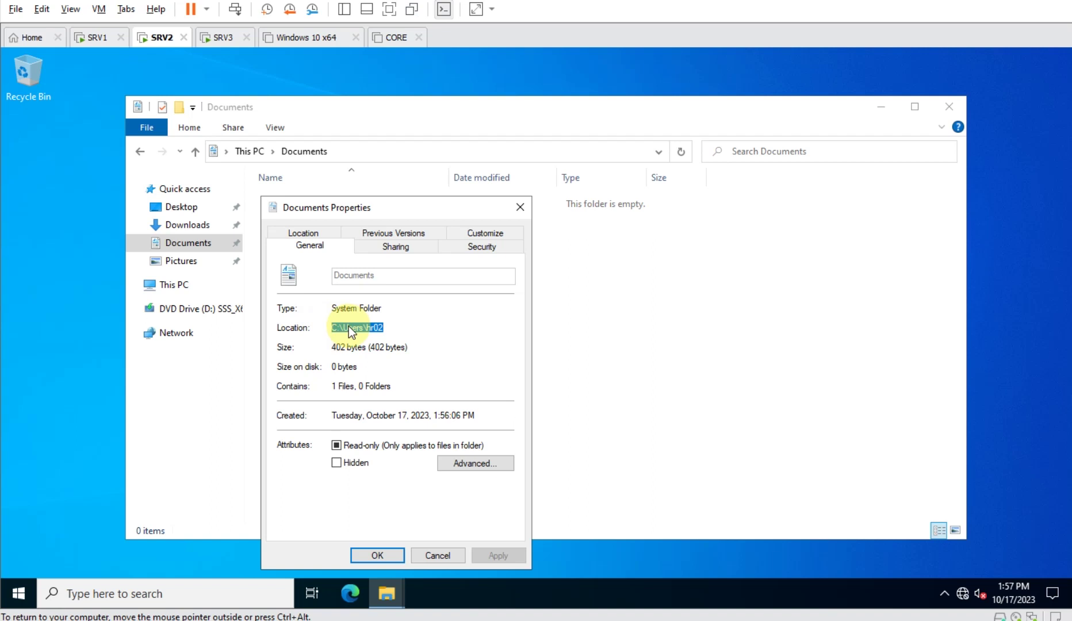
- Create a new folder named HR02-DOC on the SRV1 desktop
key("Escape")
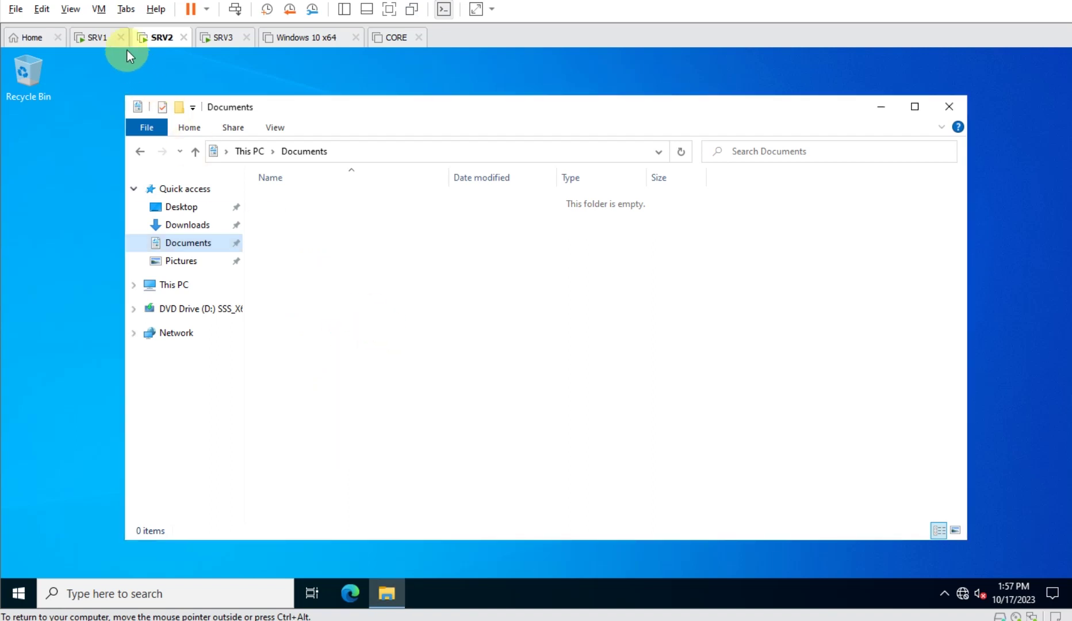
left_click(95, 38)
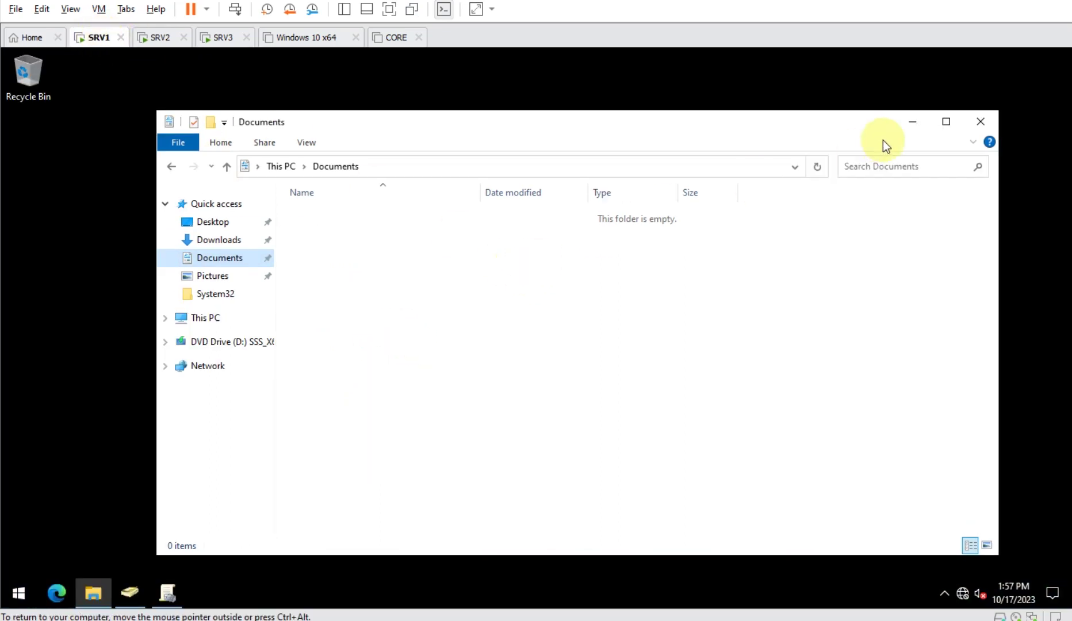
key("super")
left_click(986, 122)
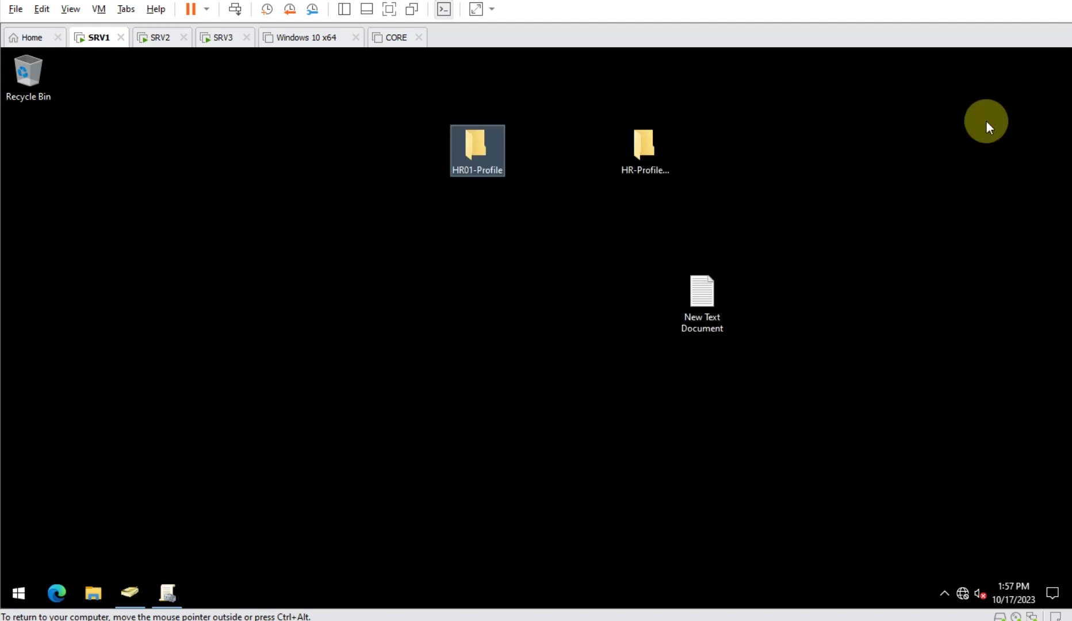
right_click(525, 220)
mouse_move(671, 339)
left_click(723, 341)
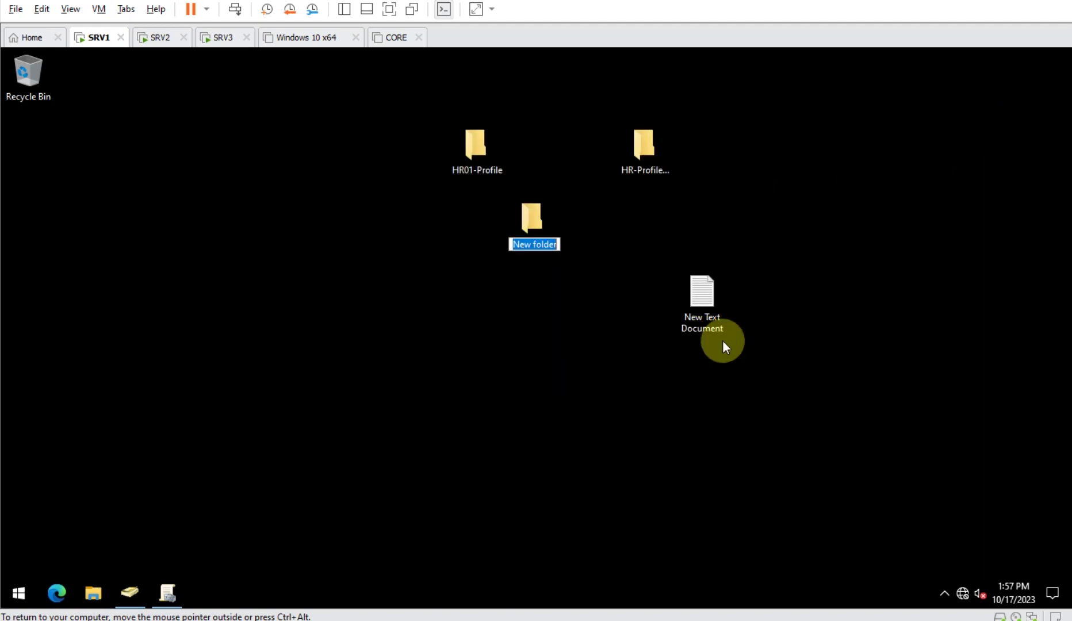
type("HR02-DOC")
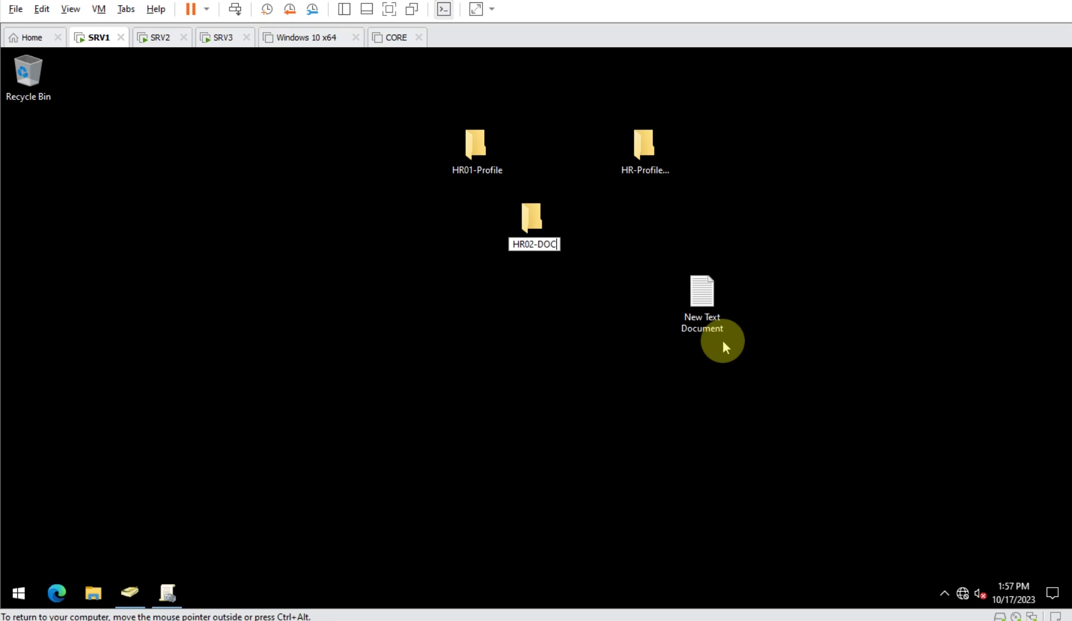
key("Return")
key("Return")
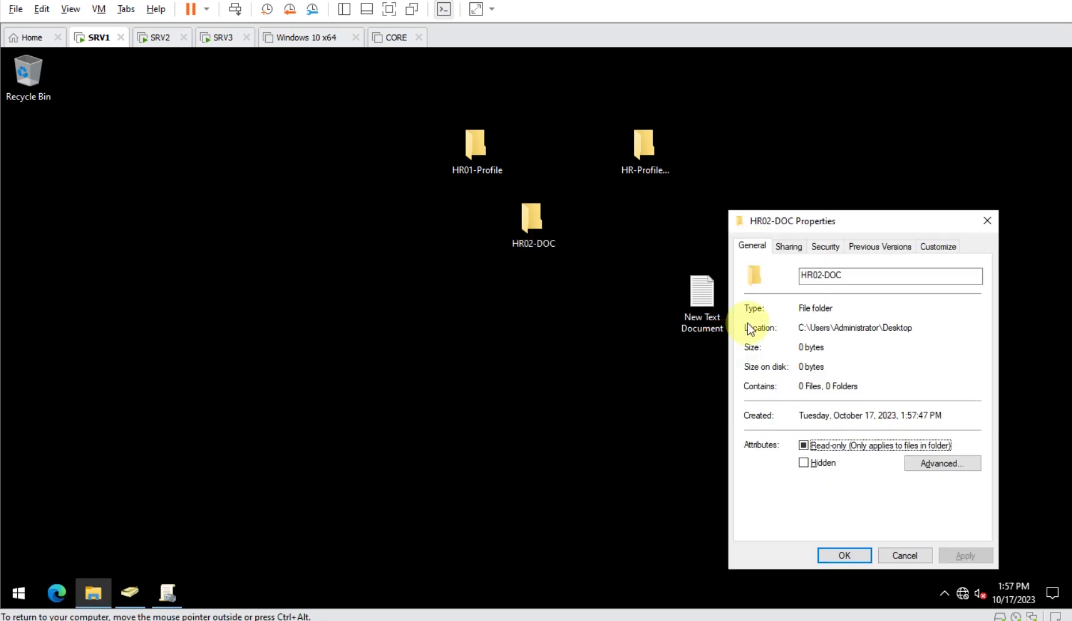
- Share HR02-DOC via Advanced Sharing, granting hr02 Change and Read permissions
left_click(795, 246)
left_click_drag(802, 230, 775, 153)
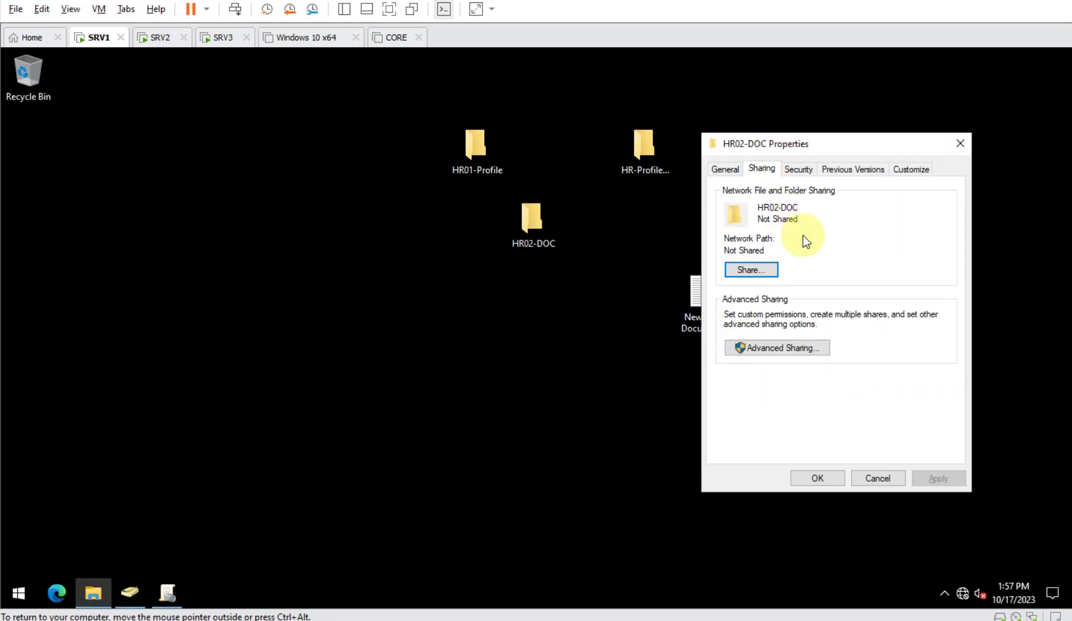
left_click(793, 347)
left_click(754, 199)
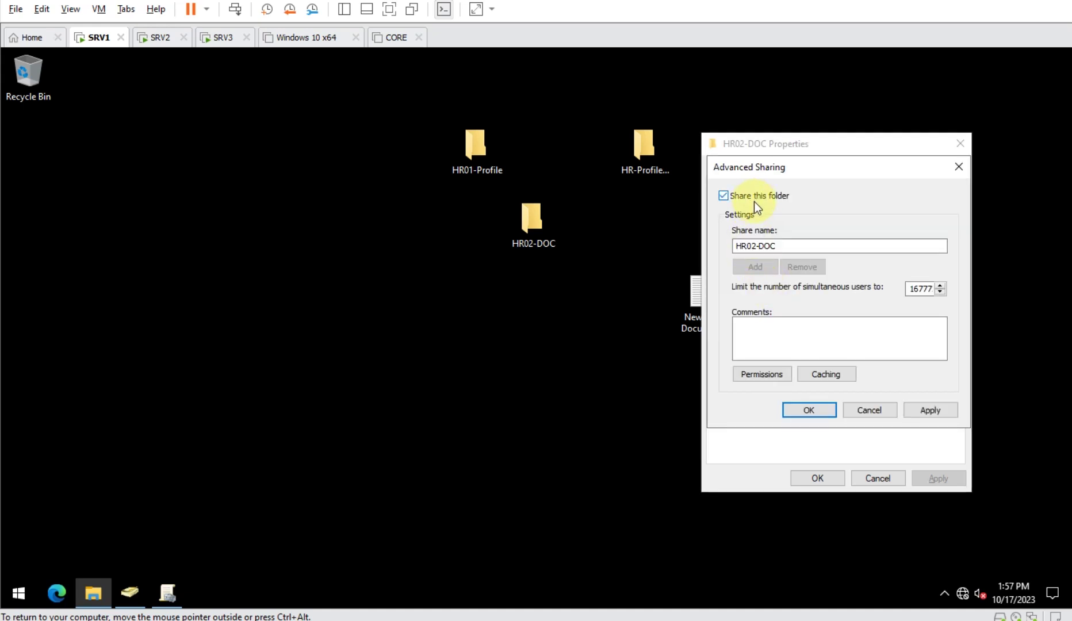
left_click(768, 379)
left_click(886, 321)
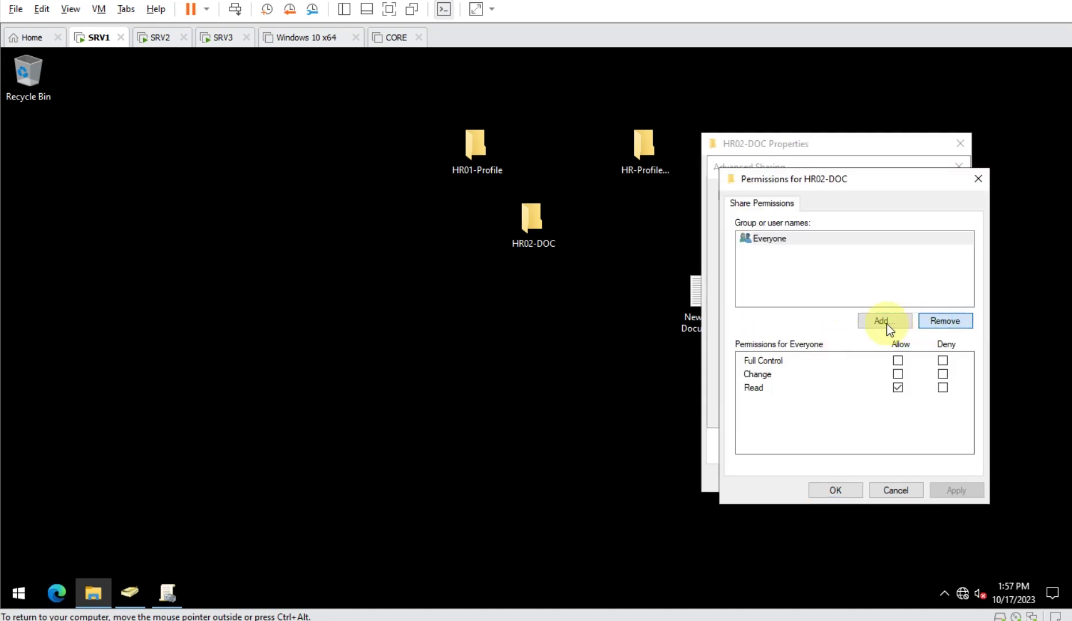
type("hr02")
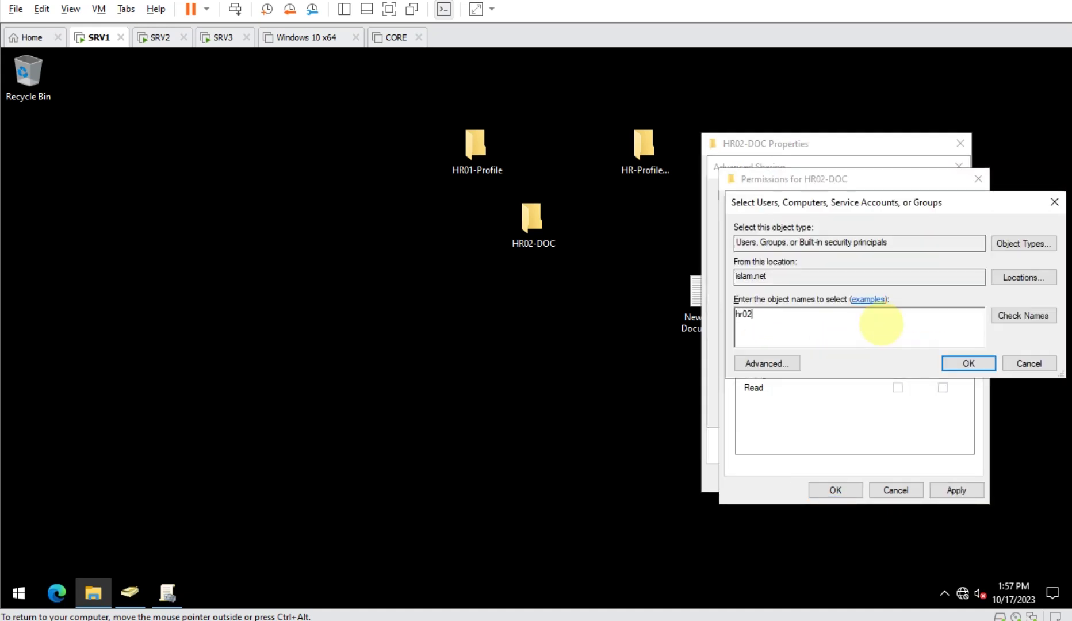
key("Return")
left_click(898, 374)
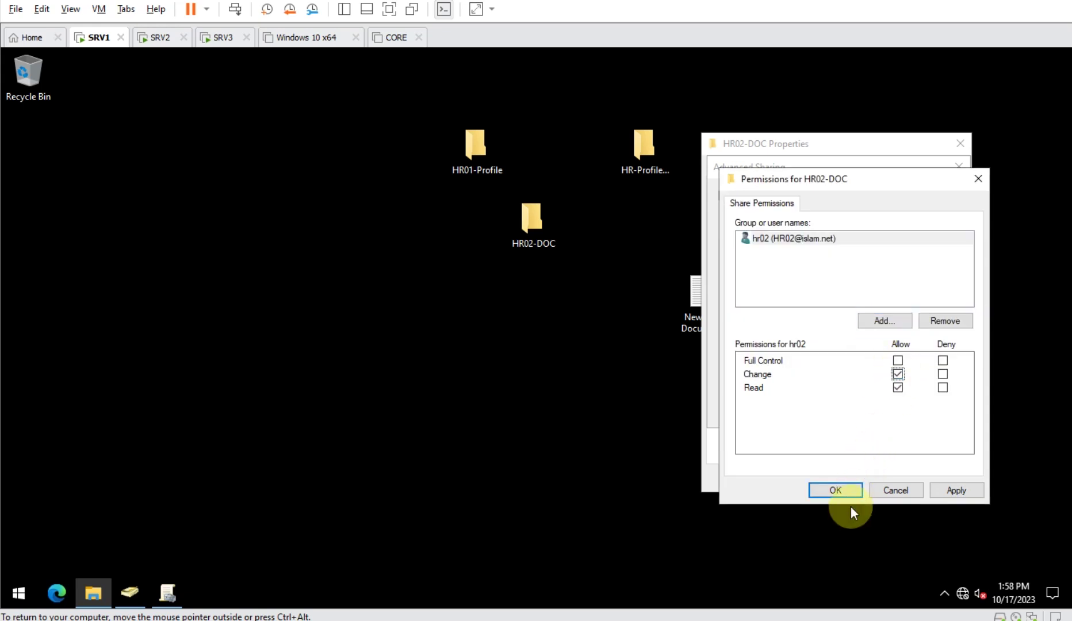
left_click(840, 495)
- Give hr02 Modify rights in HR02-DOC's security permissions and close its properties
left_click(823, 406)
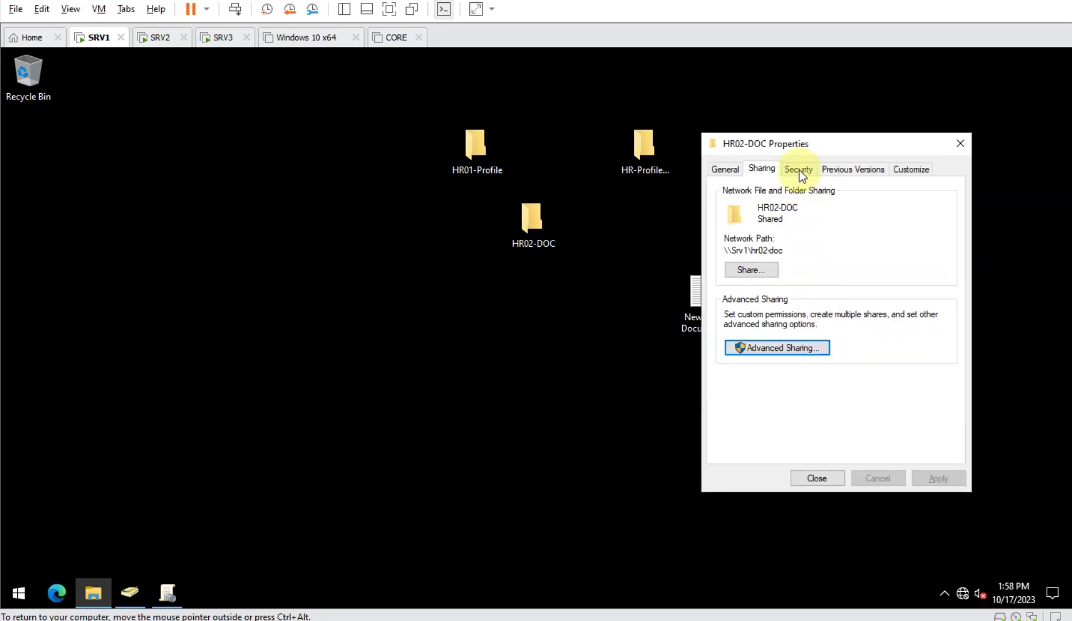
left_click(799, 170)
left_click(931, 298)
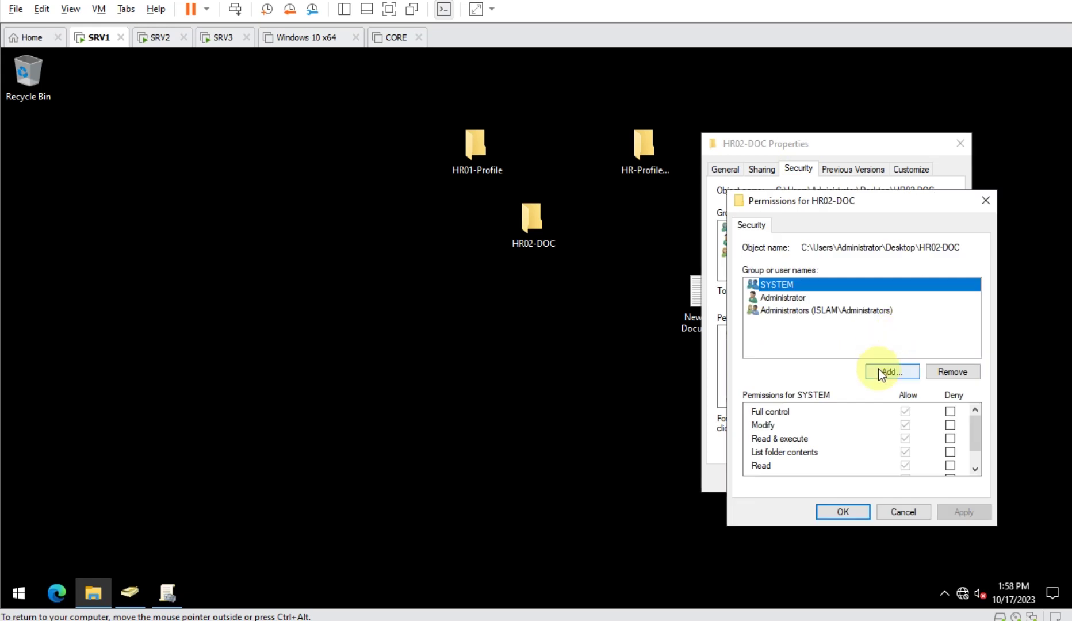
left_click(880, 369)
type("hr02")
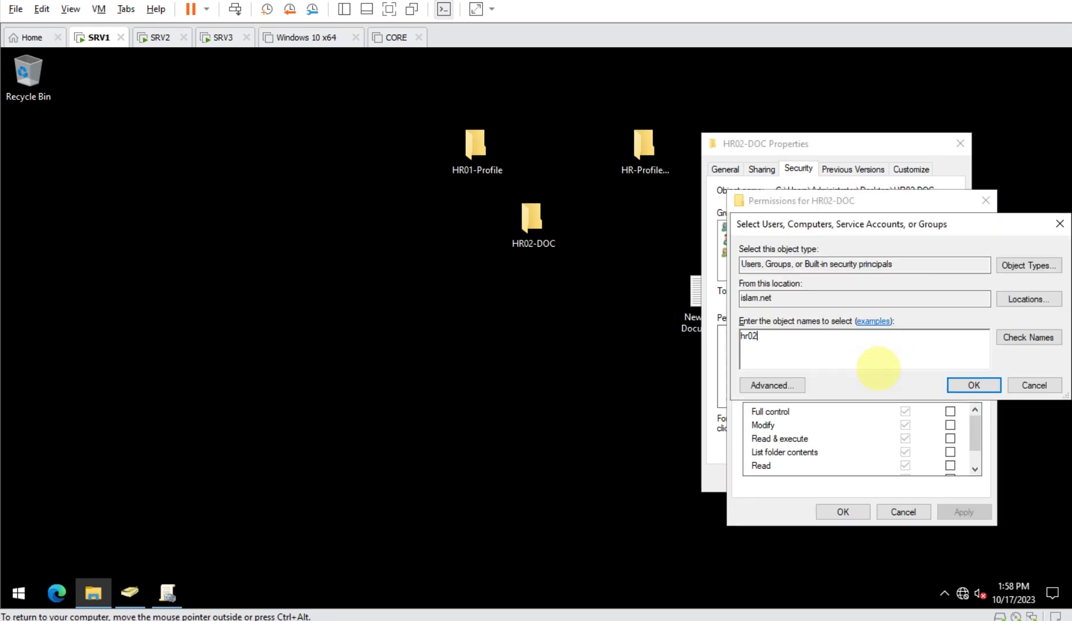
key("Return")
left_click(906, 426)
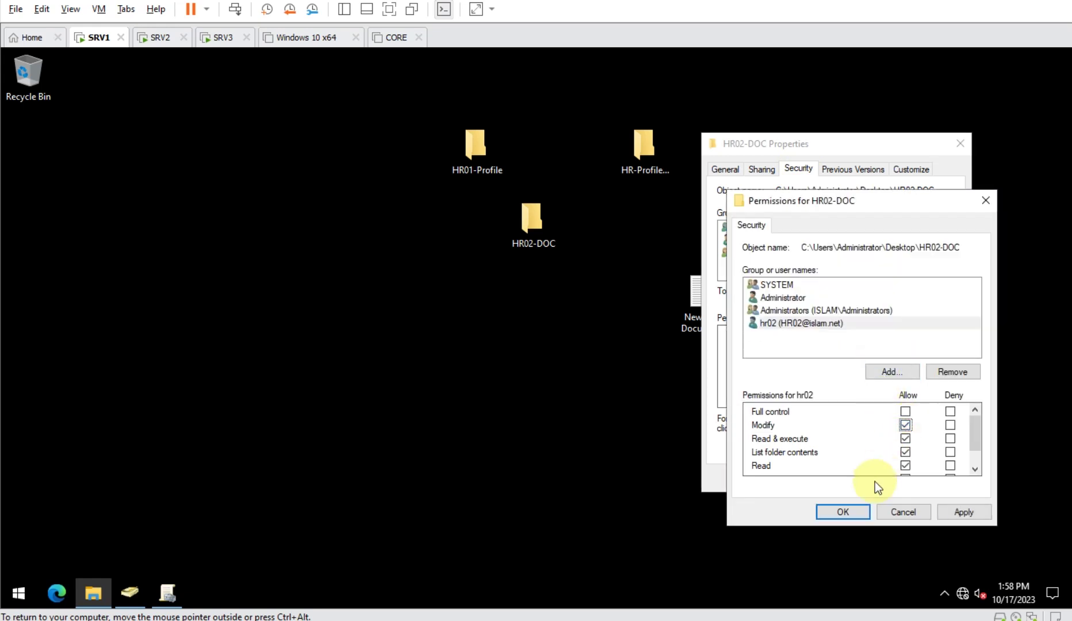
left_click(847, 511)
left_click(829, 482)
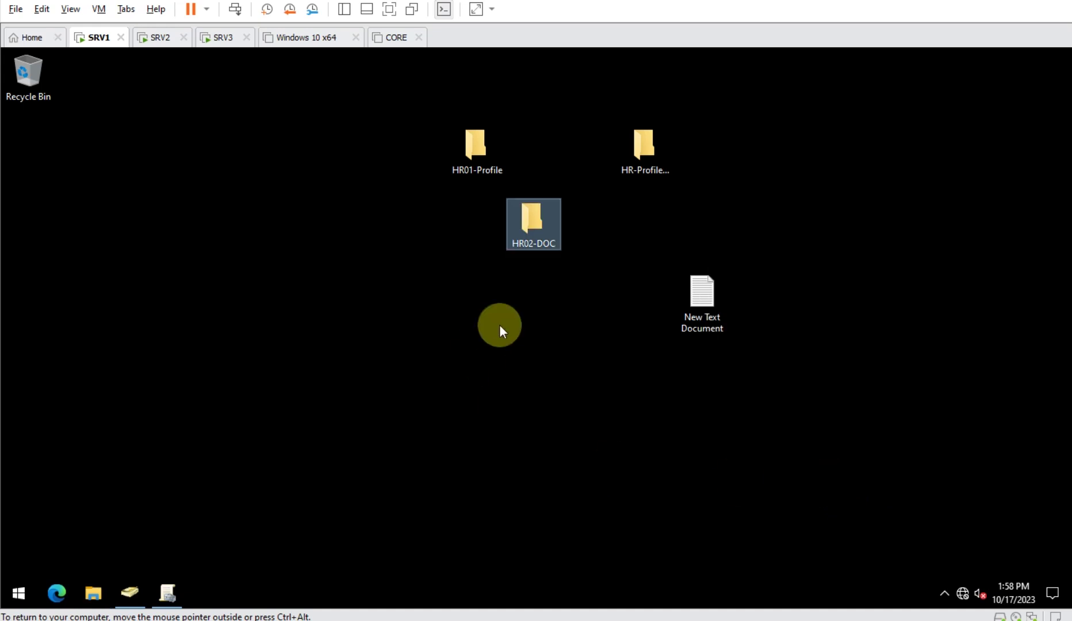
- Enter the path \\SRV1\hr02-doc in the Run box
left_click(460, 394)
key("super+r")
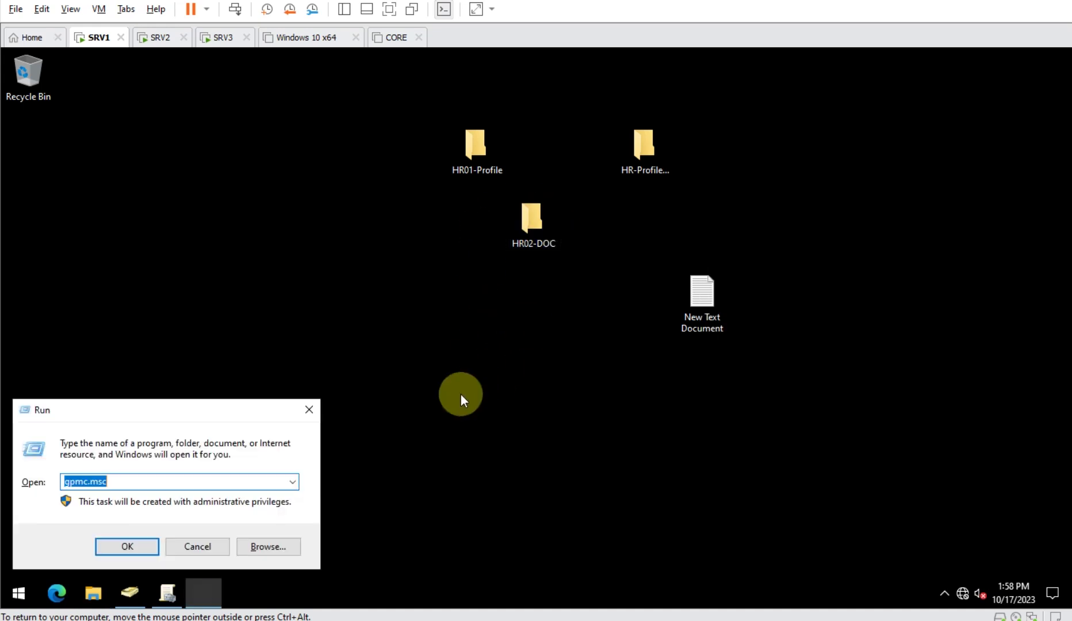
type("\\")
type("SRV1\\")
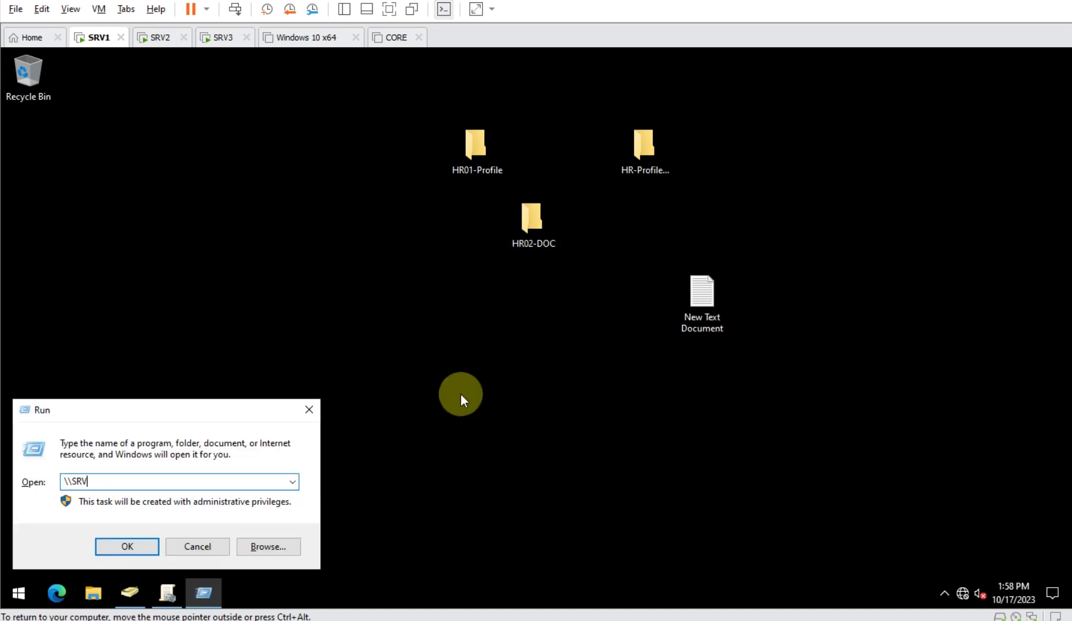
key("Down")
key("Down")
key("Down")
key("ctrl+c")
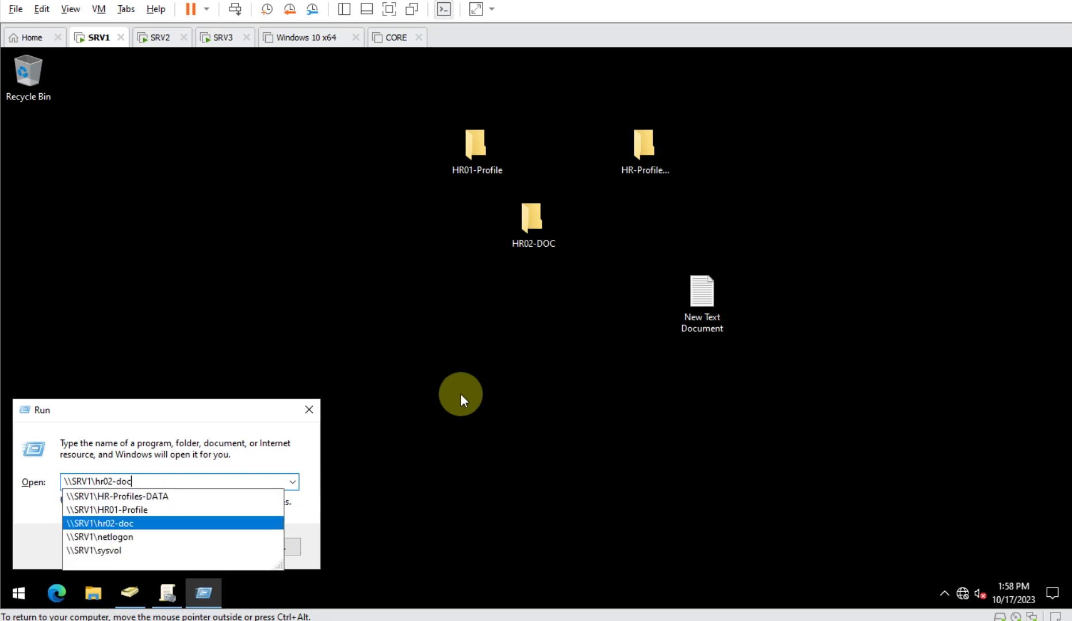
left_click(449, 421)
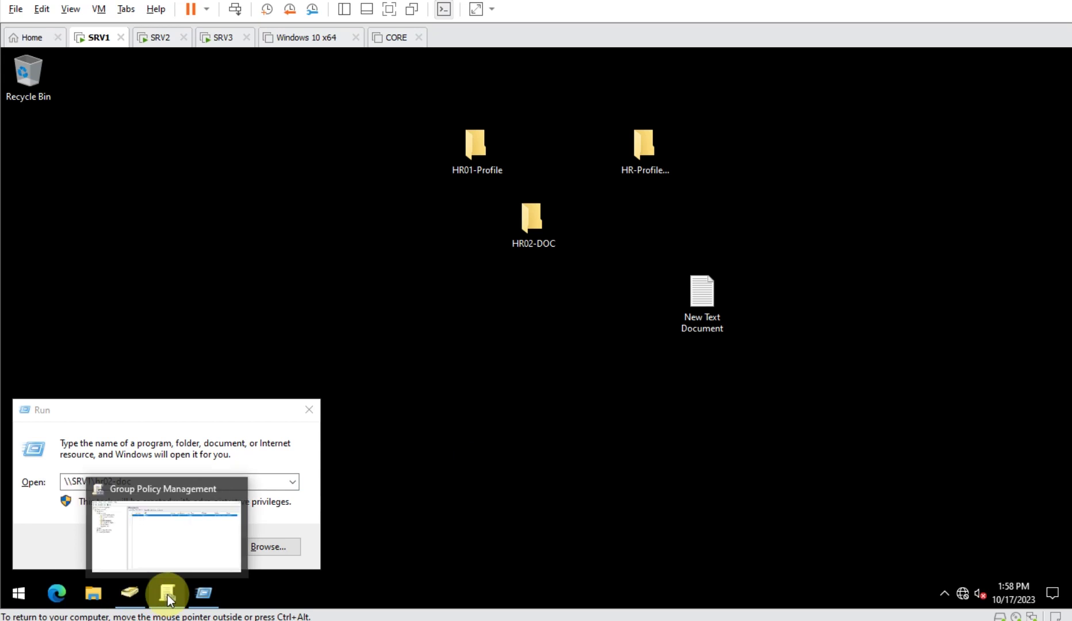
- Create a GPO named 'folder' linked to the HR OU and open it for editing
left_click(131, 594)
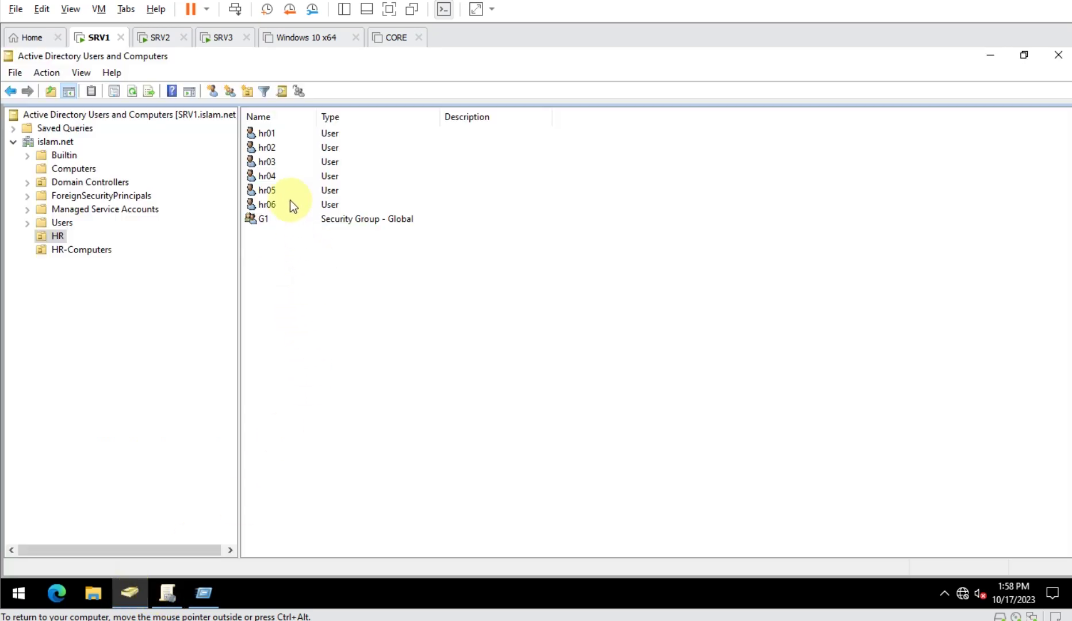
left_click(273, 148)
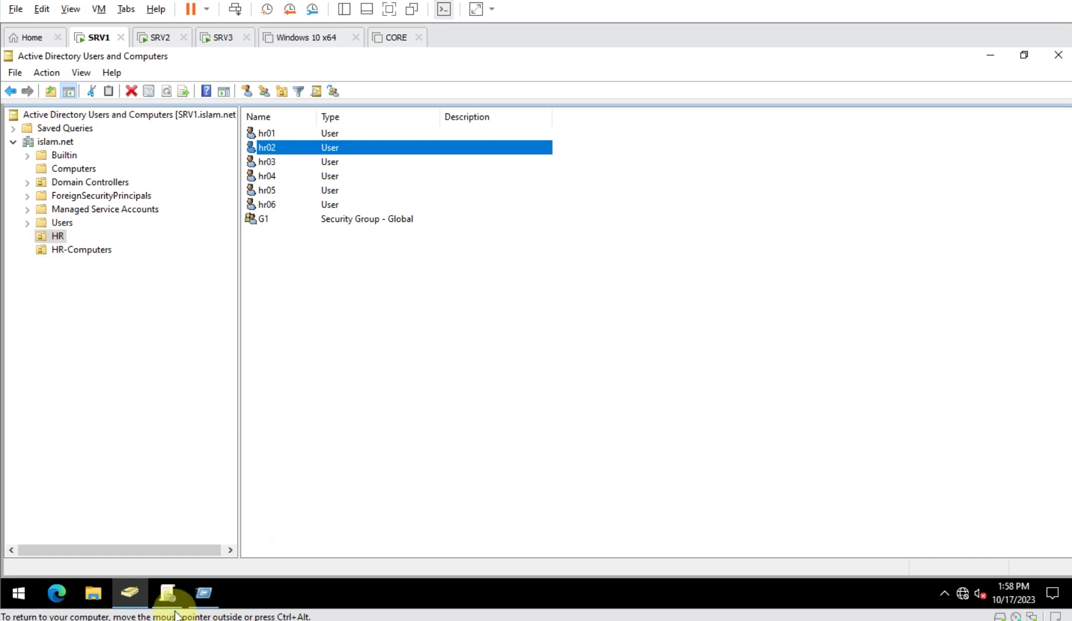
left_click(167, 593)
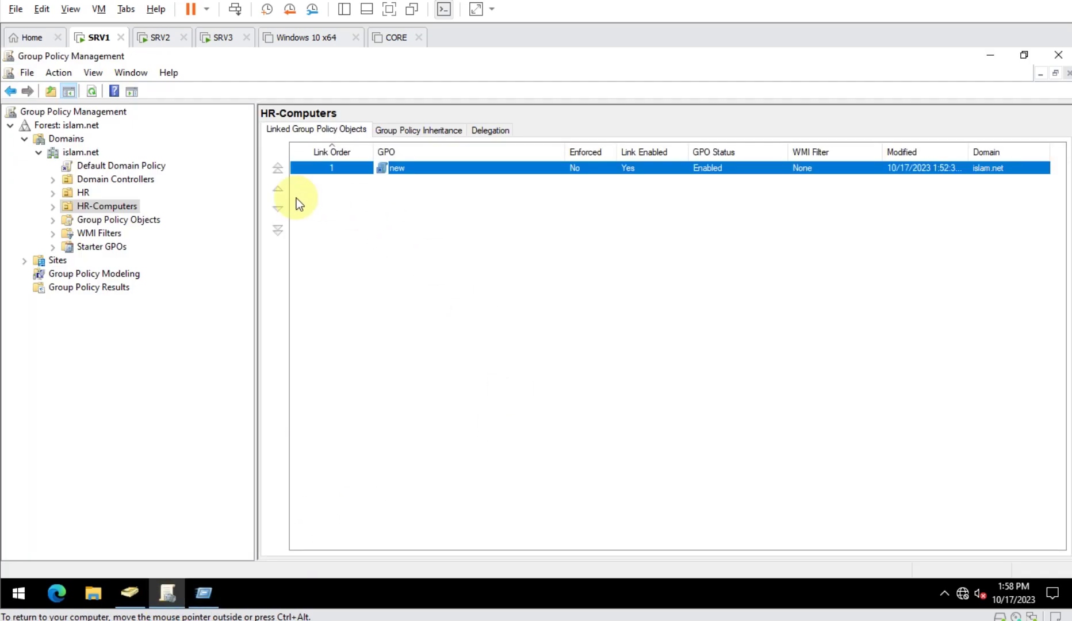
left_click(84, 193)
right_click(84, 193)
left_click(147, 202)
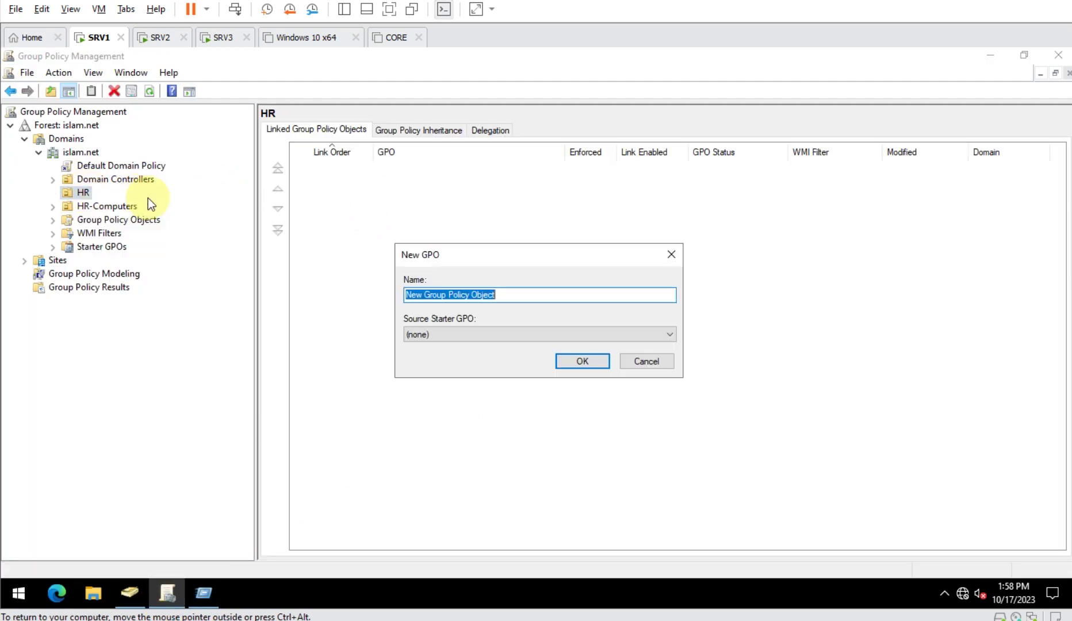
type("folder")
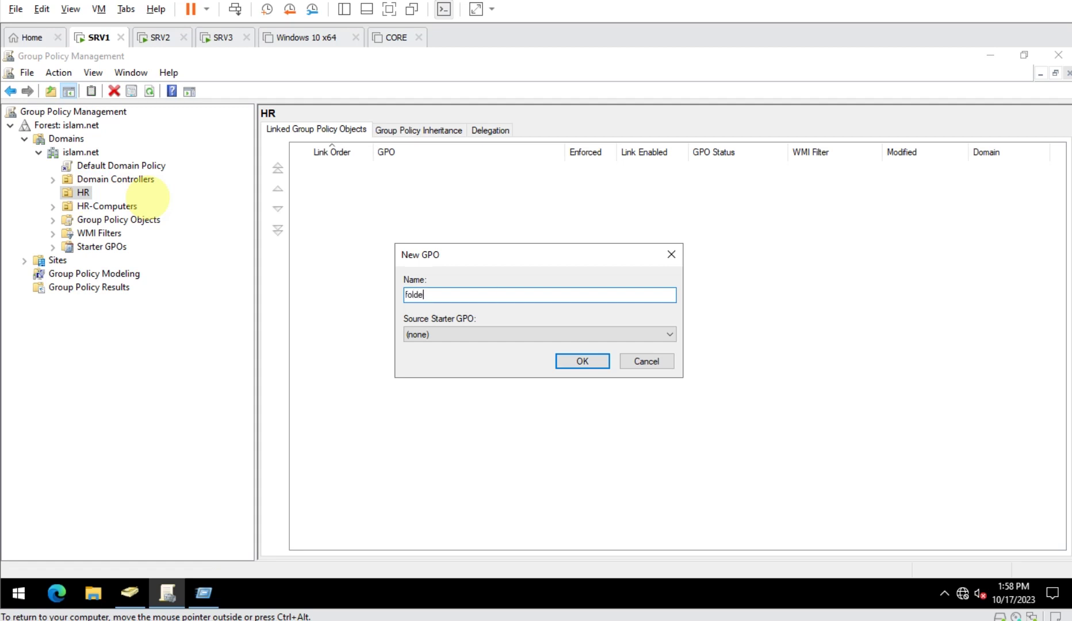
key("Return")
right_click(445, 168)
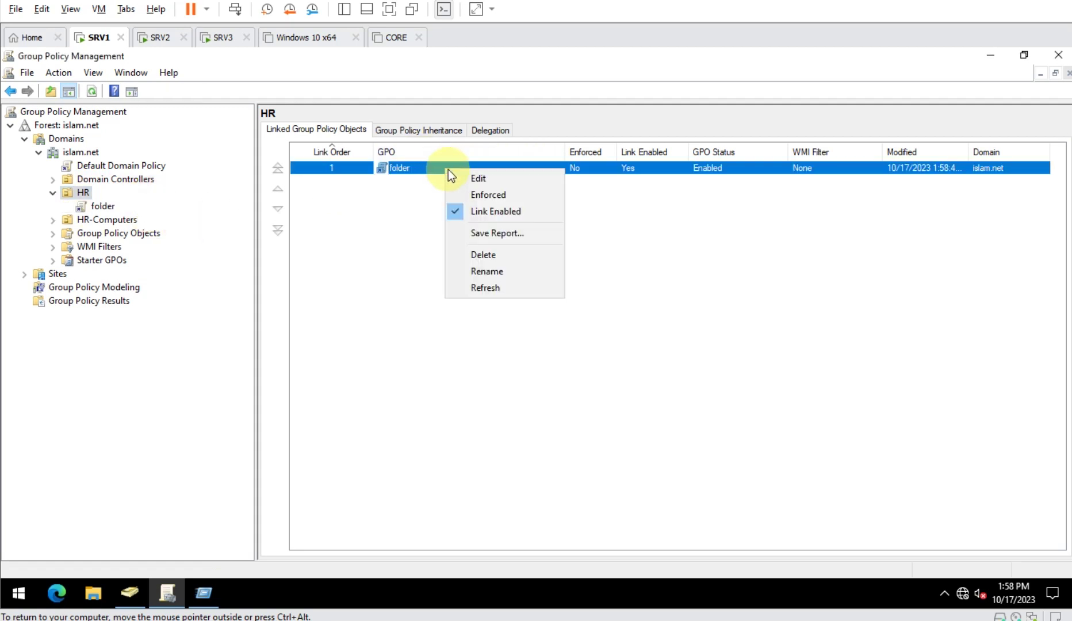
left_click(485, 179)
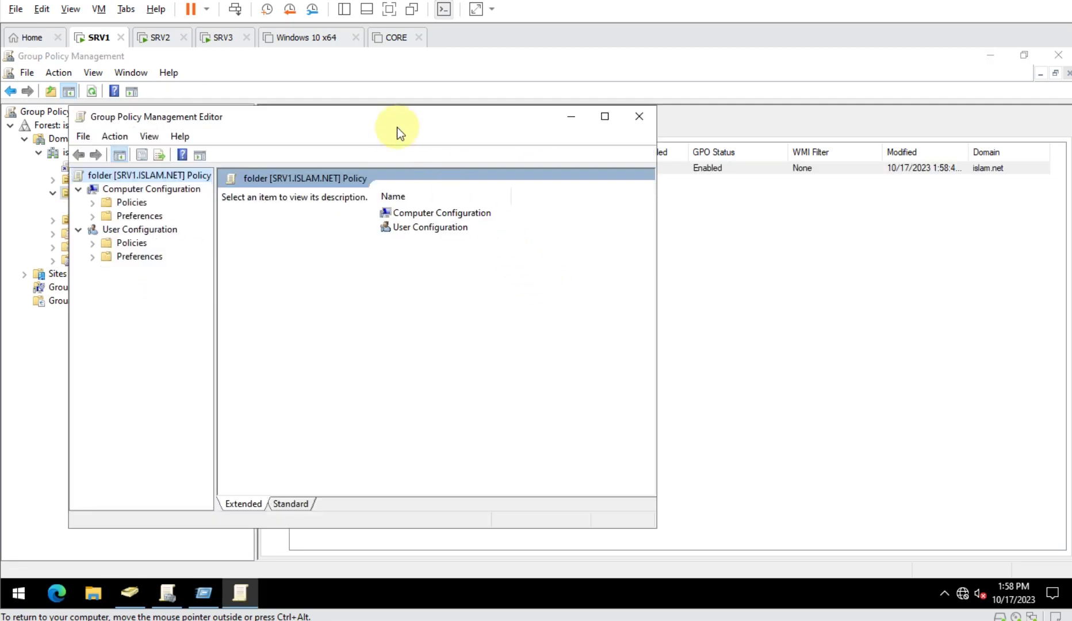
- Navigate the policy editor to User Configuration > Windows Settings > Folder Redirection > Documents
double_click(398, 119)
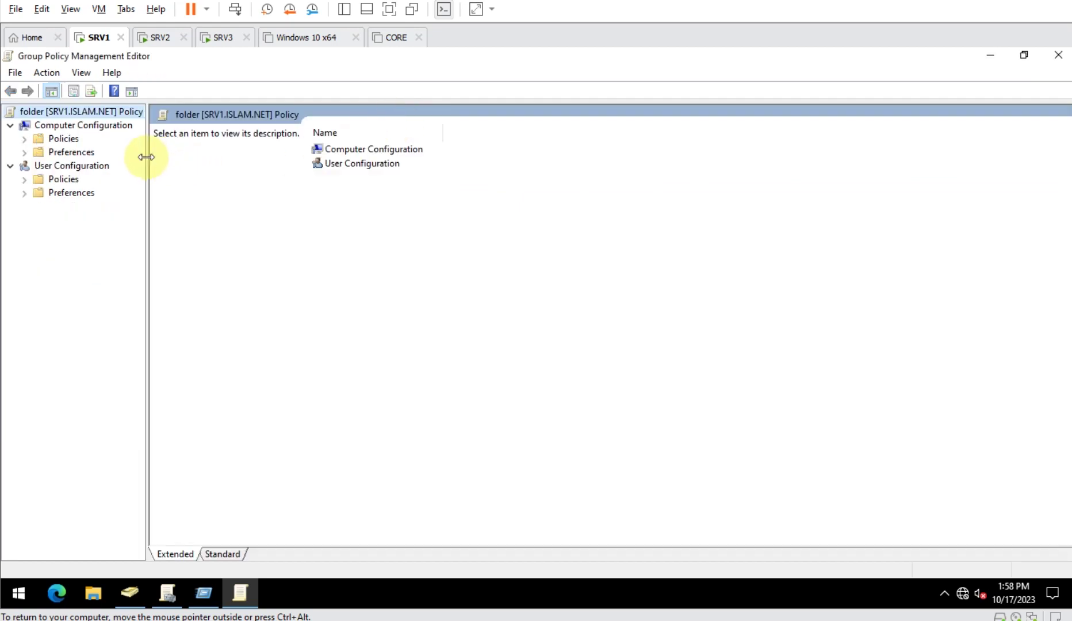
left_click_drag(146, 157, 320, 163)
left_click(57, 181)
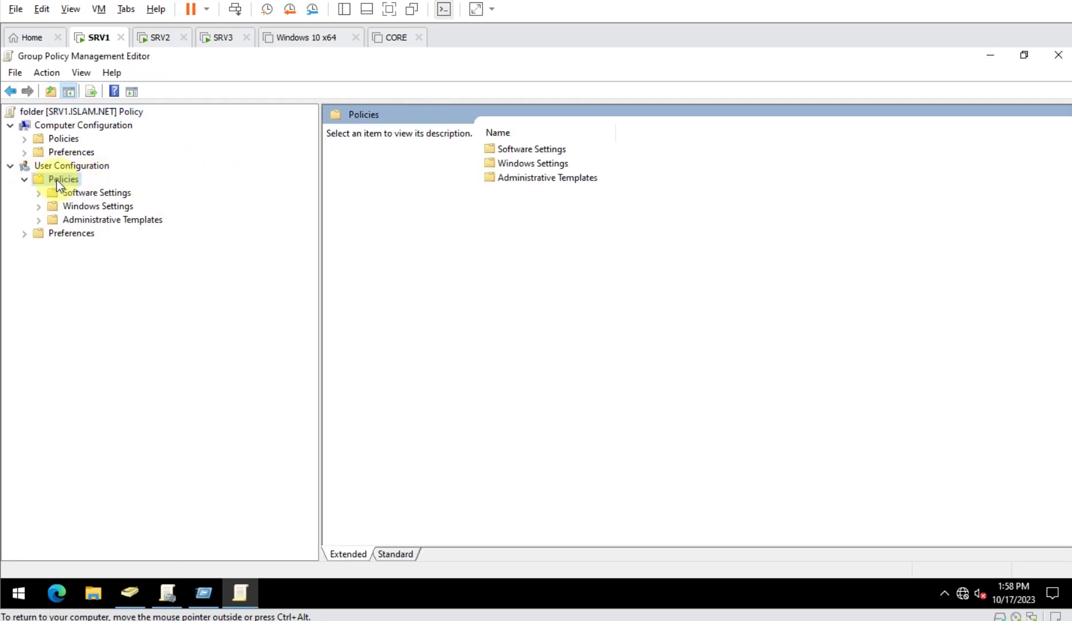
double_click(100, 208)
double_click(101, 249)
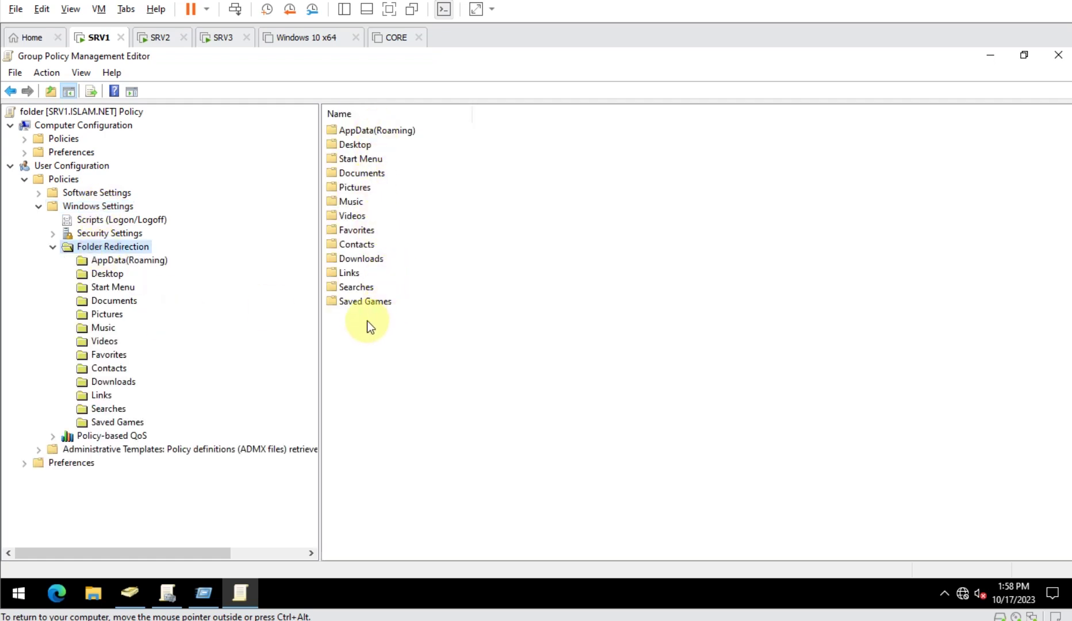
double_click(360, 172)
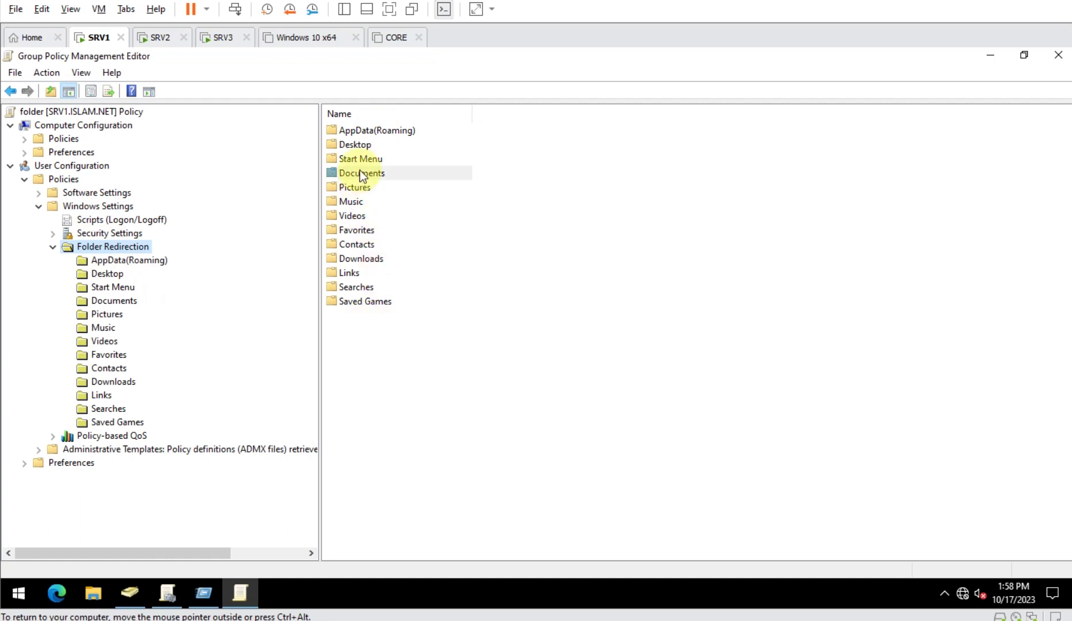
- Set Documents redirection to Basic with root path \\SRV1\hr02-doc
right_click(128, 300)
left_click(193, 353)
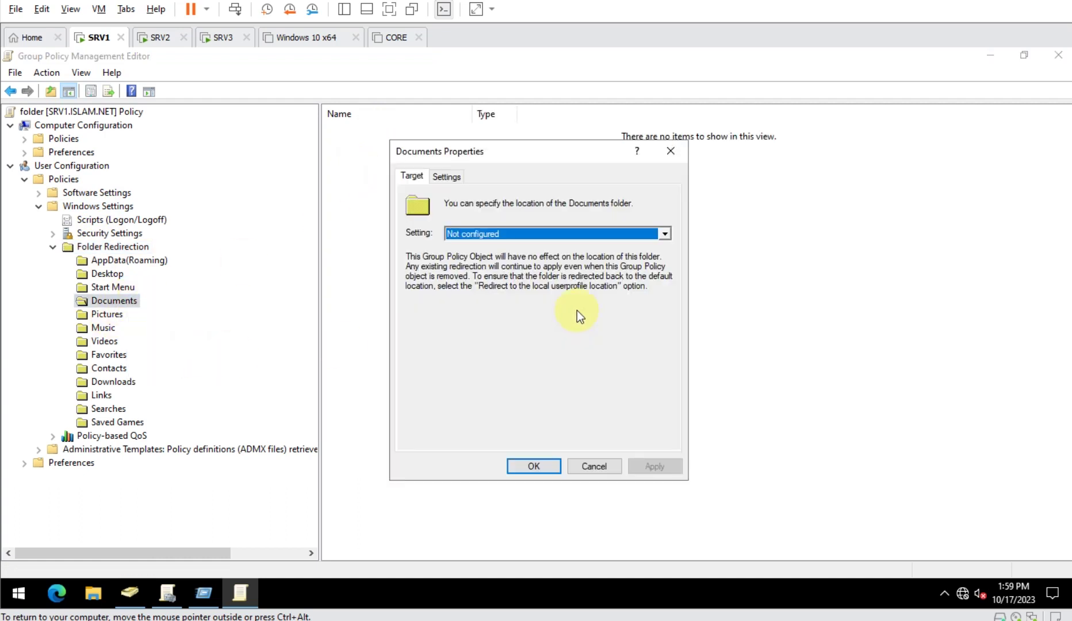
left_click(500, 236)
left_click(493, 248)
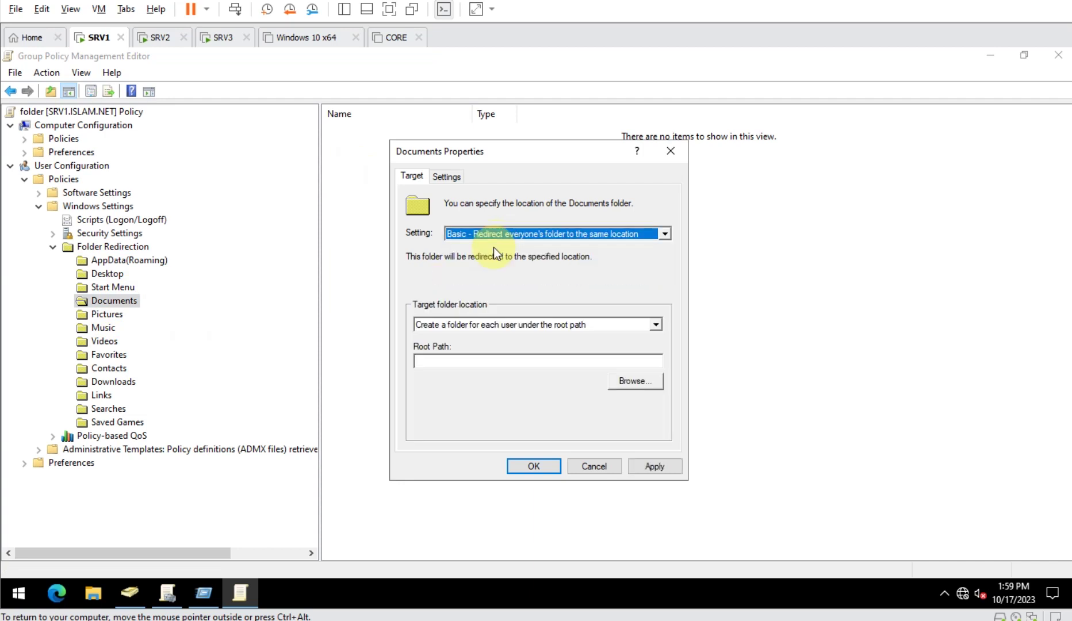
left_click(486, 361)
key("ctrl+v")
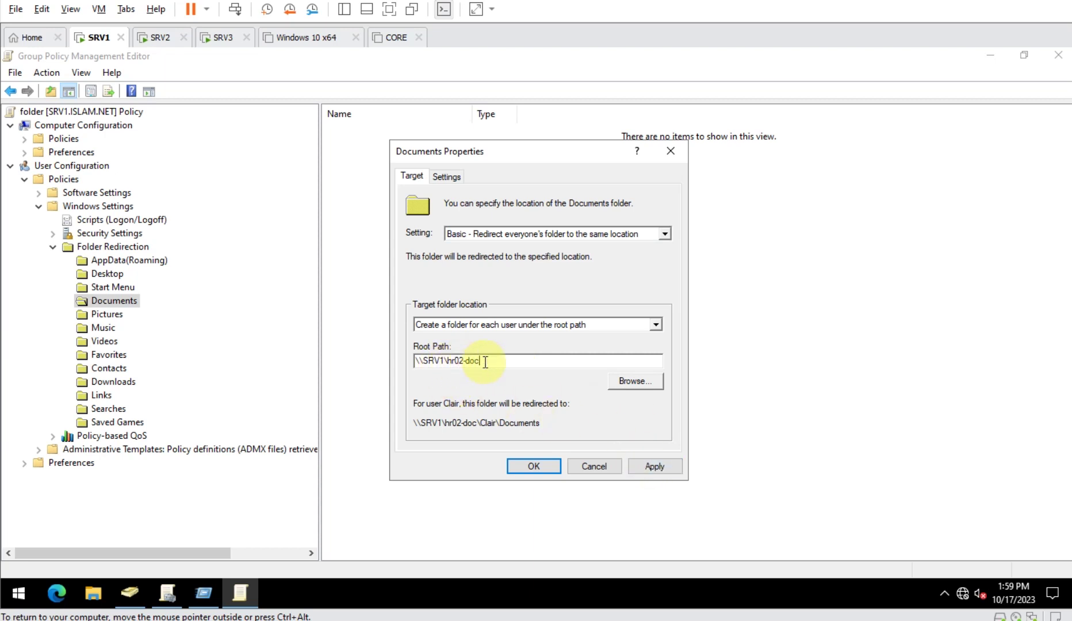
left_click(444, 176)
left_click_drag(529, 157, 636, 149)
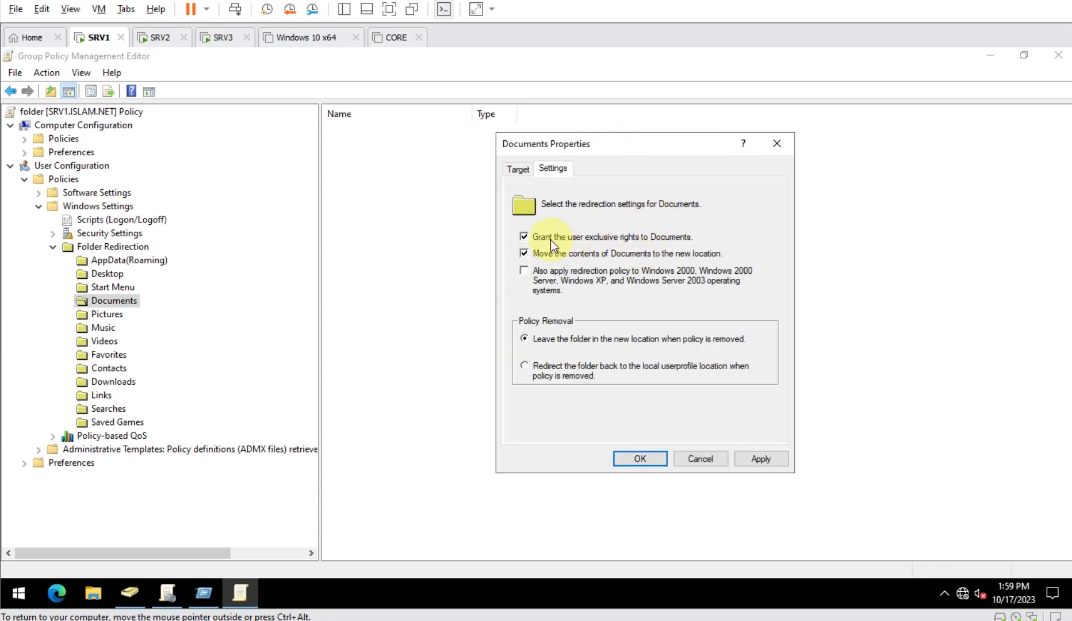
- Clear 'Grant the user exclusive rights', apply the redirection accepting the warning, and confirm
left_click(627, 242)
left_click(775, 459)
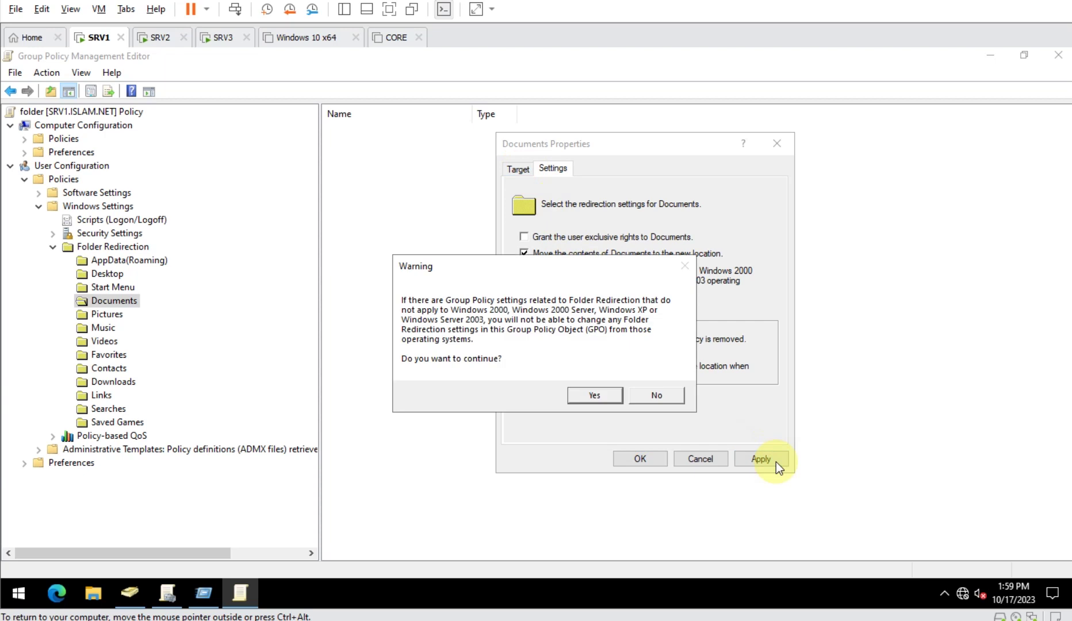
left_click(604, 396)
left_click(517, 170)
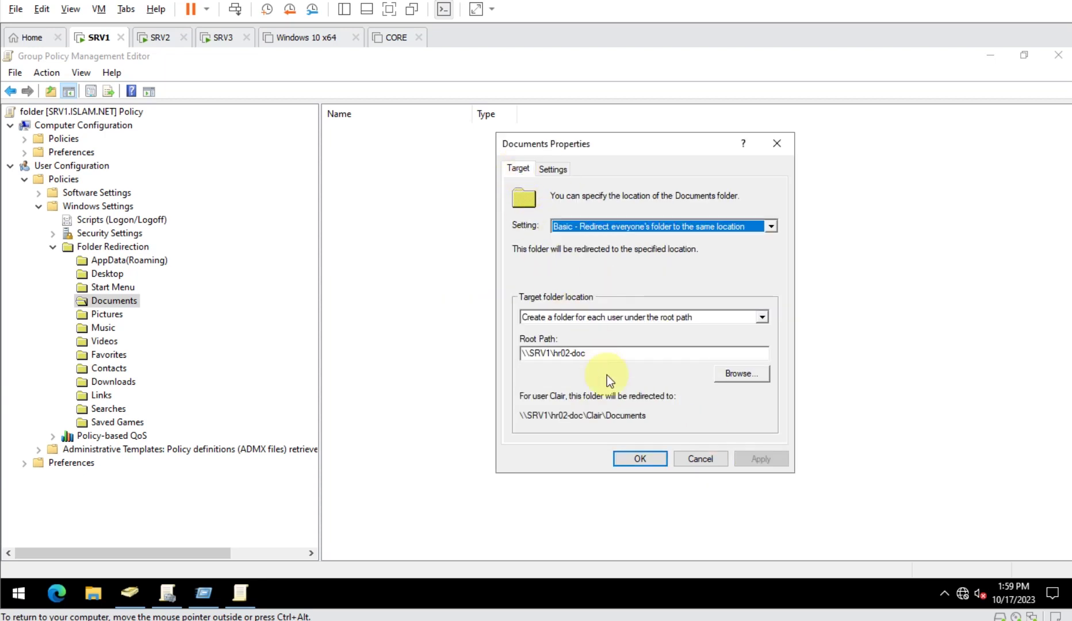
left_click(640, 459)
- Sign hr02 out of SRV2 and sign back in with the account password
left_click(158, 37)
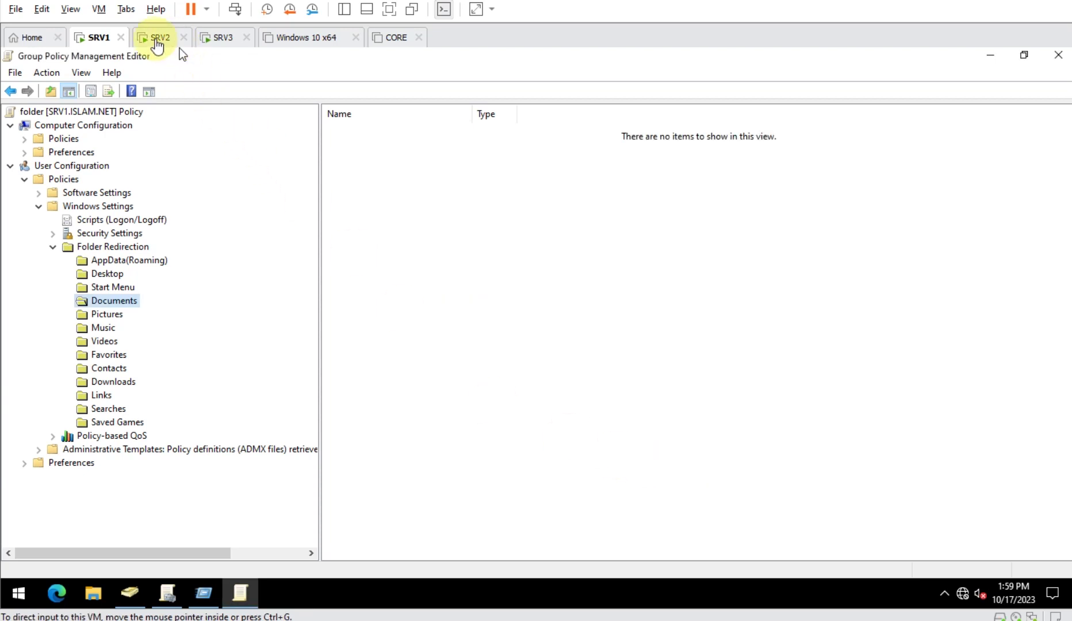
right_click(19, 593)
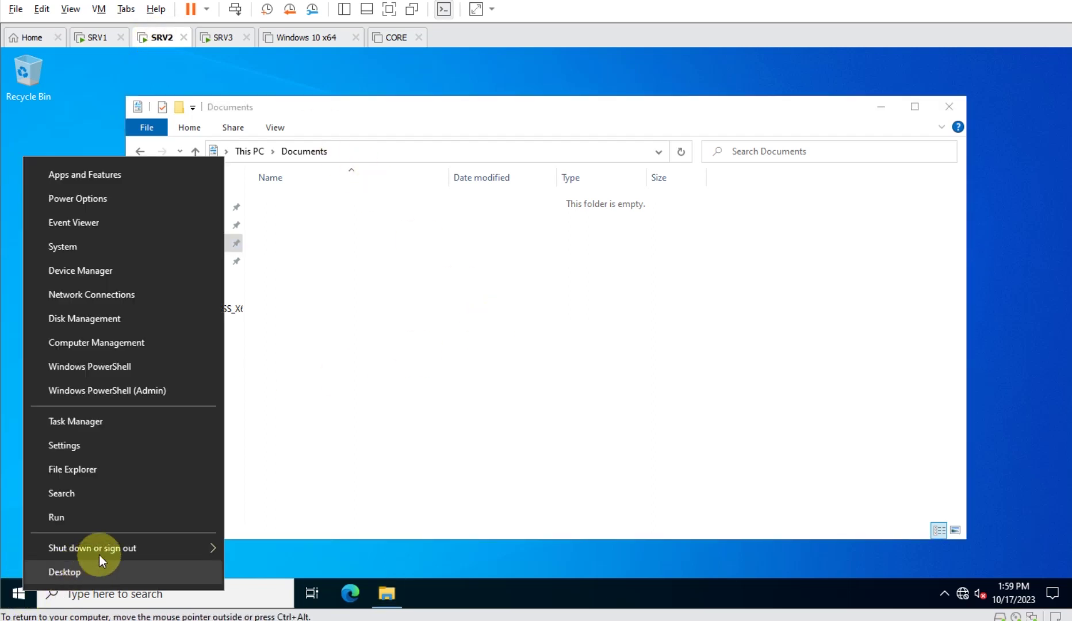
mouse_move(207, 548)
left_click(296, 551)
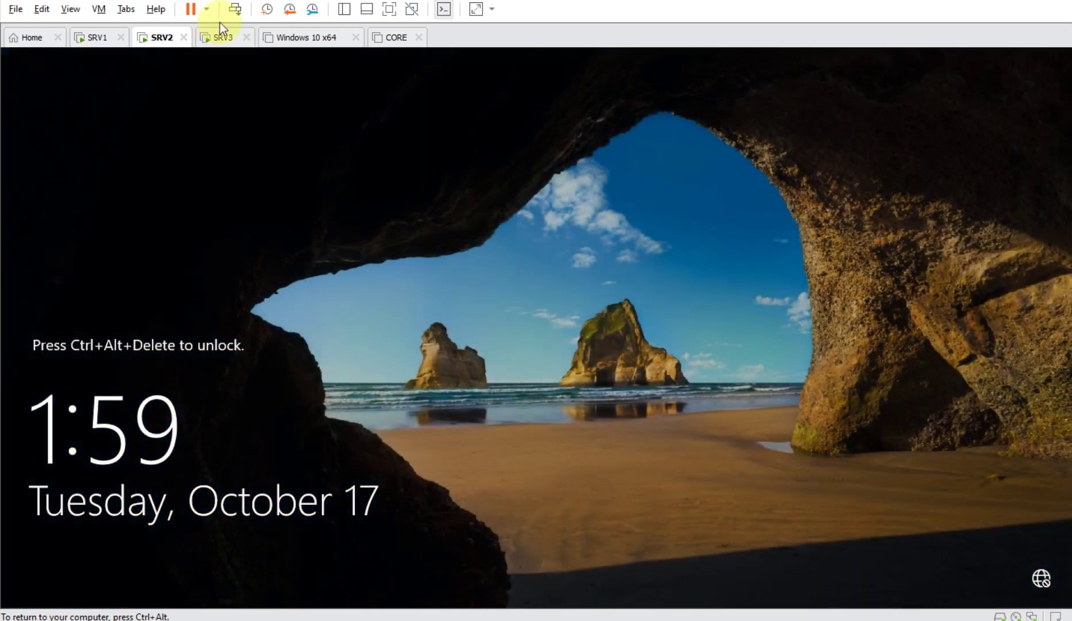
left_click(235, 9)
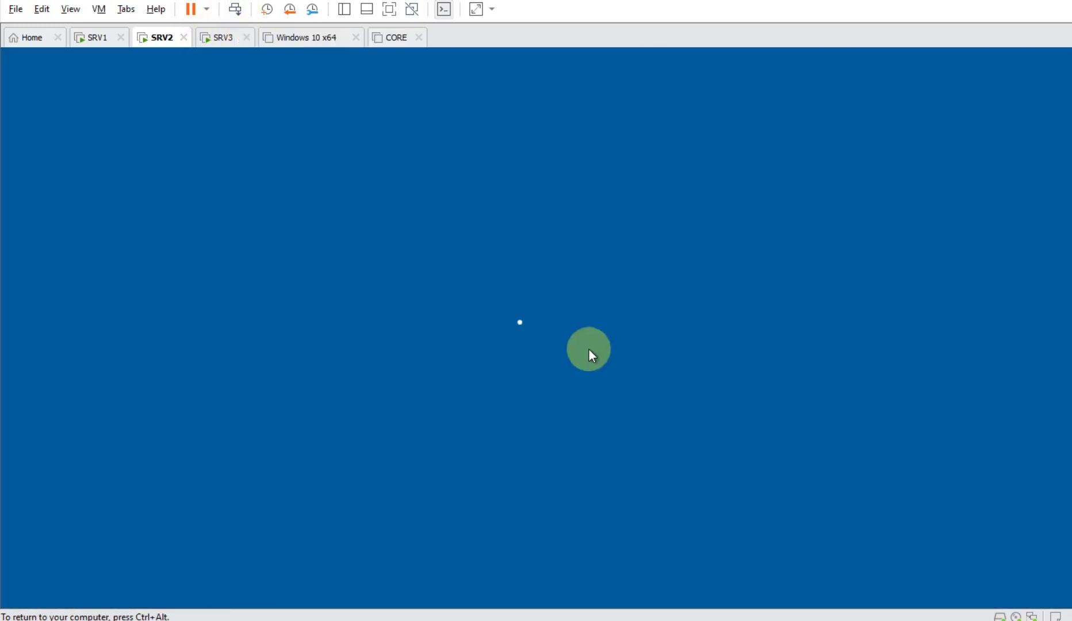
type("Pa$$w0rd")
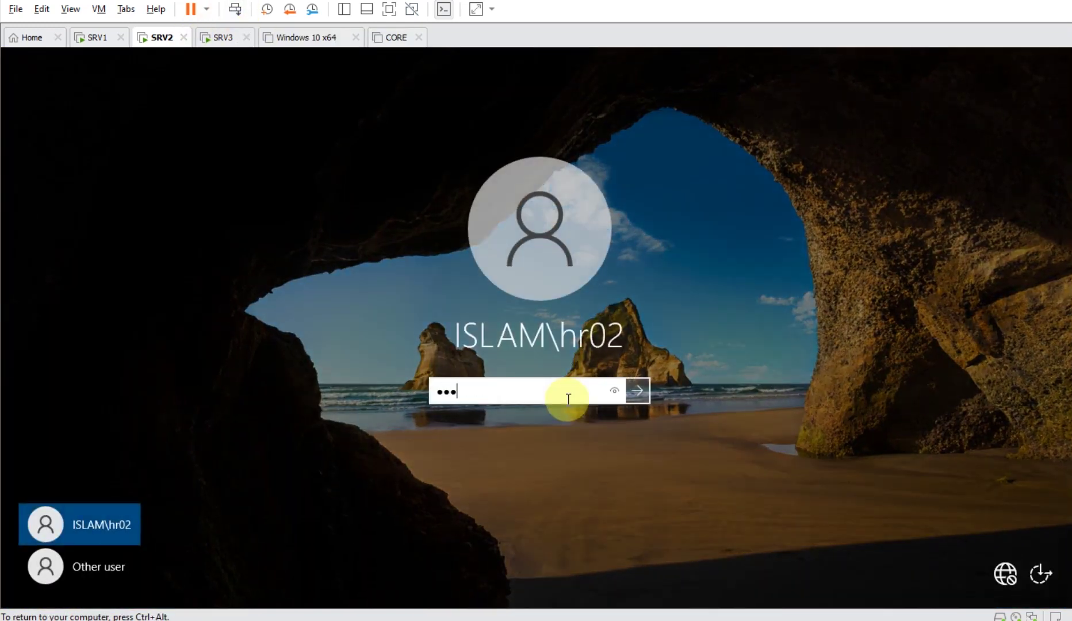
key("Return")
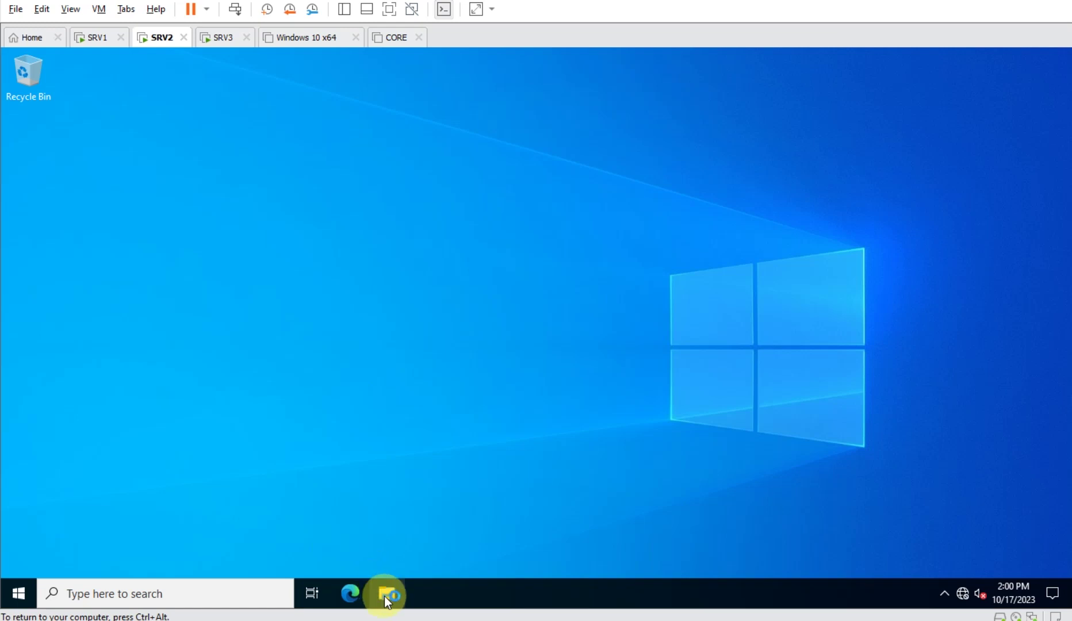
- On SRV2, confirm Documents' Properties location points to \\SRV1\hr02-doc\hr02
left_click(384, 595)
left_click(188, 244)
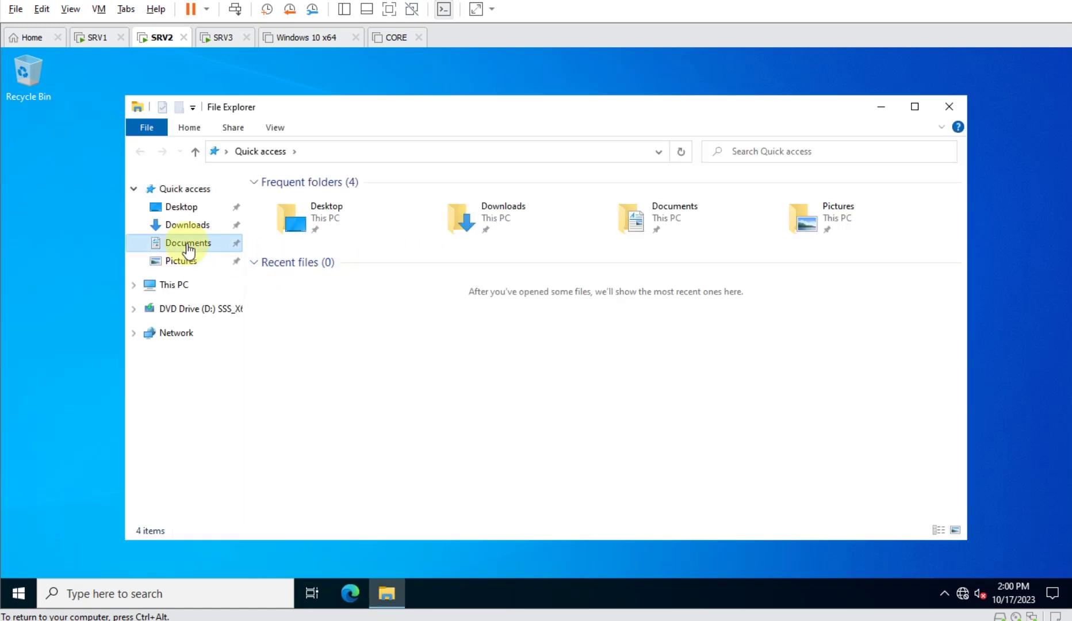
right_click(187, 246)
left_click(283, 412)
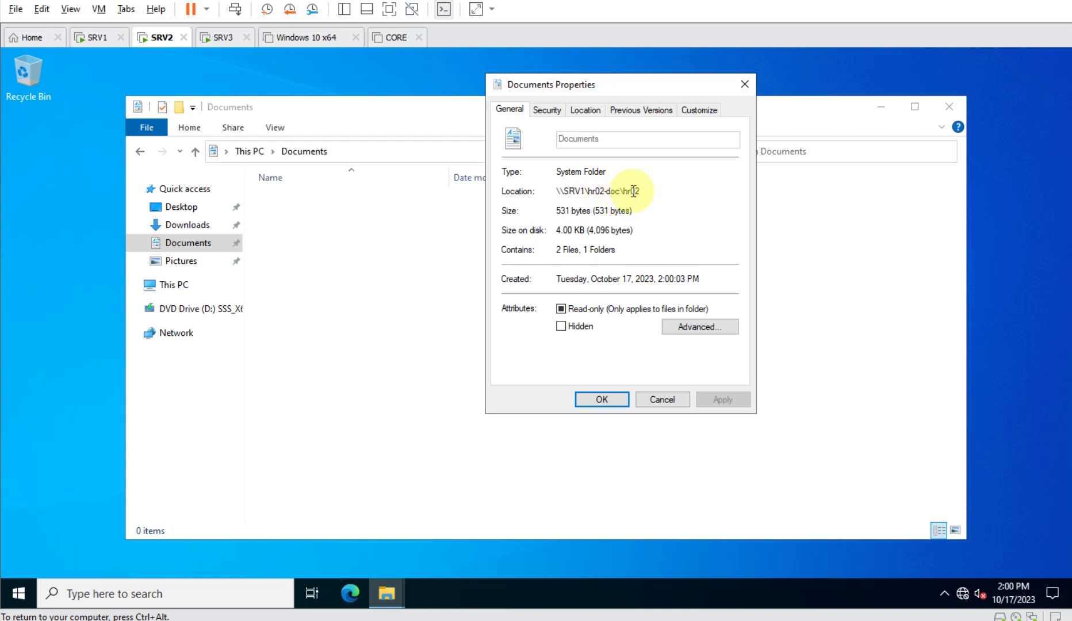
left_click(654, 398)
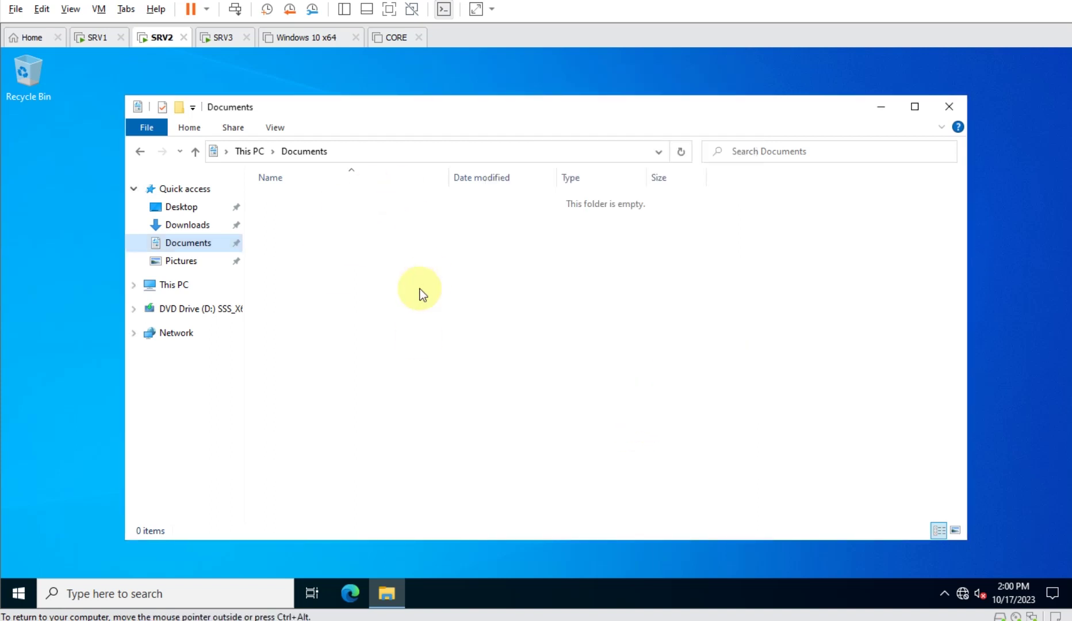
- Create a 'New folder' in Documents, paste eight copies of it, and return to SRV1
right_click(386, 239)
mouse_move(474, 381)
left_click(616, 386)
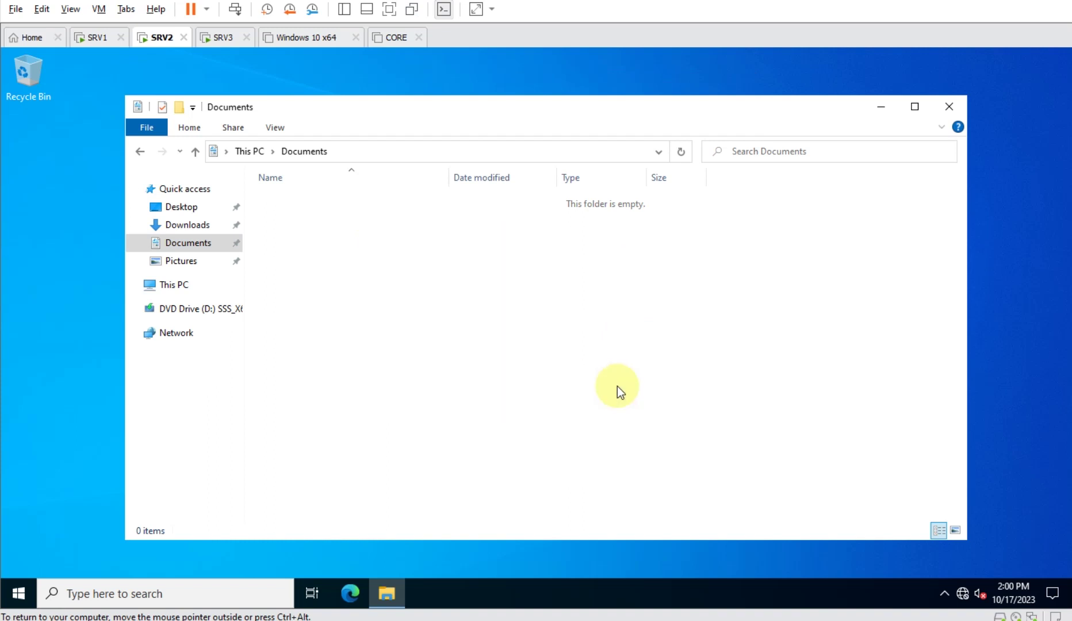
key("Return")
key("ctrl+c")
key("ctrl+v")
key("ctrl+v")
key("ctrl+v")
key("ctrl+v")
key("ctrl+v")
key("ctrl+v")
key("ctrl+v")
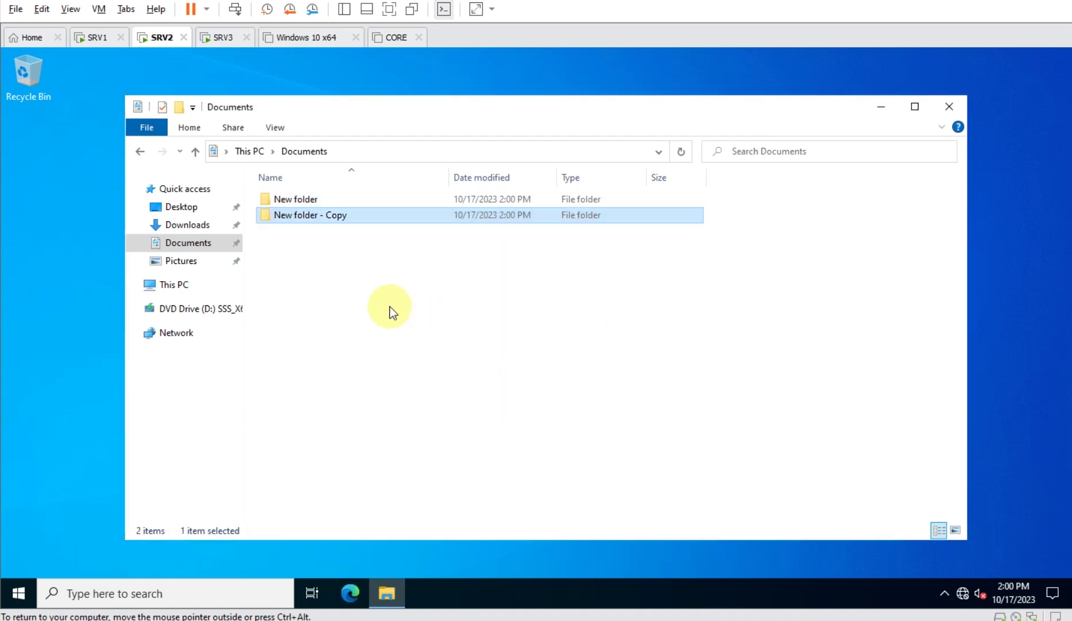
key("ctrl+v")
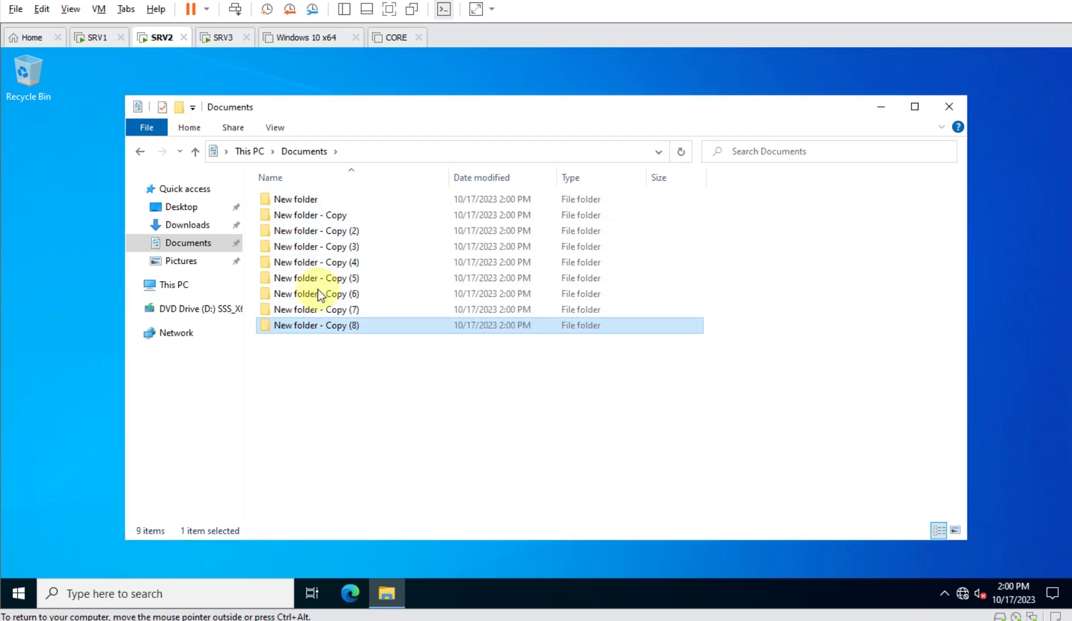
left_click(95, 37)
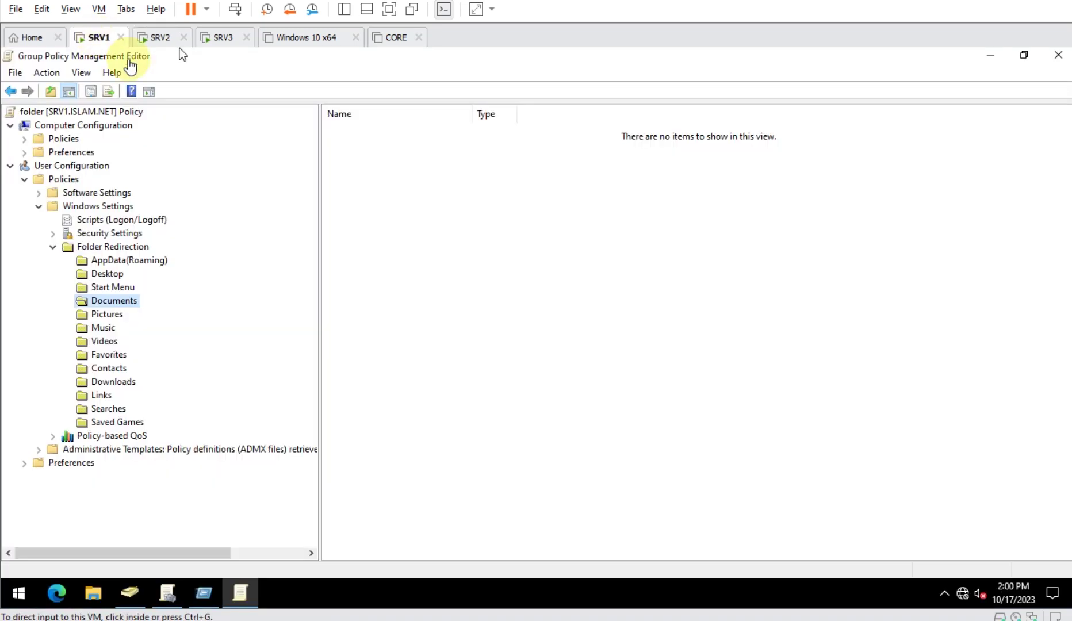
- Minimize SRV1's three consoles and browse HR02-DOC to hr02\Documents, showing New folder and copies
left_click(990, 56)
left_click(993, 60)
left_click(991, 57)
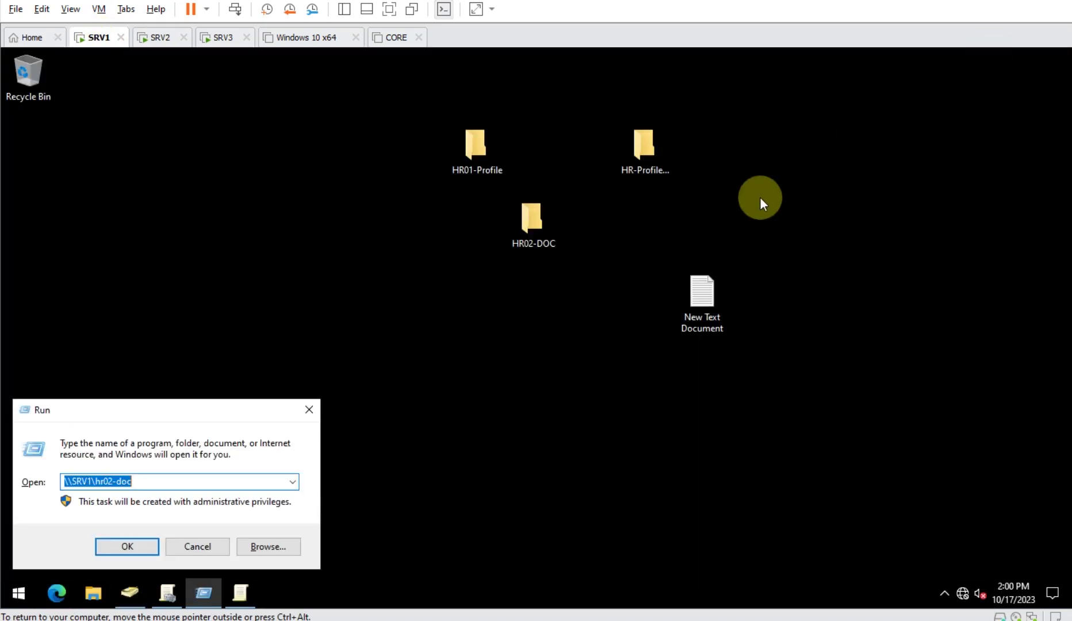
double_click(550, 218)
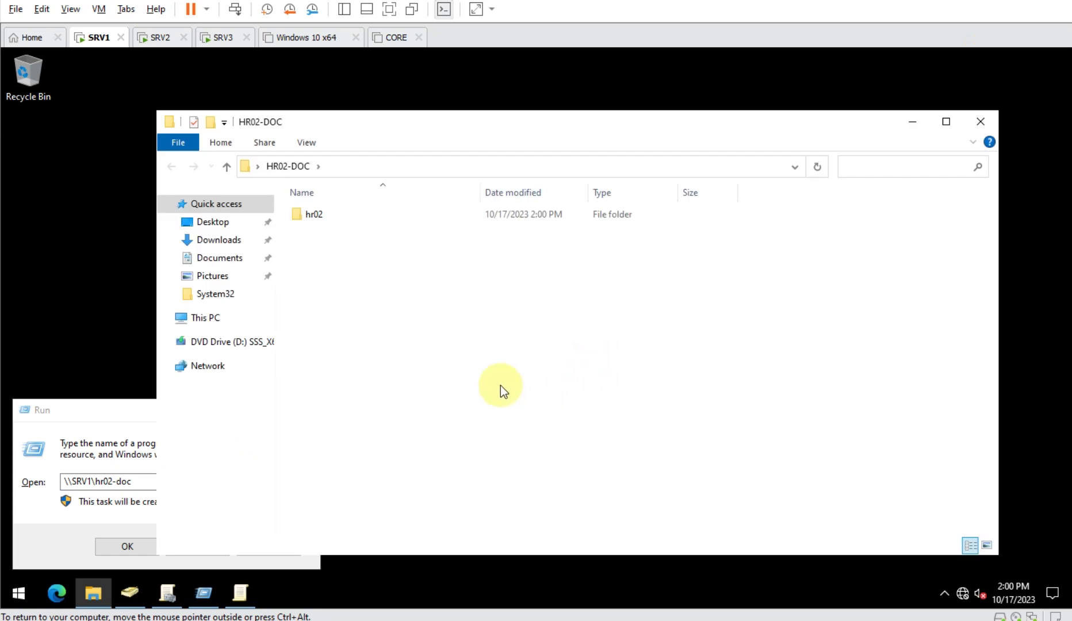
double_click(322, 217)
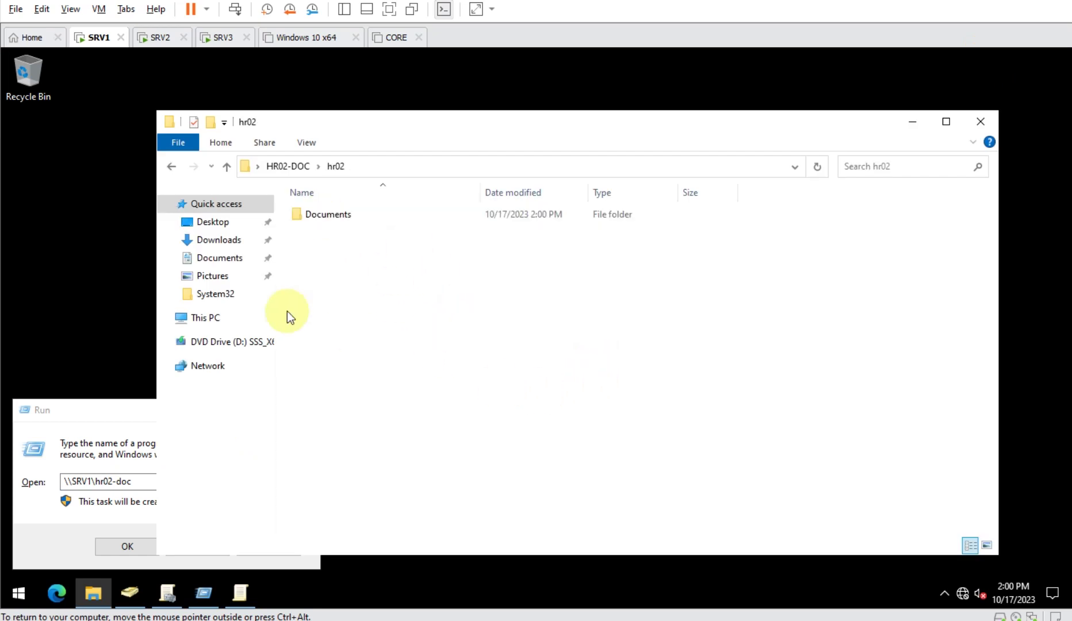
double_click(337, 213)
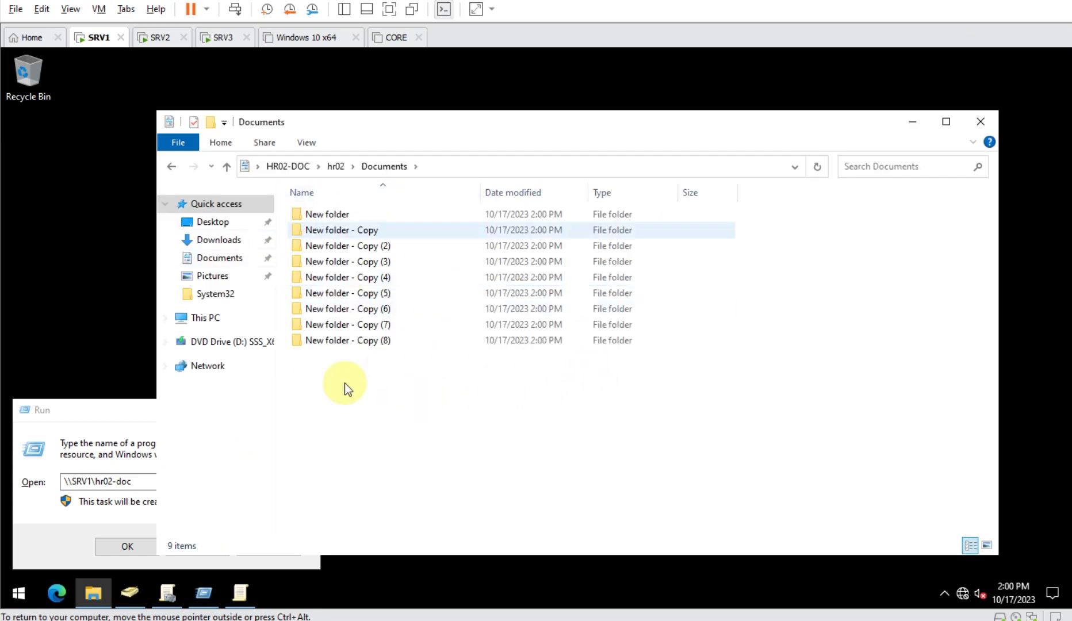